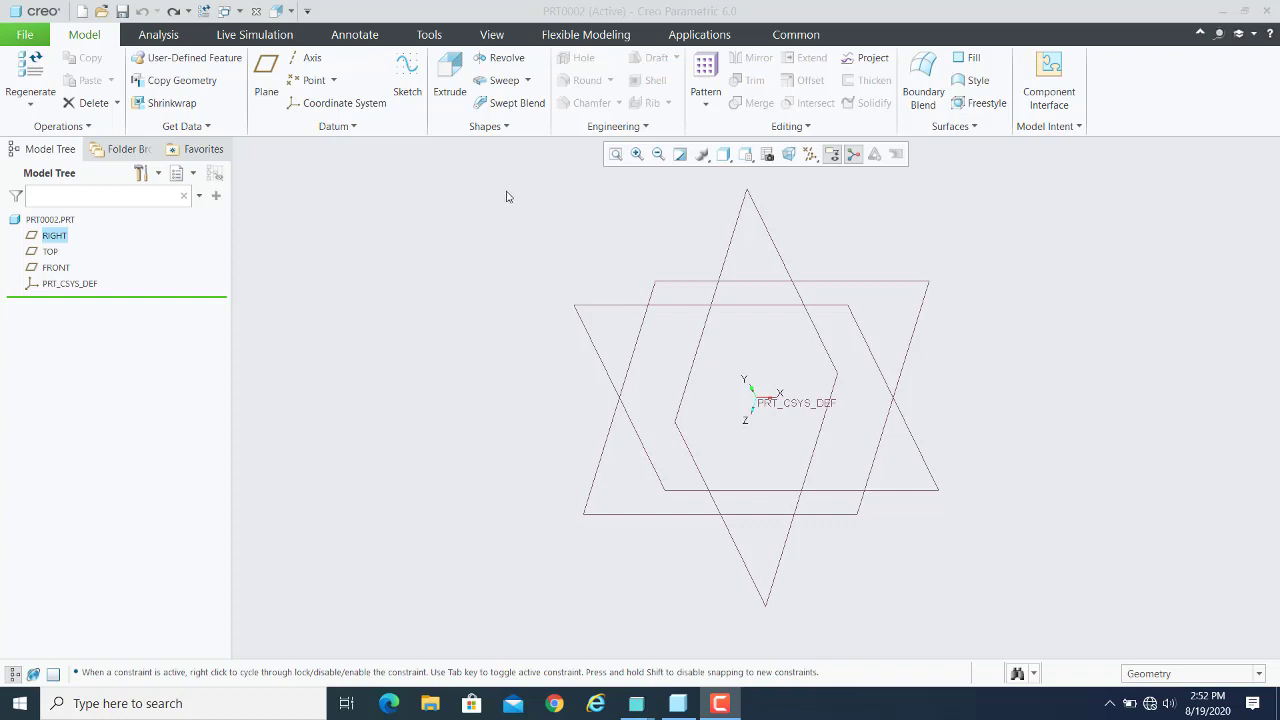
Start a solid Blend feature and set it to blend with sketched sections.
click(507, 128)
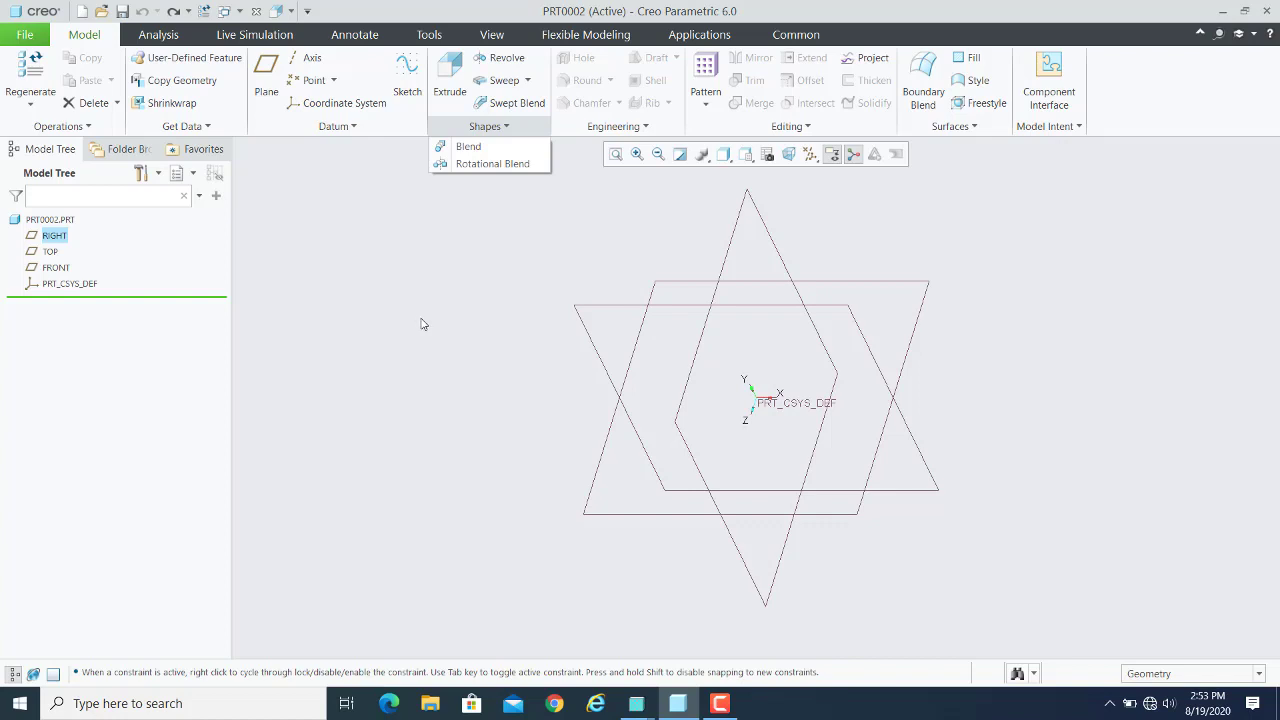
click(479, 150)
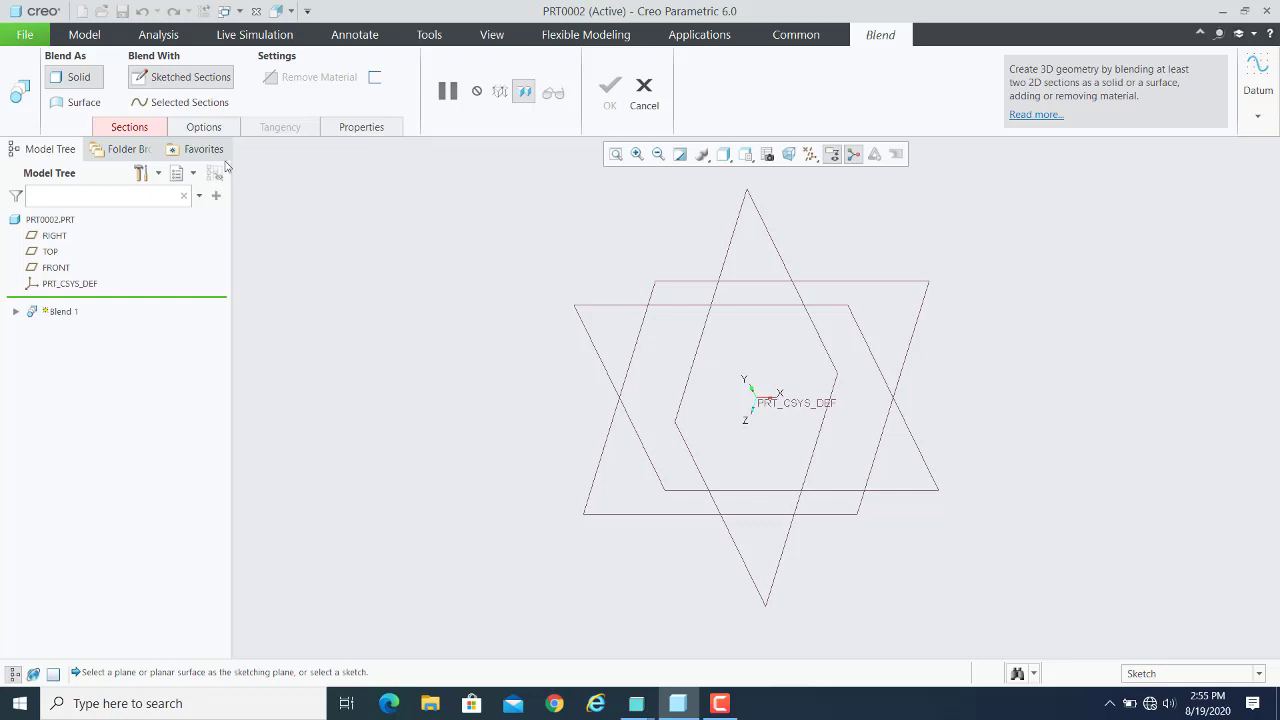
click(130, 128)
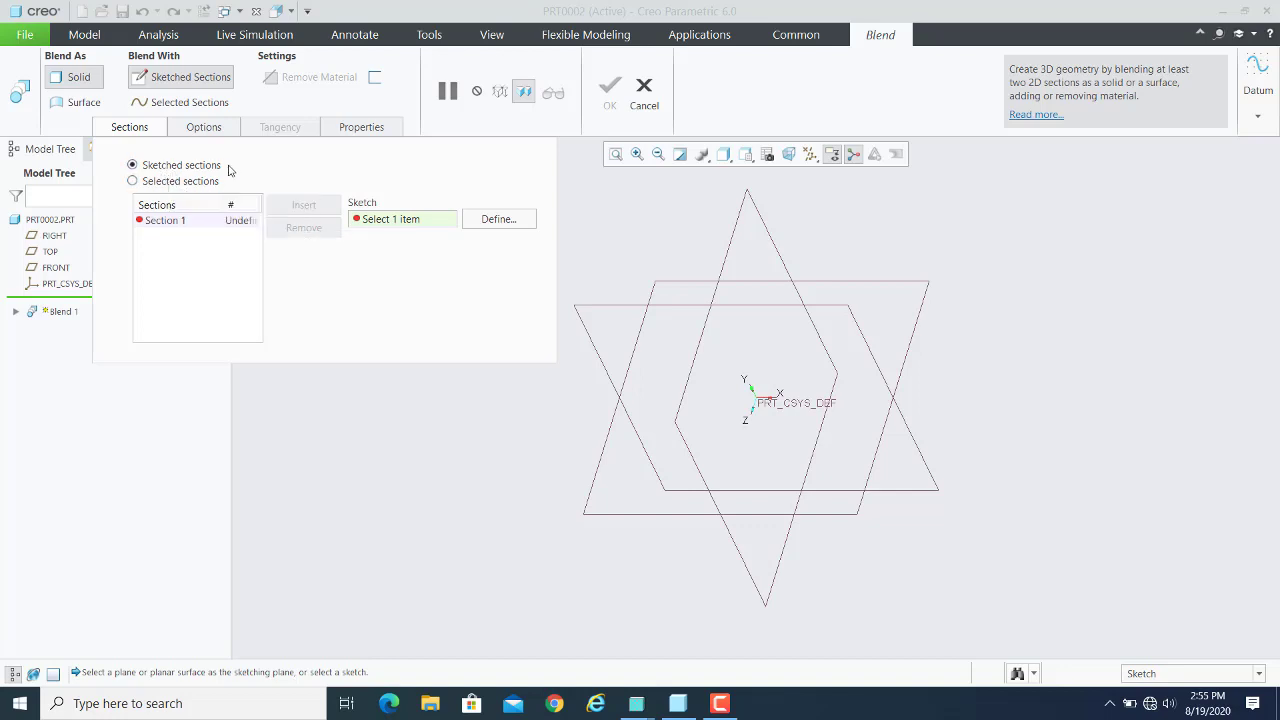
click(143, 182)
click(133, 166)
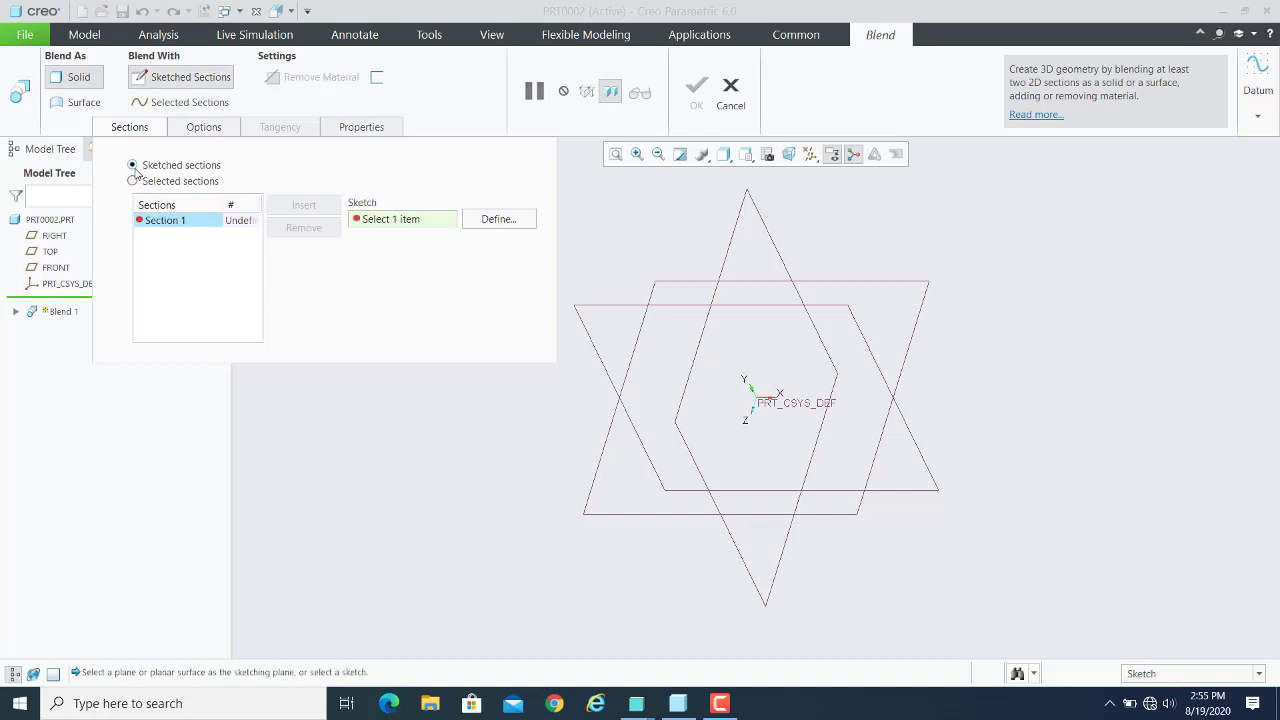
click(168, 103)
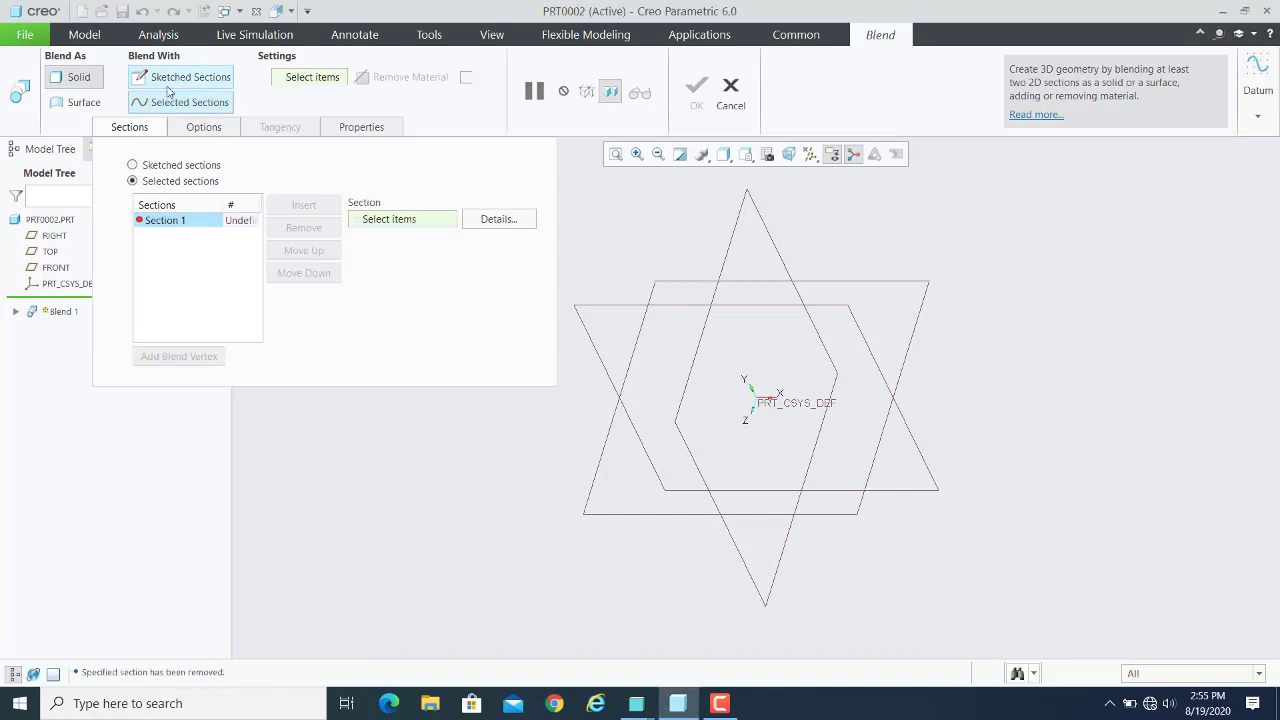
click(172, 78)
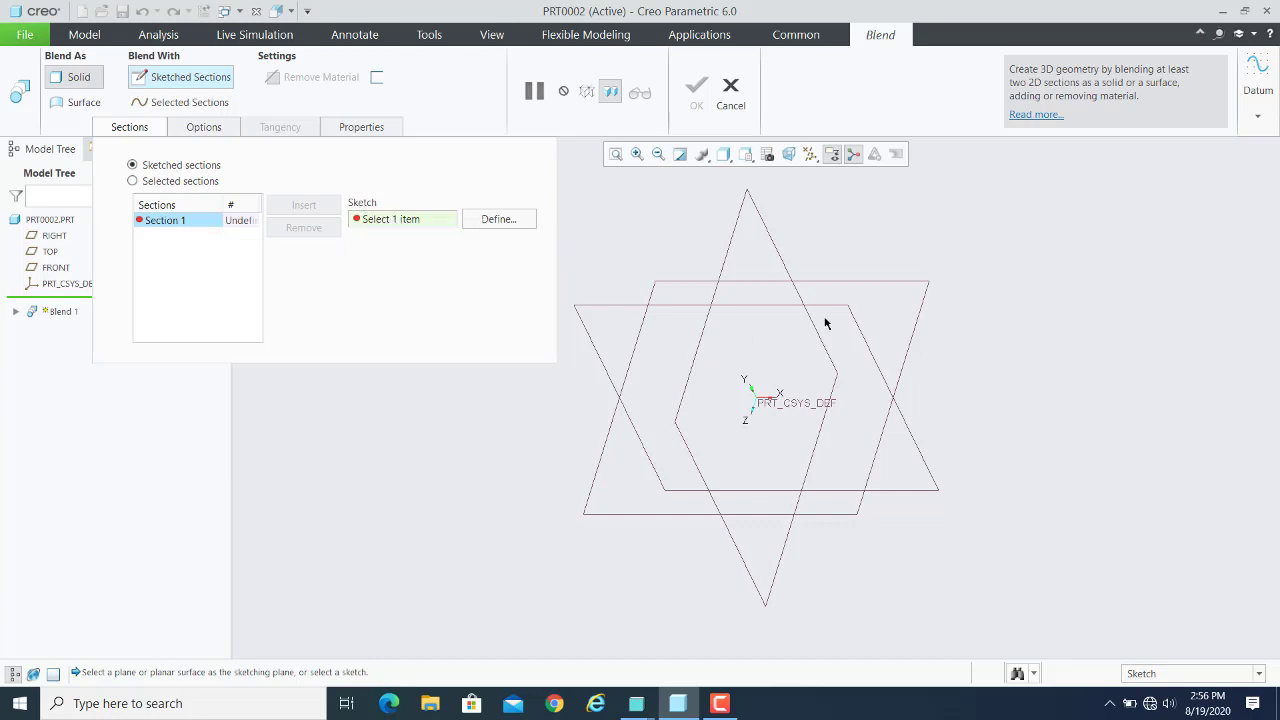
Define the Section 1 sketch on the TOP datum plane, using the RIGHT plane as reference with Right orientation.
click(498, 219)
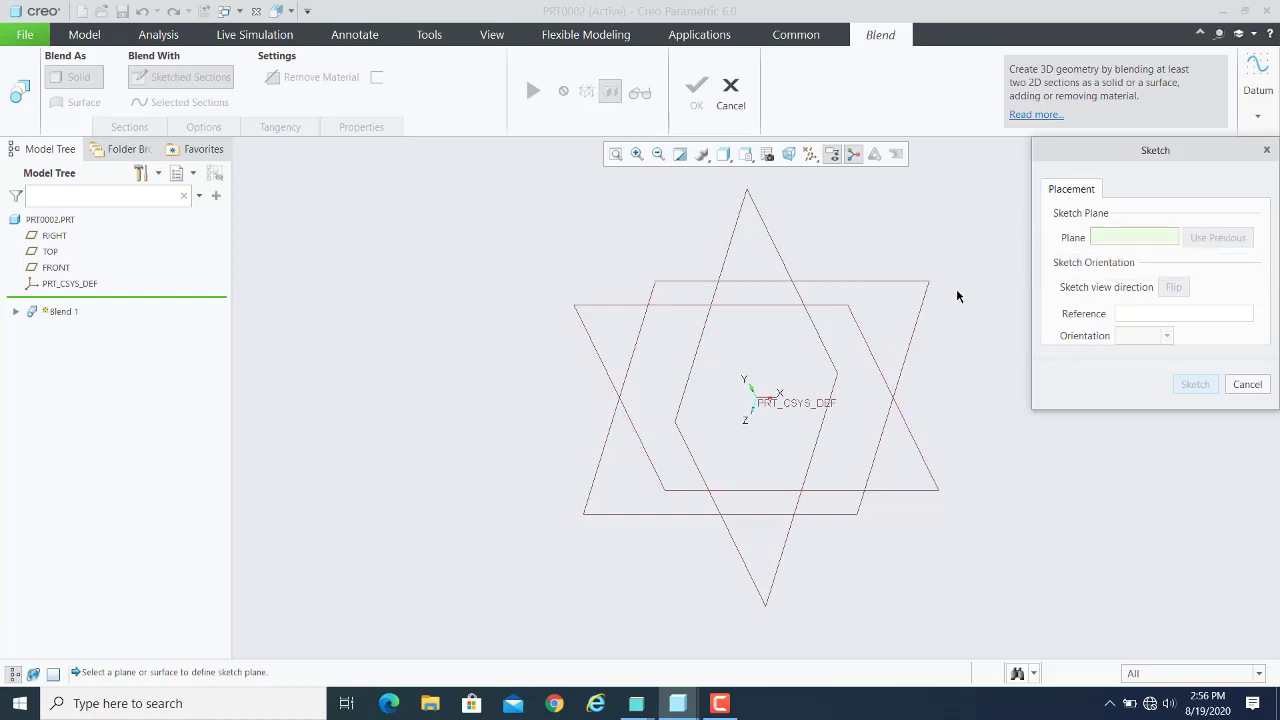
click(926, 287)
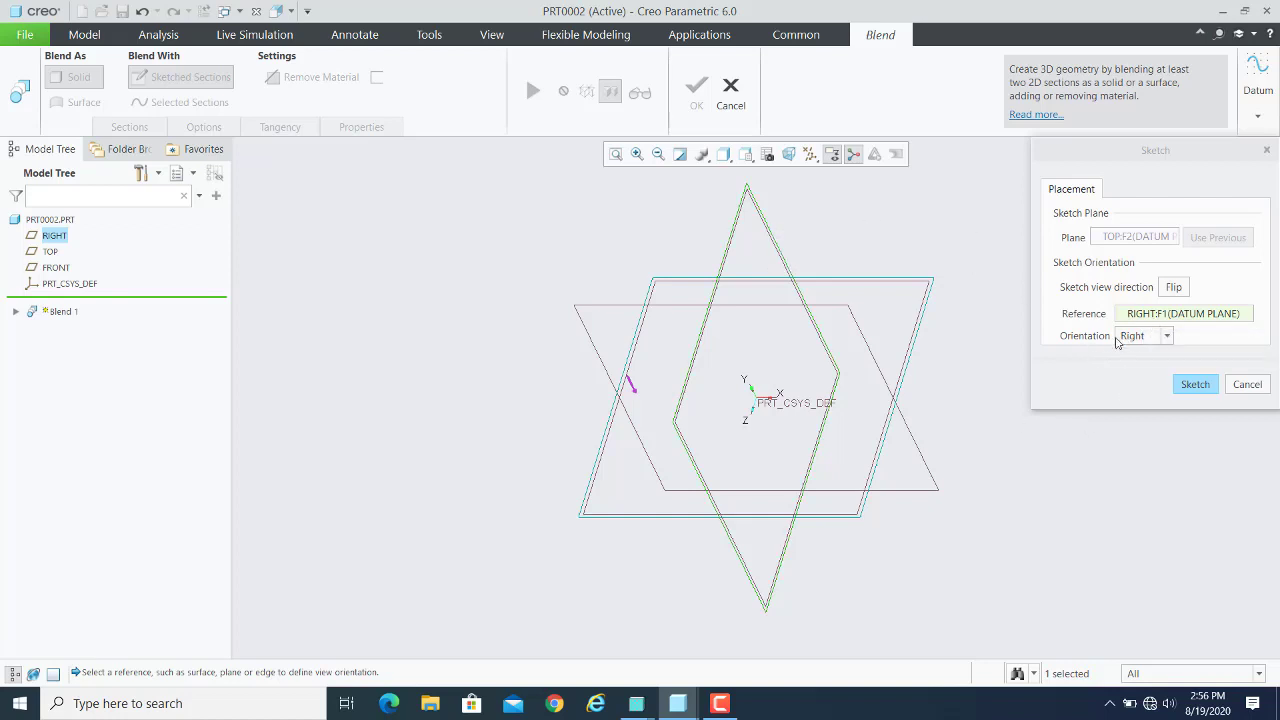
click(1195, 386)
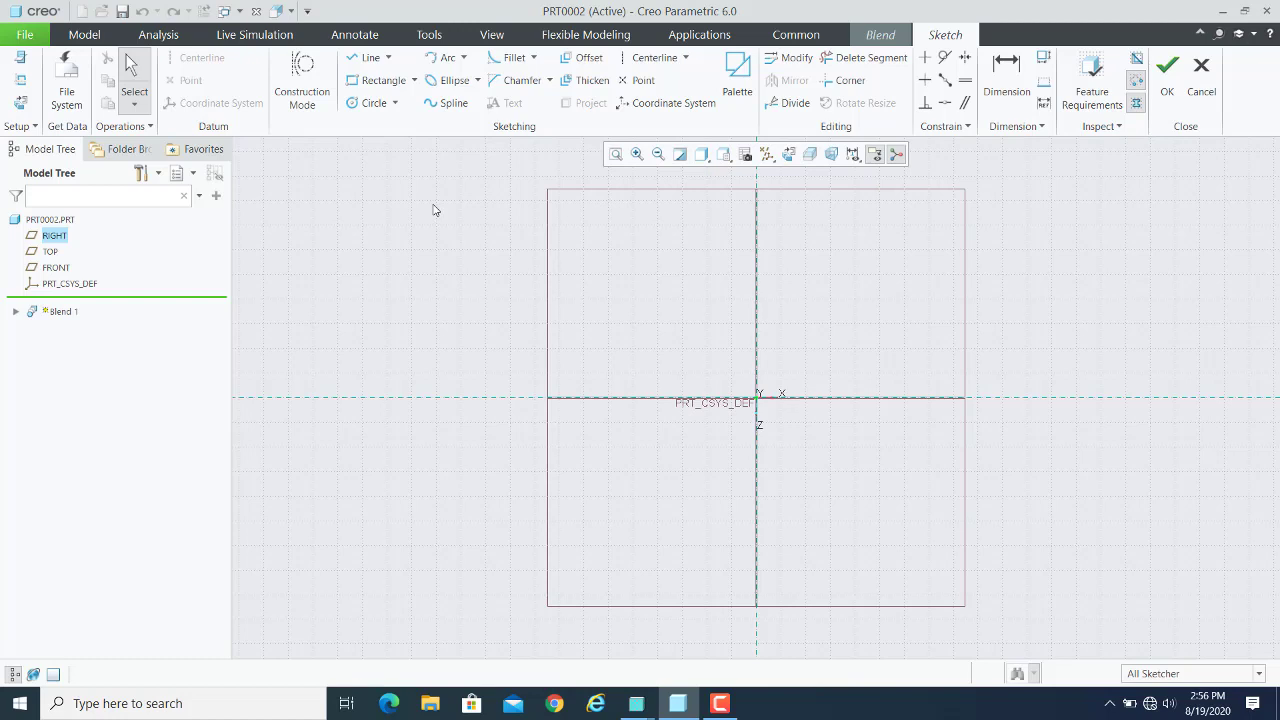
Sketch a circle centred on the origin and set its diameter to 350.
click(371, 103)
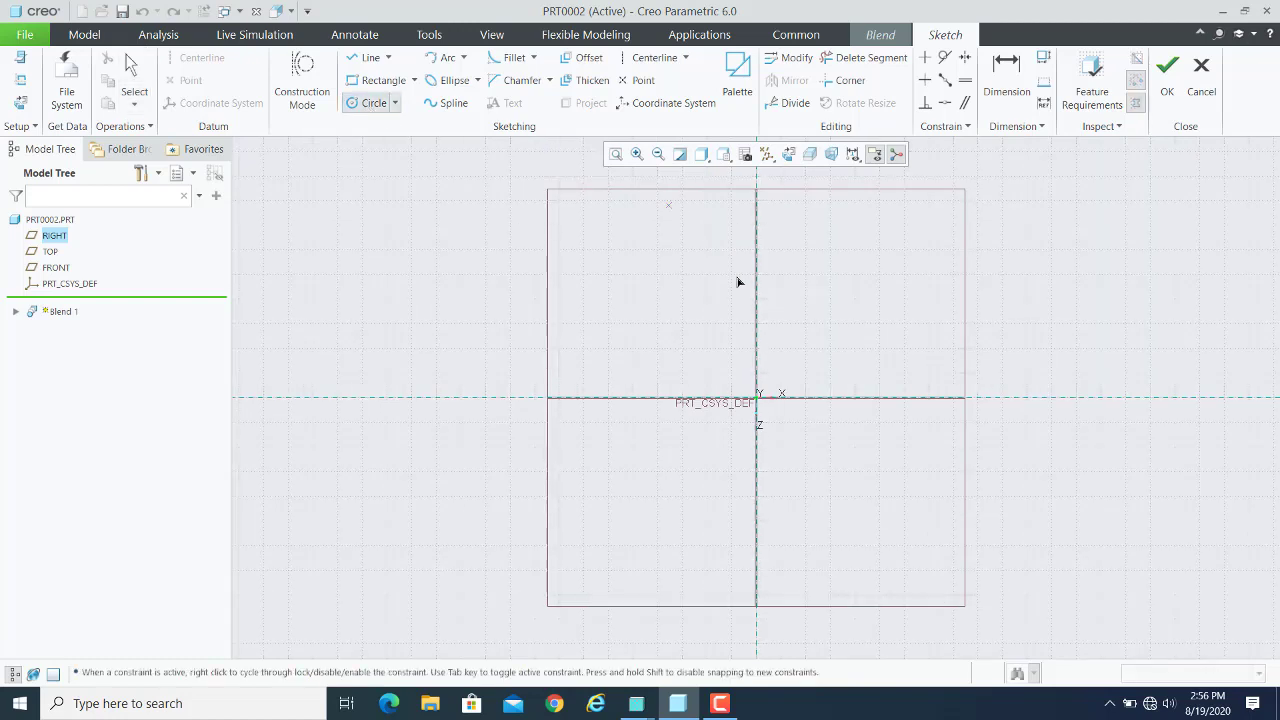
click(756, 403)
click(837, 274)
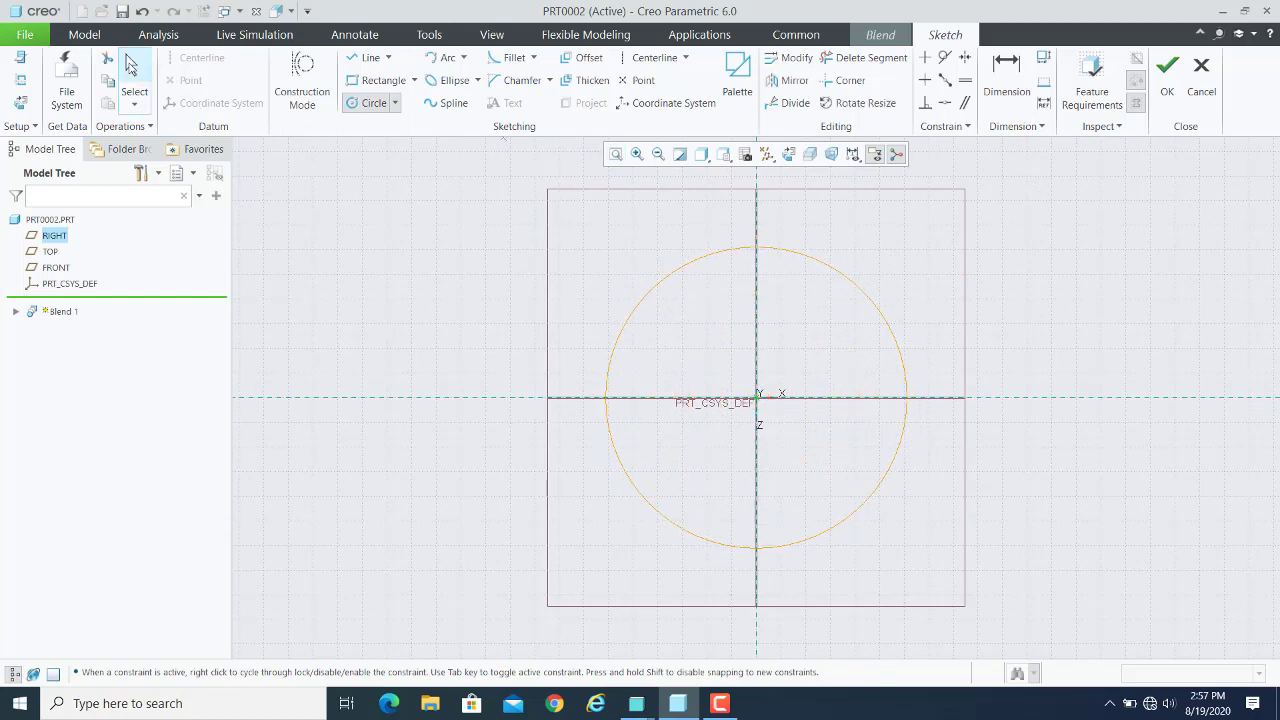
click(131, 72)
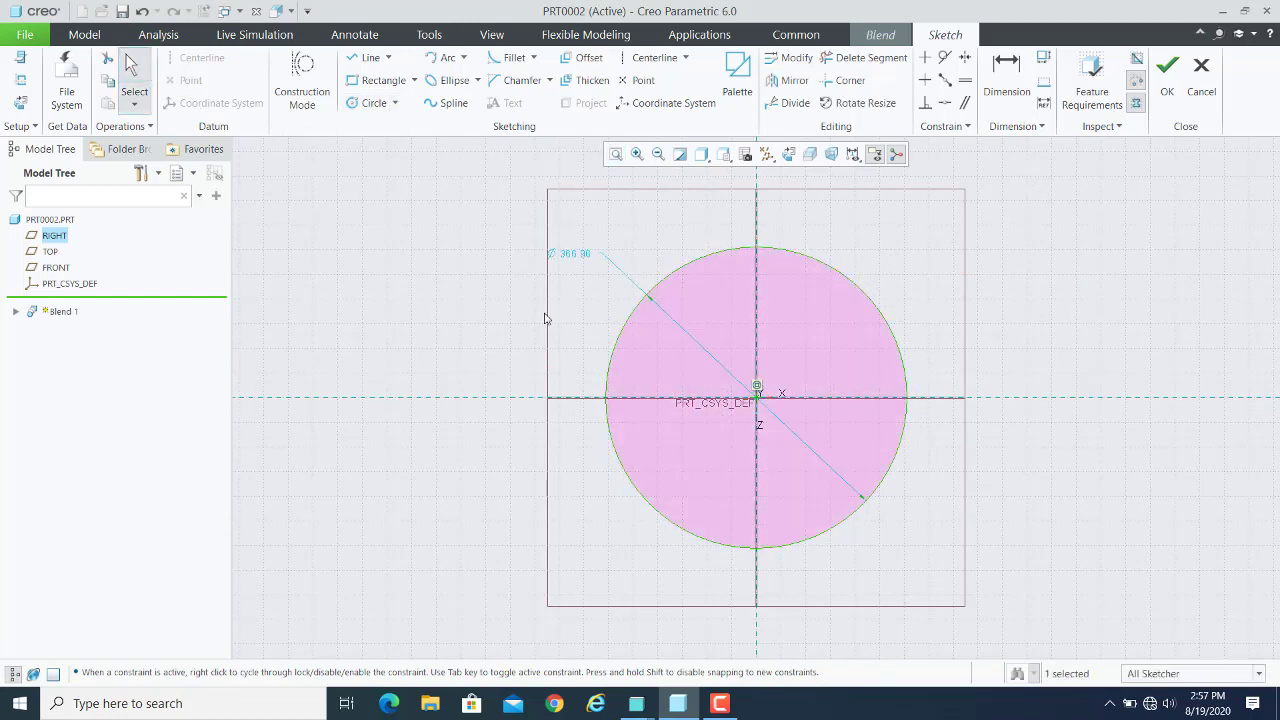
double_click(573, 257)
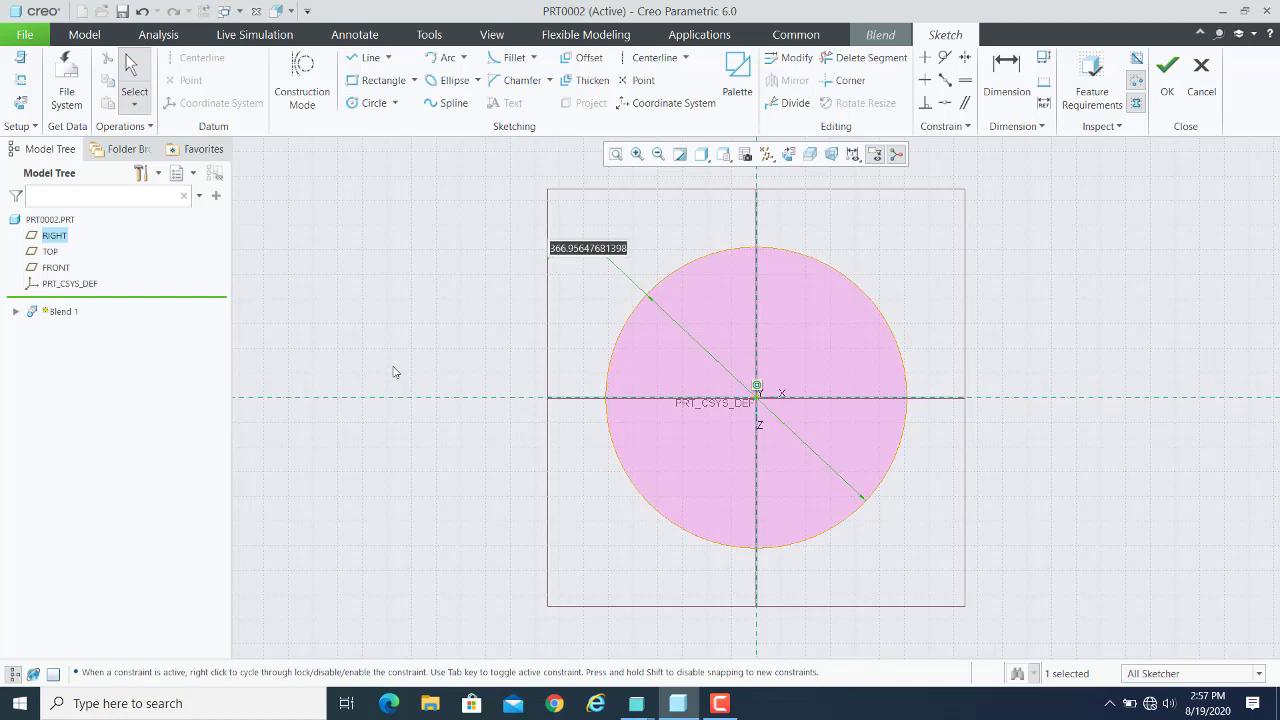
text(3)
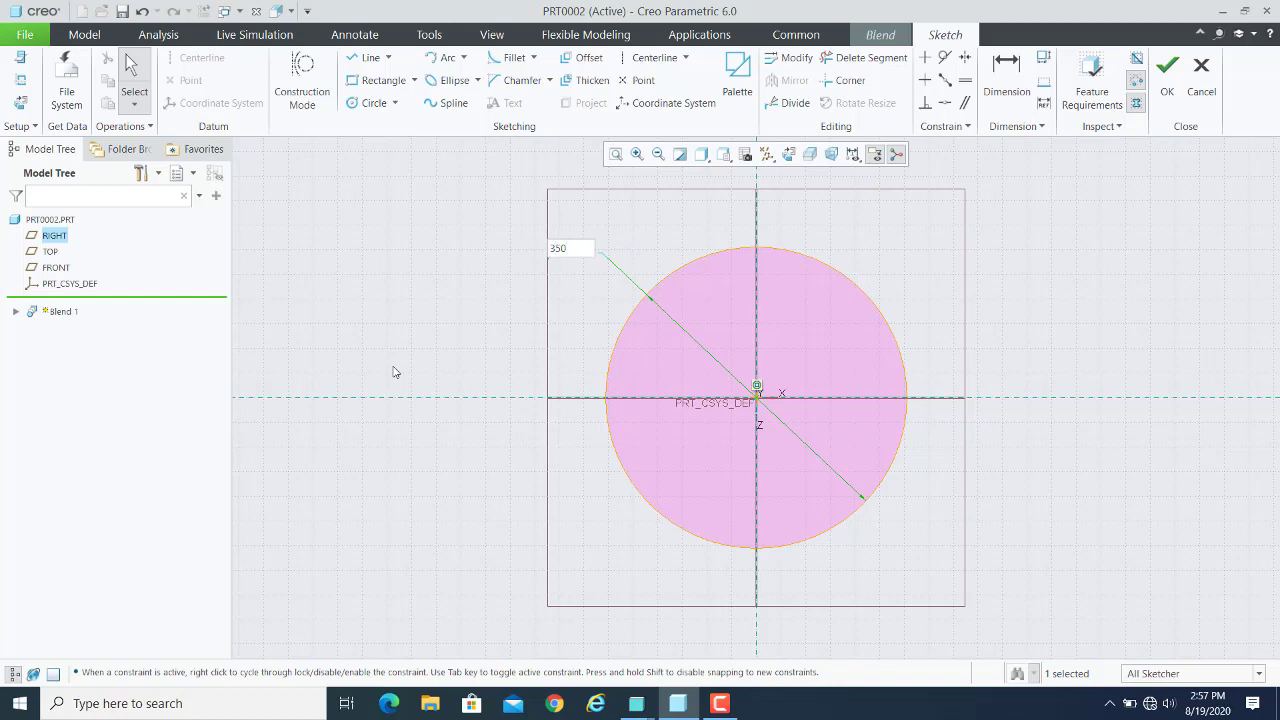
text(50)
key(Return)
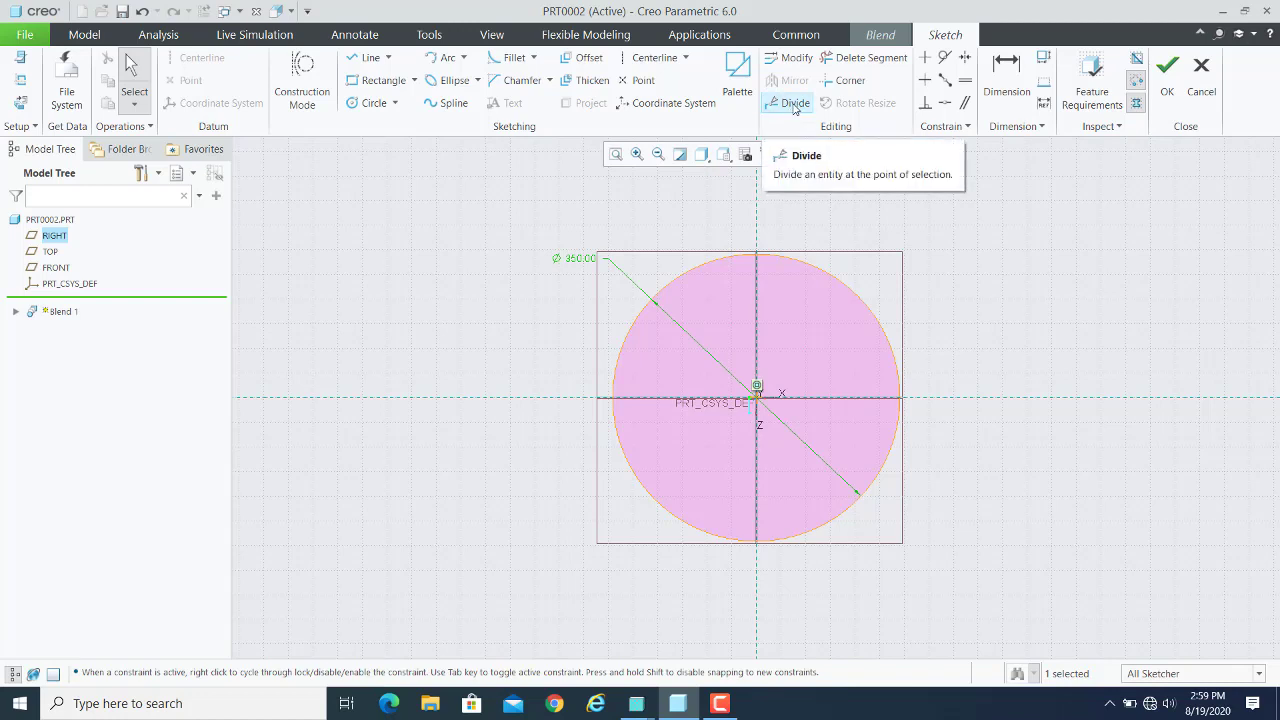
Divide the circle at its four intersections with the horizontal and vertical references and finish the Section 1 sketch.
click(795, 104)
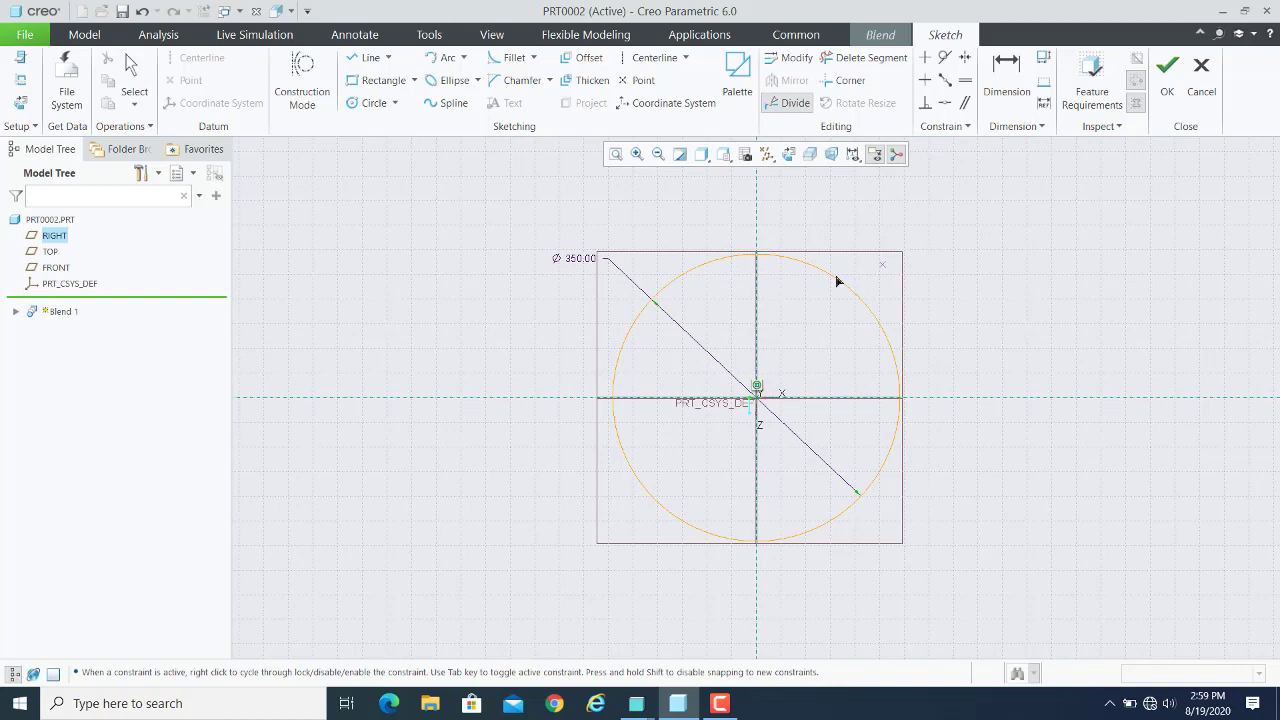
click(688, 283)
click(885, 422)
click(900, 400)
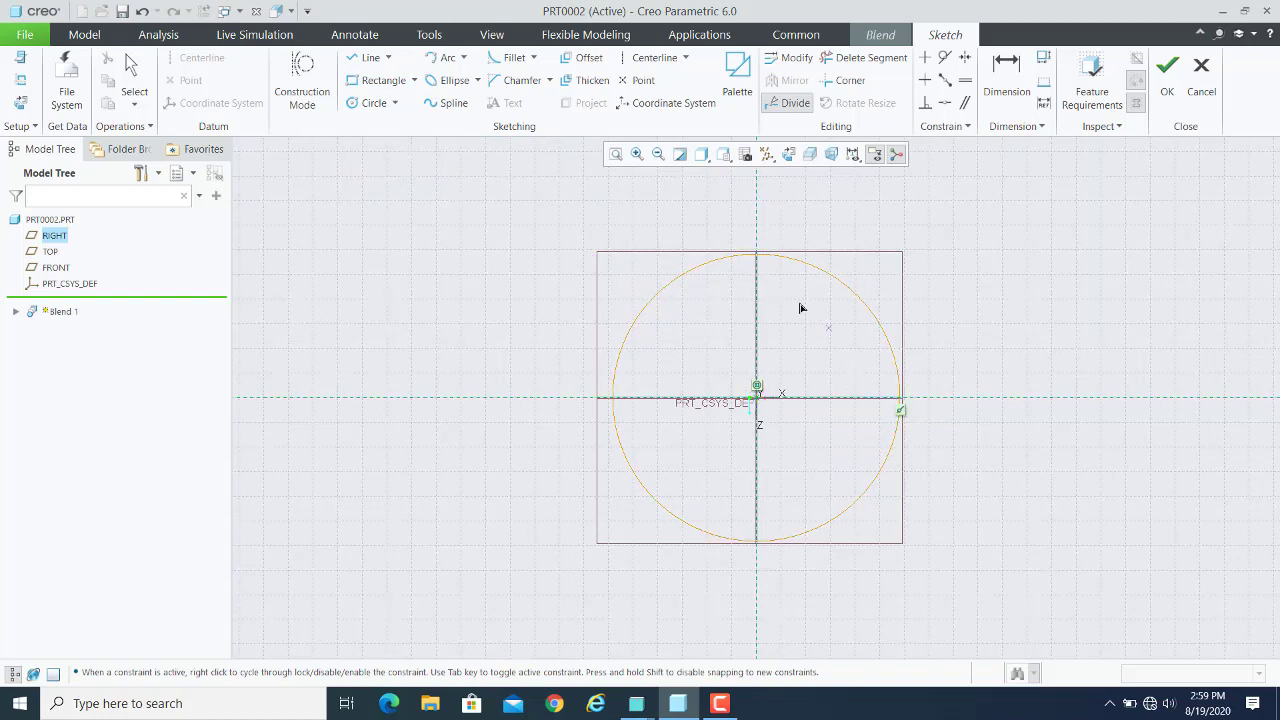
click(756, 256)
click(614, 404)
click(760, 546)
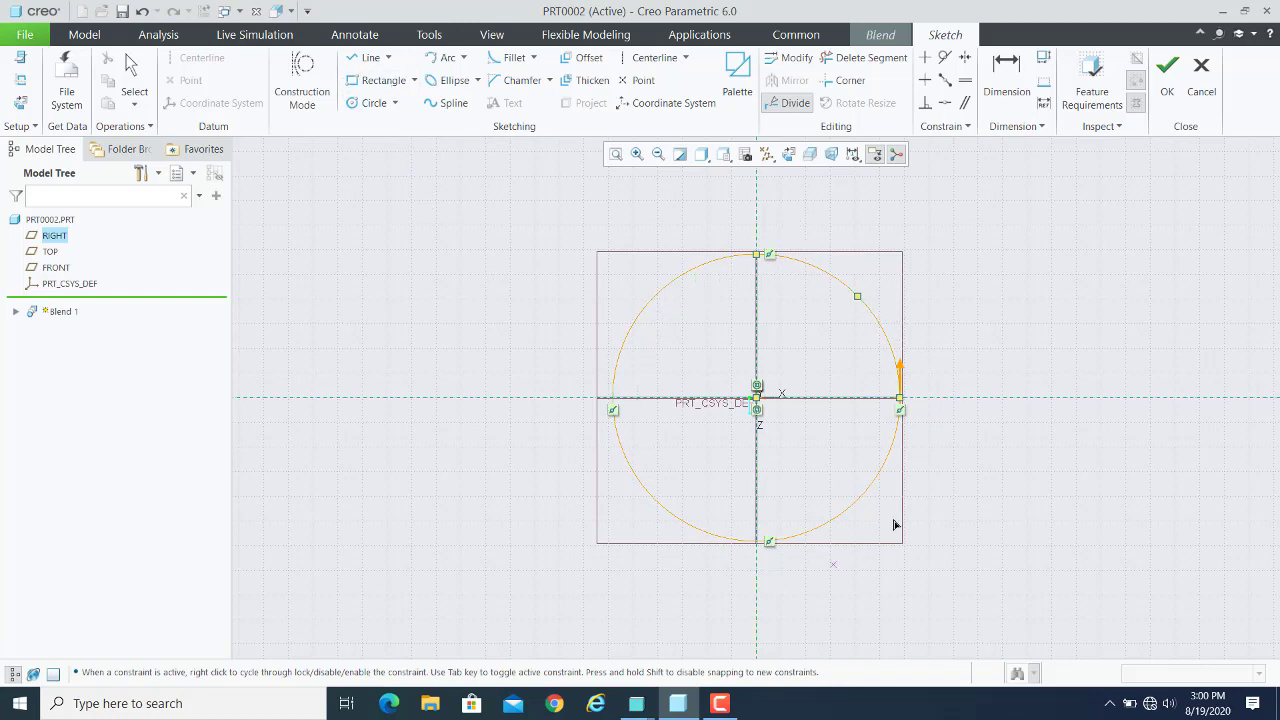
click(1169, 77)
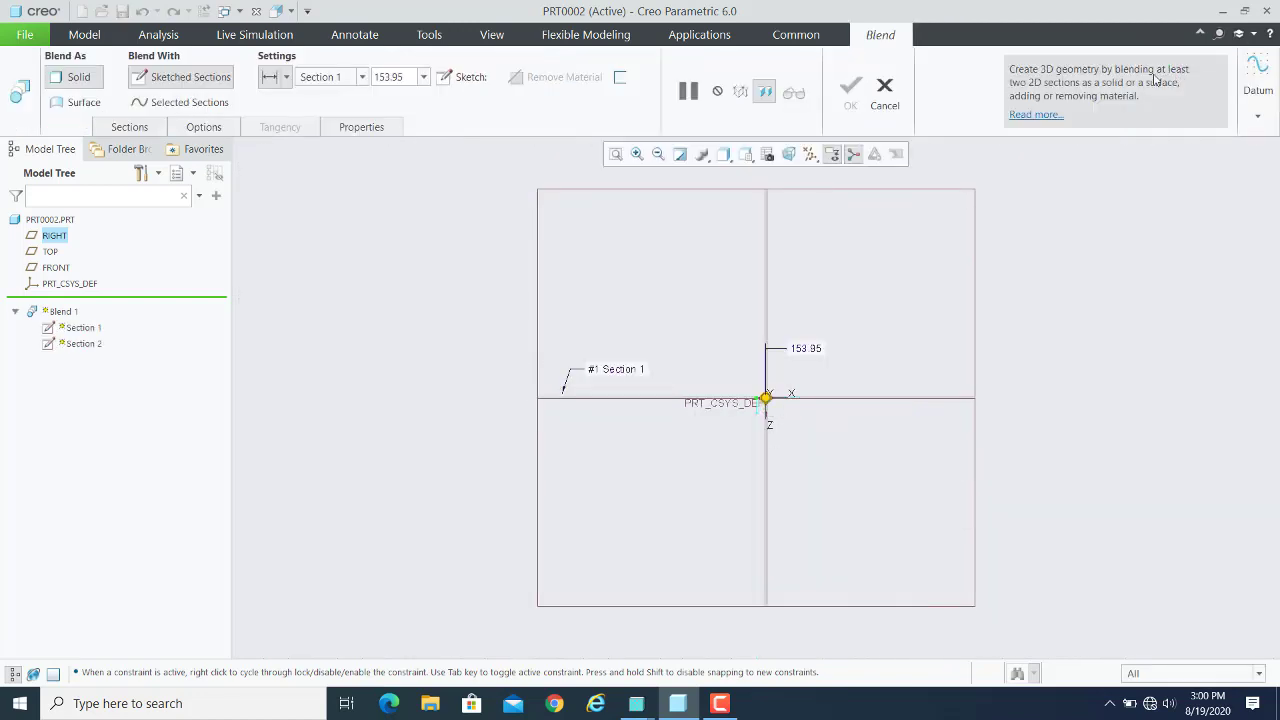
Reopen the Section 1 sketch to review the divided circle and close it unchanged.
click(124, 128)
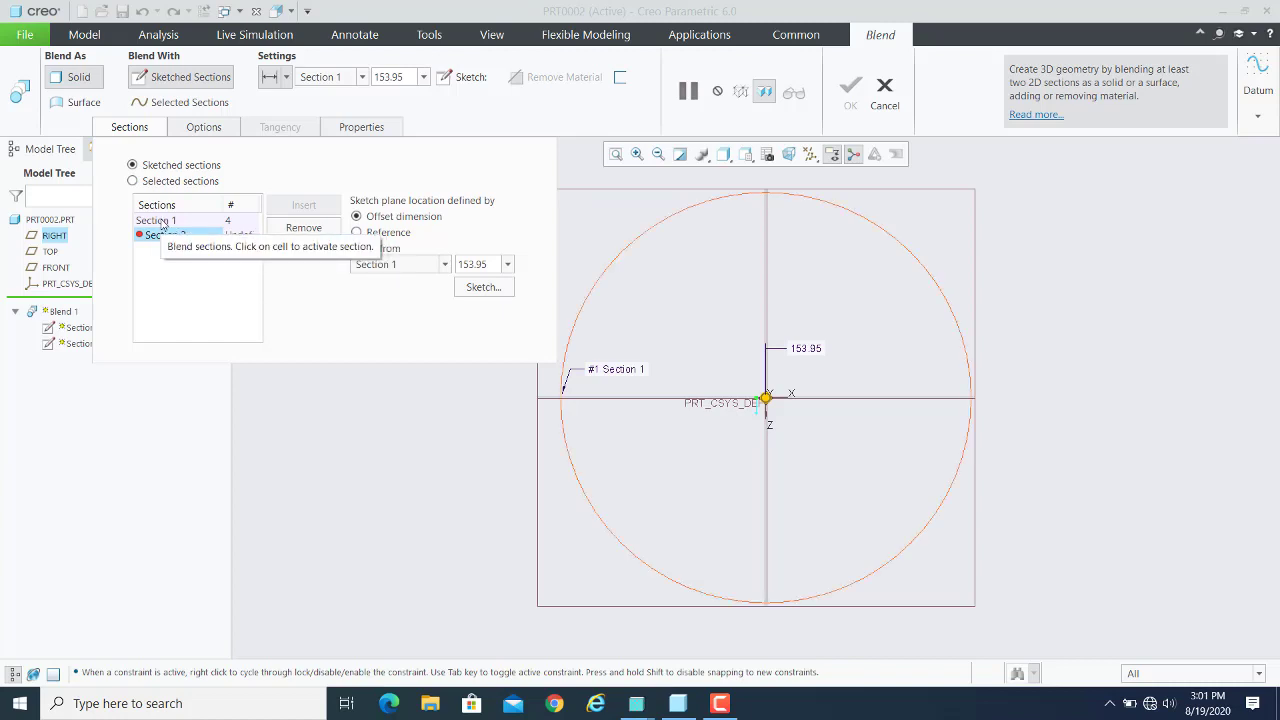
click(160, 222)
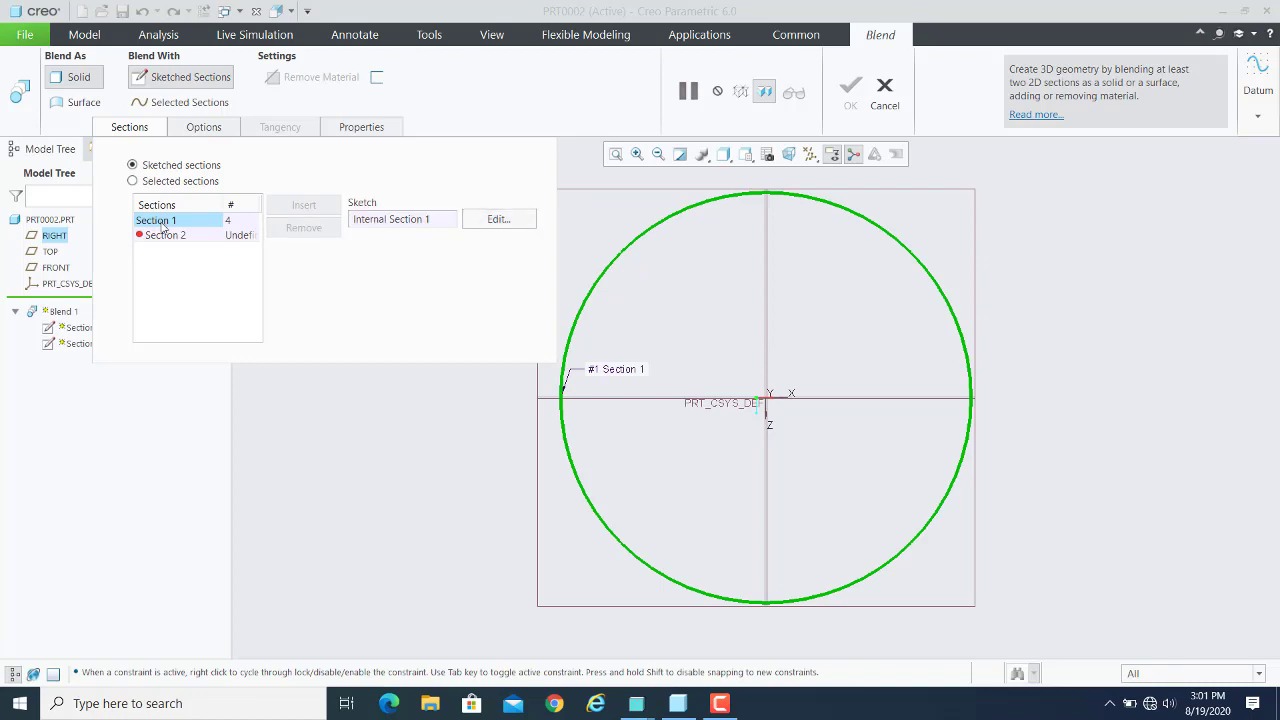
click(498, 220)
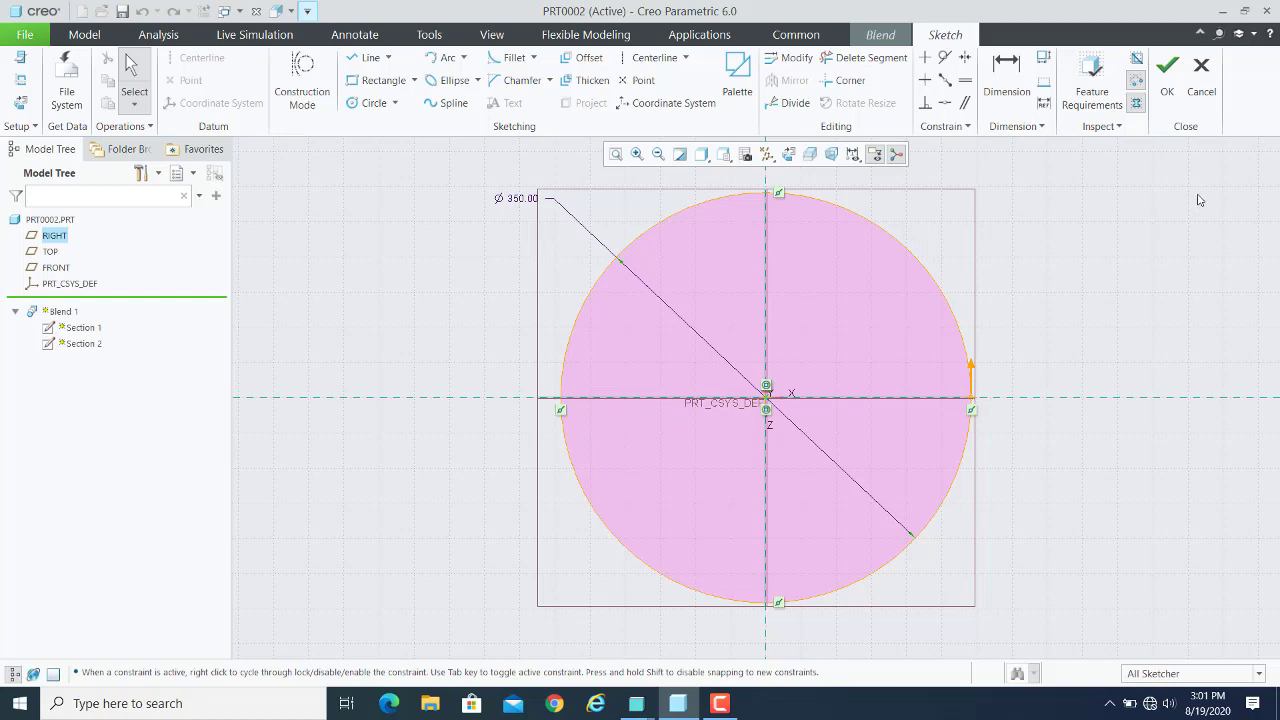
click(1178, 76)
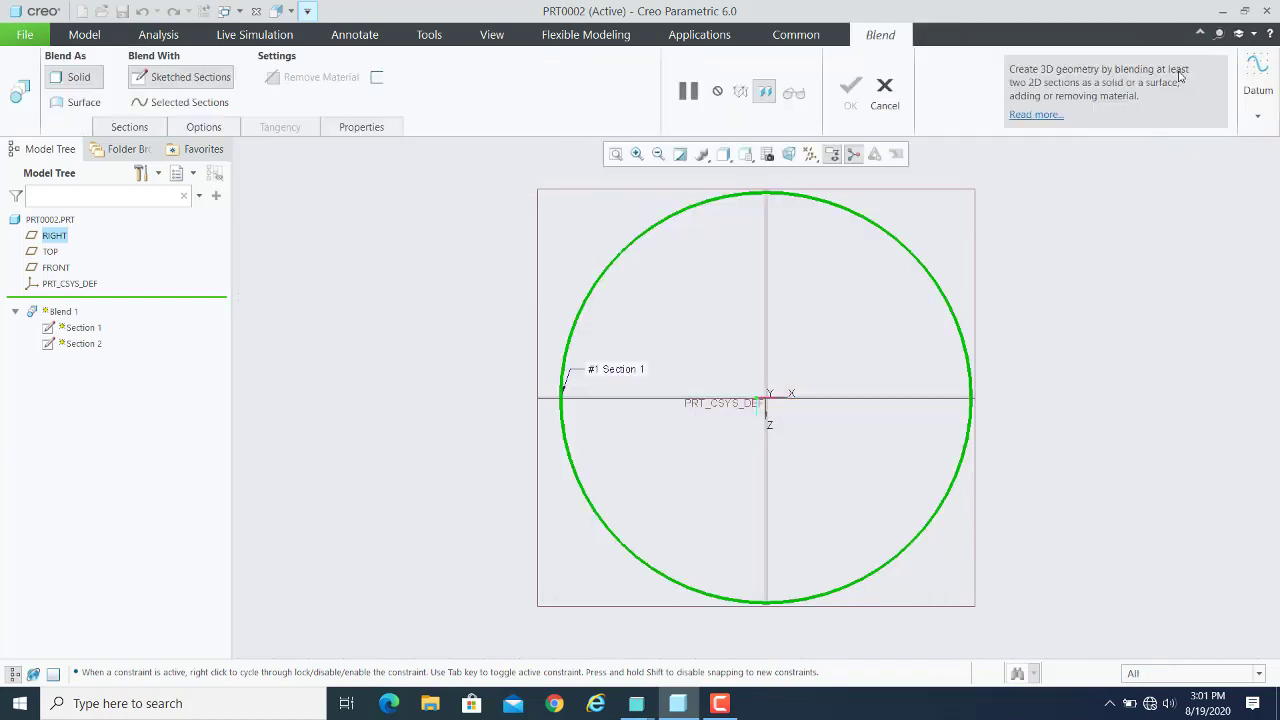
Set the offset of Section 2 from Section 1 to 200.
click(129, 130)
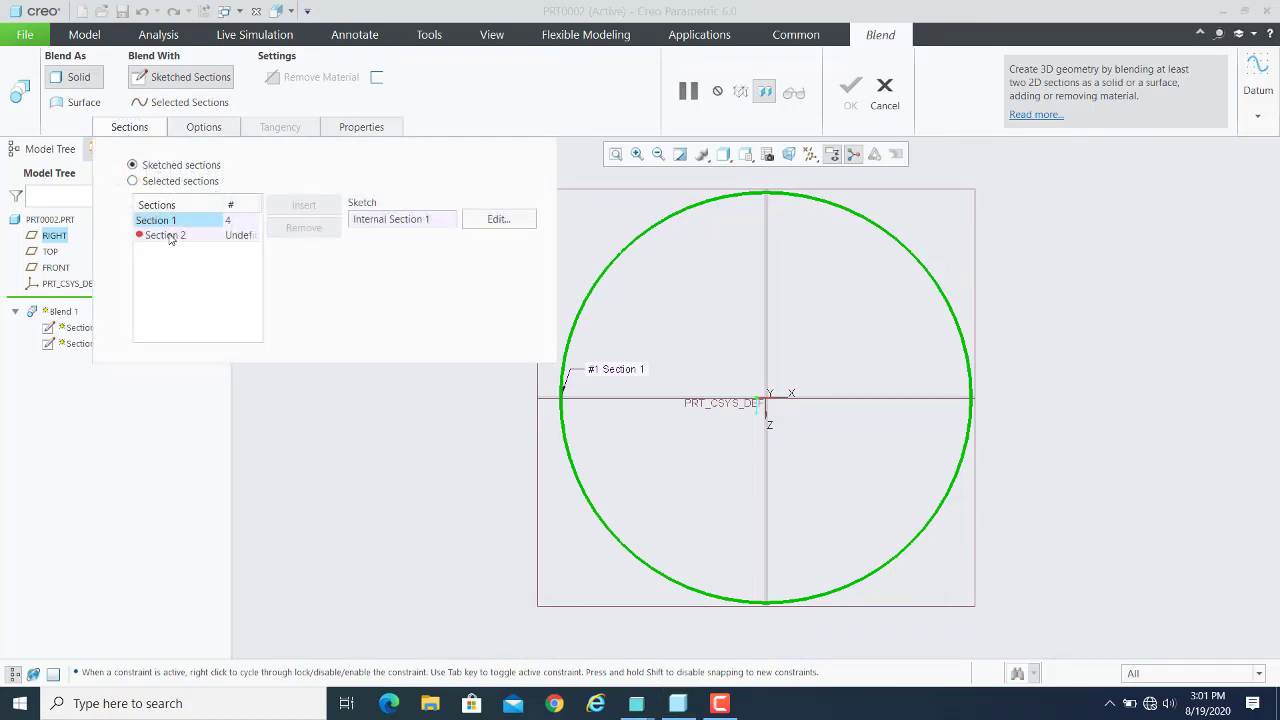
click(170, 237)
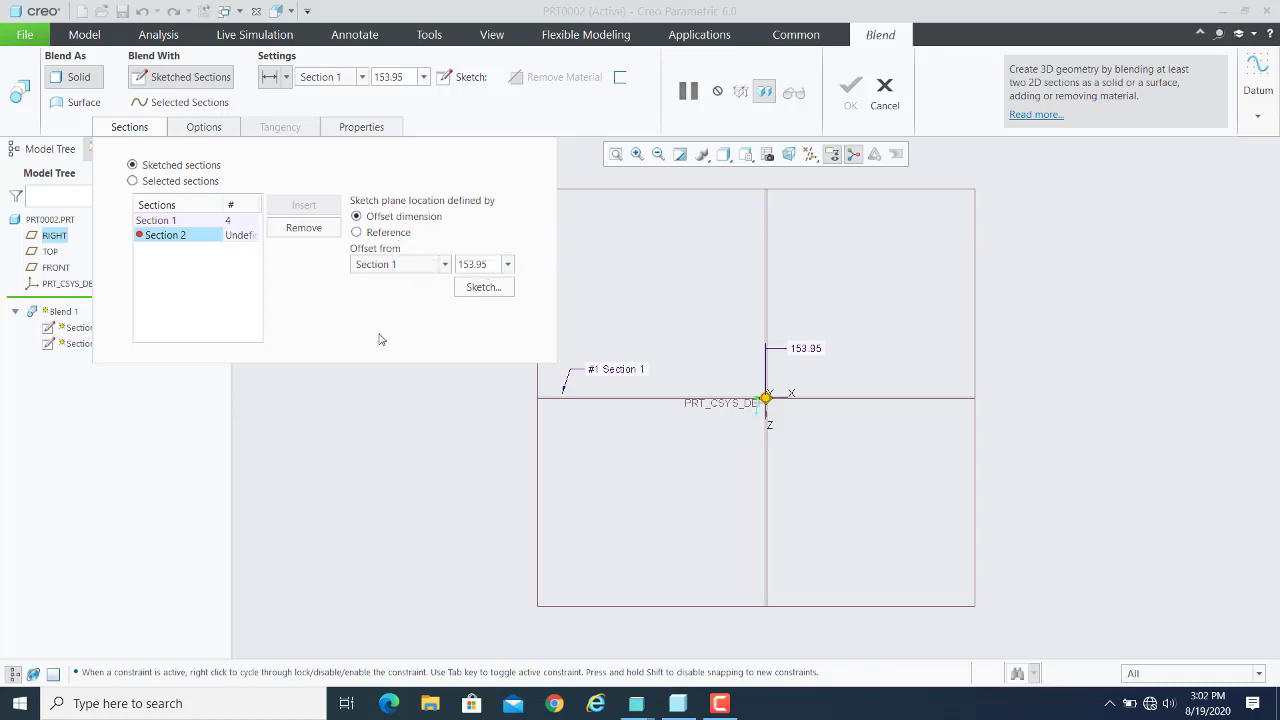
double_click(484, 263)
text(200)
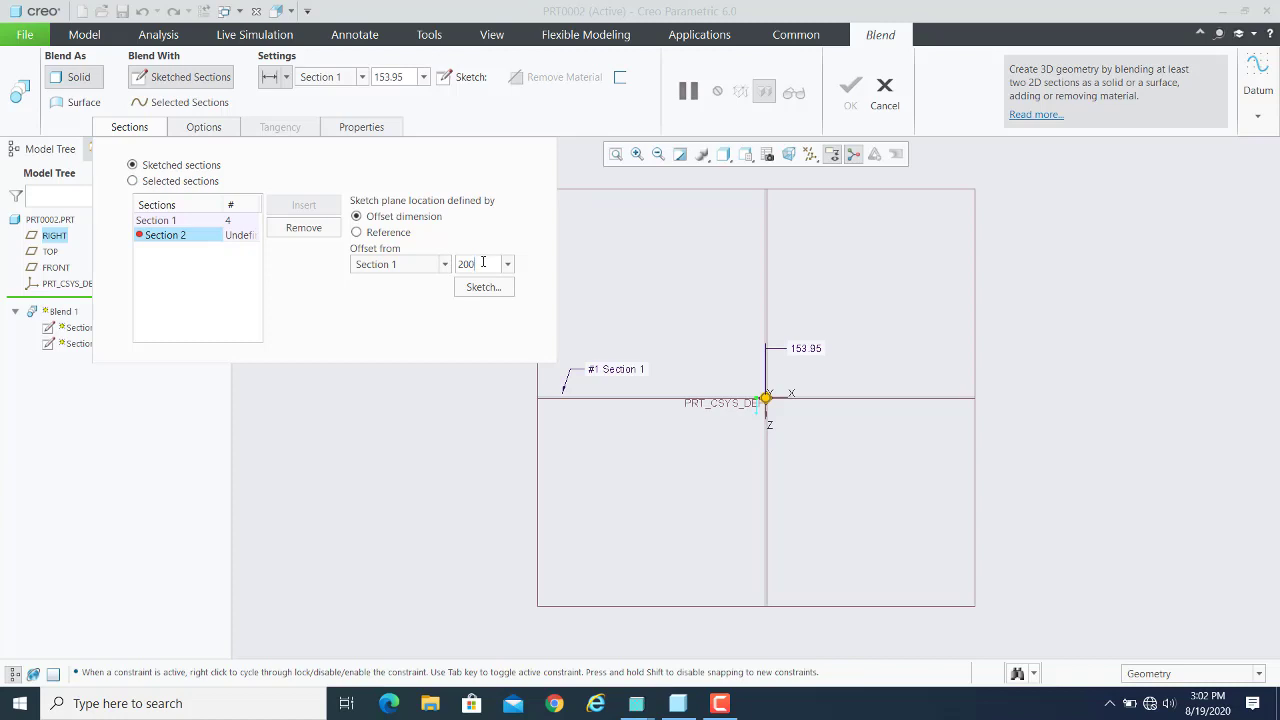
key(Return)
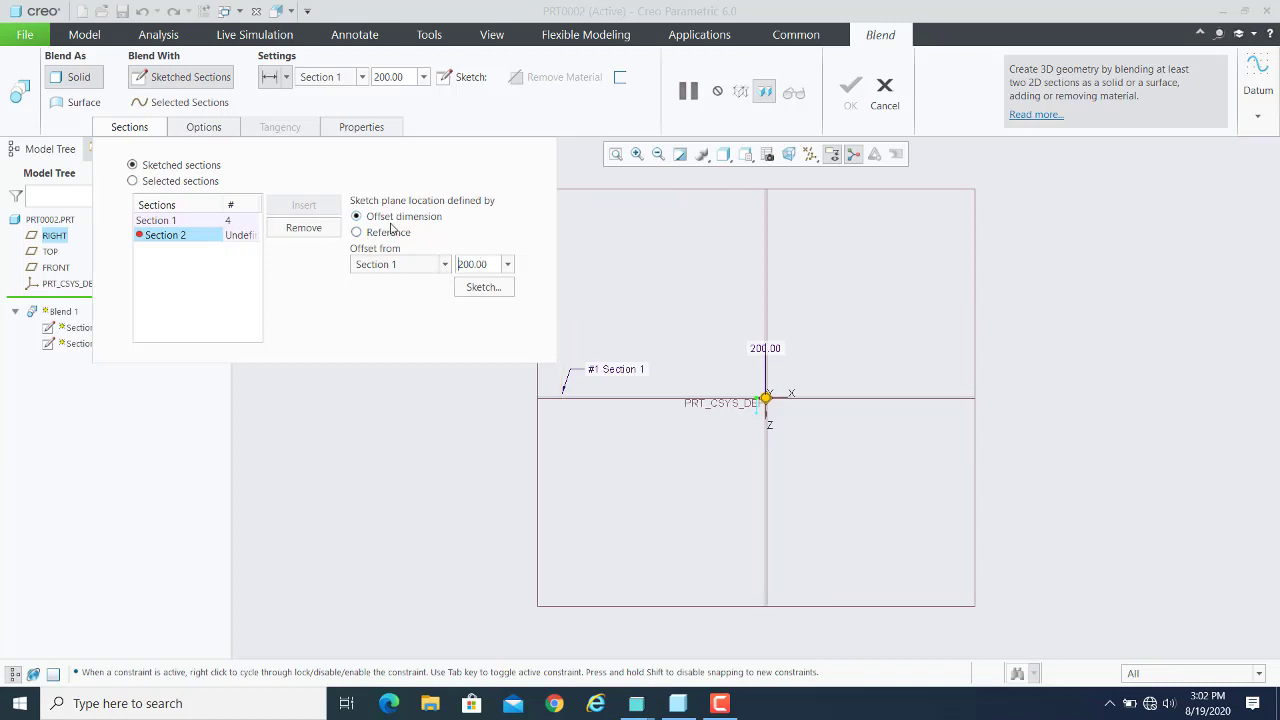
click(444, 264)
Open the Section 2 sketch and draw a rectangle about 203 wide and 121 high around the origin.
click(489, 289)
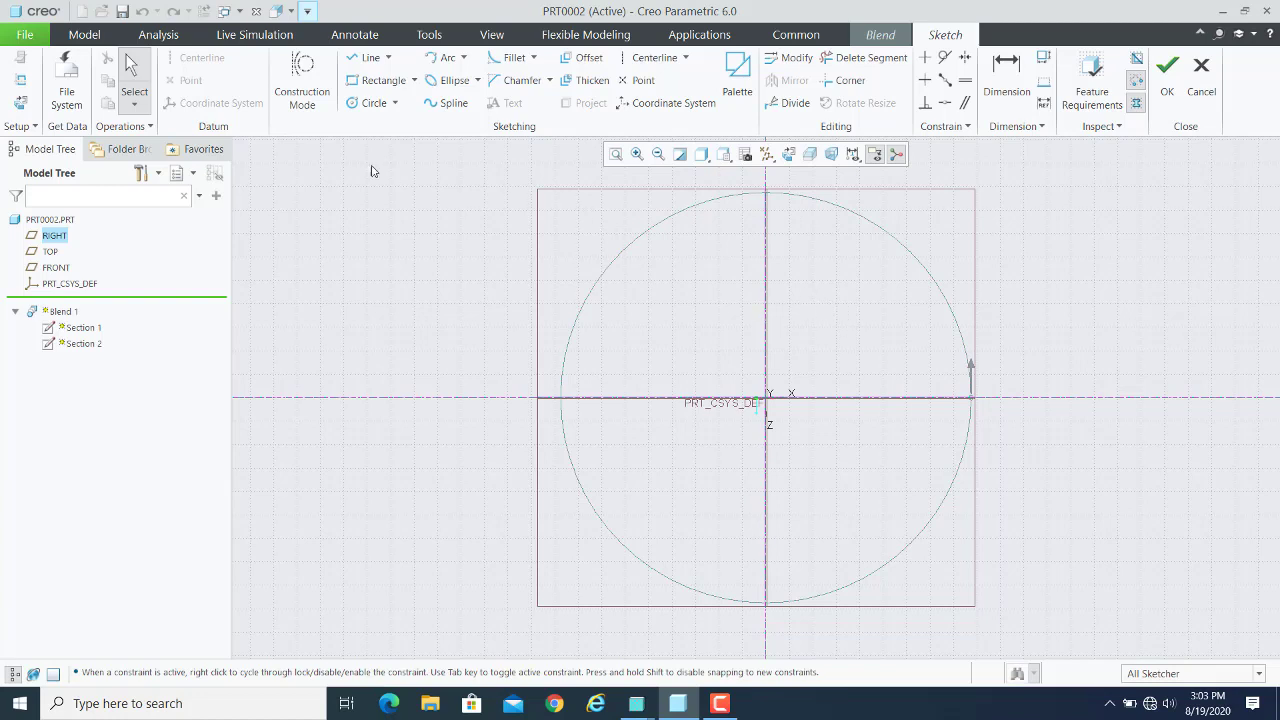
click(378, 81)
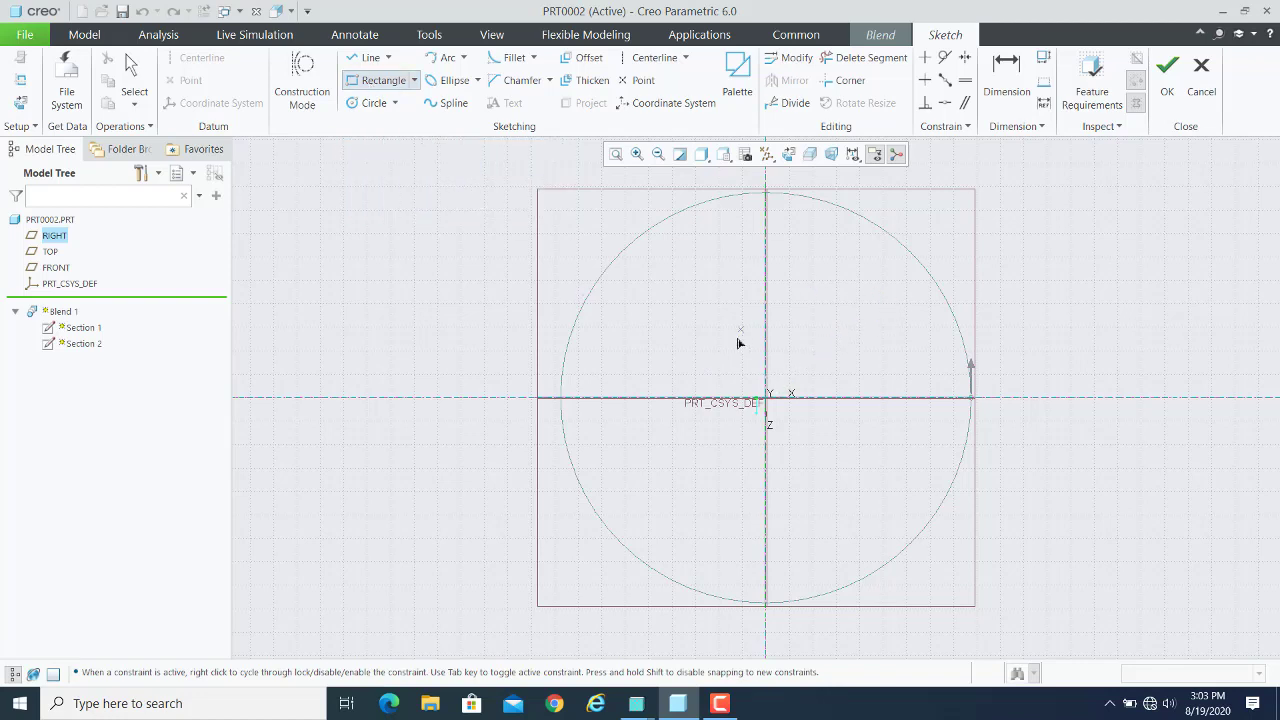
click(665, 469)
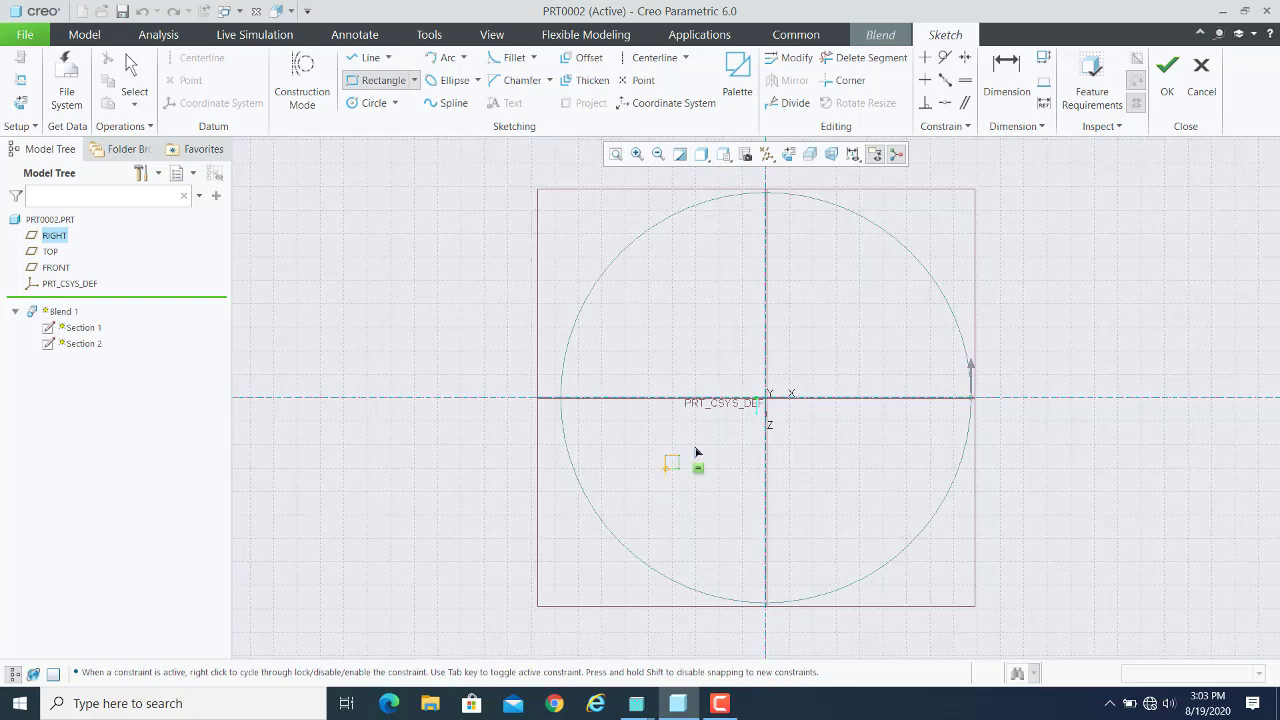
click(904, 318)
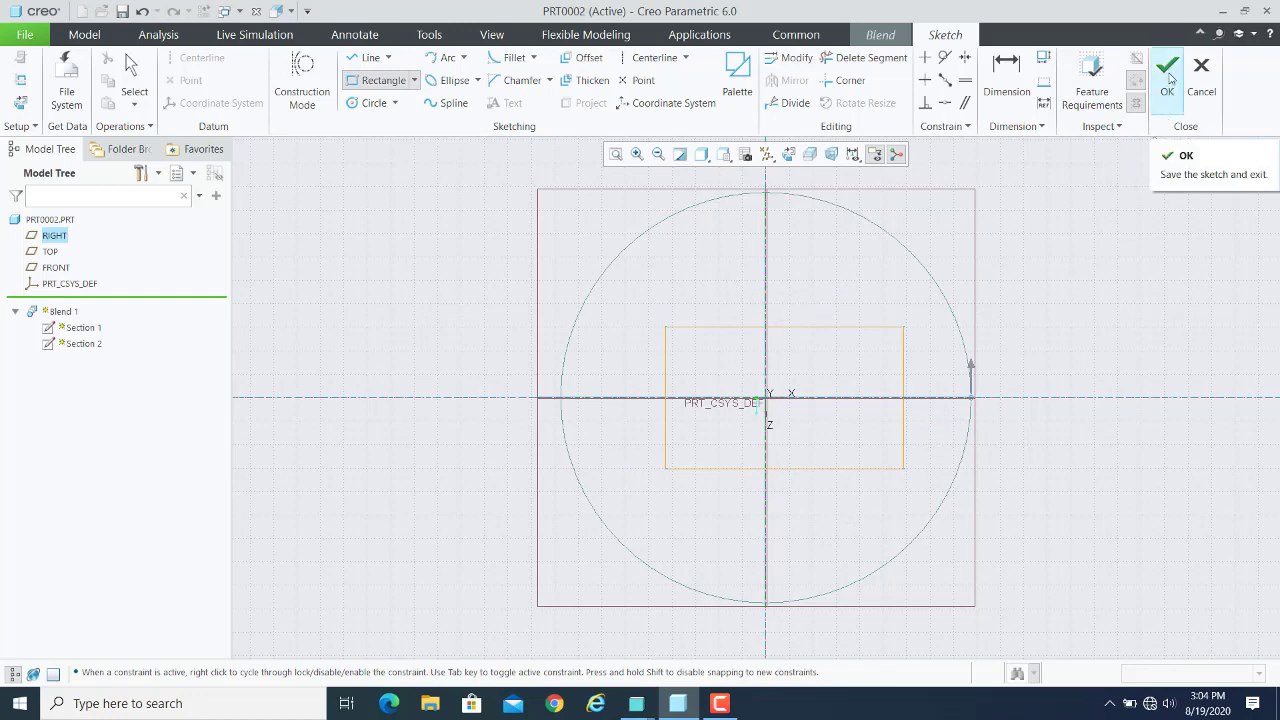
click(133, 67)
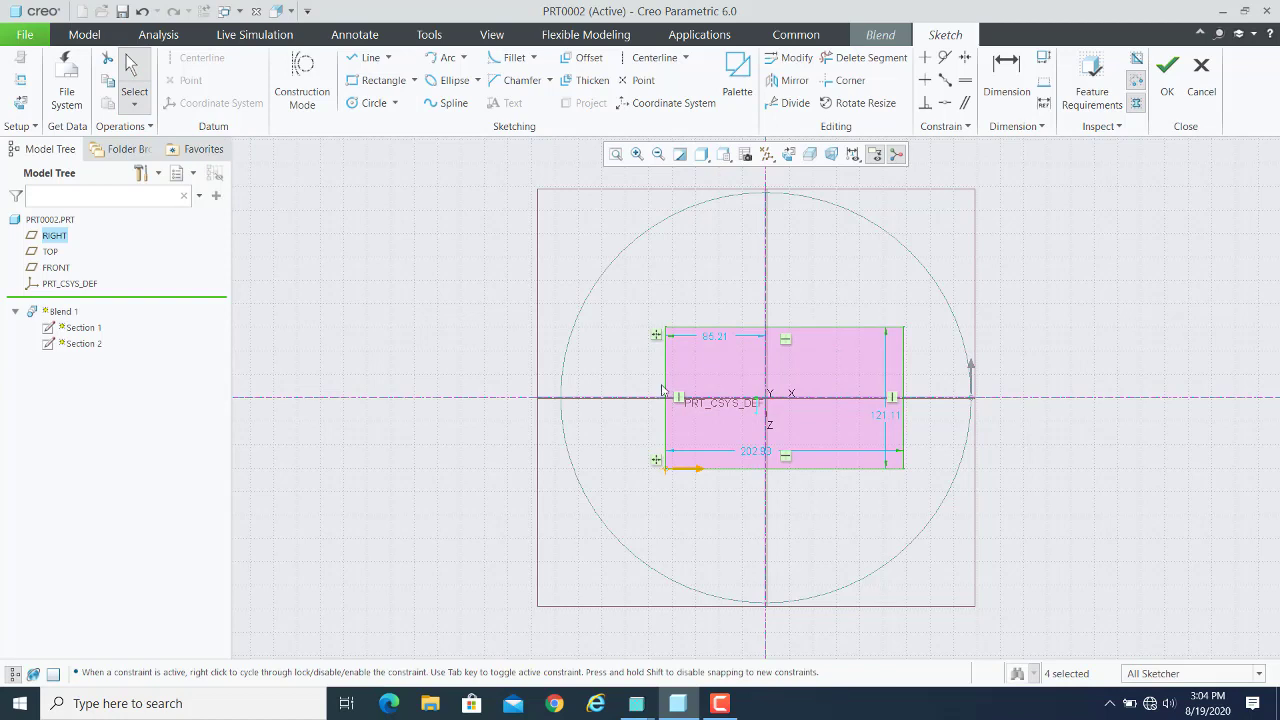
Shift the rectangle horizontally to roughly centre it, with its left edge about 101 from the vertical reference.
drag(666, 368, 634, 351)
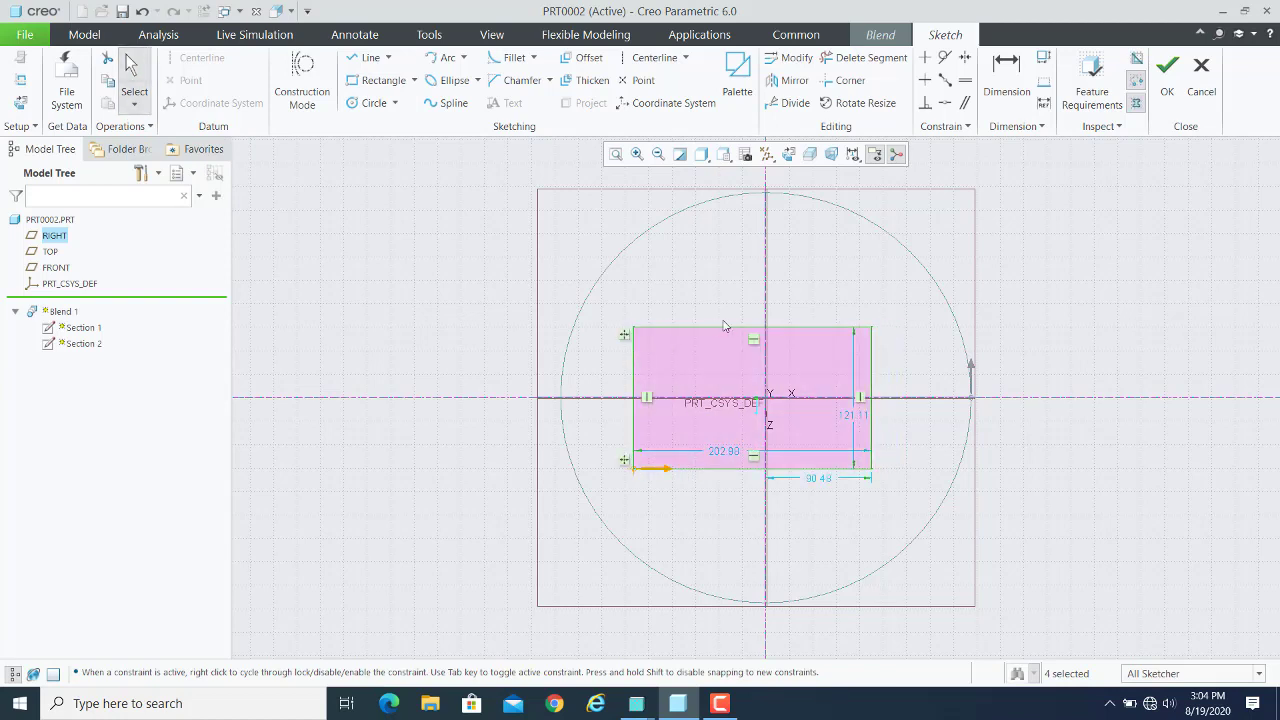
click(820, 309)
key(ctrl+z)
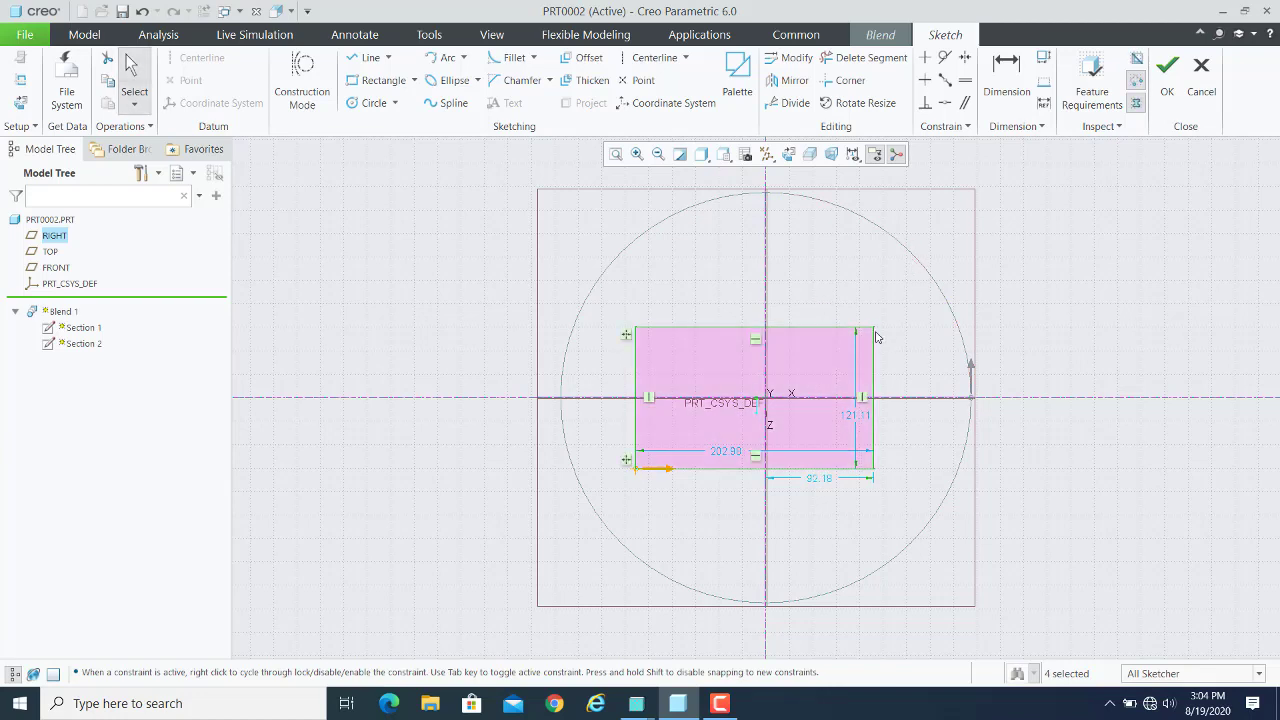
drag(879, 331, 844, 331)
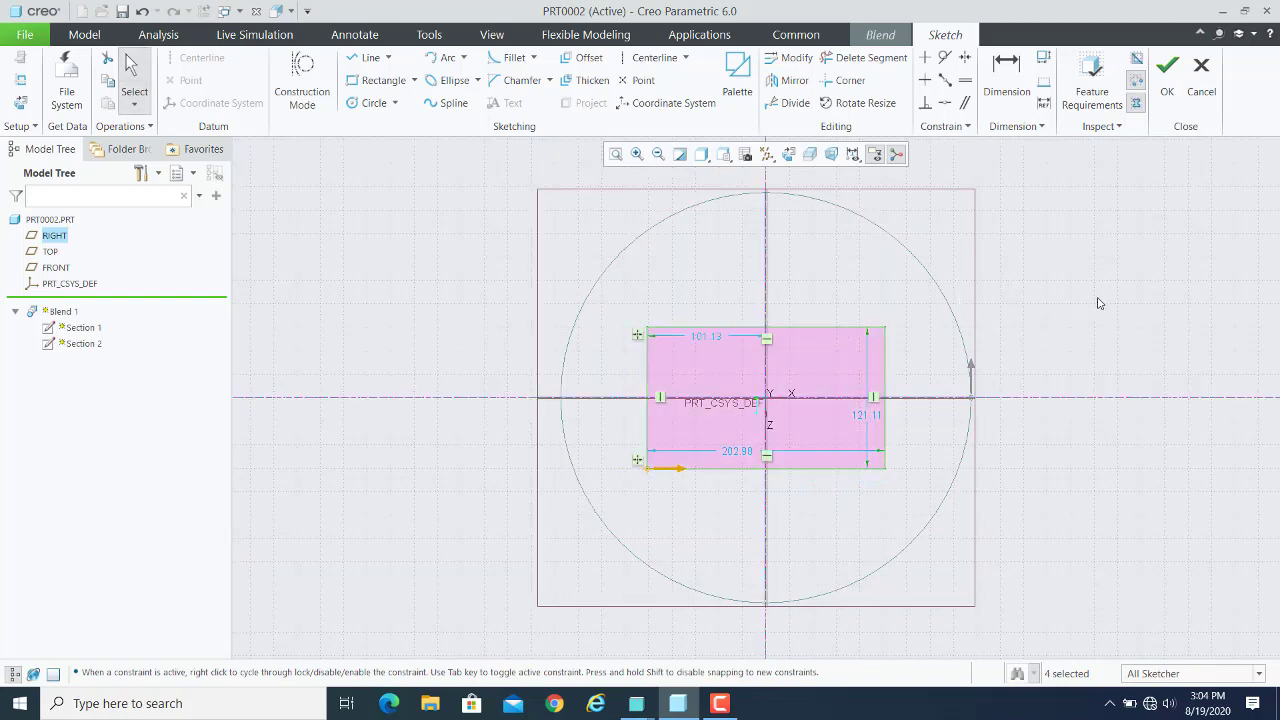
Finish the Section 2 sketch and bring up the list of blend sections.
click(1174, 78)
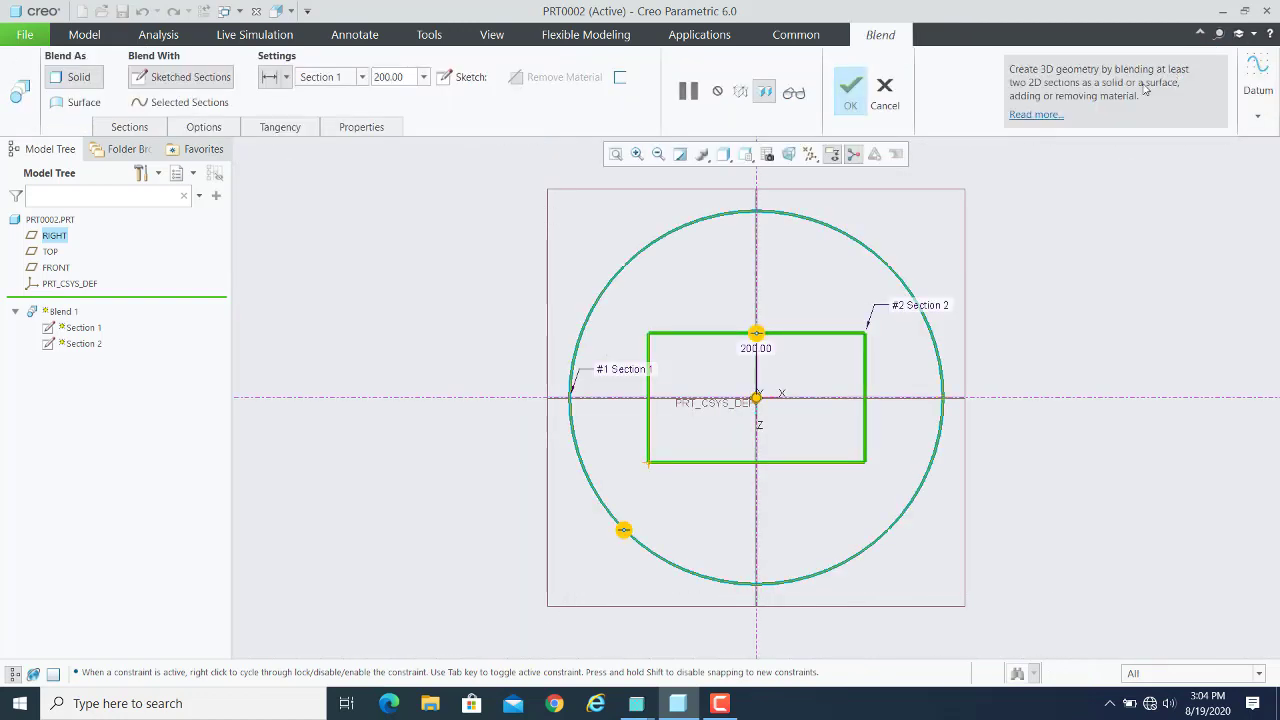
click(145, 126)
middle_drag(1002, 400, 857, 377)
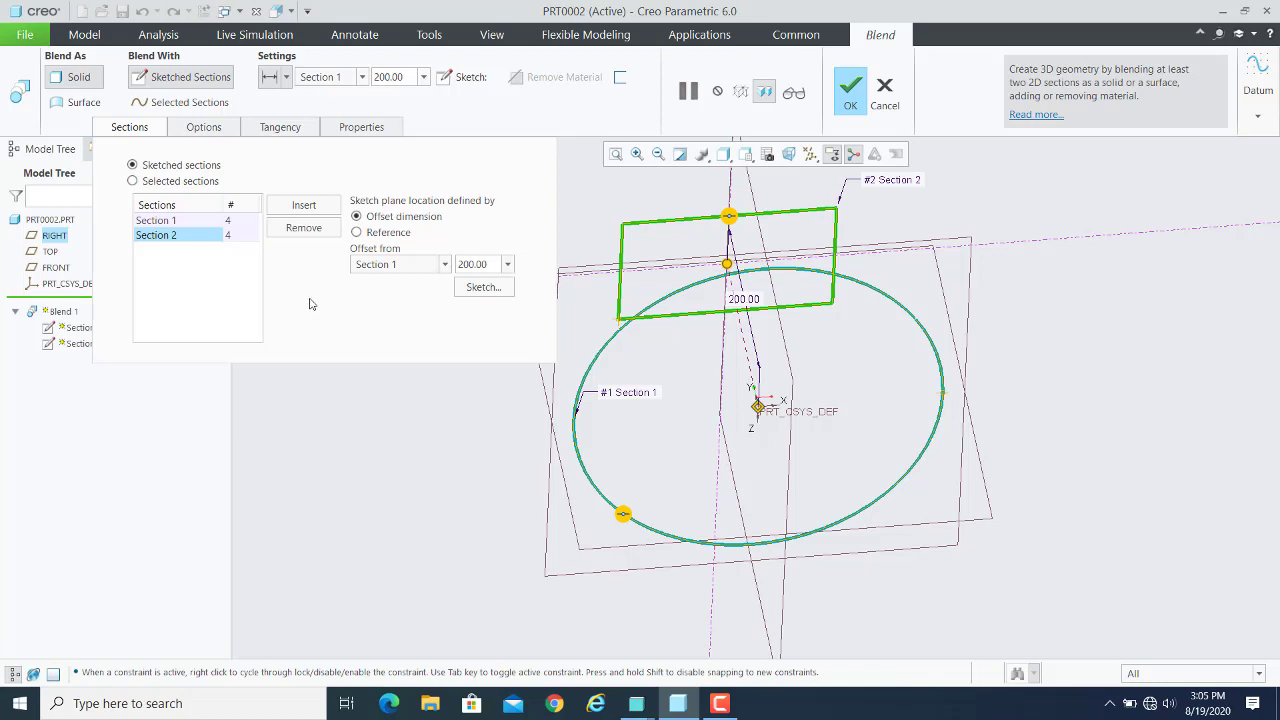
Edit the Section 1 sketch so the circle's left vertex is its start point, and finish the sketch.
click(155, 221)
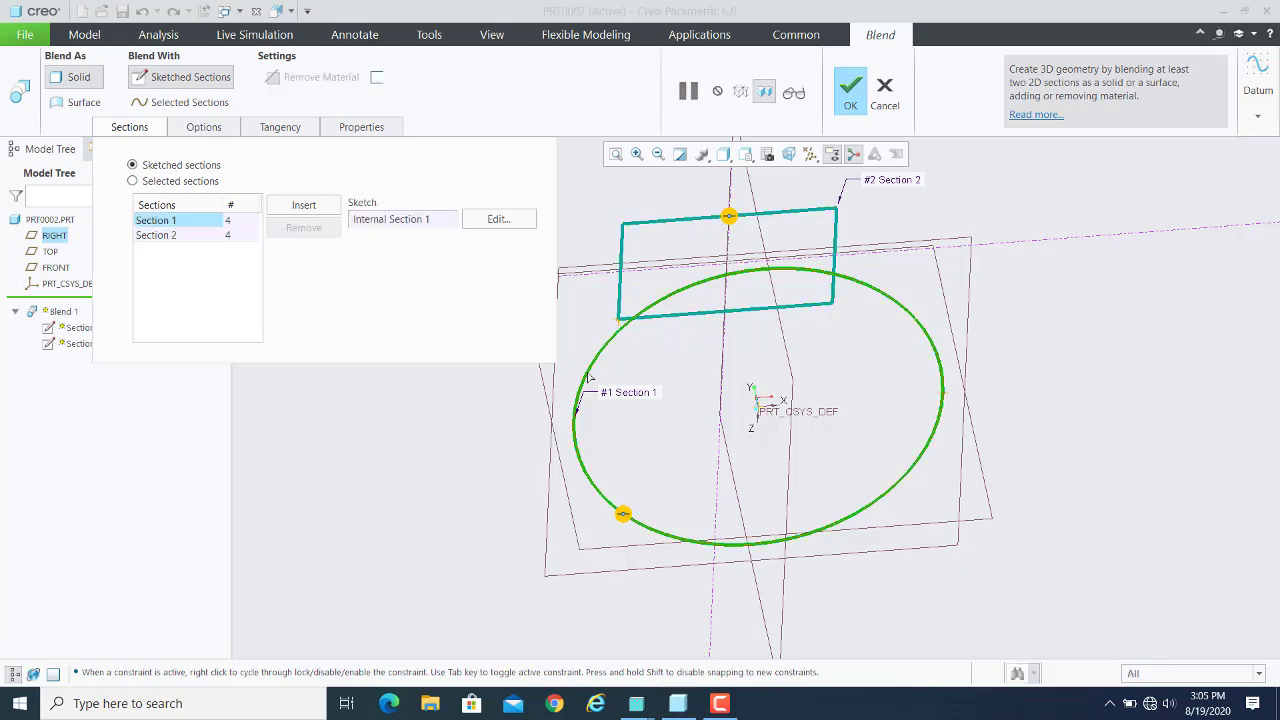
click(500, 220)
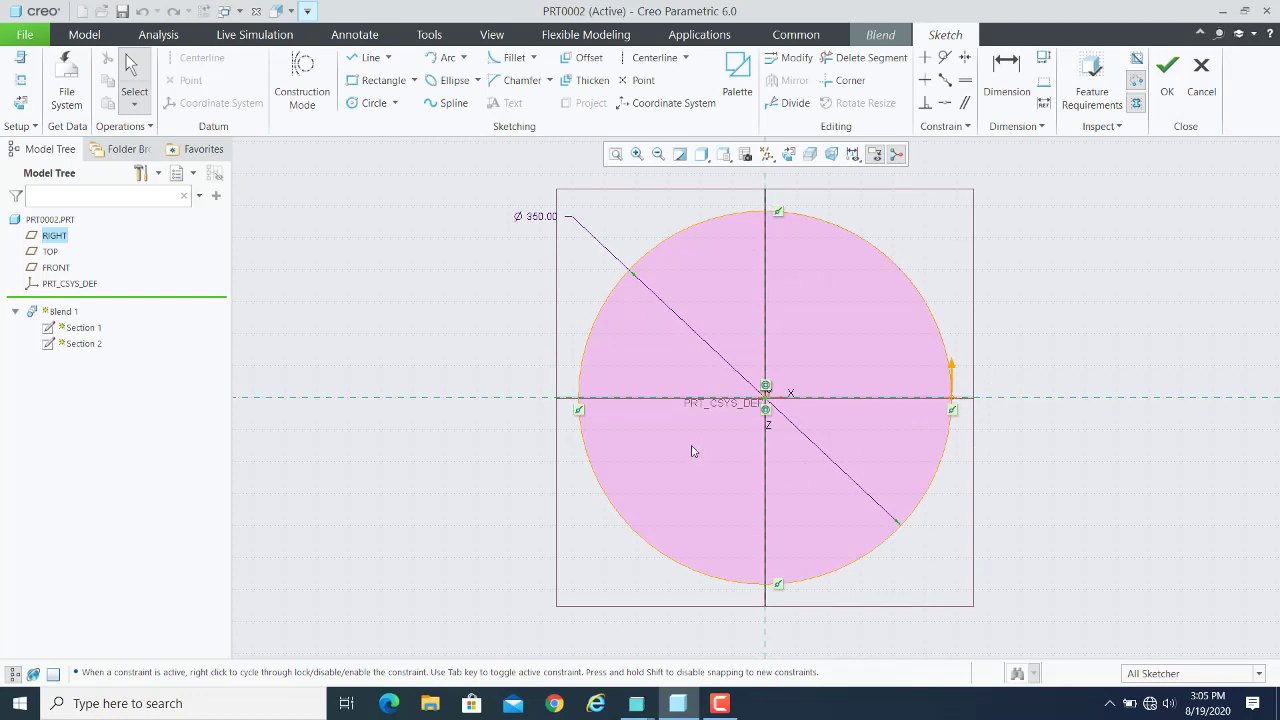
click(578, 402)
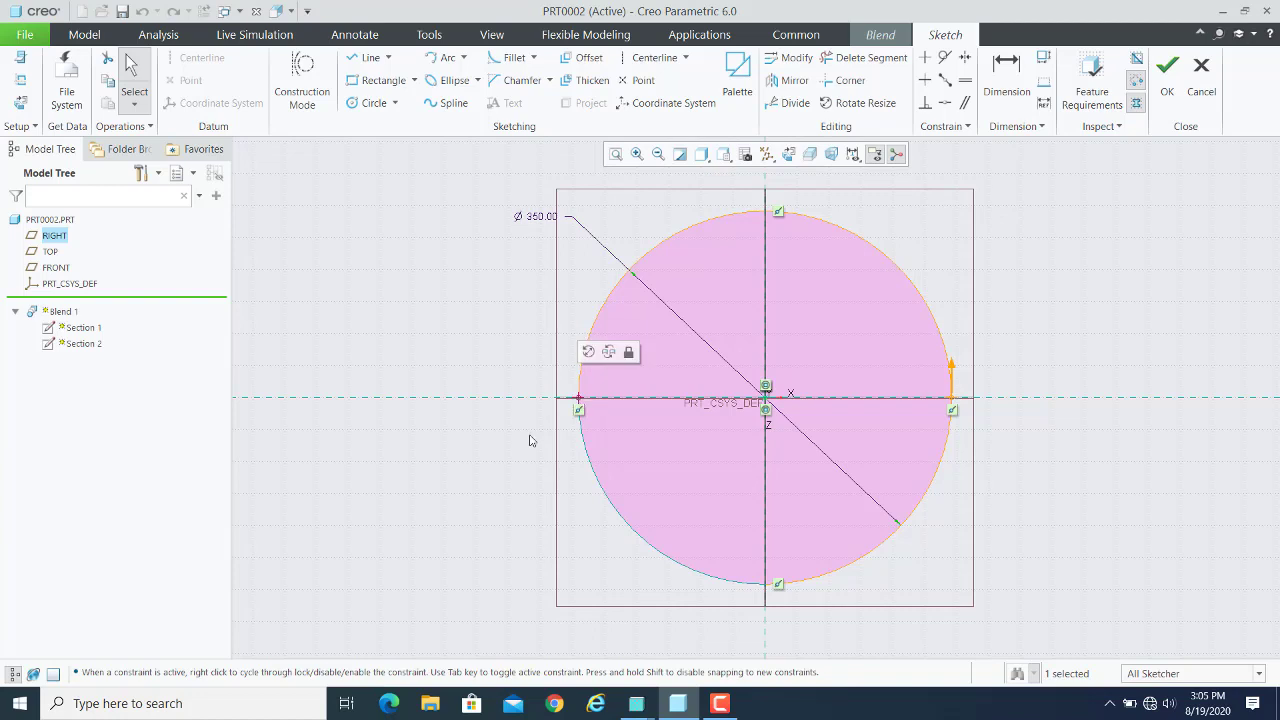
right_click(578, 402)
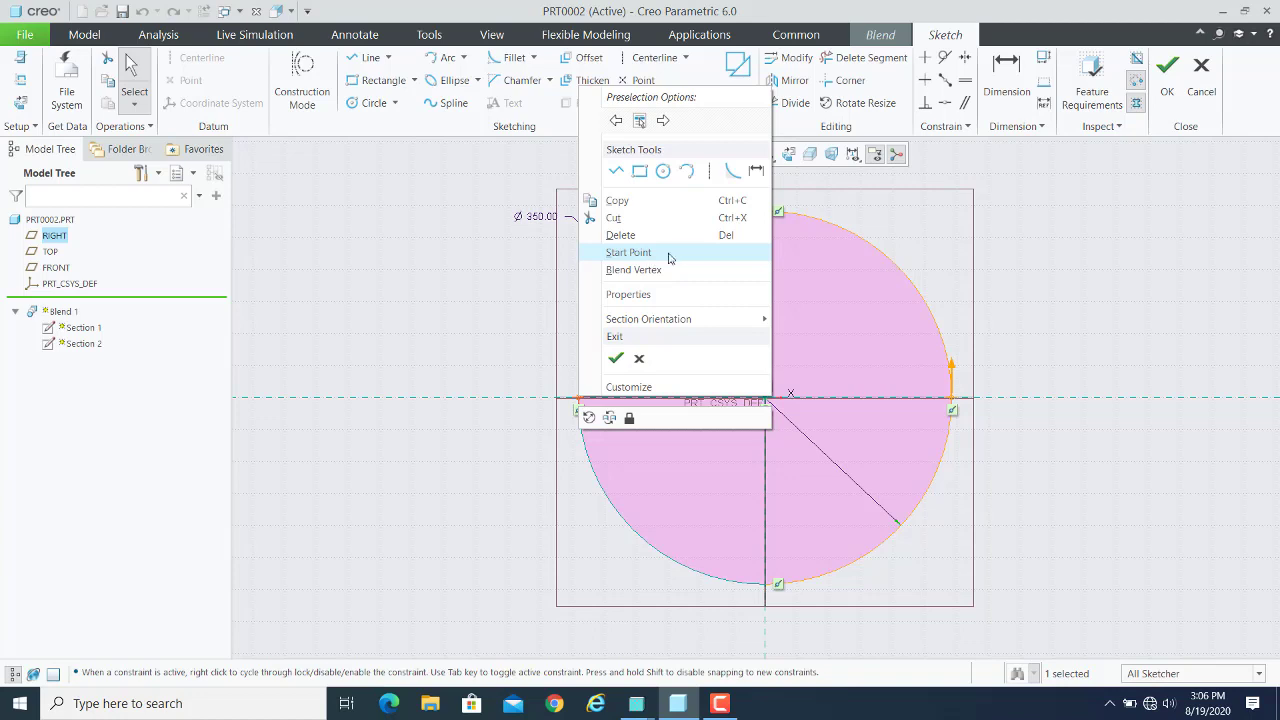
click(620, 253)
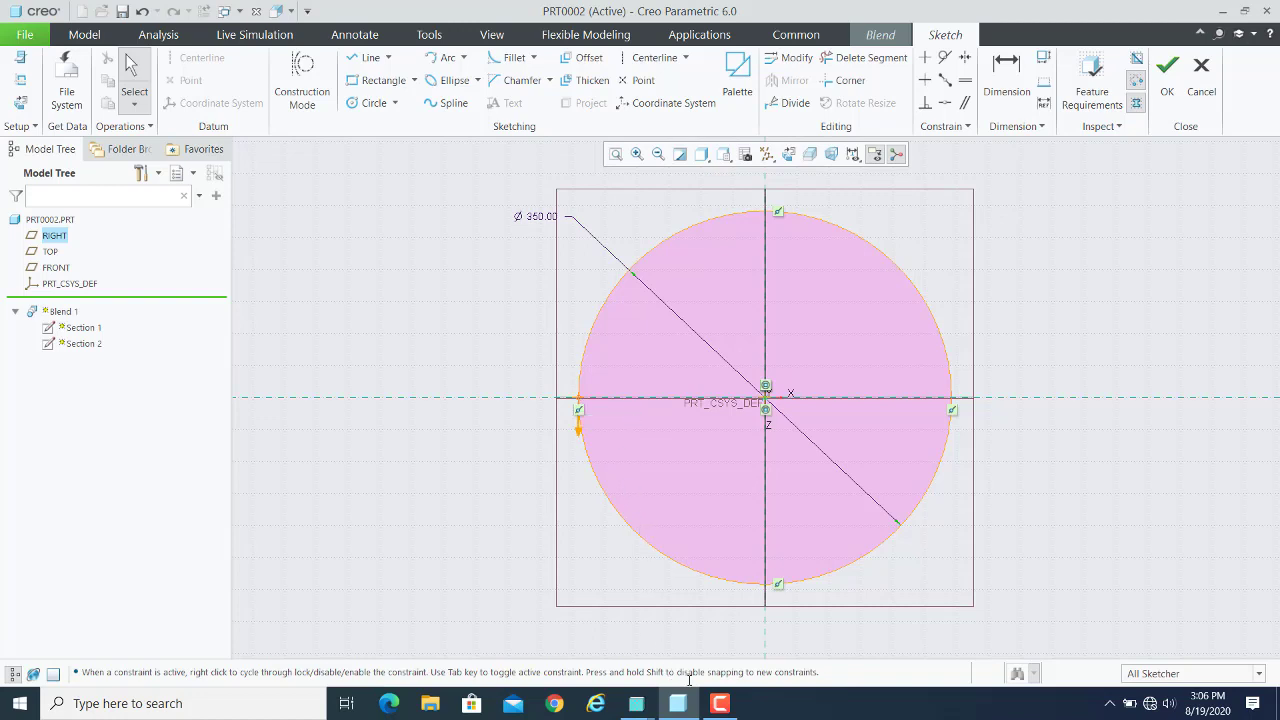
click(710, 703)
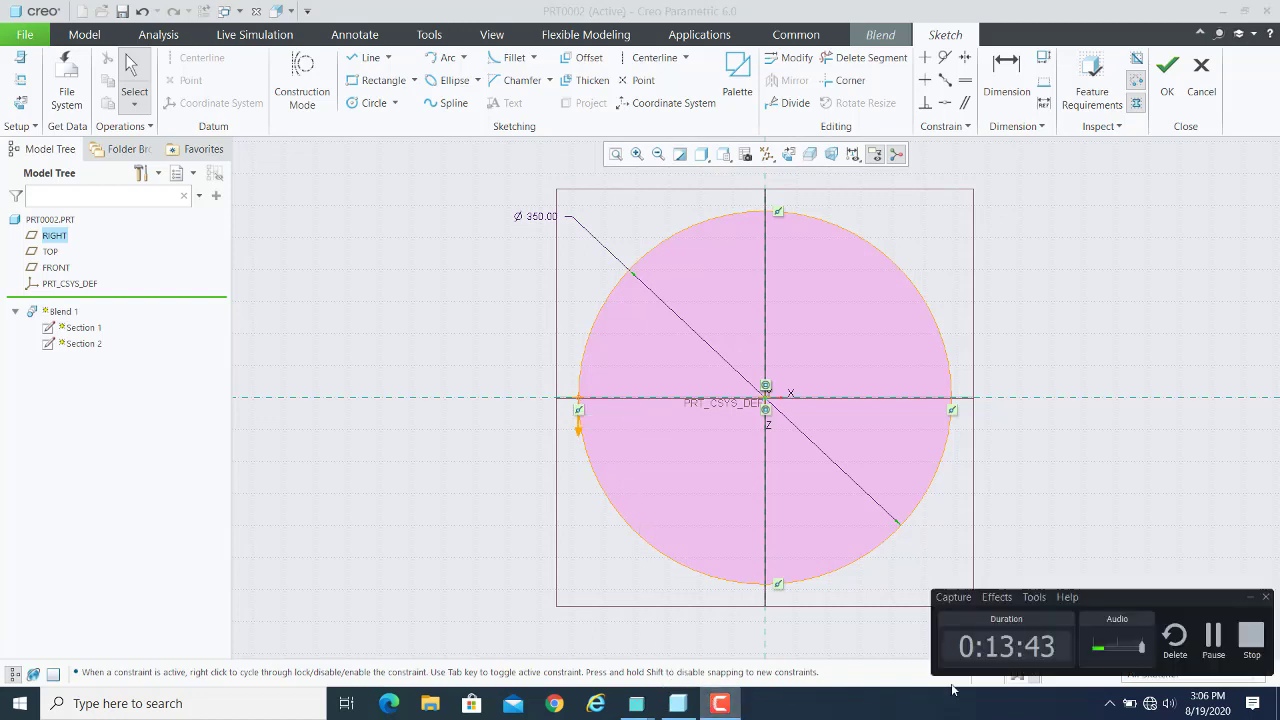
click(1248, 600)
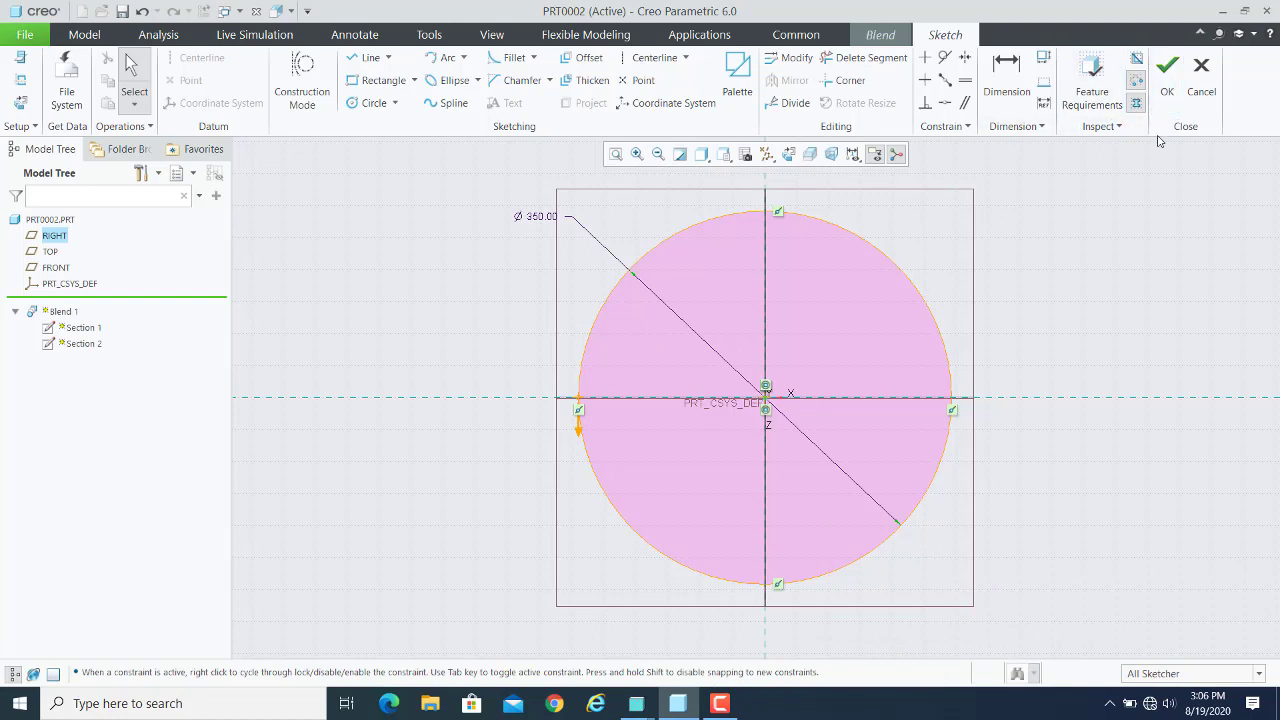
click(1168, 70)
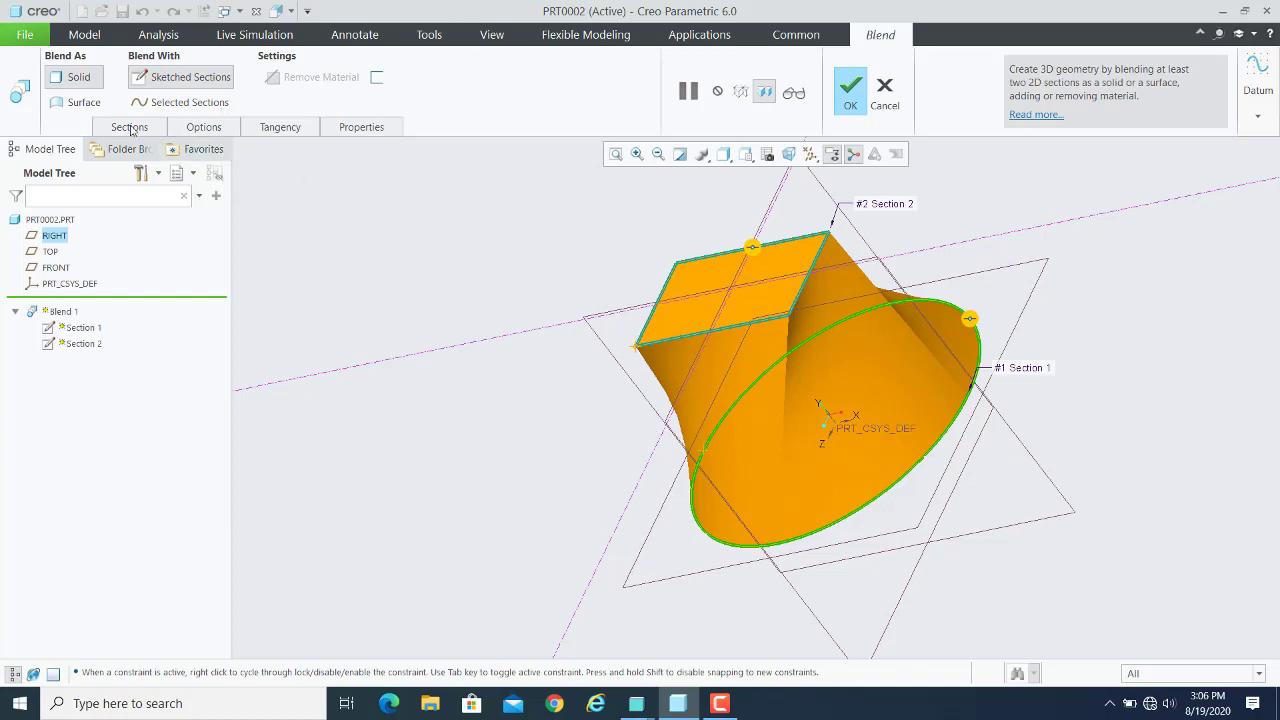
Try Straight blended surfaces on the two-section blend and switch back to Smooth.
click(192, 128)
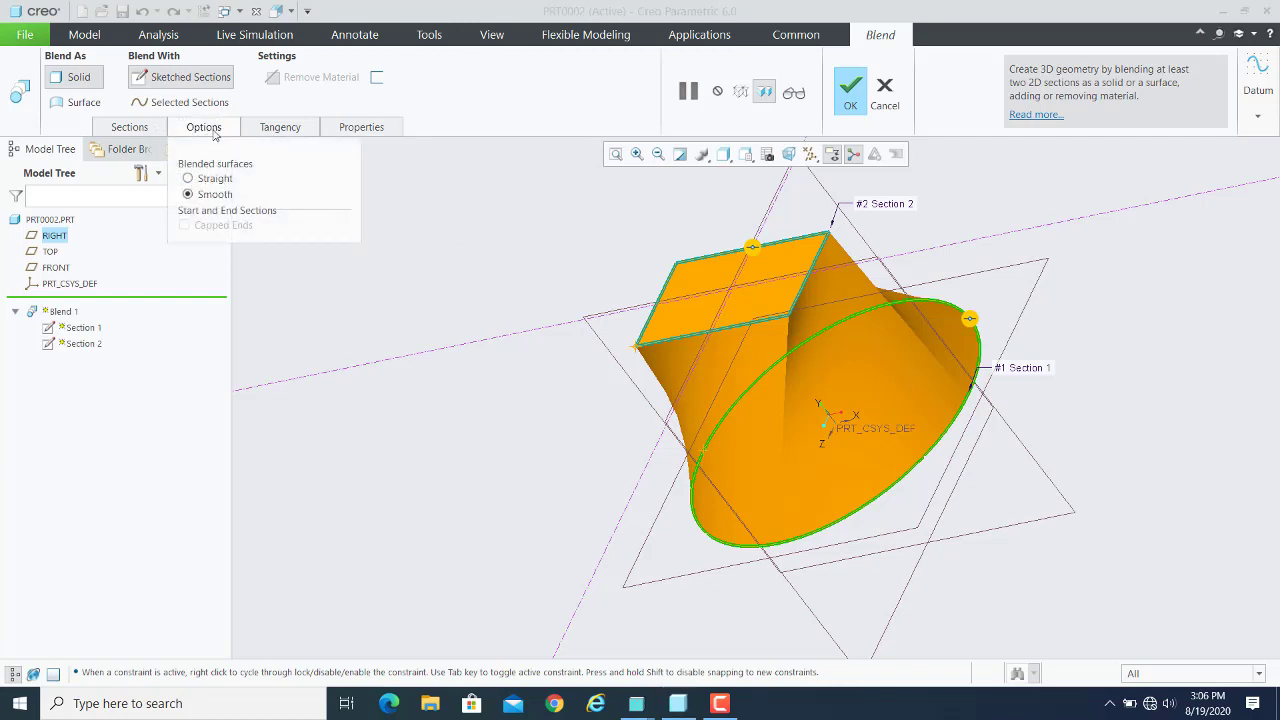
click(188, 179)
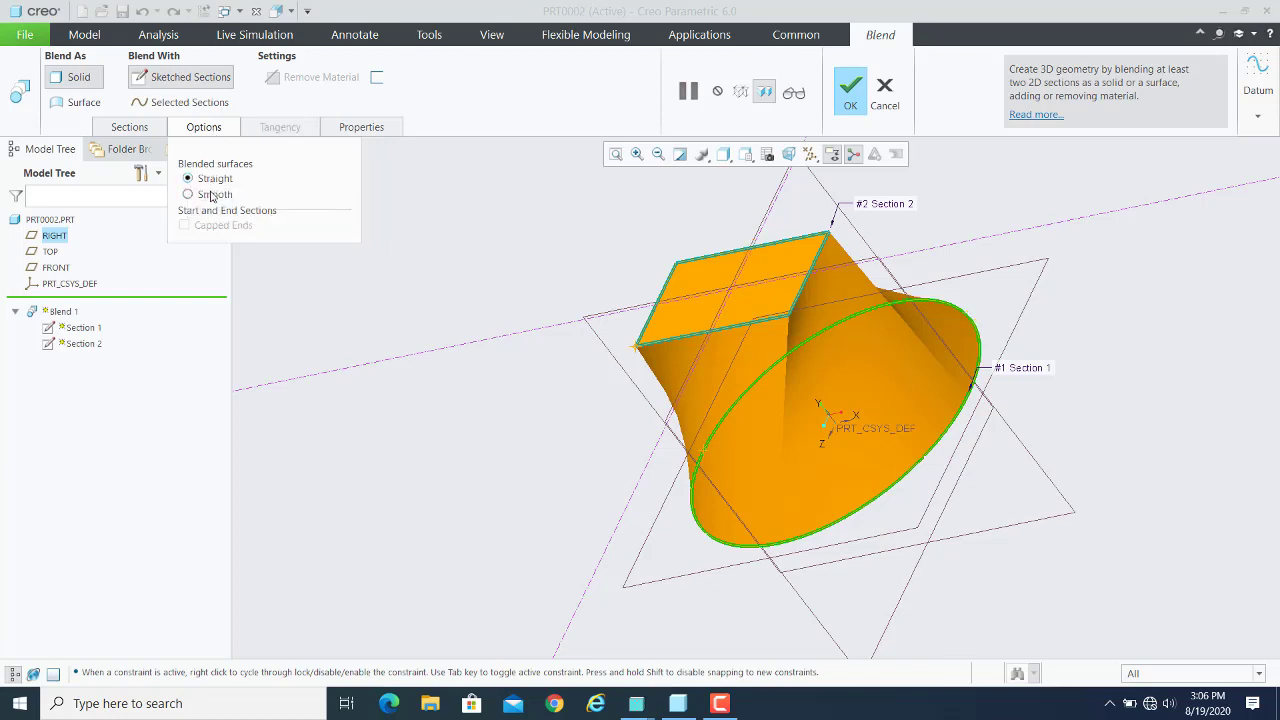
click(188, 195)
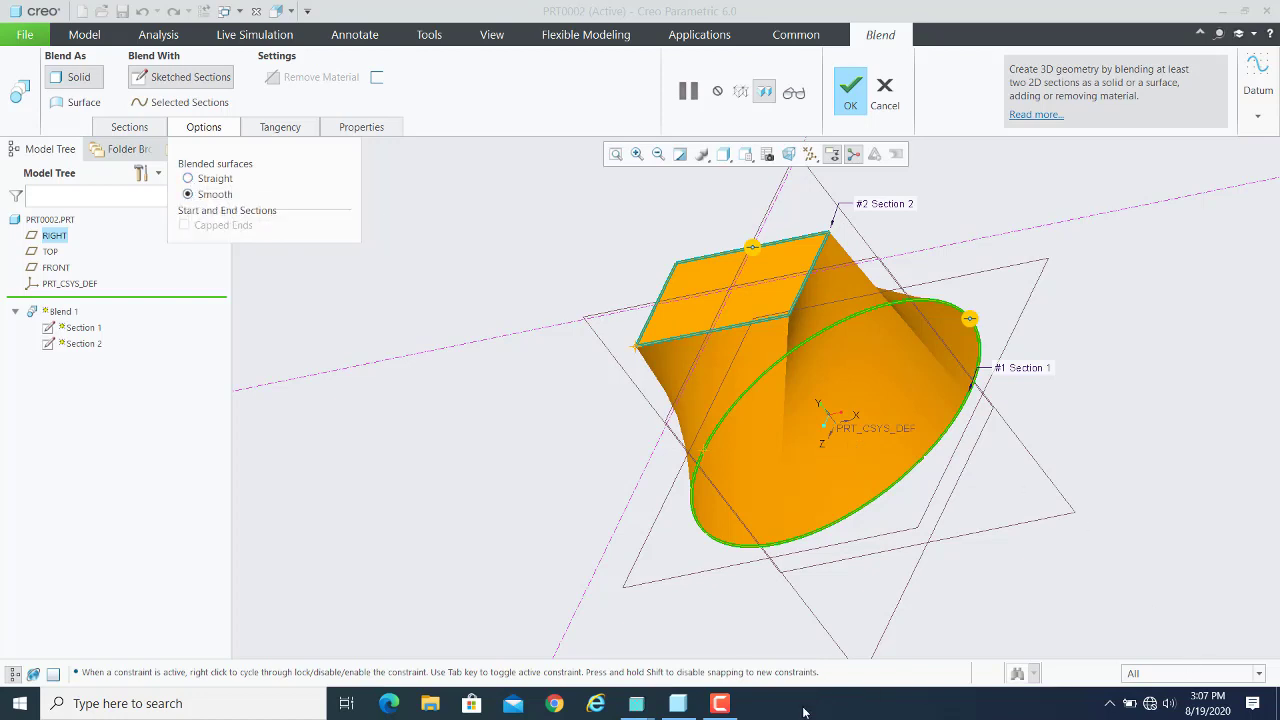
click(720, 703)
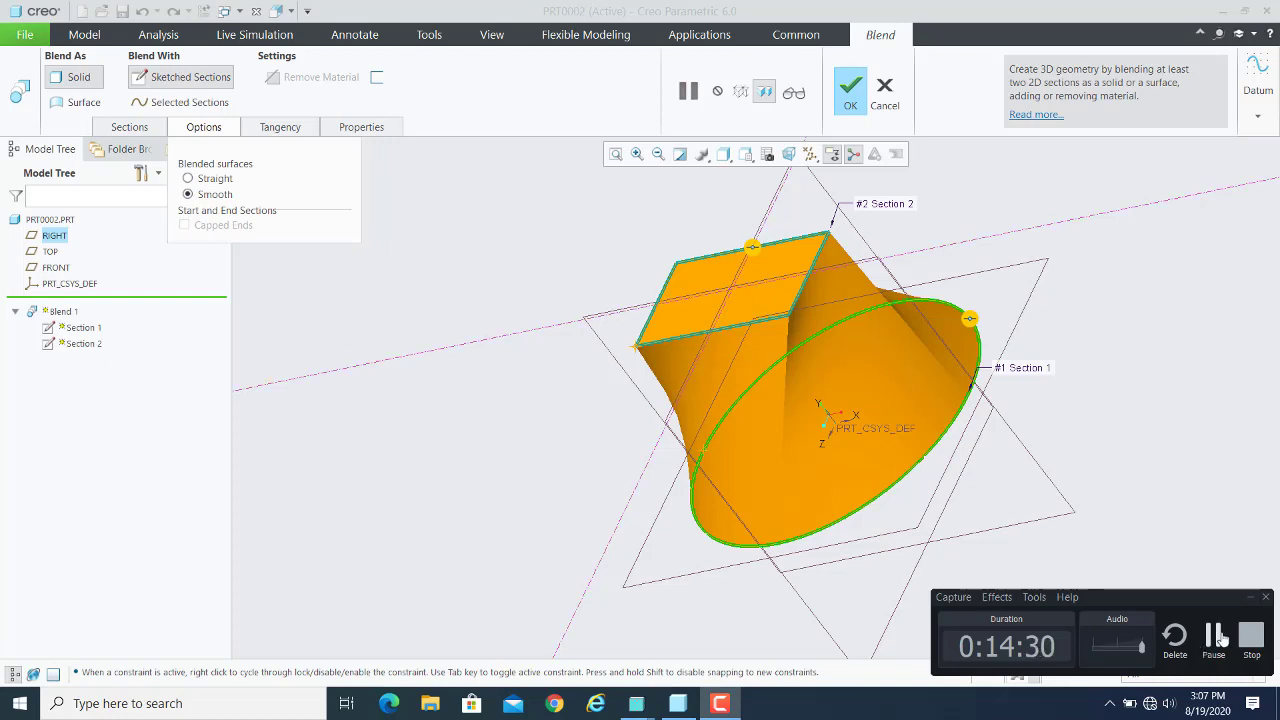
click(1238, 560)
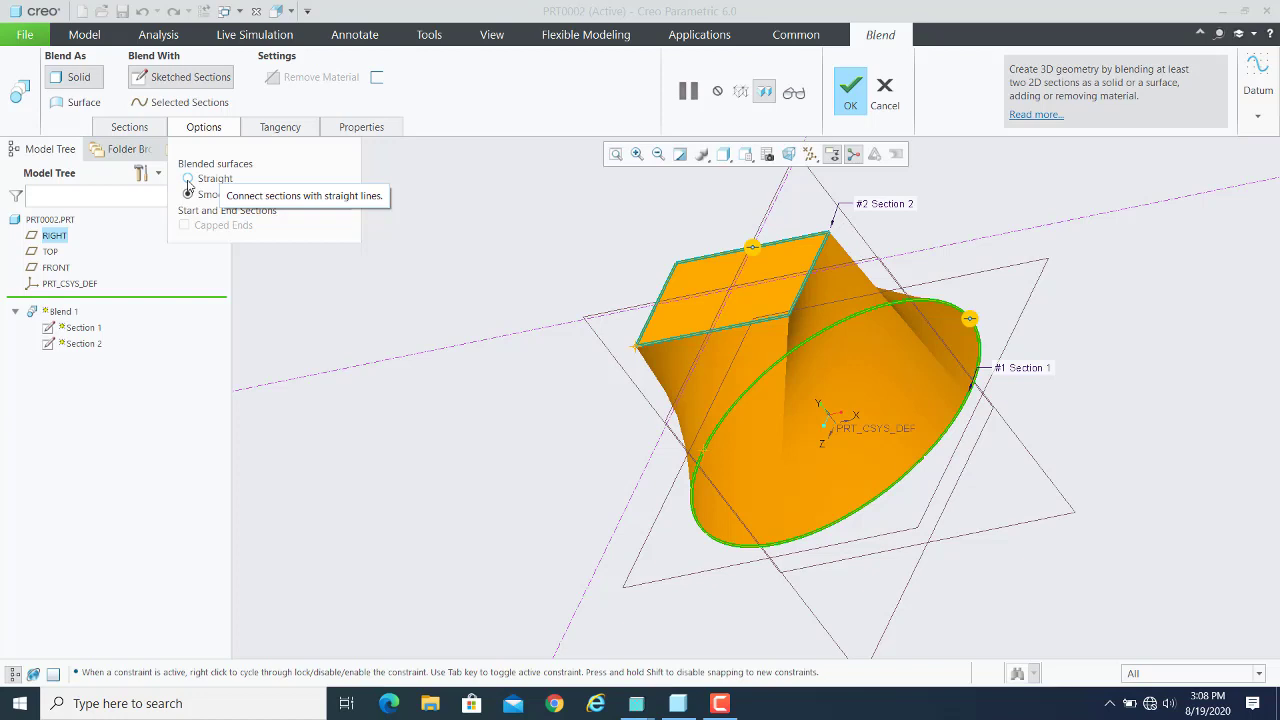
click(212, 128)
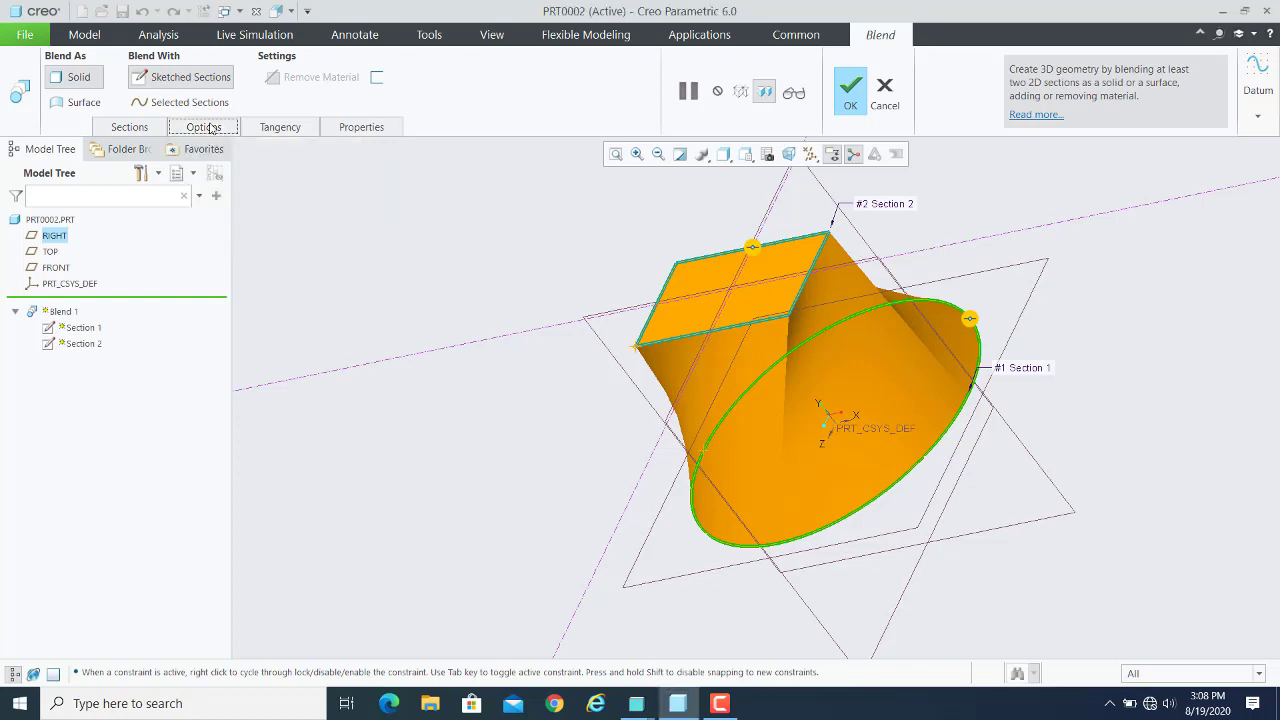
Insert a third section into the blend after Section 2.
click(150, 127)
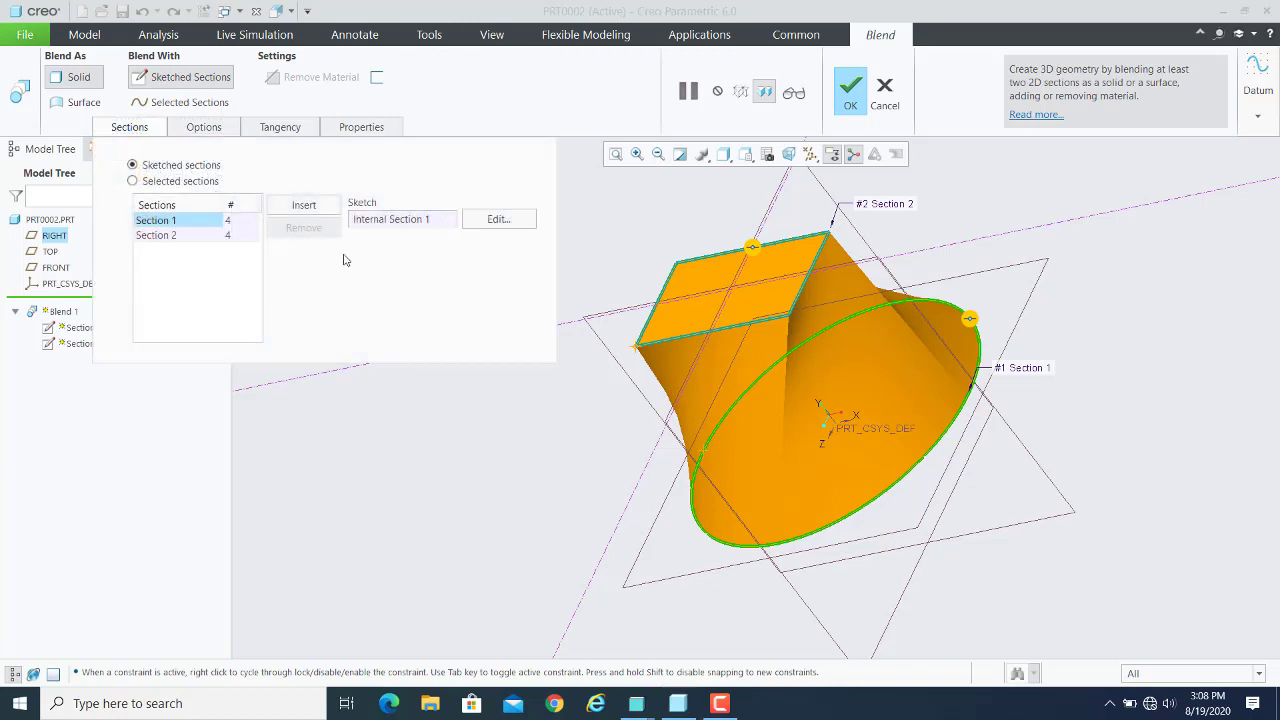
click(175, 236)
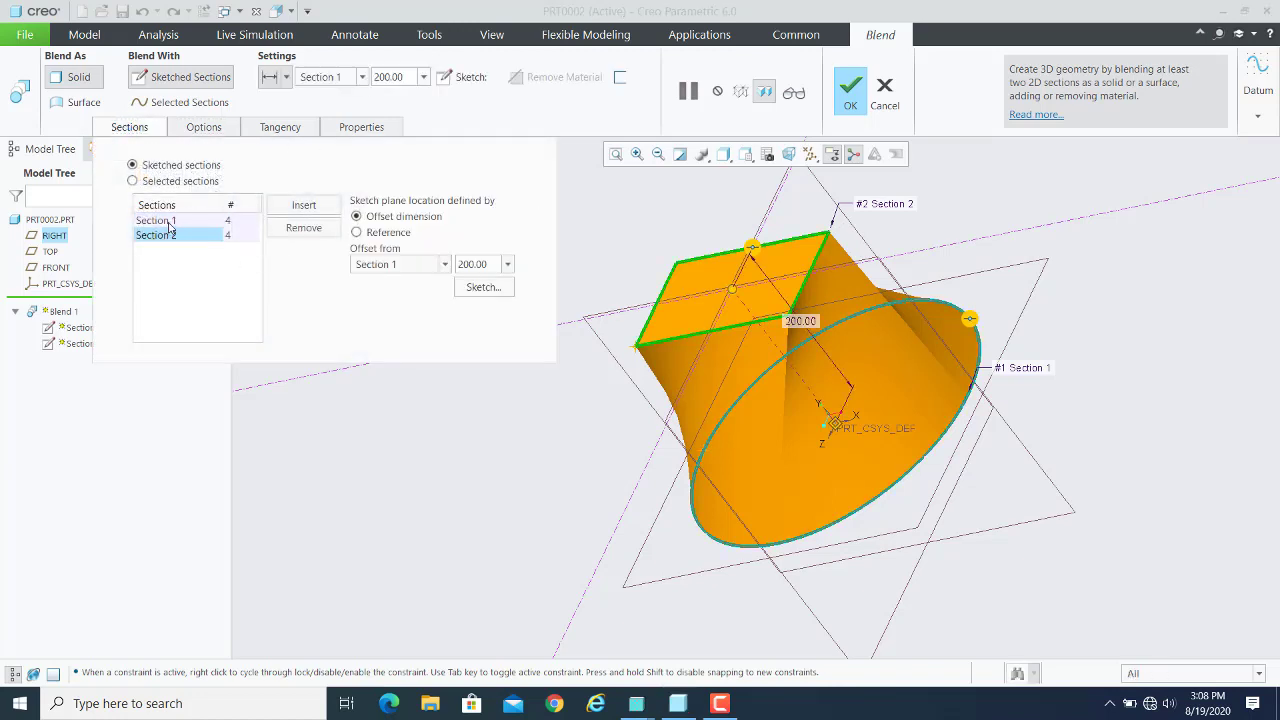
click(170, 224)
click(167, 240)
click(305, 207)
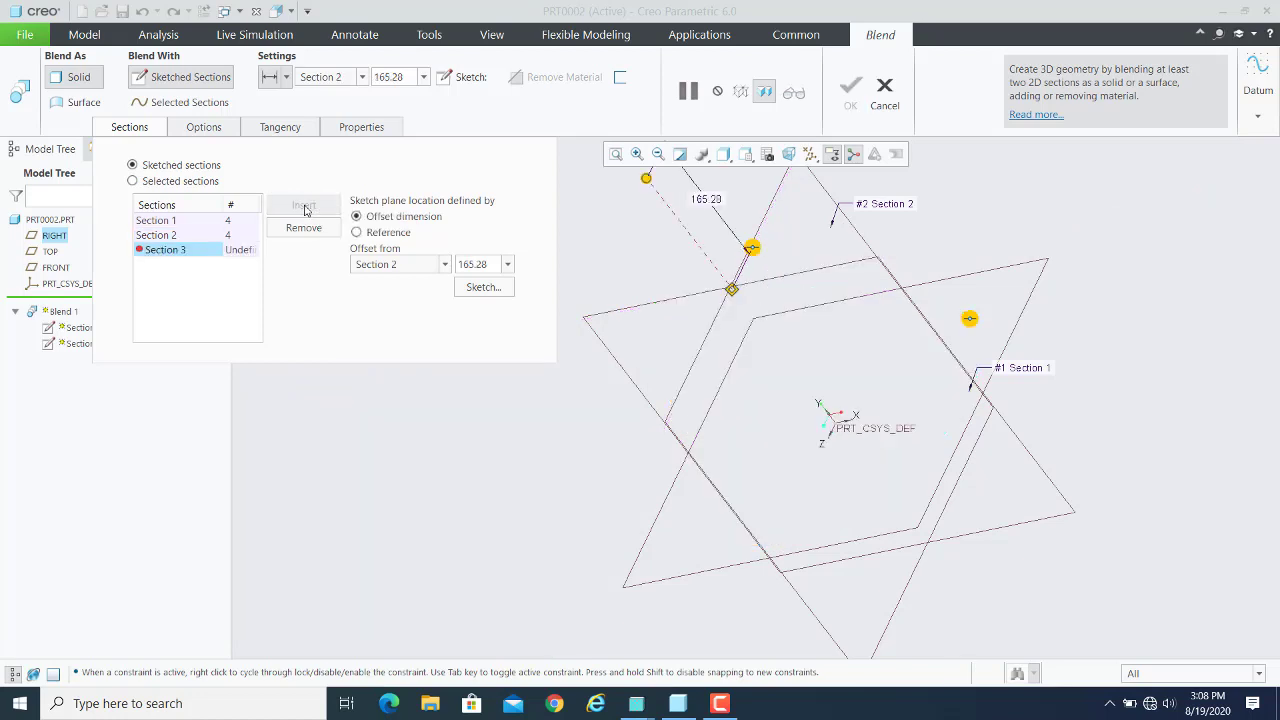
Set the offset of Section 3 to 200, keeping Section 2 as the section it is measured from.
click(170, 252)
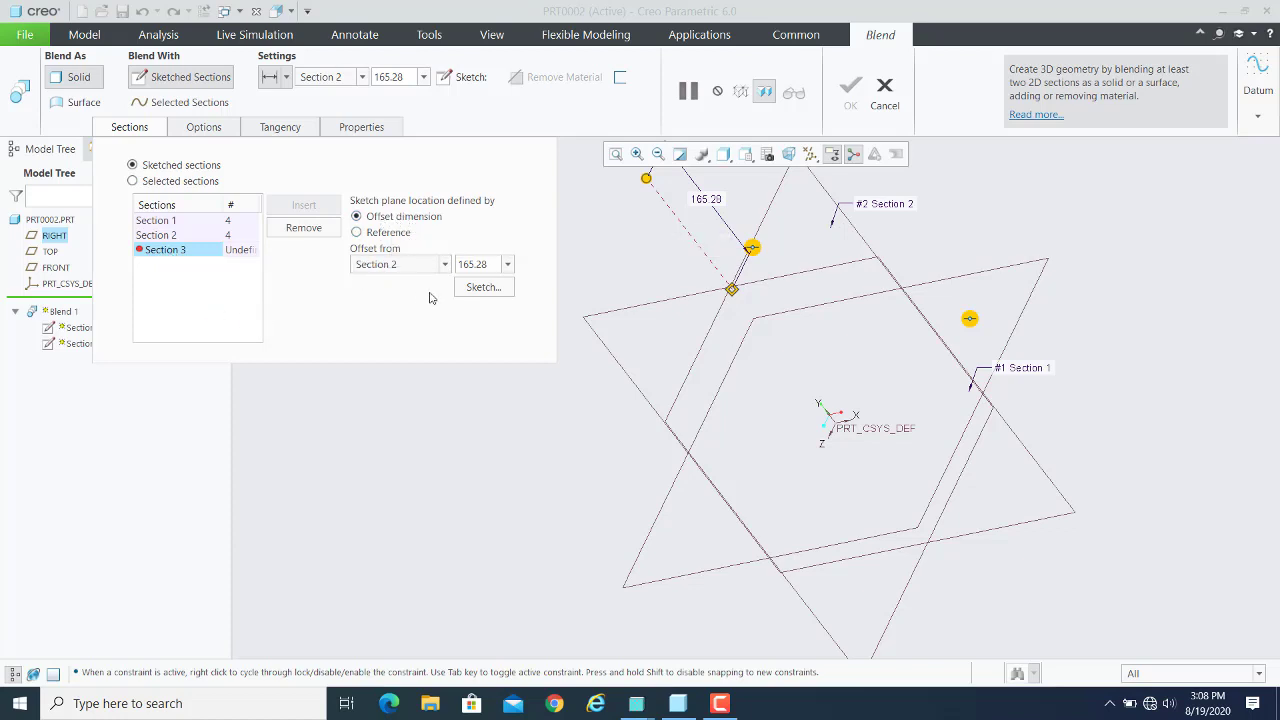
double_click(484, 263)
text(200)
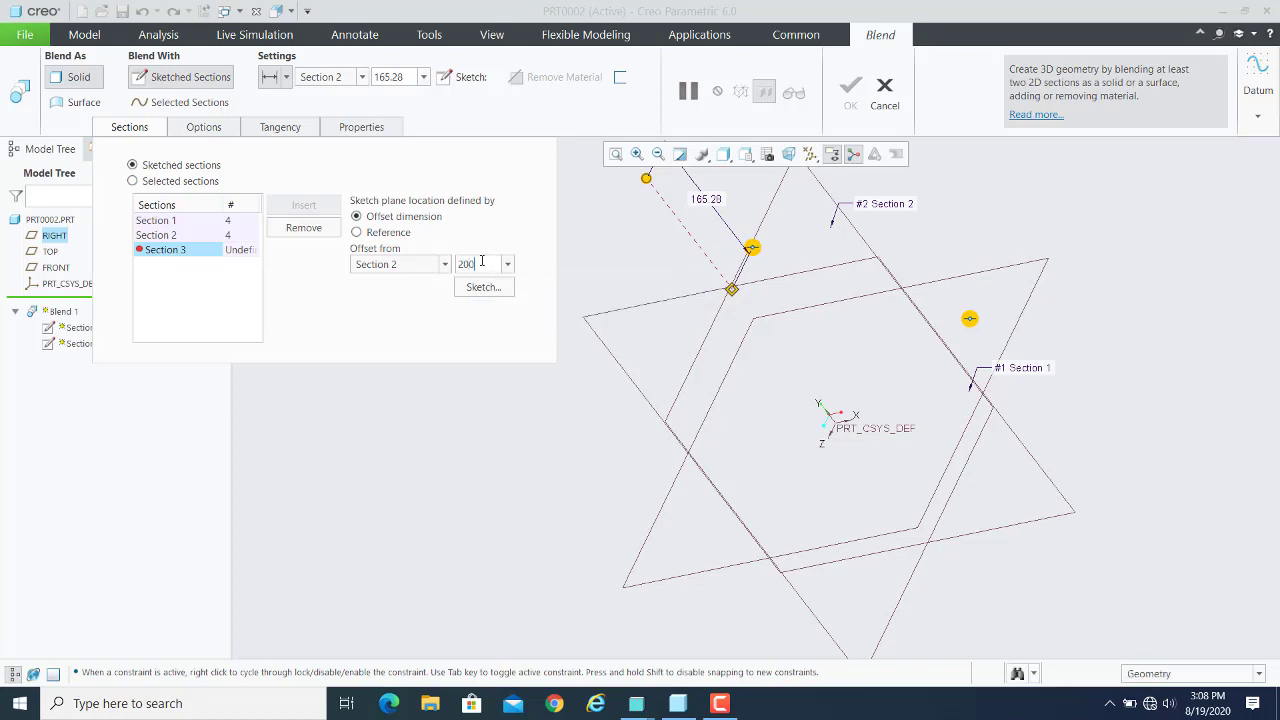
key(Return)
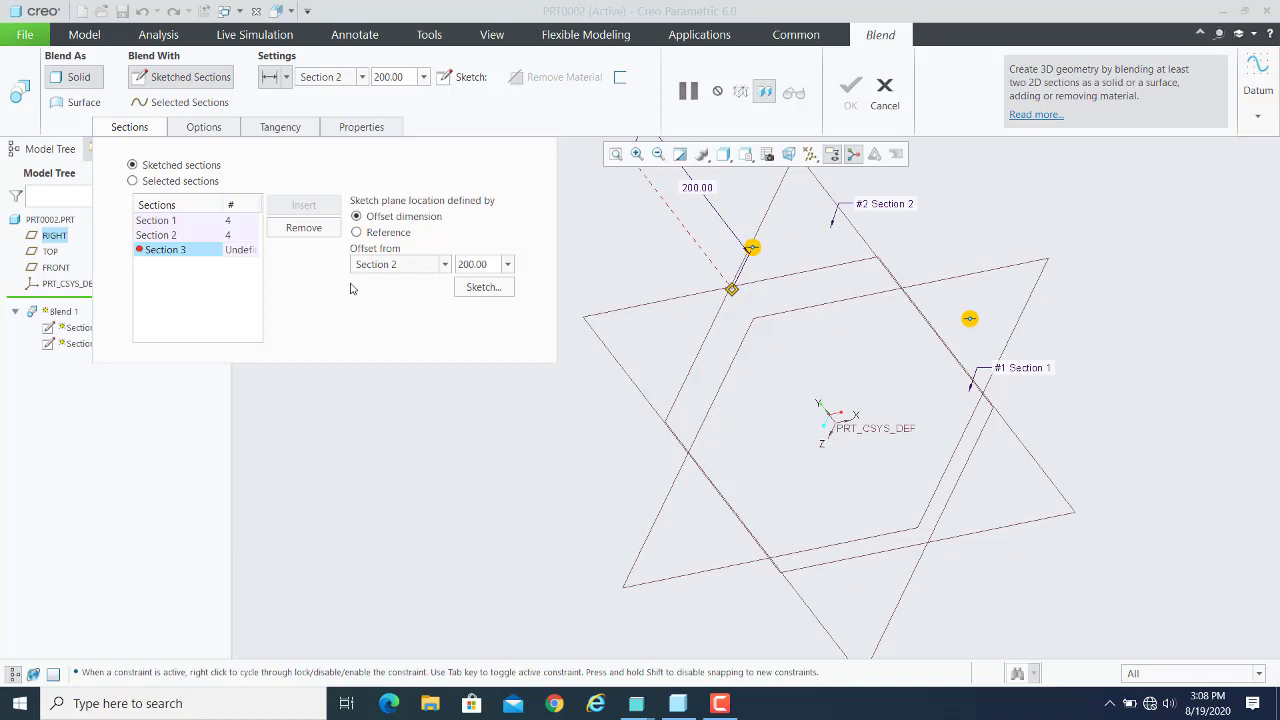
click(446, 264)
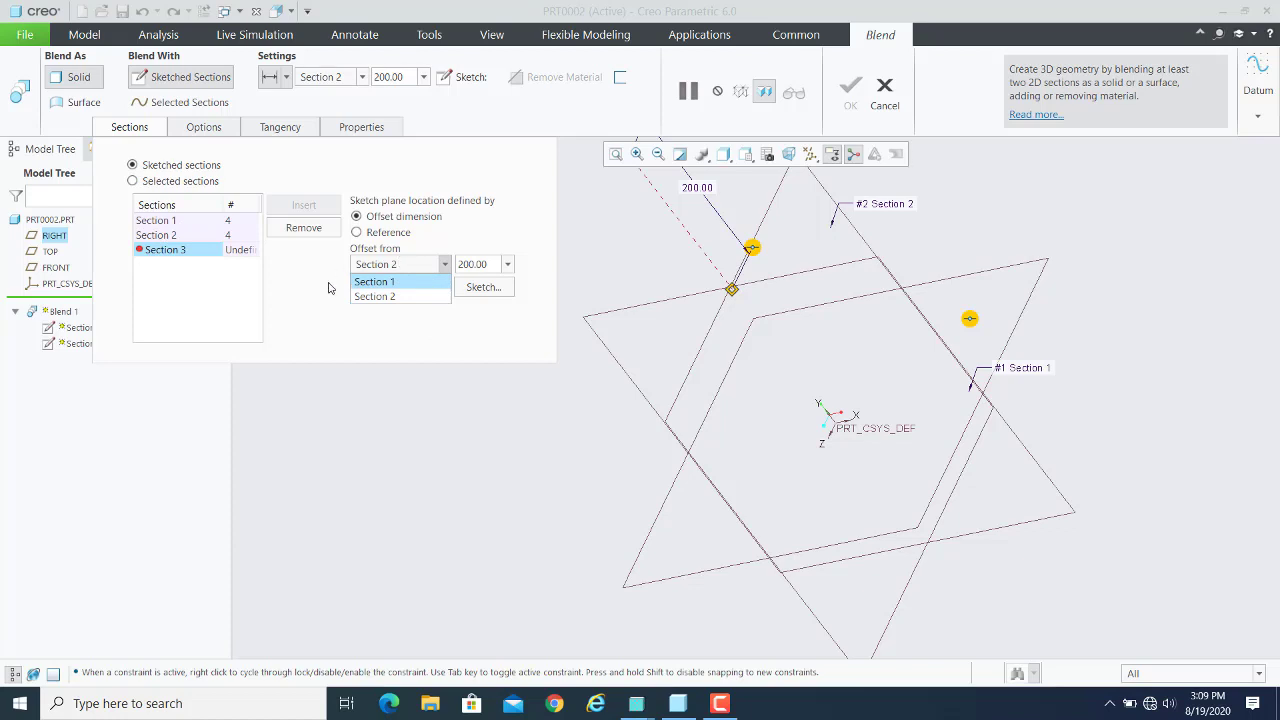
click(395, 296)
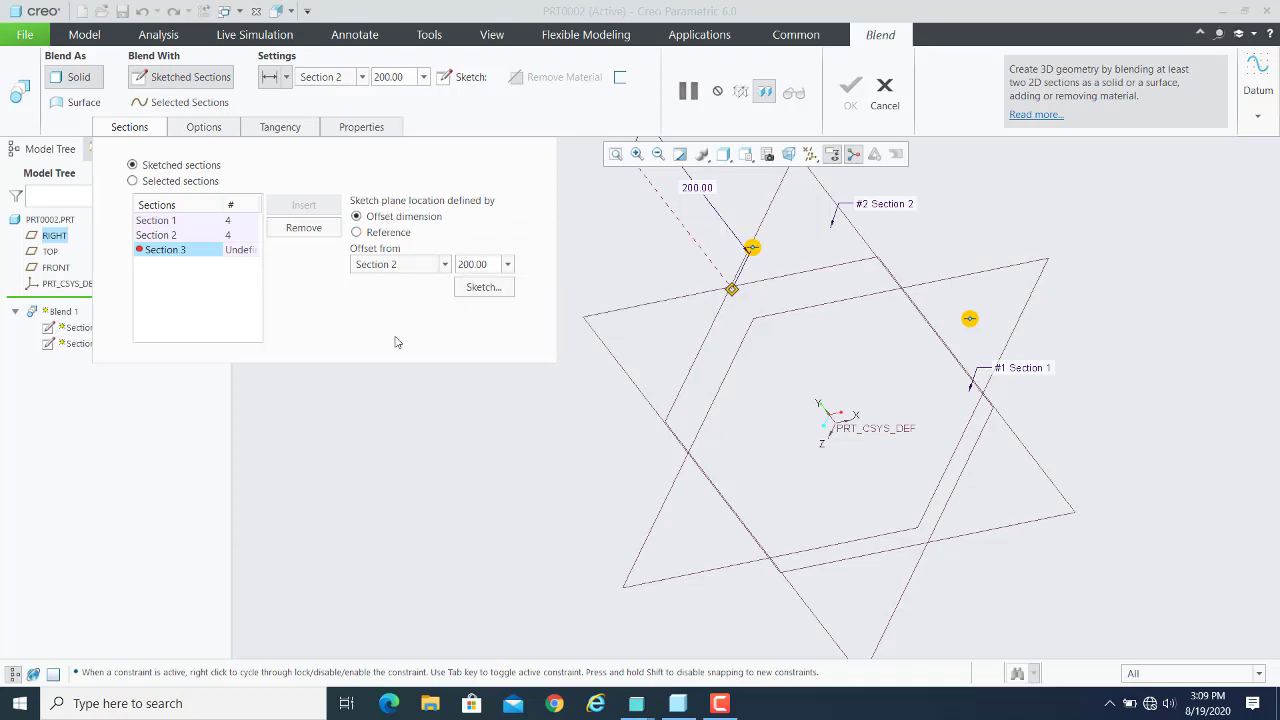
Sketch a rectangle about 114 wide and 62 high around the origin for Section 3 and finish the sketch.
click(484, 287)
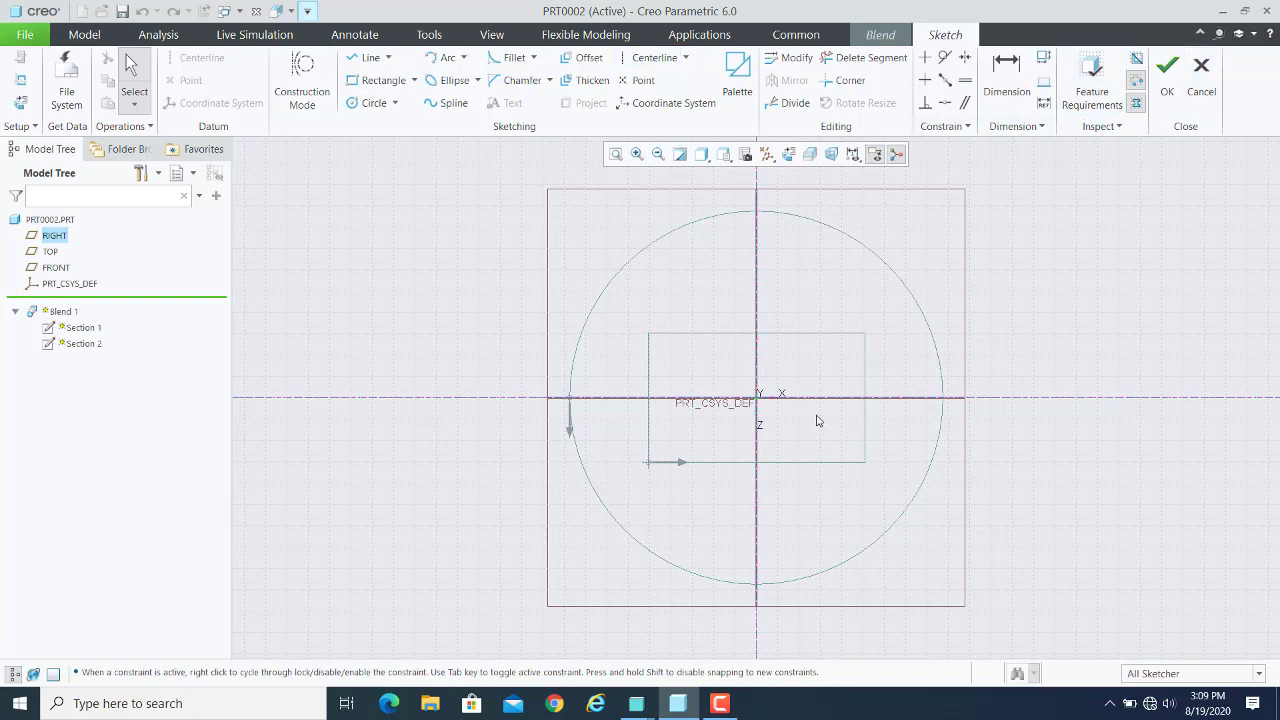
click(380, 82)
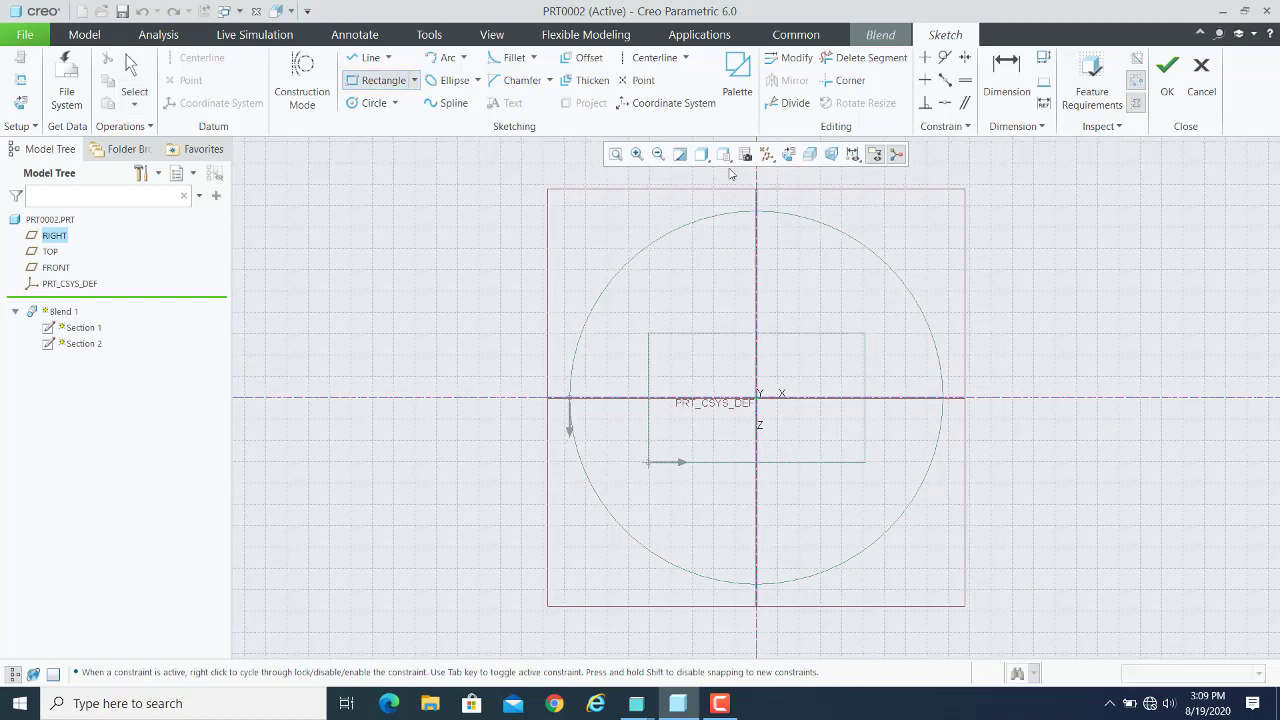
click(707, 432)
click(830, 373)
click(1170, 68)
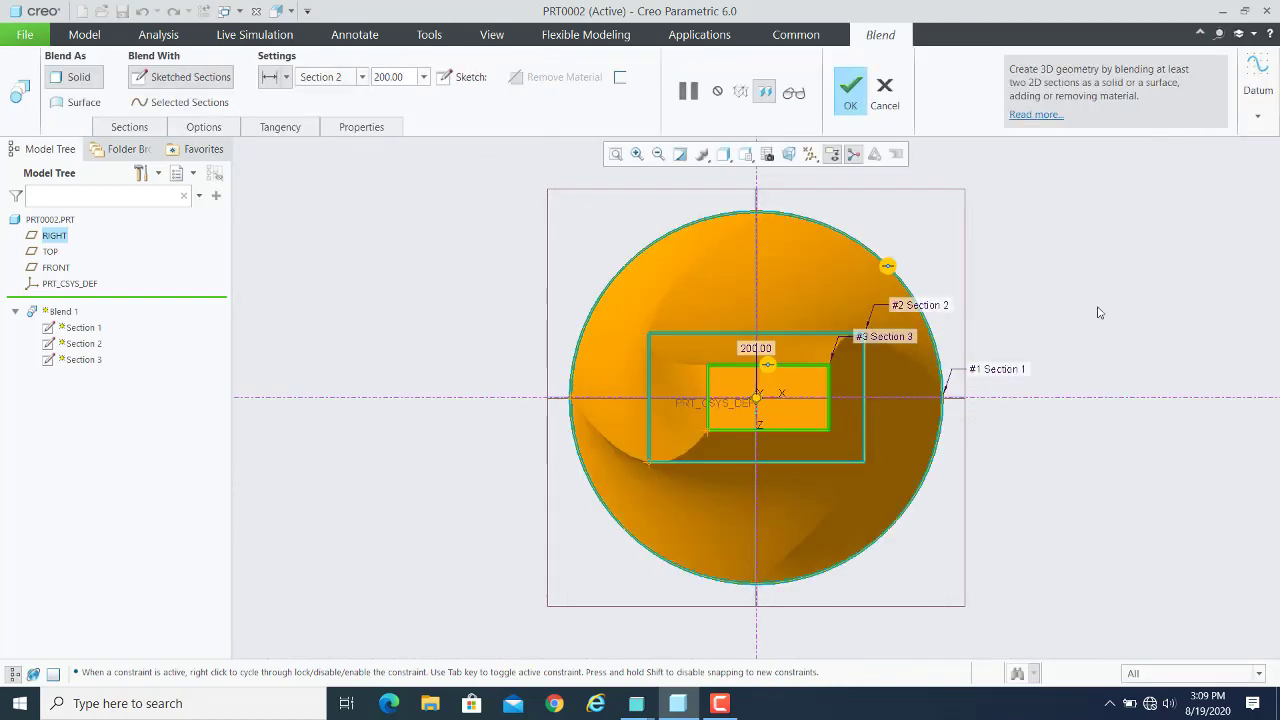
Compare the three-section blend with Straight blended surfaces and restore the Smooth option.
middle_drag(1111, 371, 1076, 320)
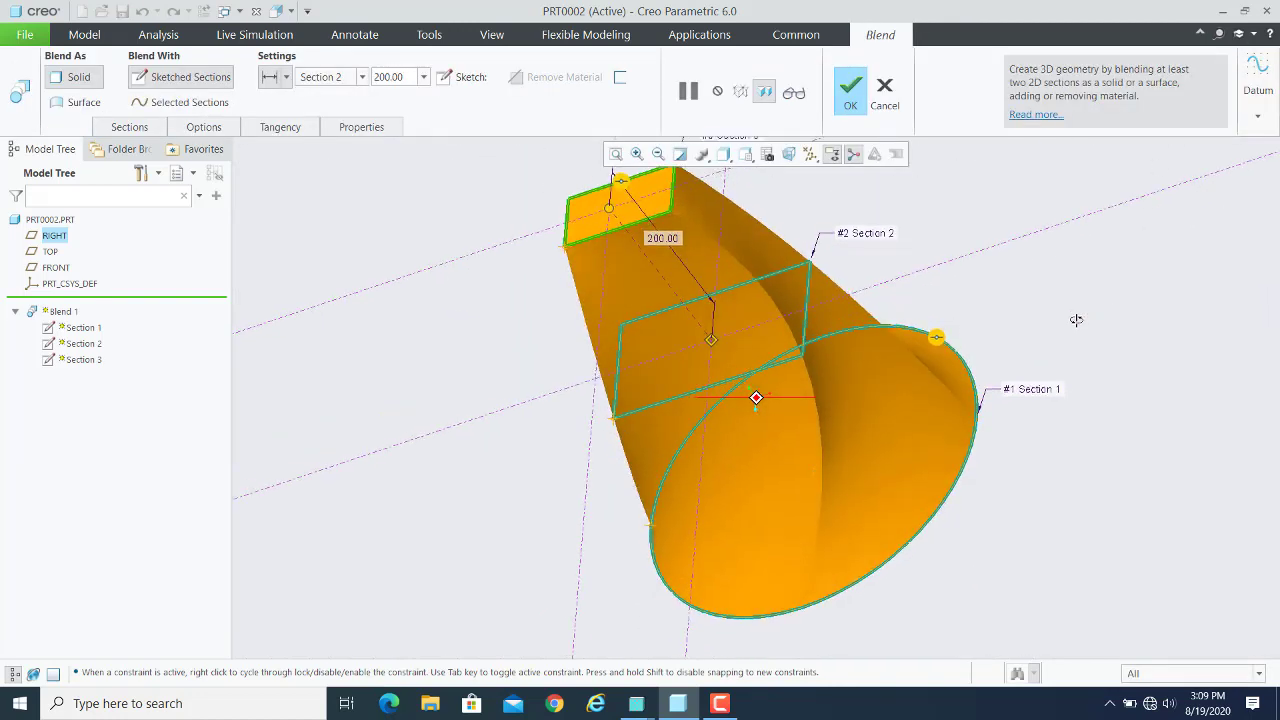
click(210, 129)
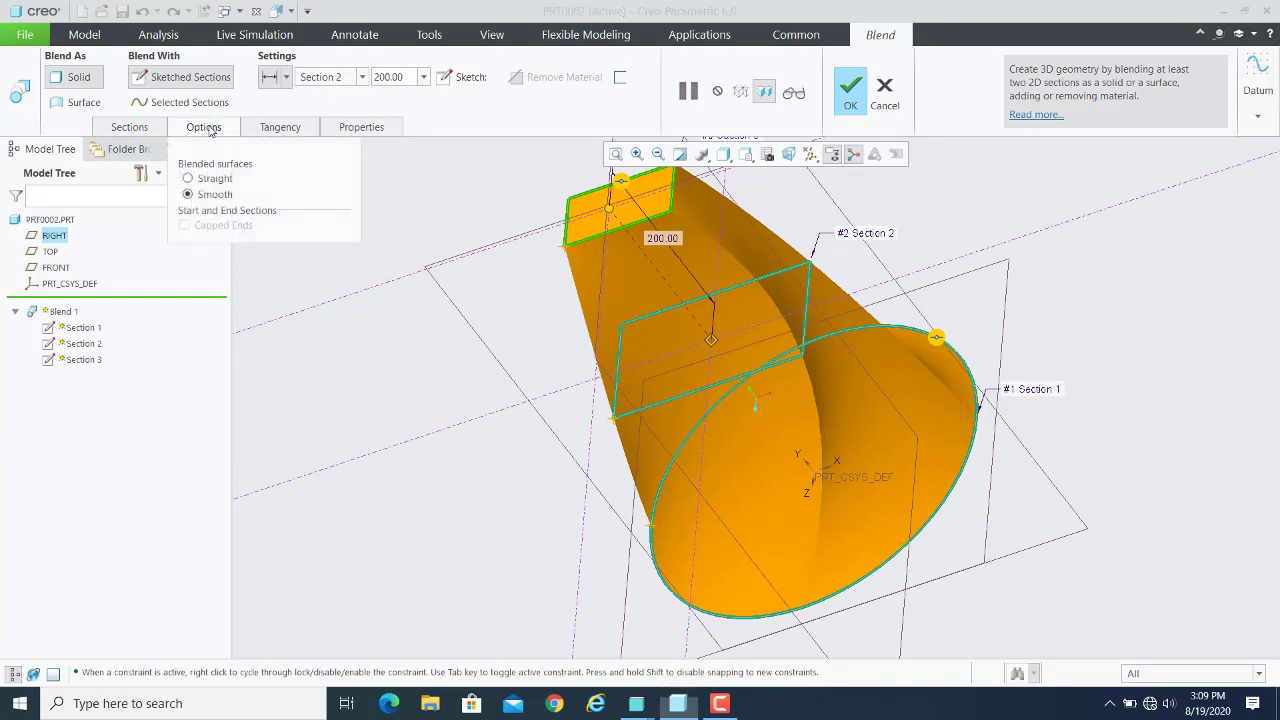
click(188, 179)
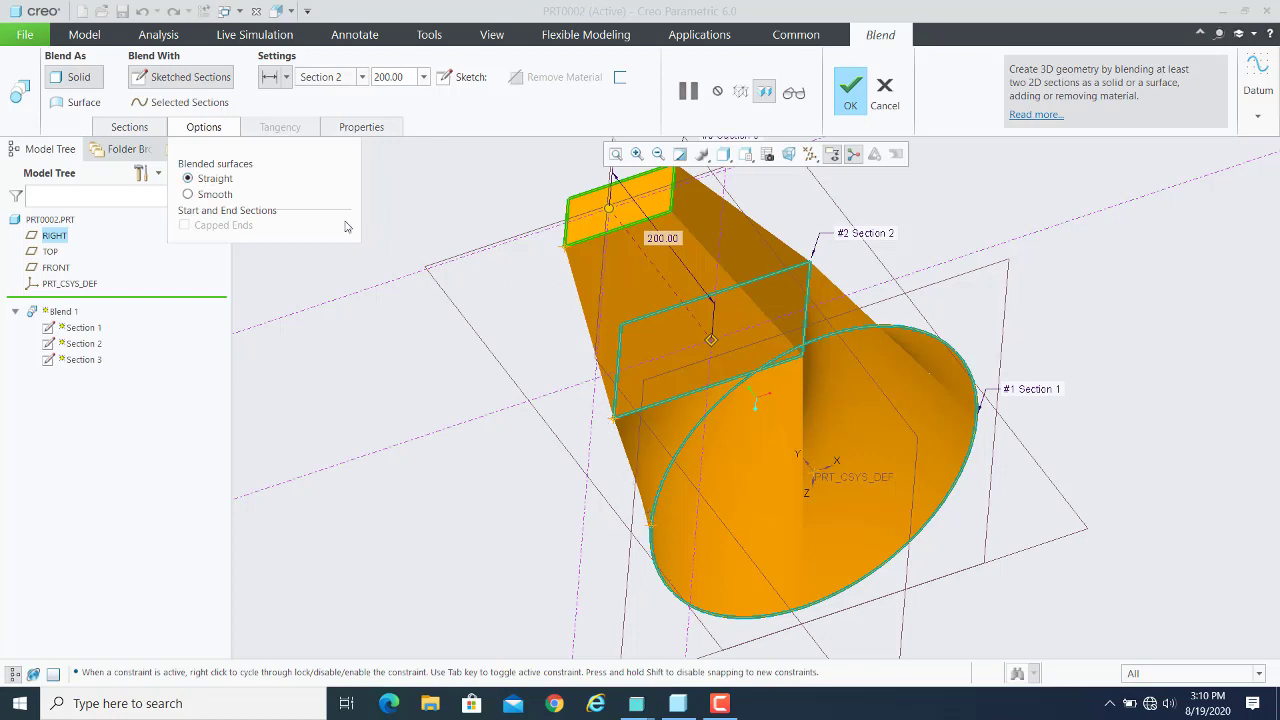
click(188, 194)
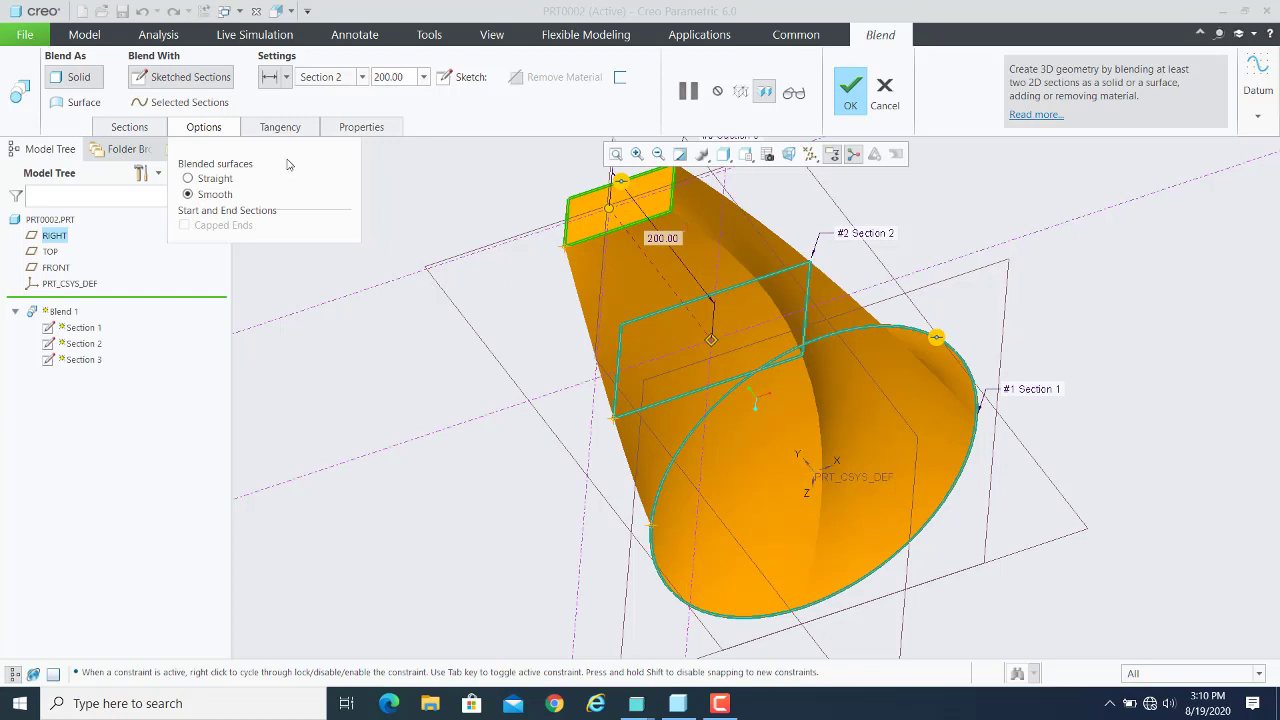
Move the start point of the Section 3 rectangle to its lower-right corner and finish the sketch.
click(130, 128)
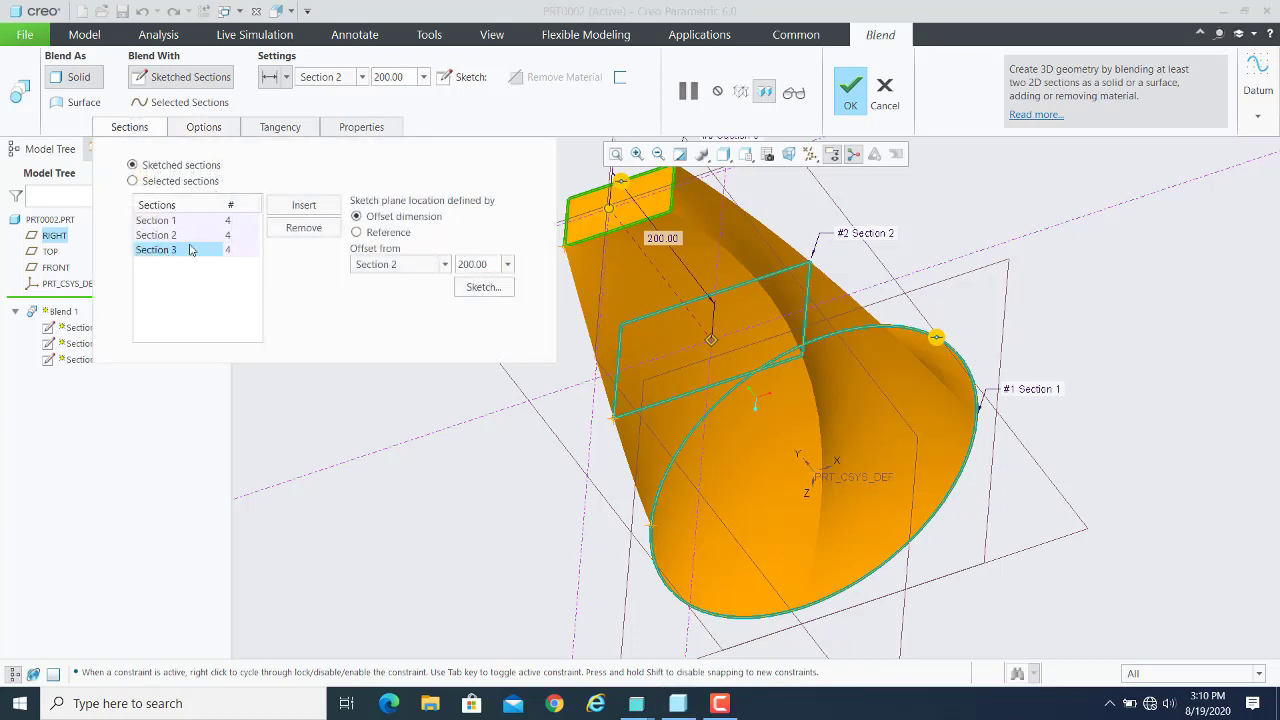
click(164, 238)
click(165, 252)
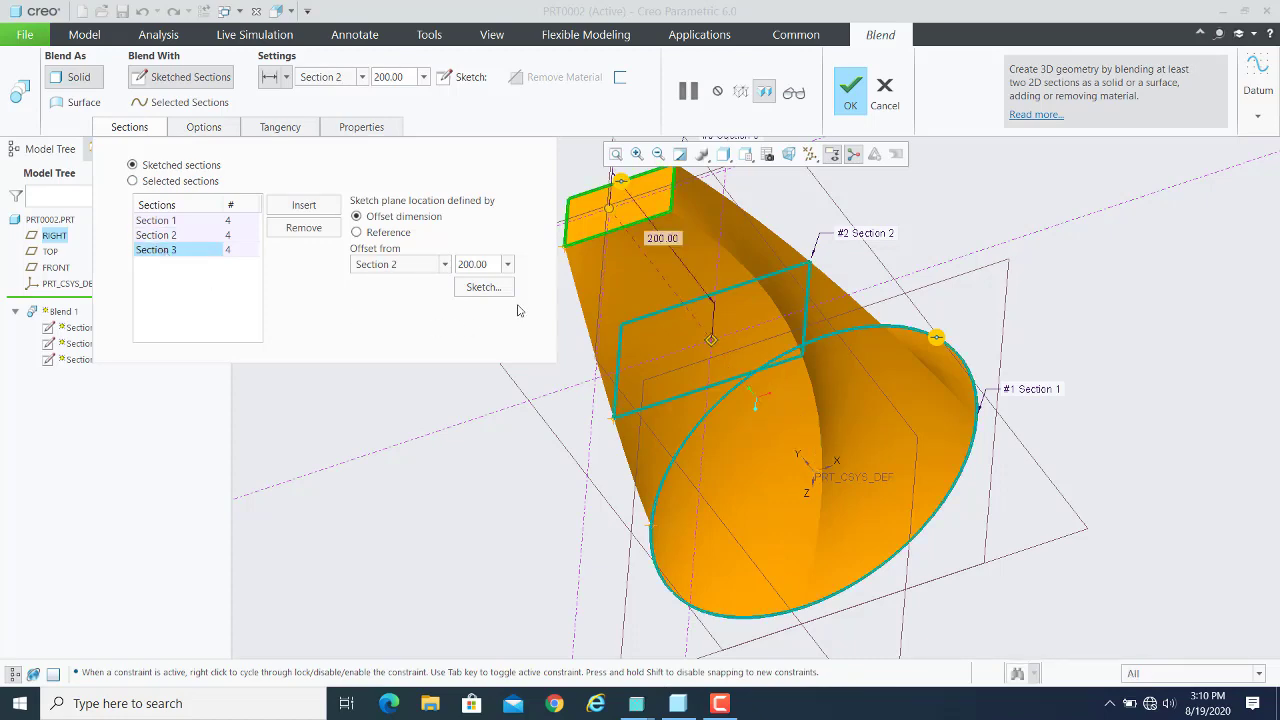
click(497, 291)
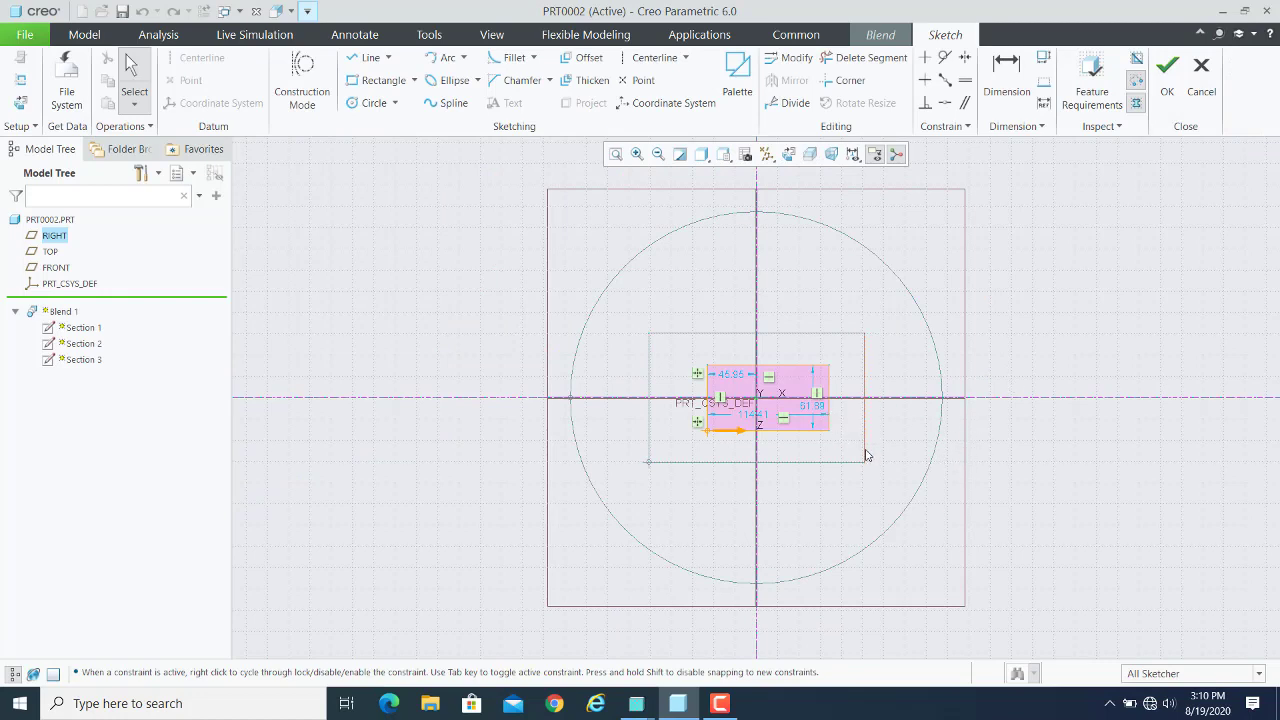
click(830, 432)
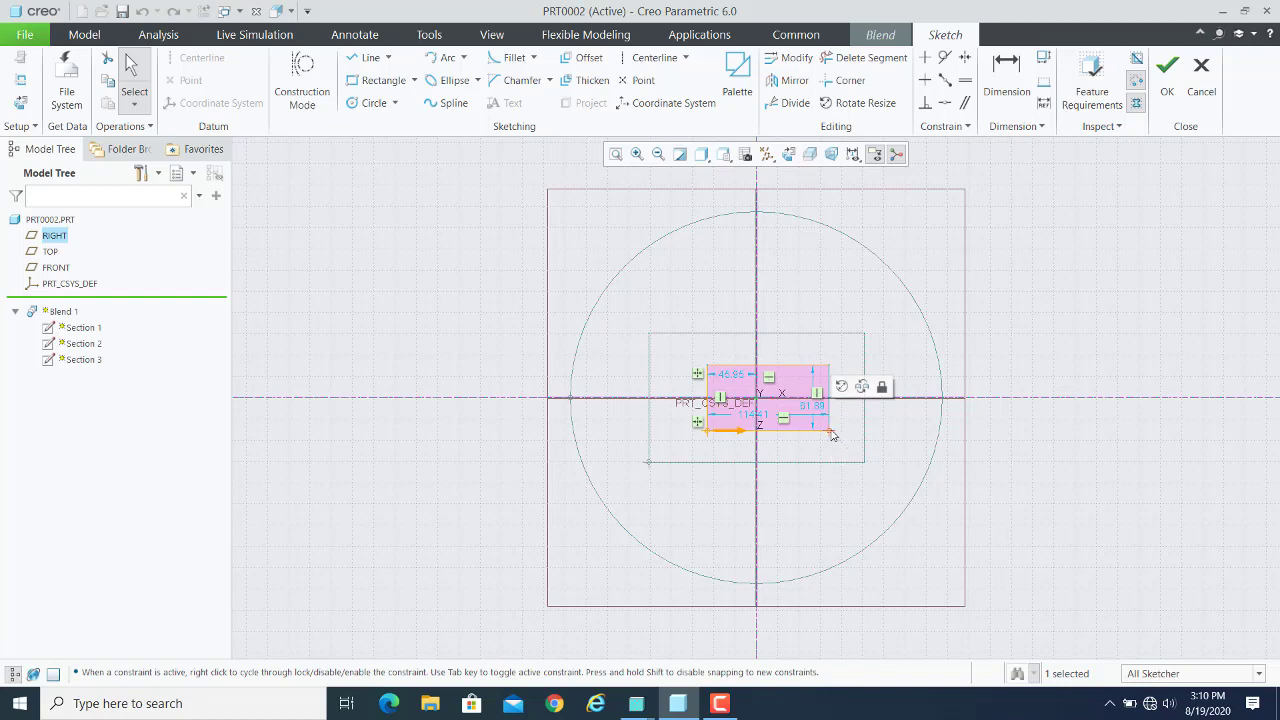
right_click(832, 434)
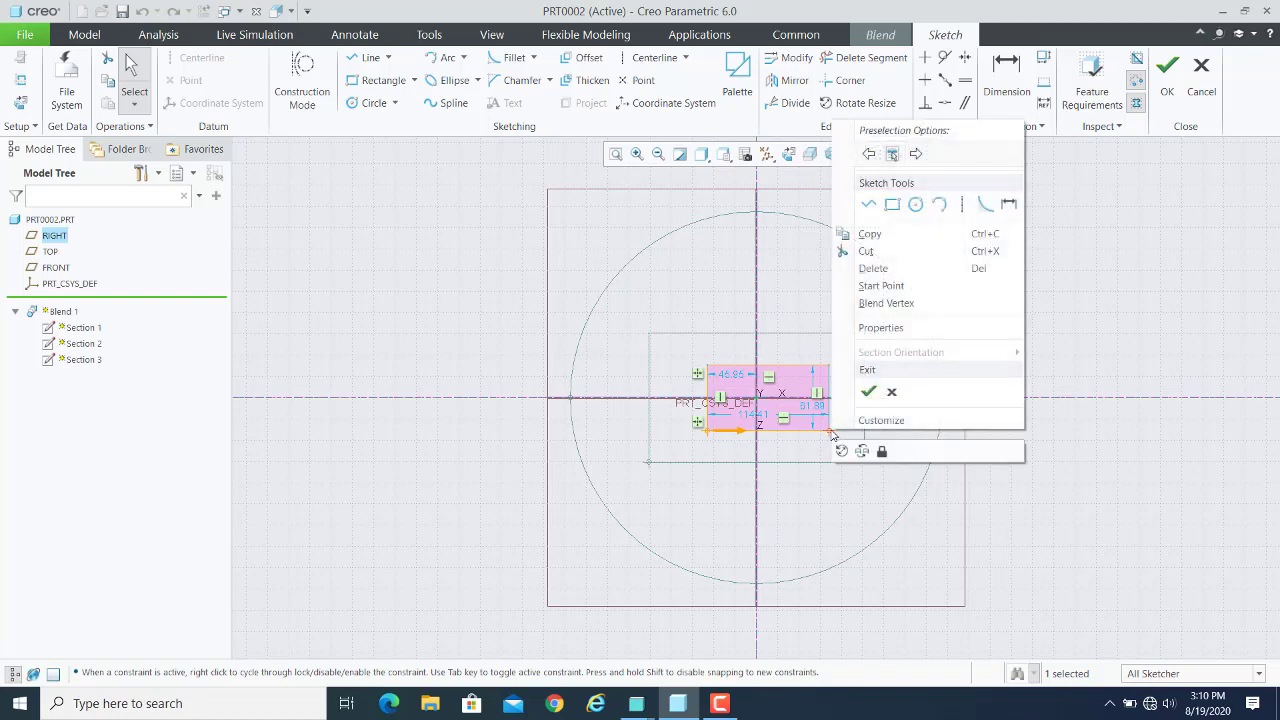
click(883, 286)
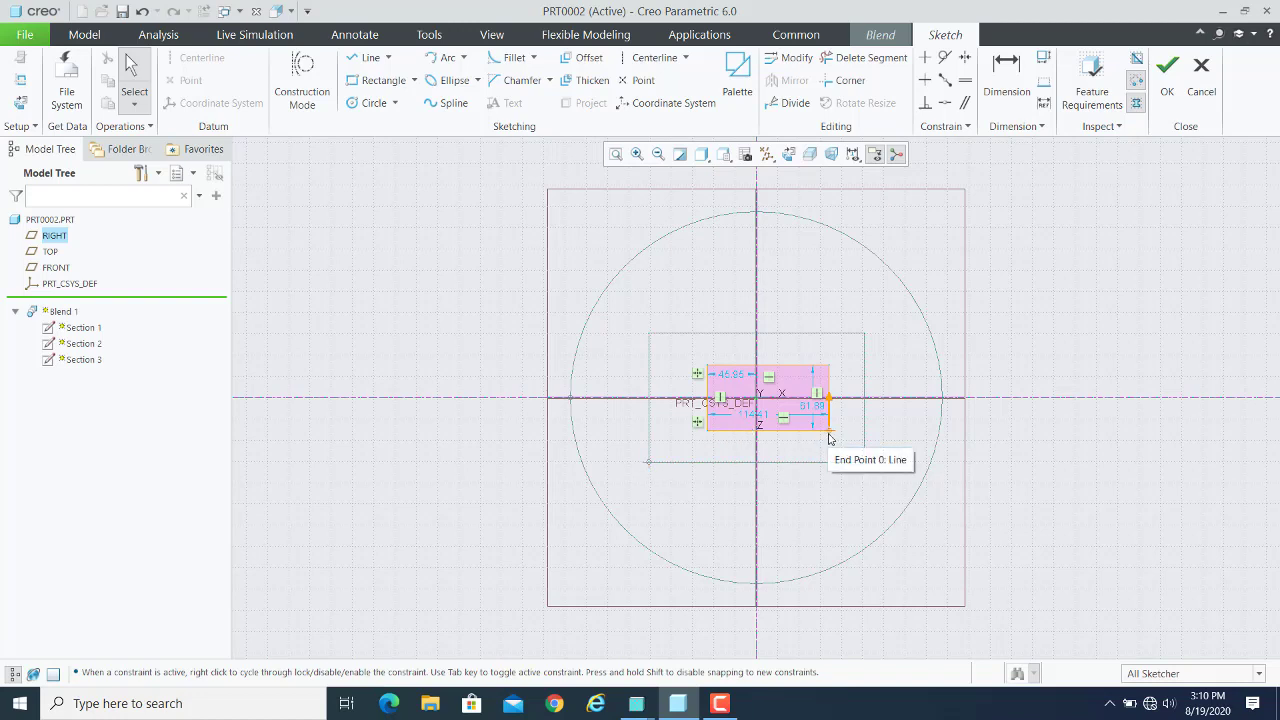
click(1168, 68)
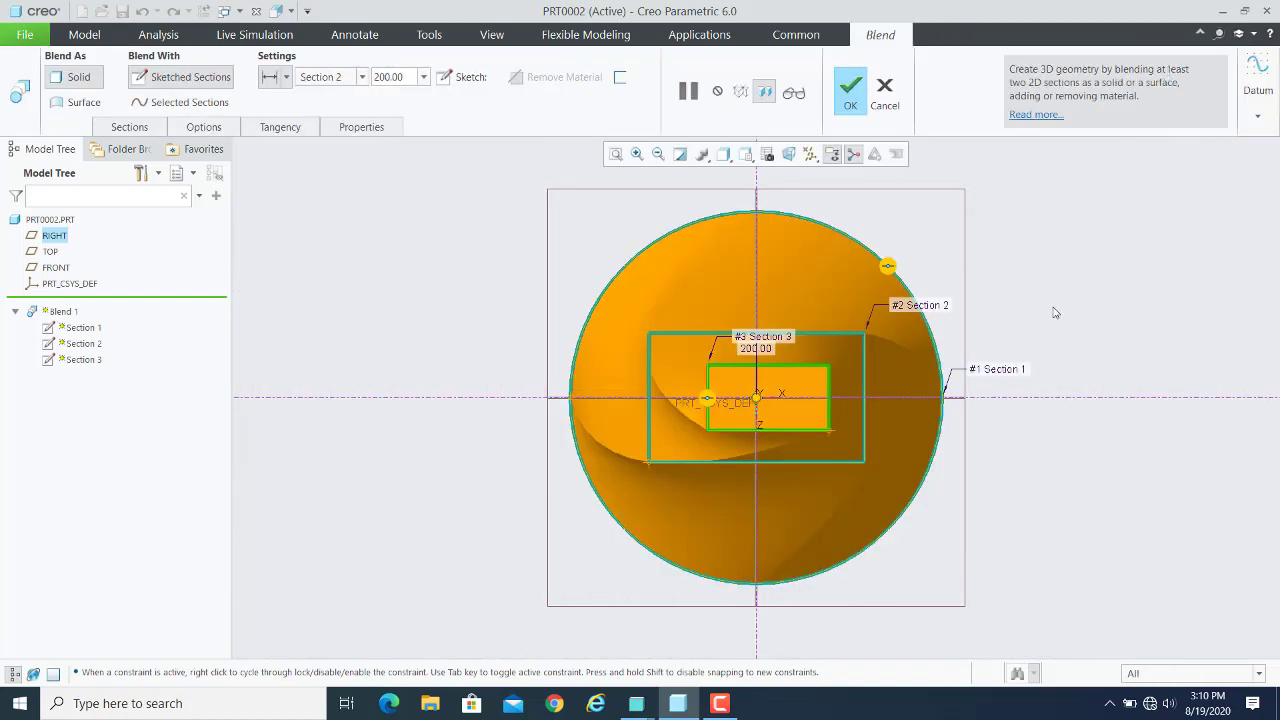
Compare Straight and Smooth blended surfaces with Section 3's new start point, ending on Smooth.
mouse_move(1057, 423)
middle_down()
mouse_move(1058, 369)
mouse_move(1070, 382)
middle_up()
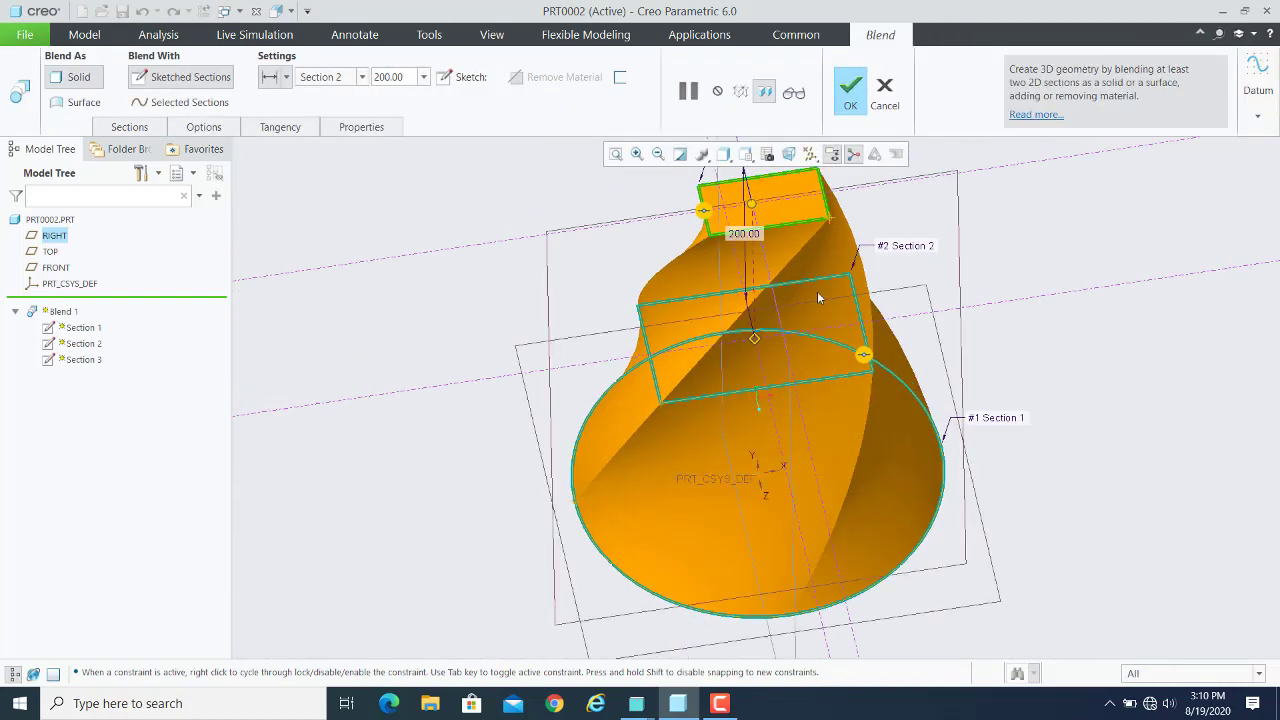
click(203, 127)
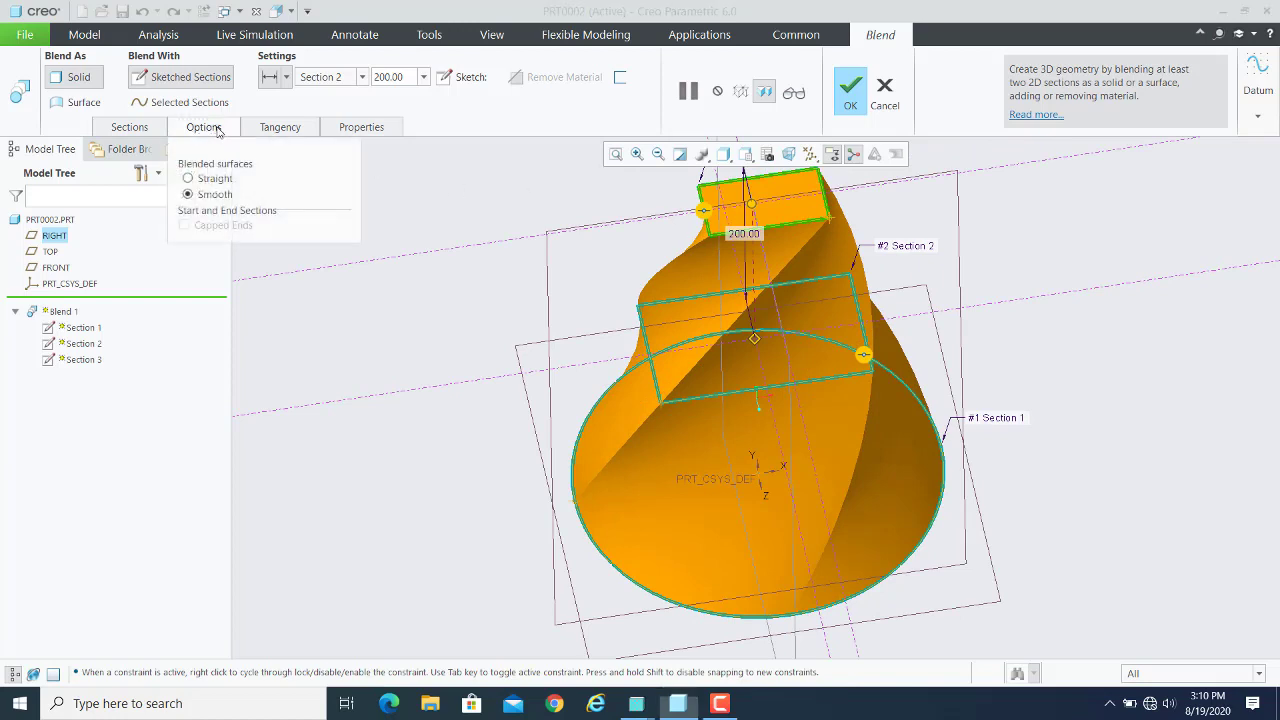
click(189, 179)
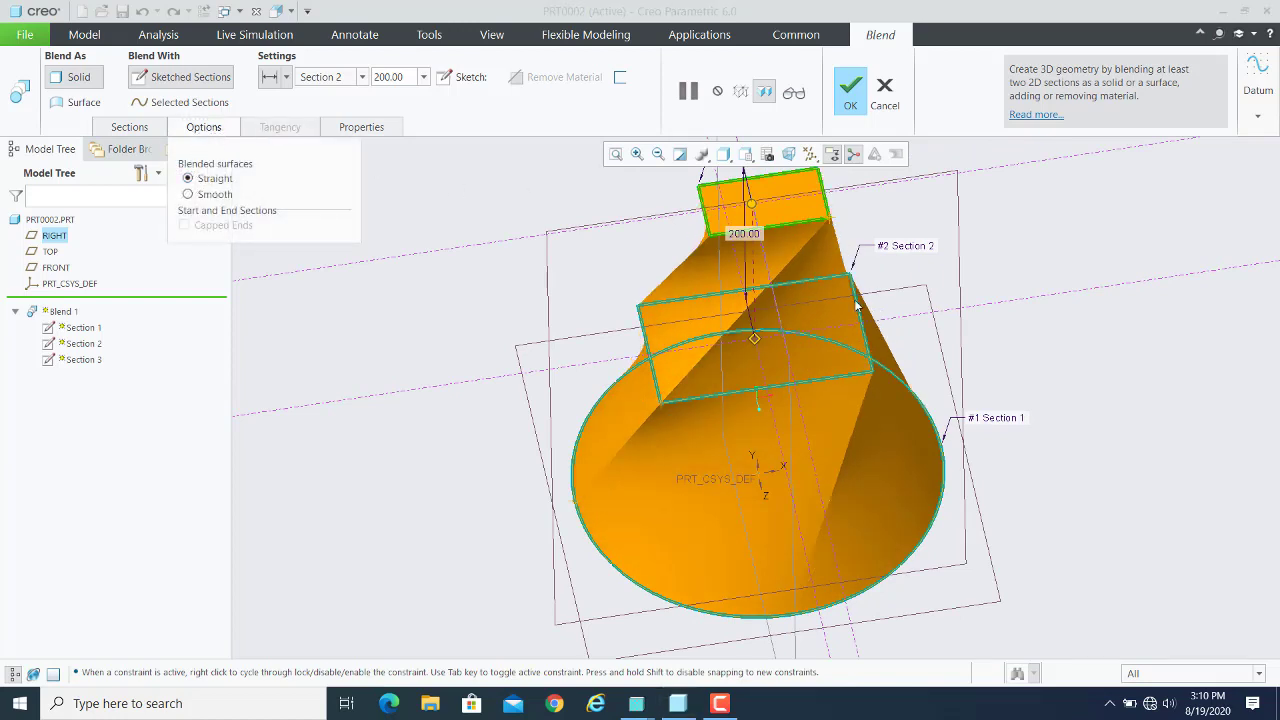
middle_drag(1116, 348, 1040, 362)
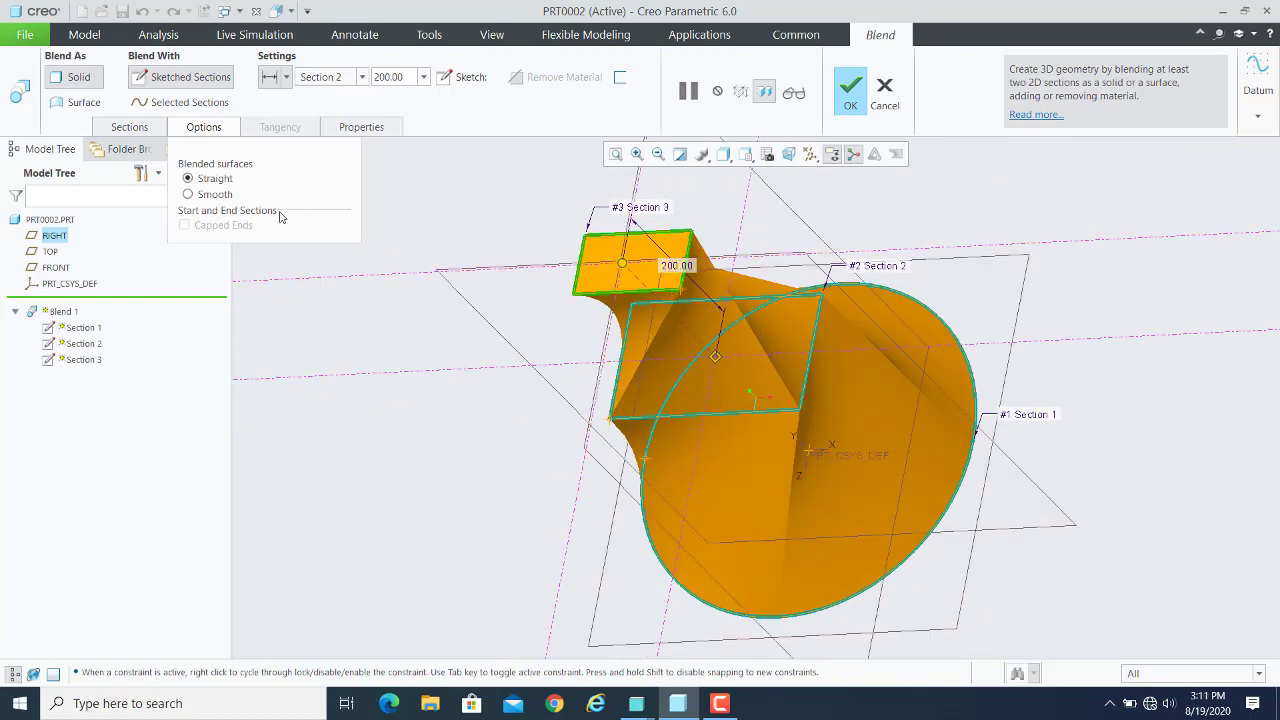
click(189, 194)
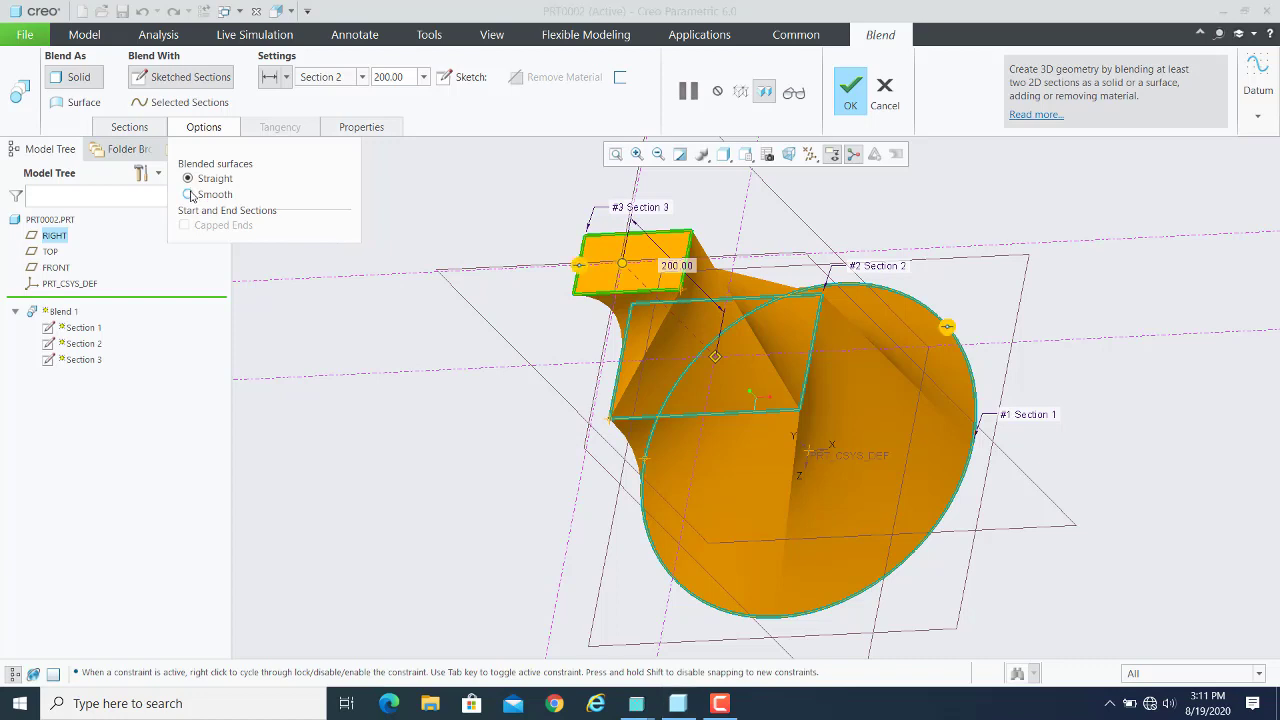
click(189, 133)
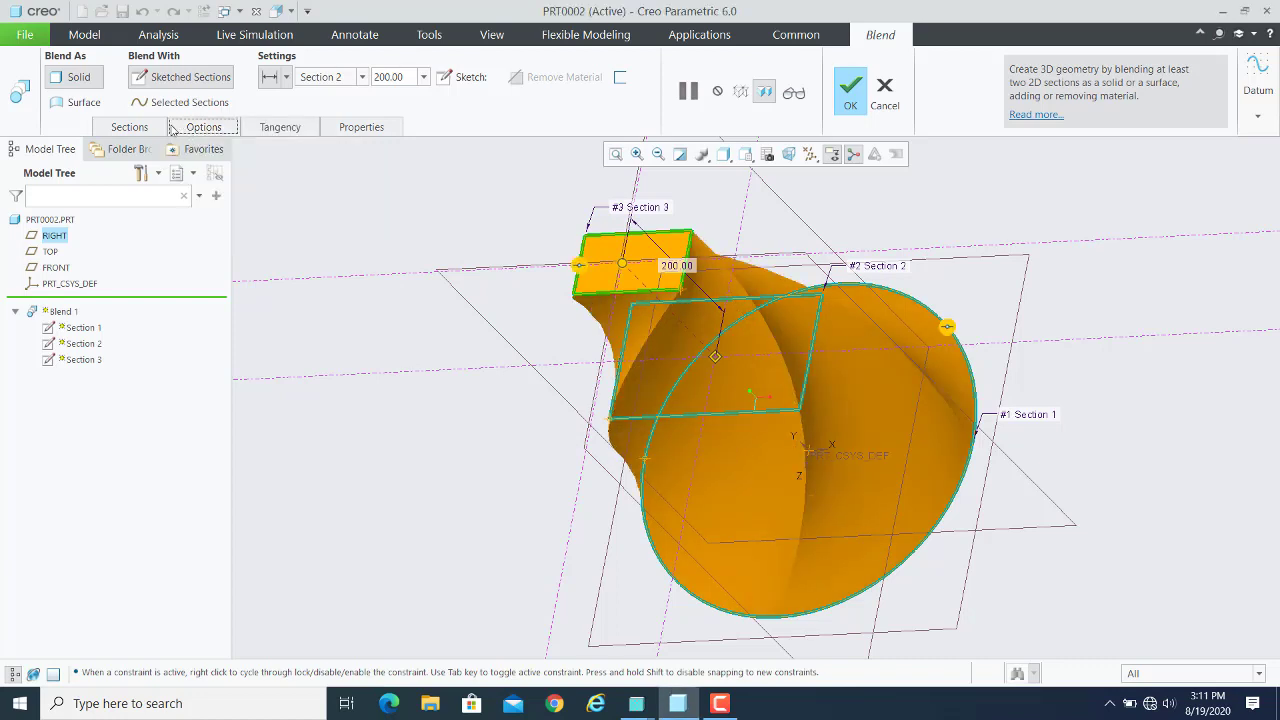
Preview the blend as a surface, inspect its open end, and switch it back to a solid.
click(66, 103)
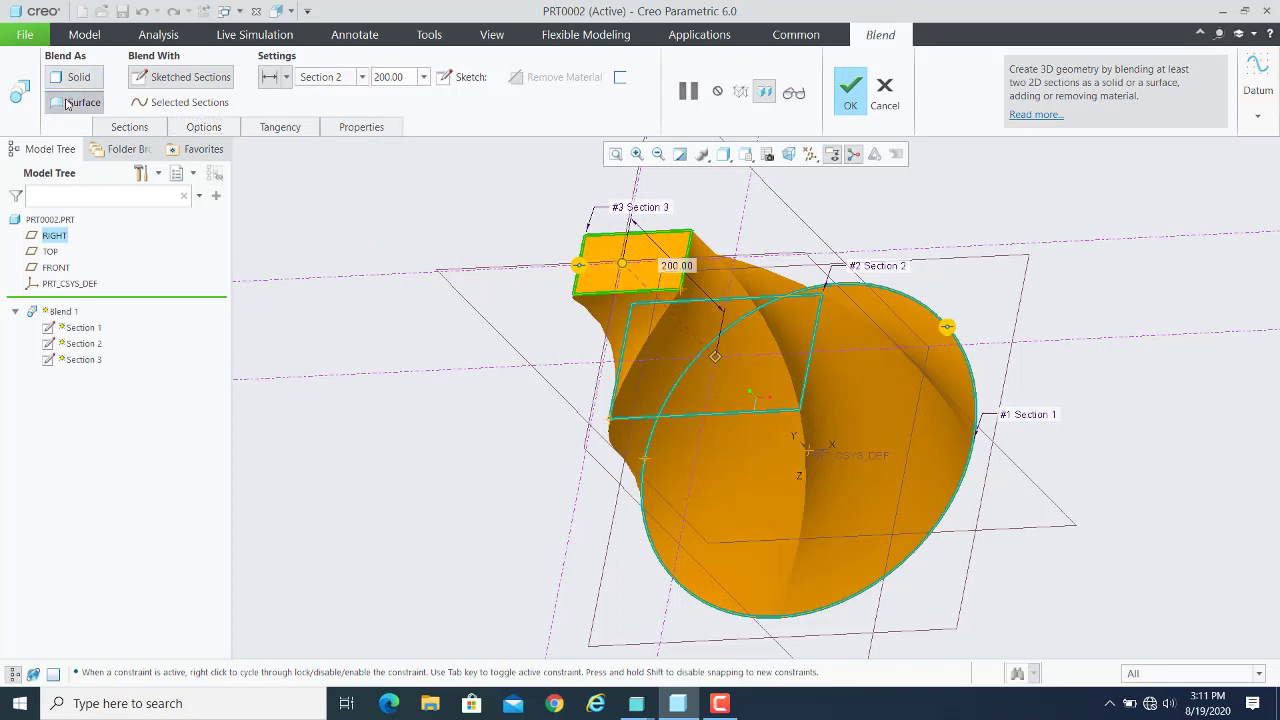
middle_drag(920, 388, 917, 467)
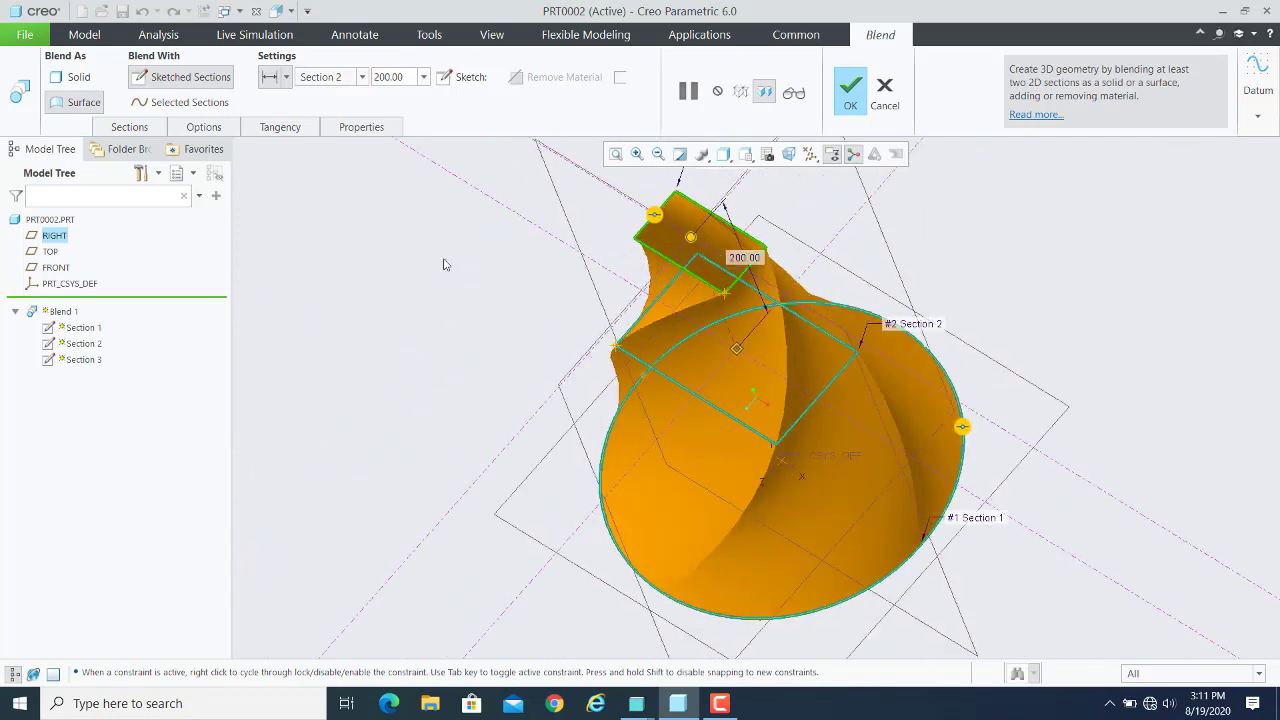
click(77, 80)
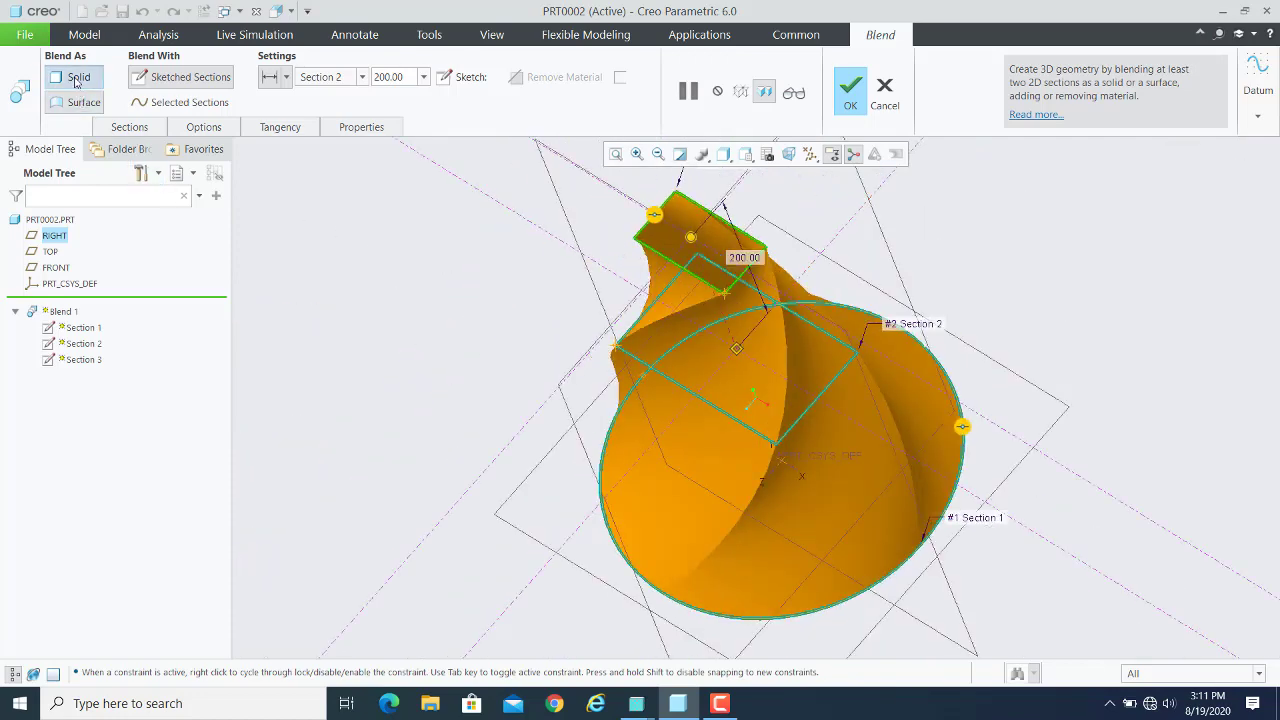
Turn the solid blend into a thin-walled feature with a wall thickness of 5.
click(619, 78)
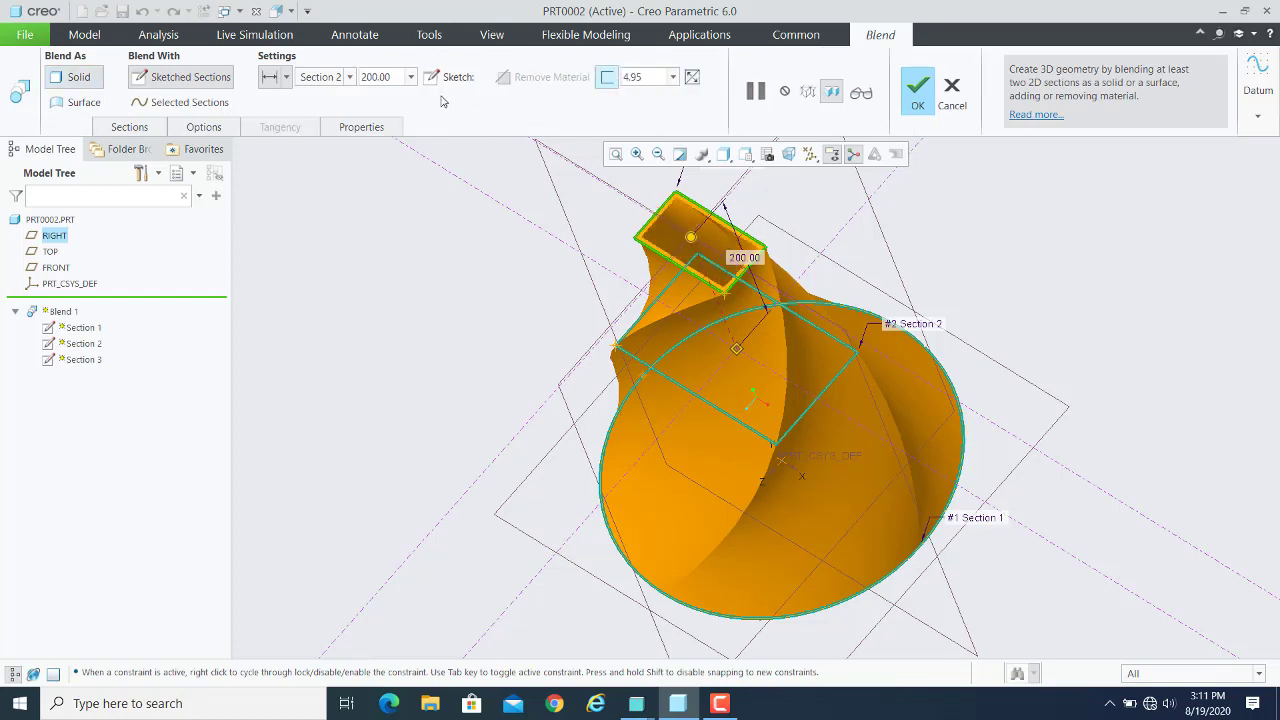
double_click(646, 78)
text(5)
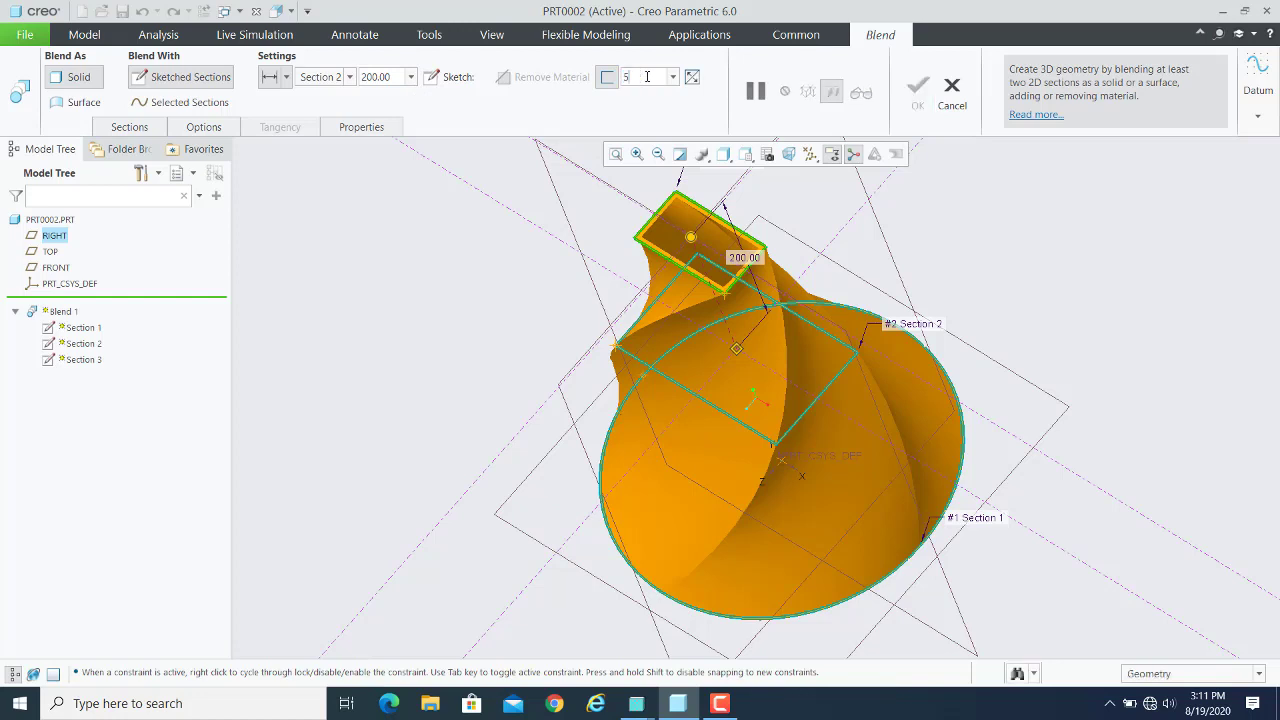
key(Return)
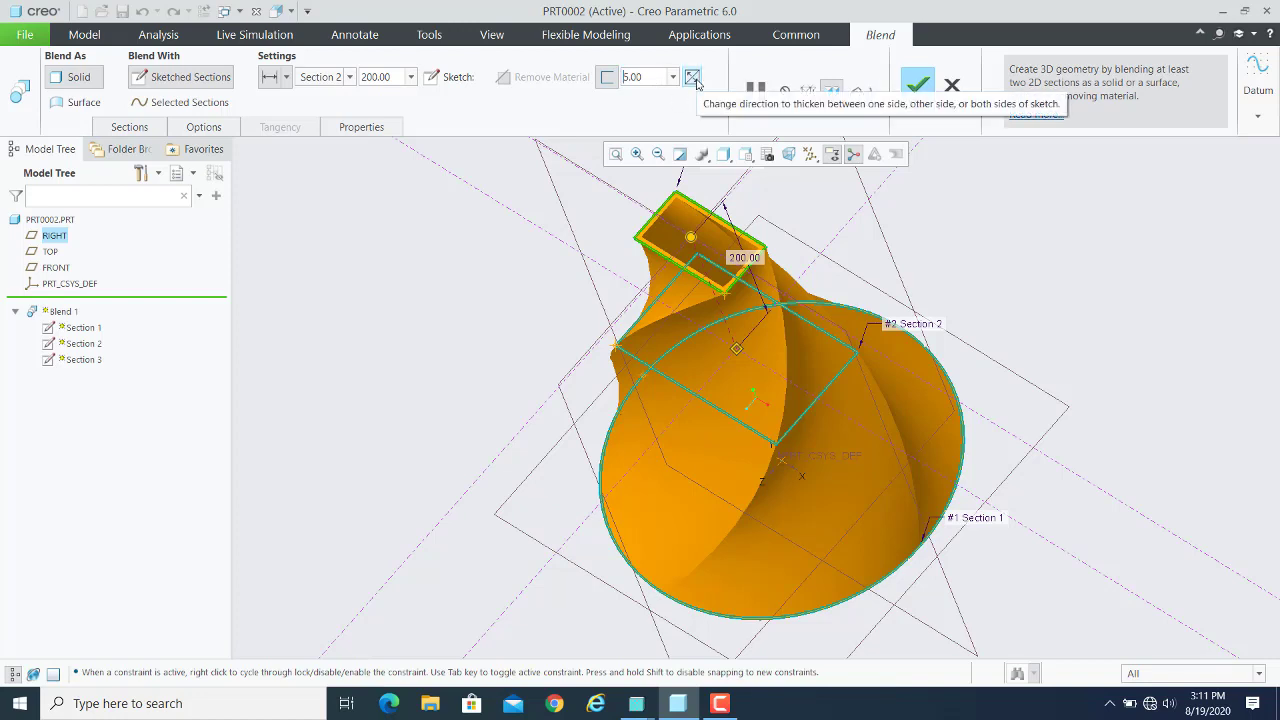
Cycle the wall thickening through one side, the other side and both sides of the sketch, ending on both sides.
click(696, 81)
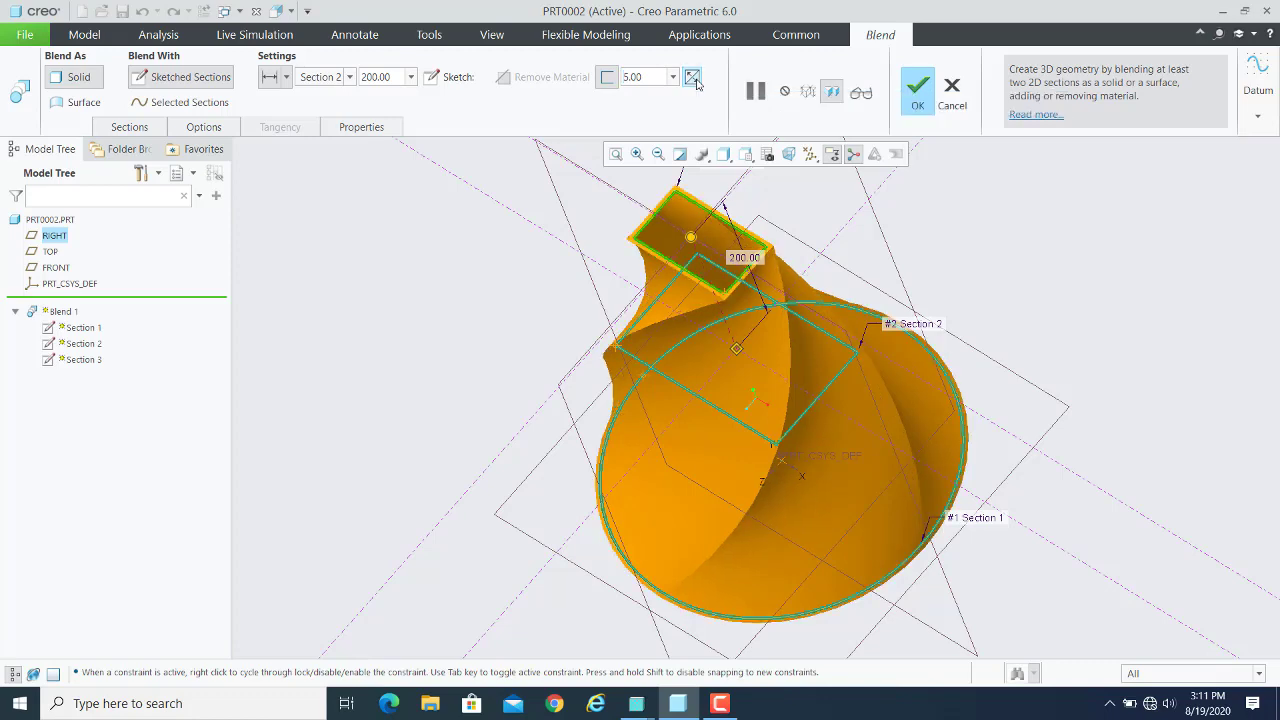
click(696, 81)
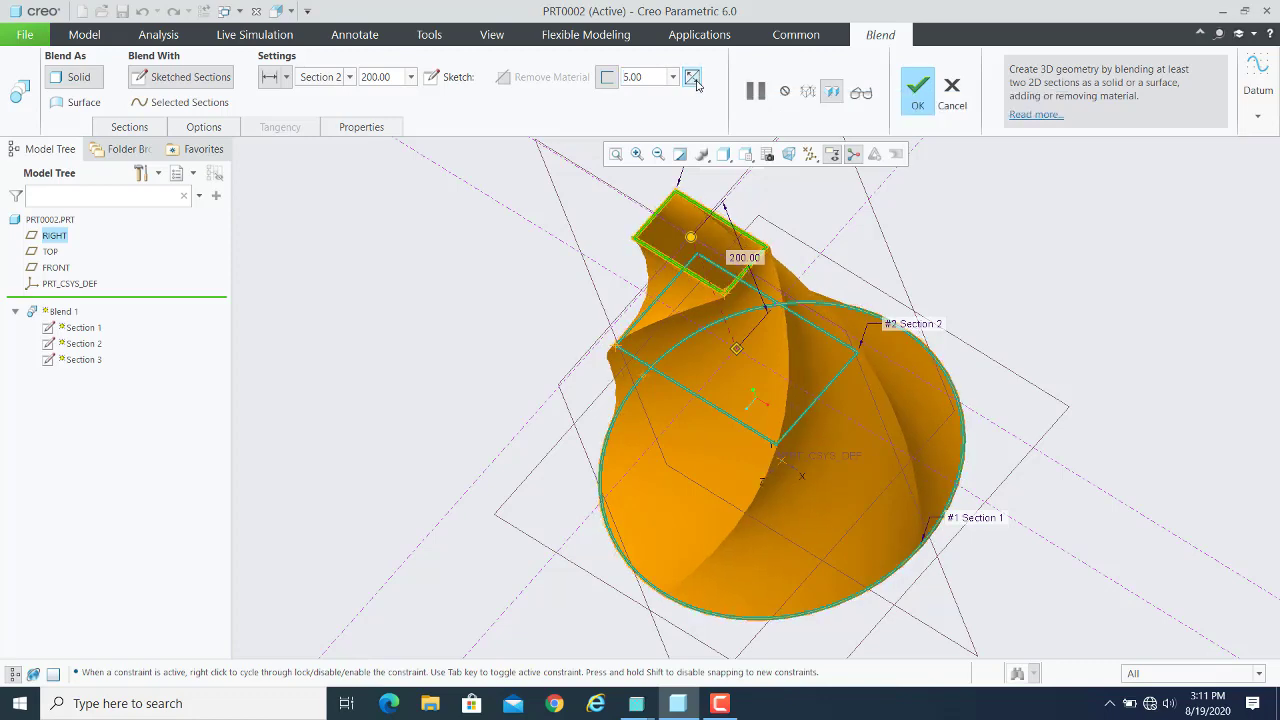
scroll(687, 210, down, 6)
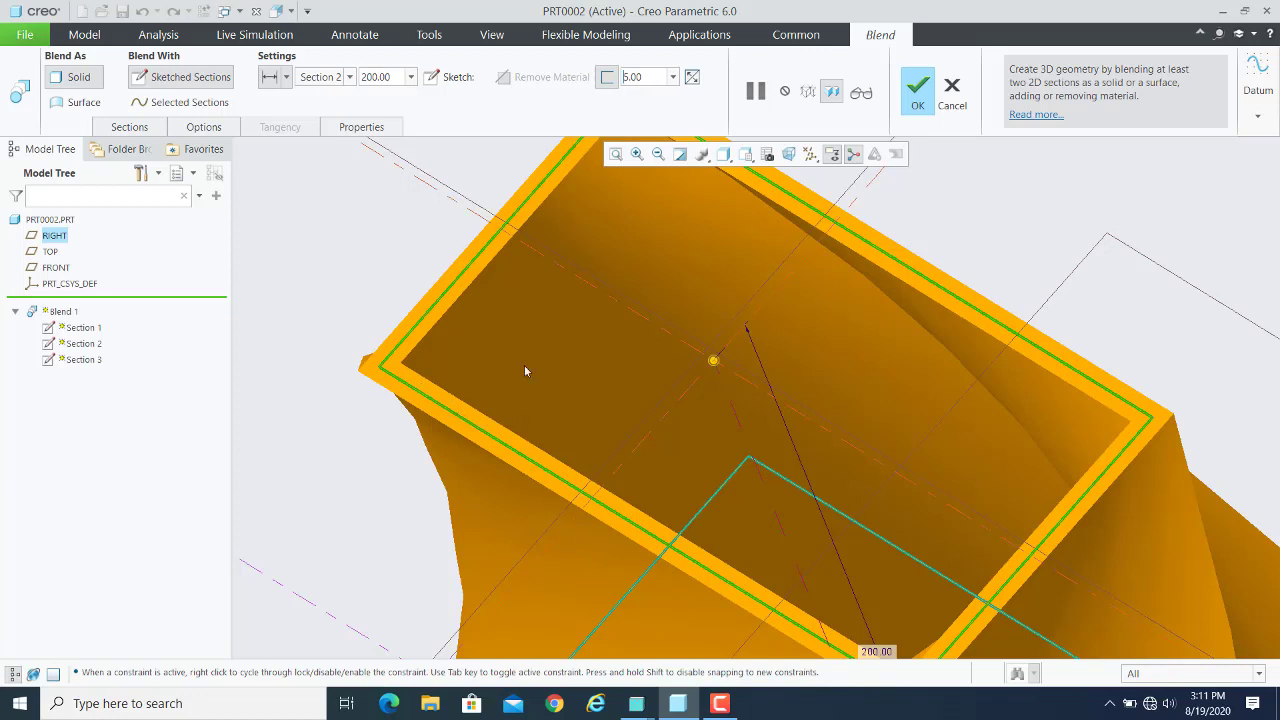
click(691, 77)
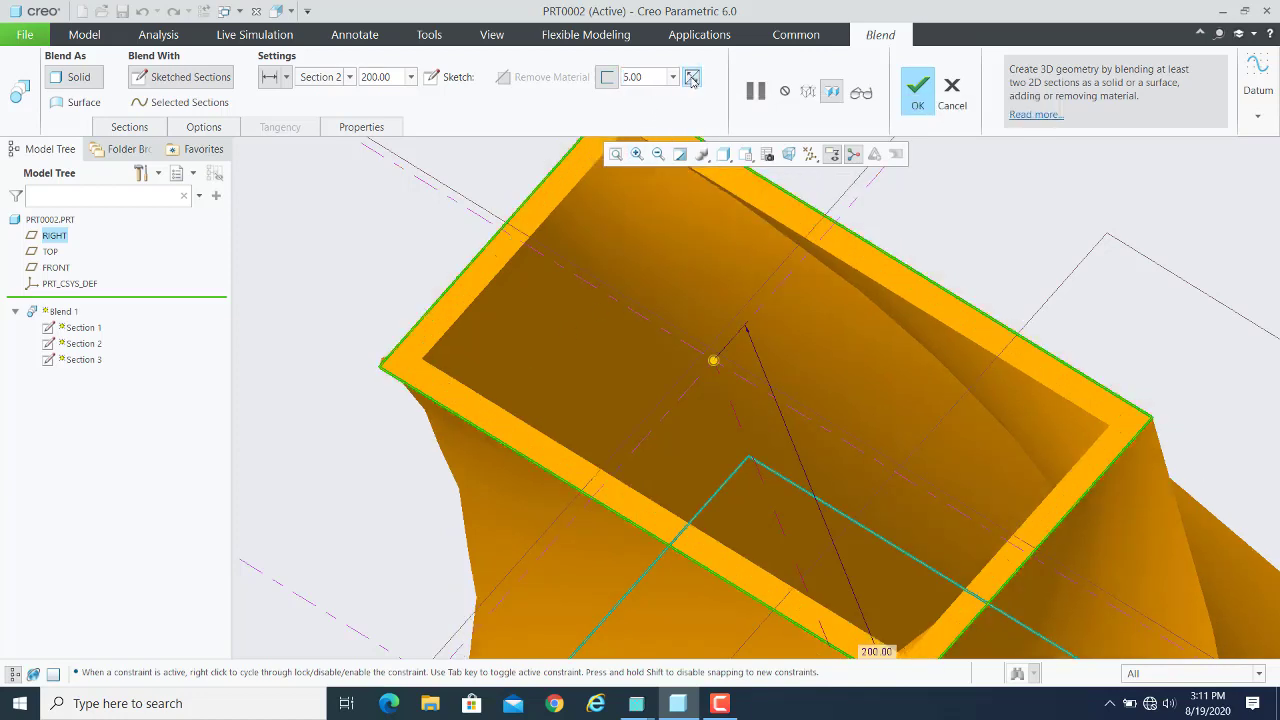
click(691, 77)
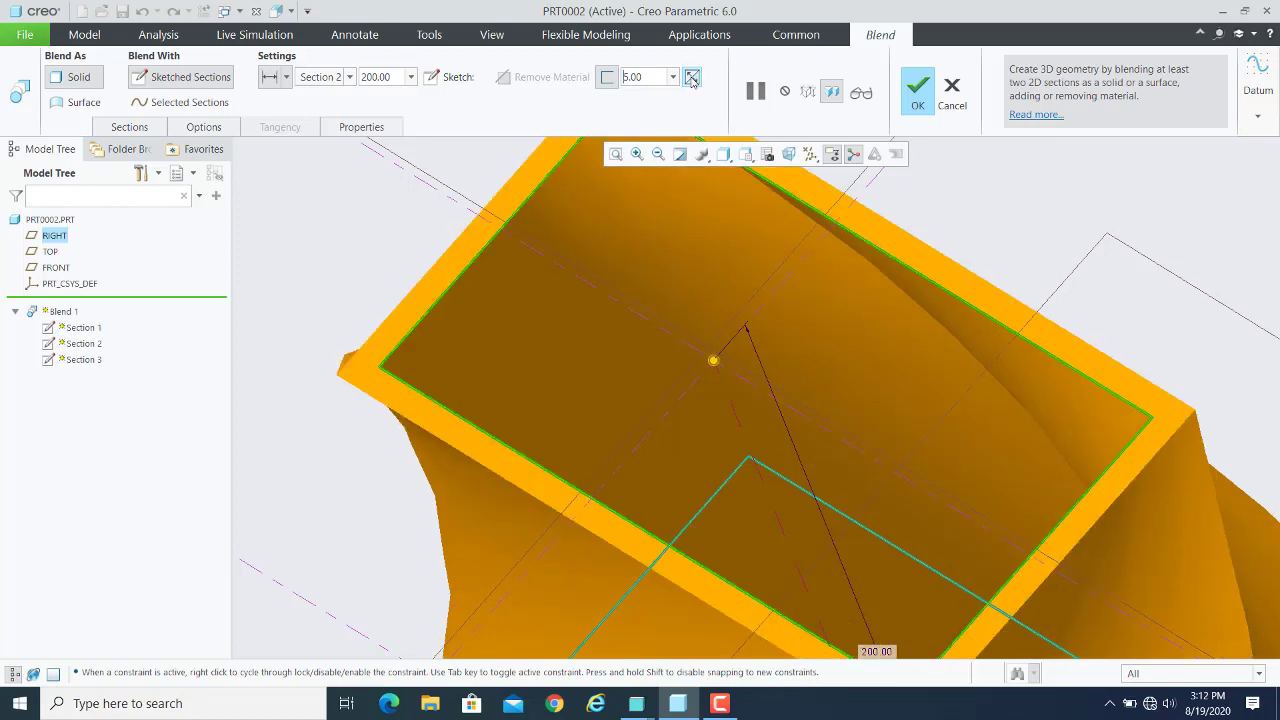
scroll(544, 347, down, 3)
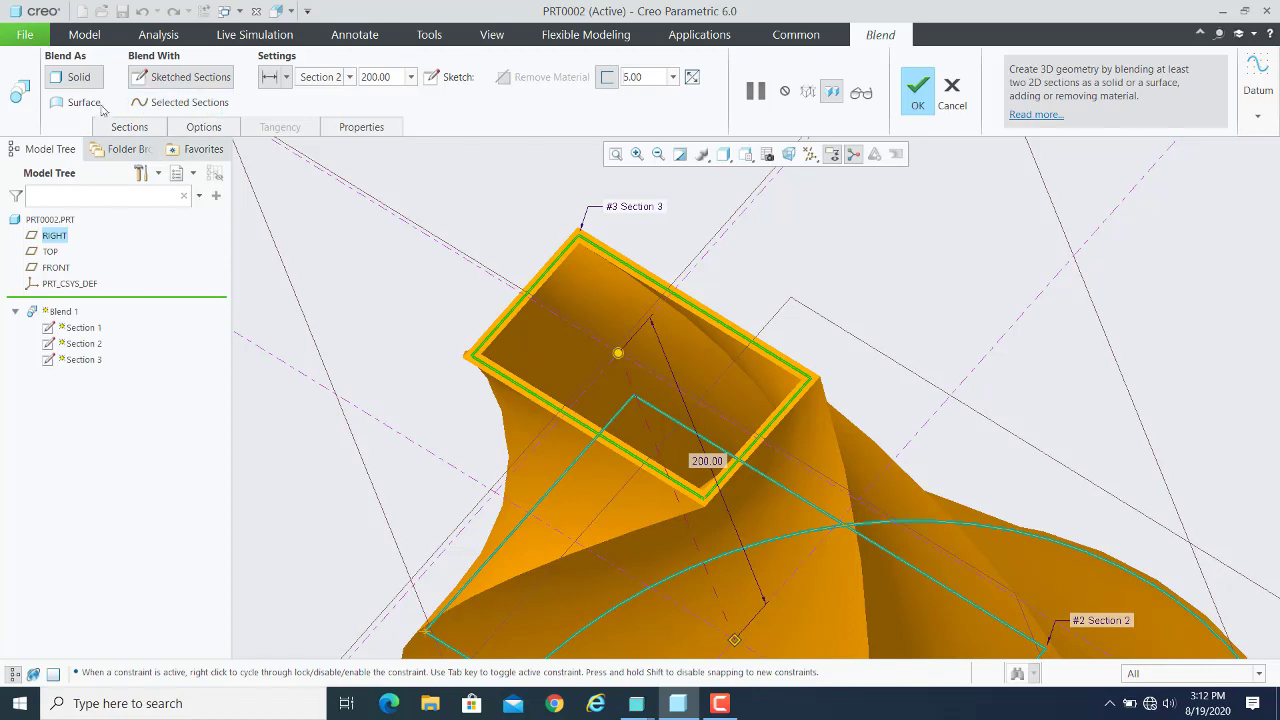
Change the thin-walled blend to a surface and inspect its open Section 3 end.
click(70, 104)
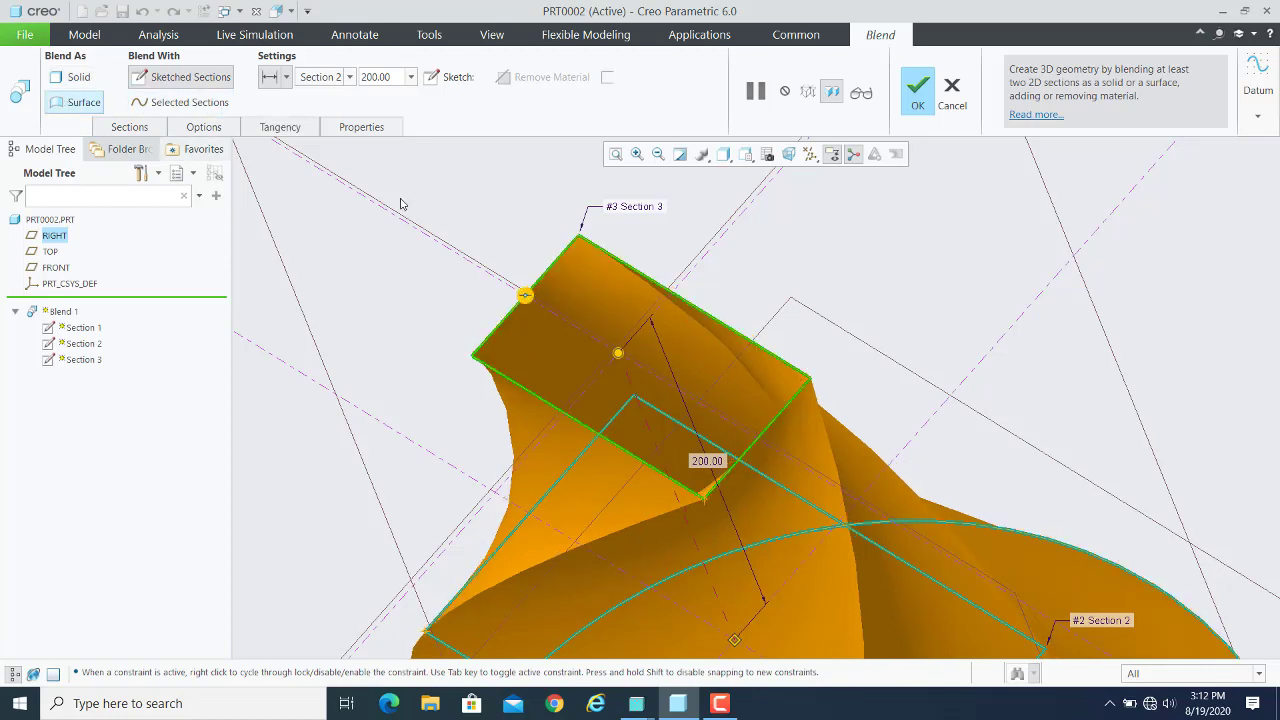
scroll(702, 340, down, 3)
scroll(702, 340, down, 1)
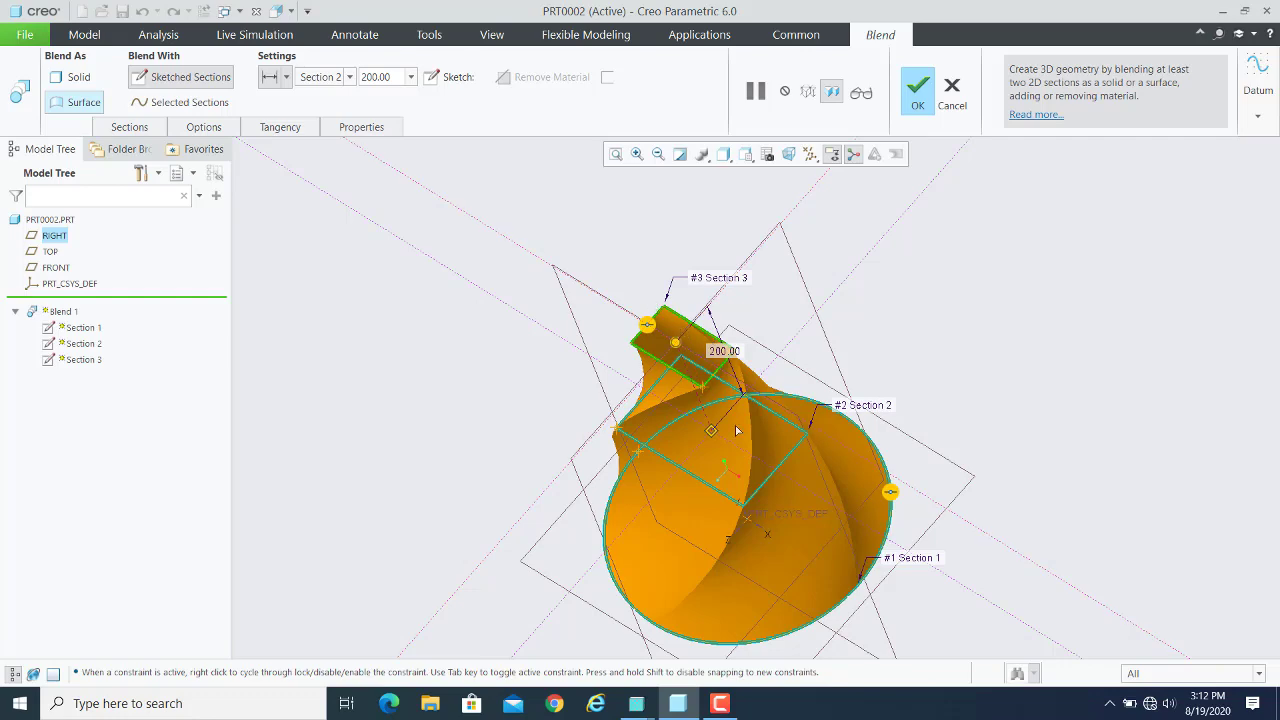
middle_drag(936, 505, 819, 425)
scroll(665, 396, up, 1)
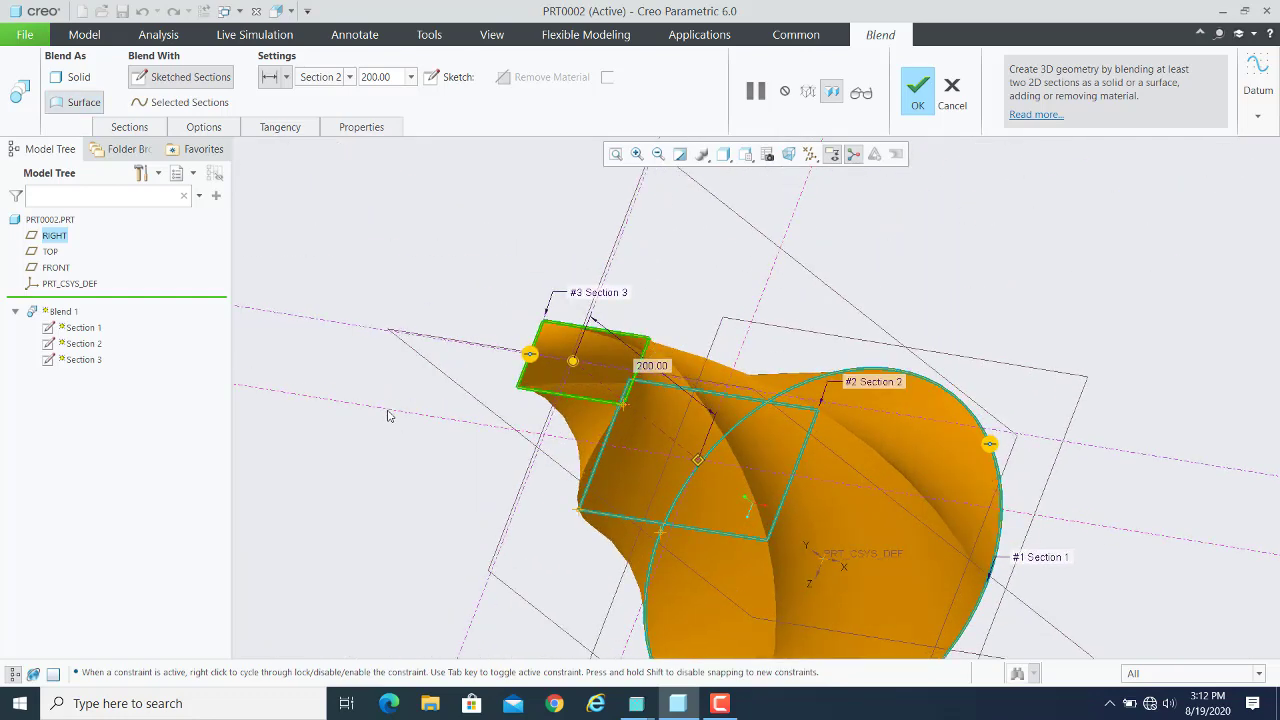
scroll(415, 401, up, 1)
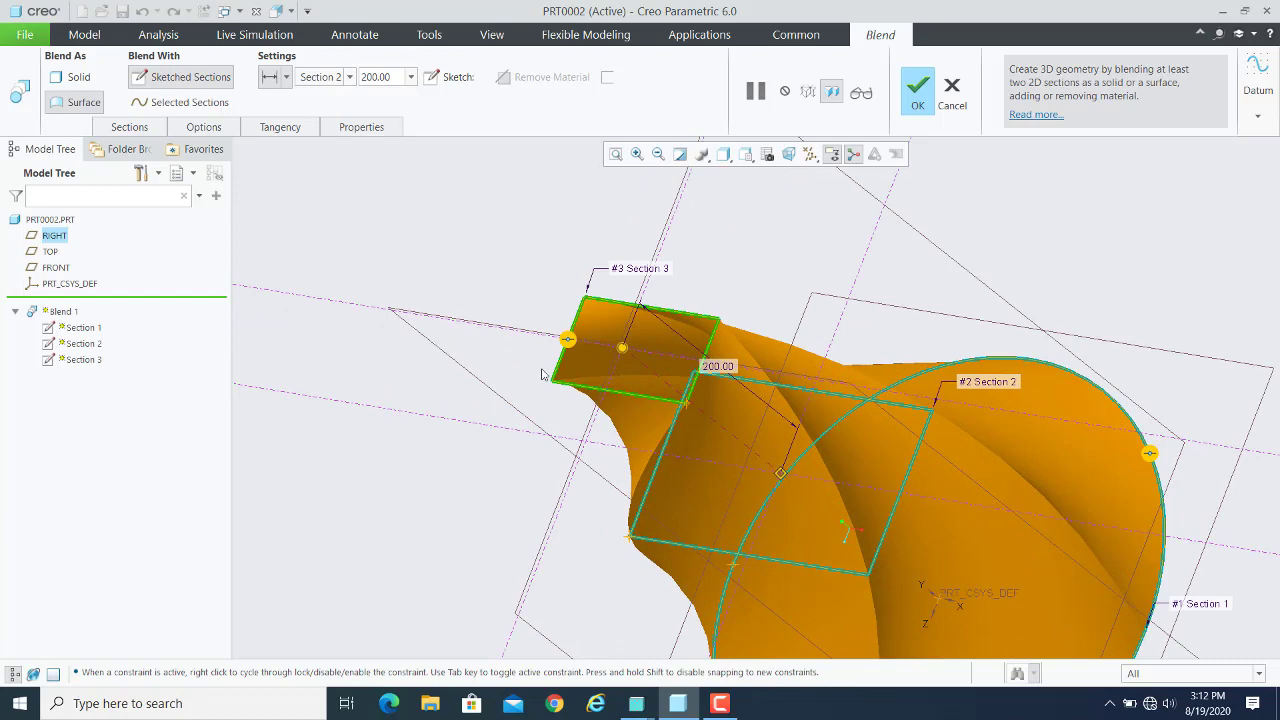
Try Capped Ends on the surface blend, inspect both ends, then remove the caps and return to a solid.
click(205, 128)
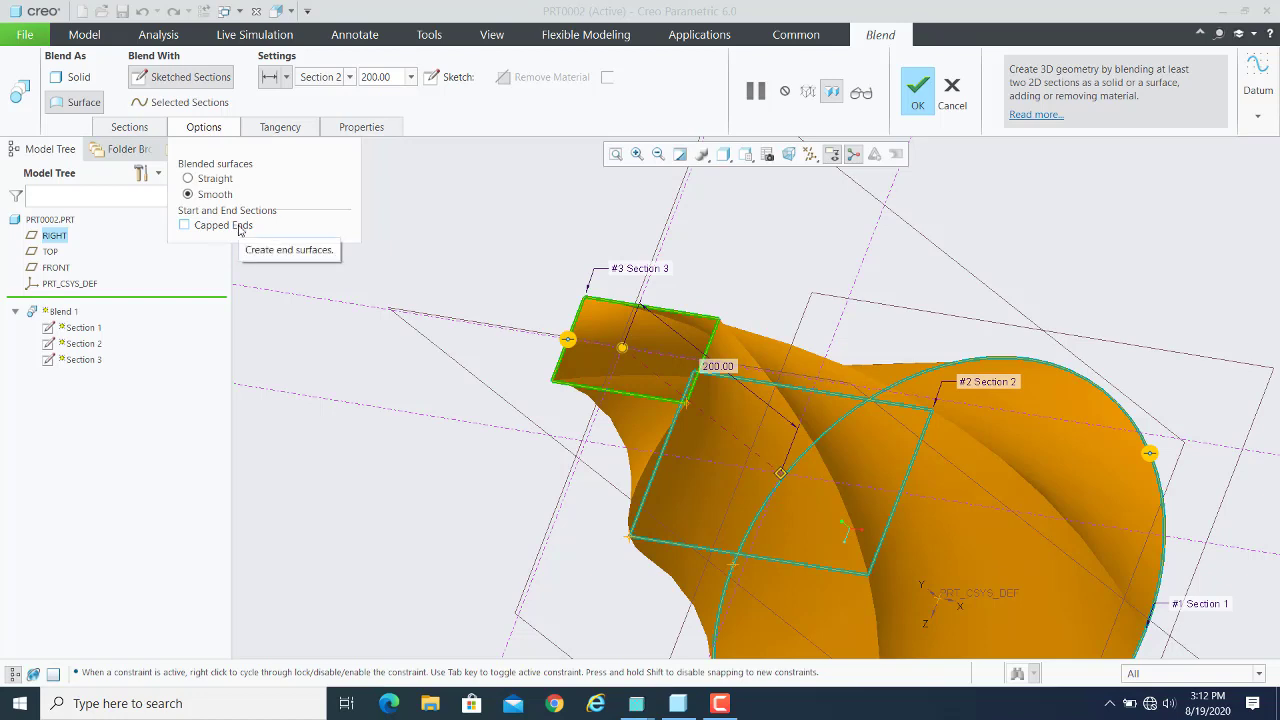
click(184, 226)
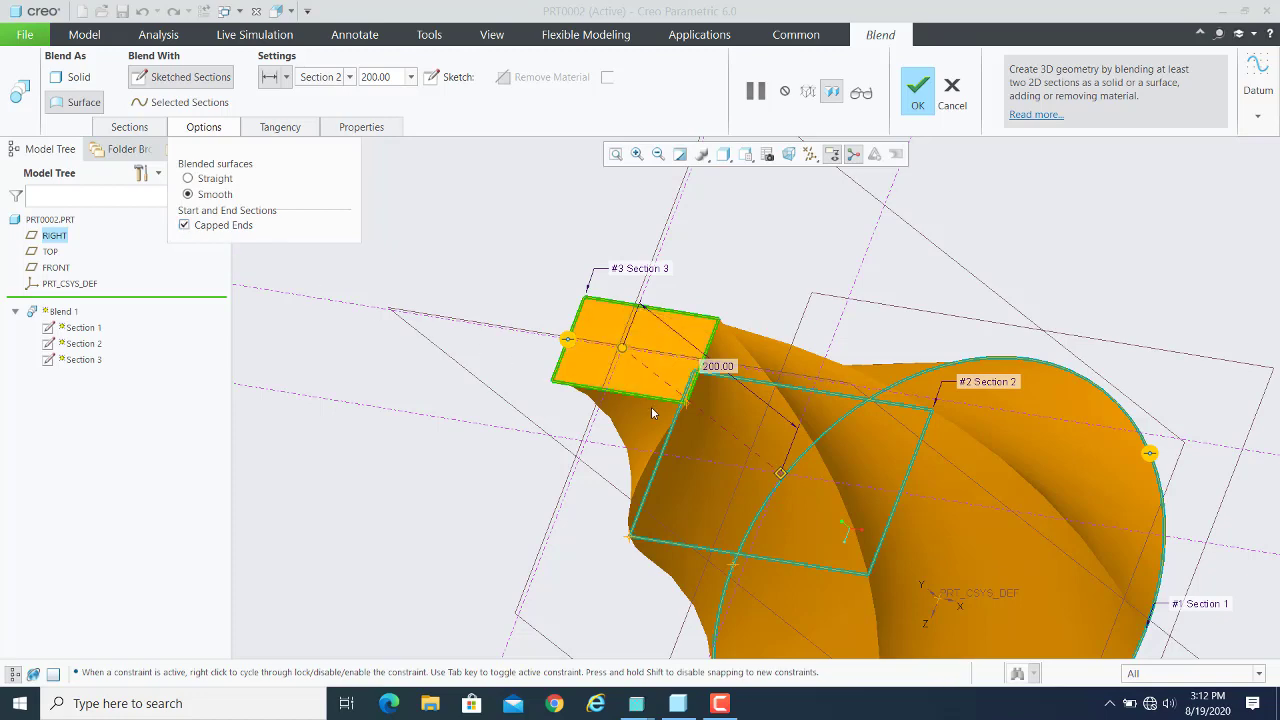
middle_drag(654, 413, 647, 376)
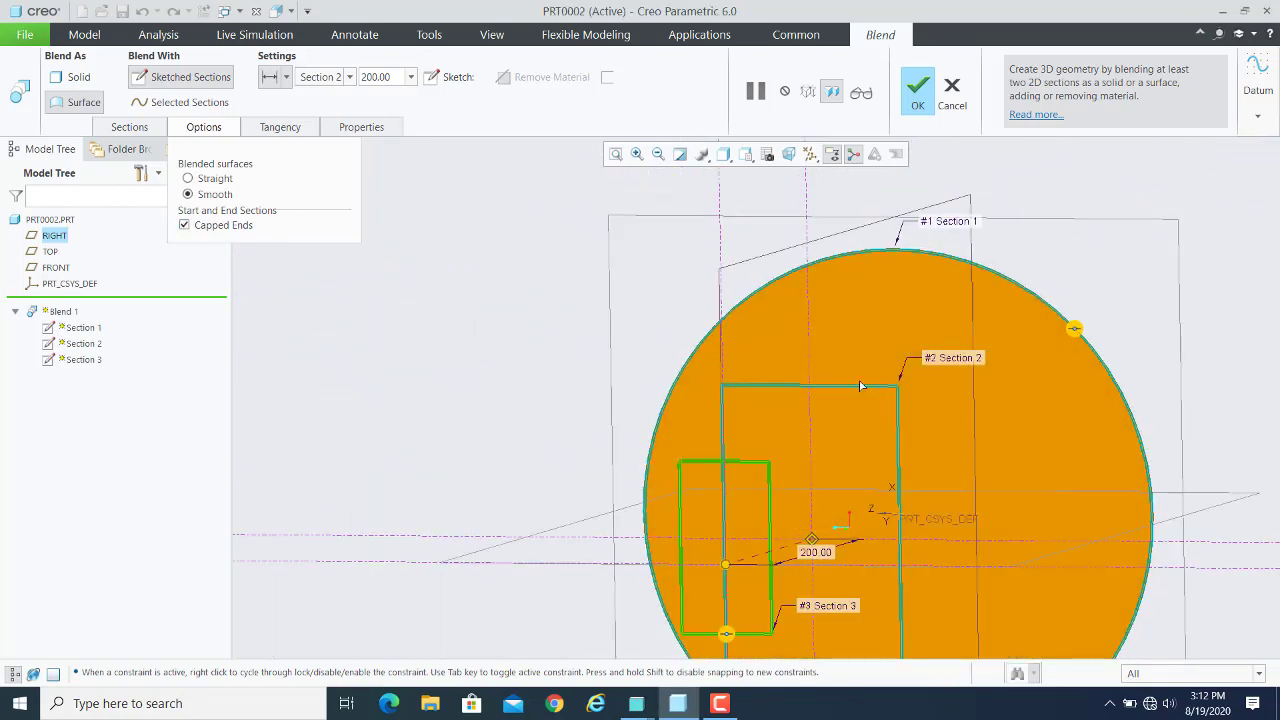
middle_drag(858, 383, 1150, 400)
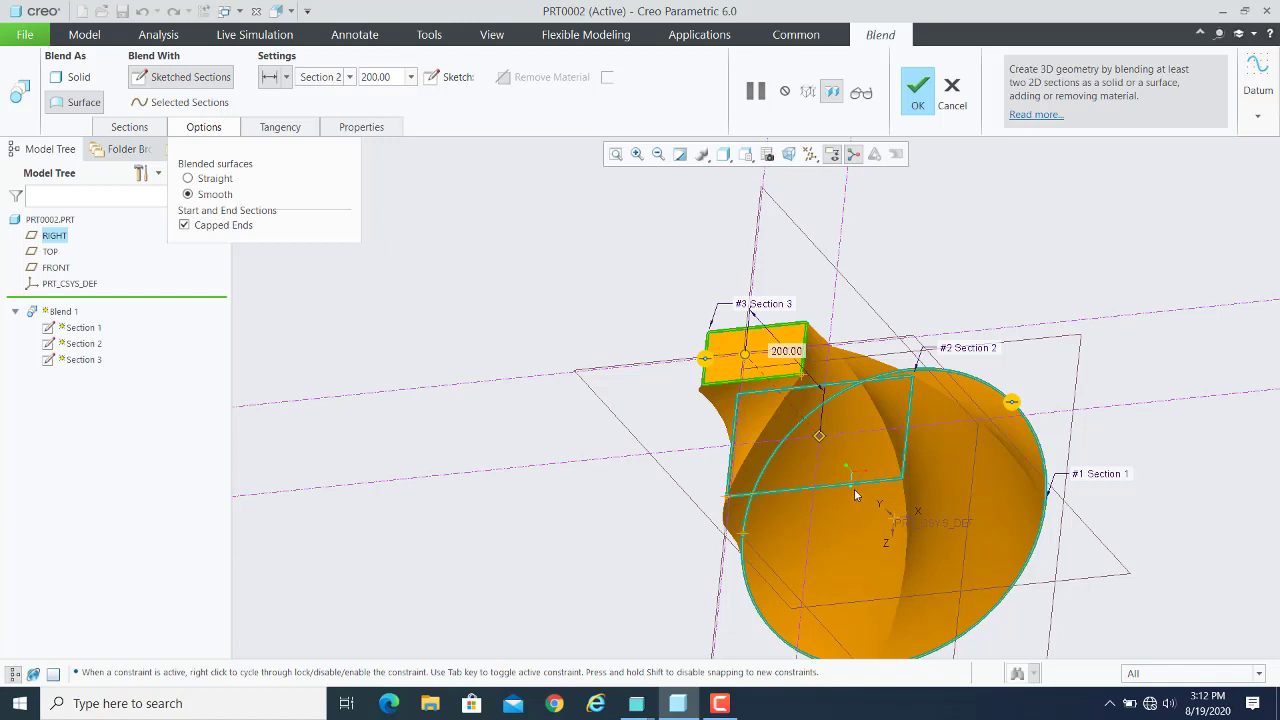
click(185, 226)
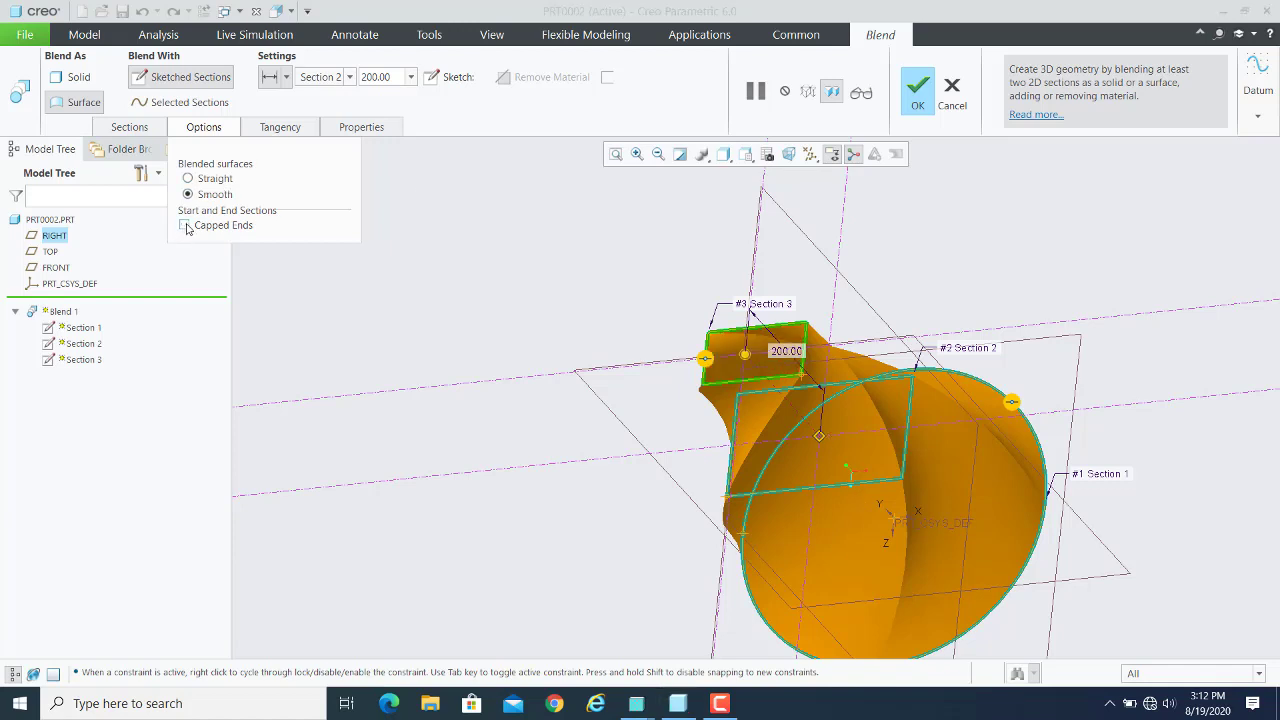
click(69, 81)
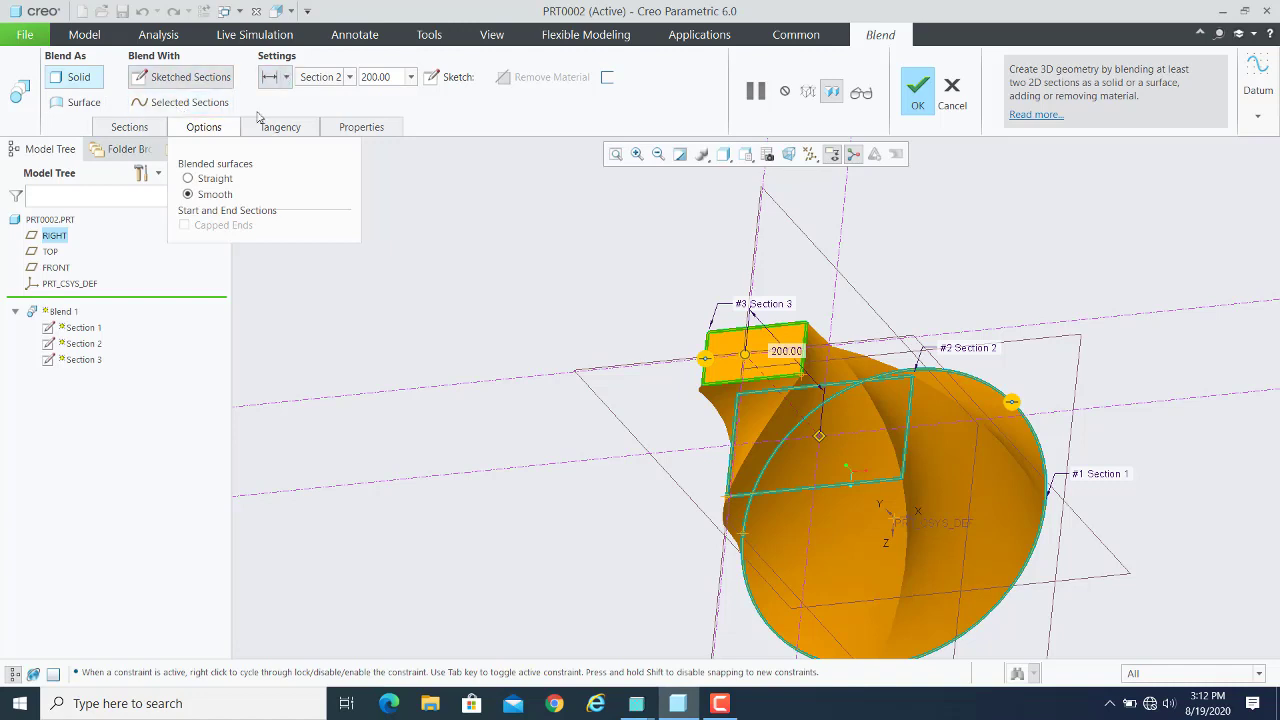
Review the blend's section list, accept the smooth solid blend, and inspect its twisted shape from the side.
click(145, 130)
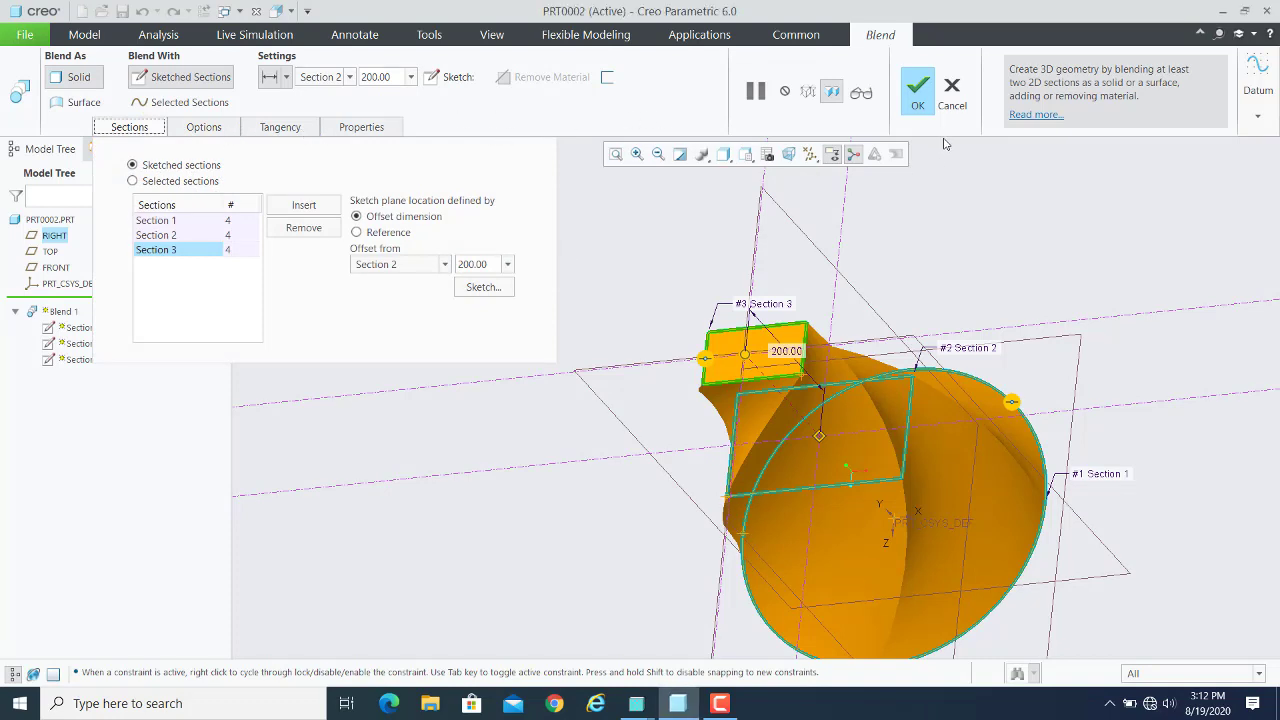
click(918, 90)
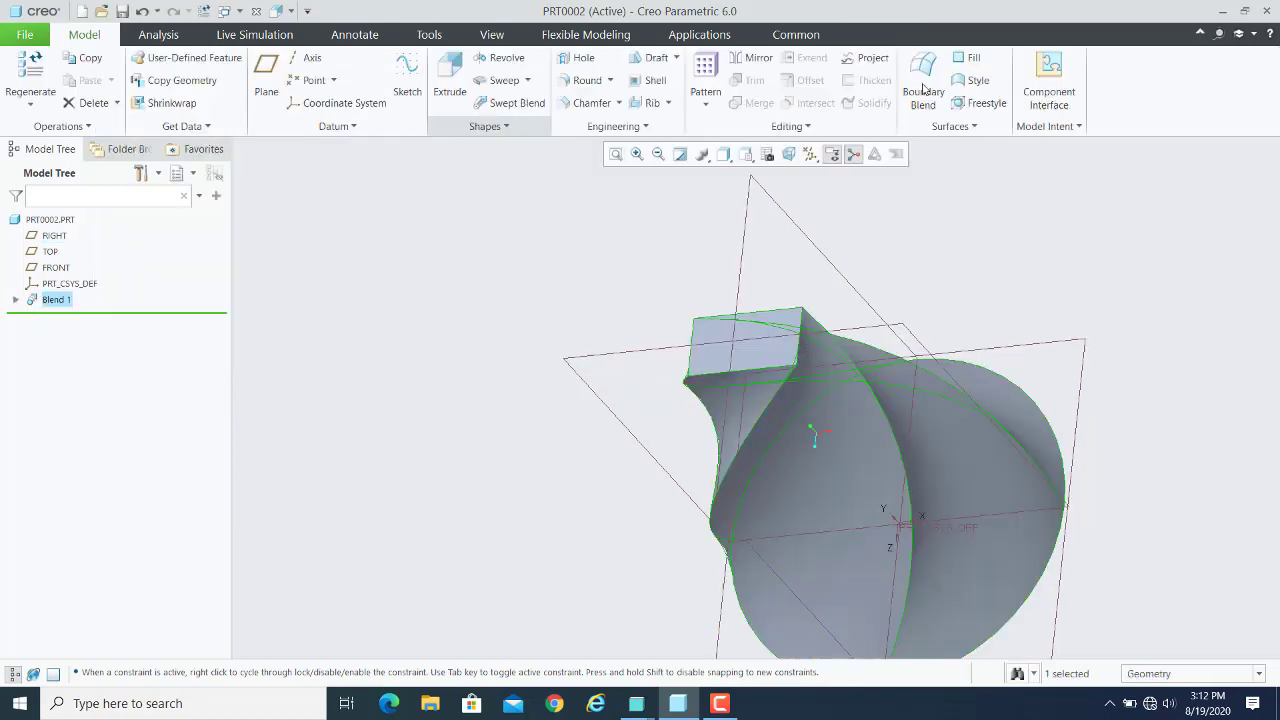
middle_drag(1015, 362, 1063, 333)
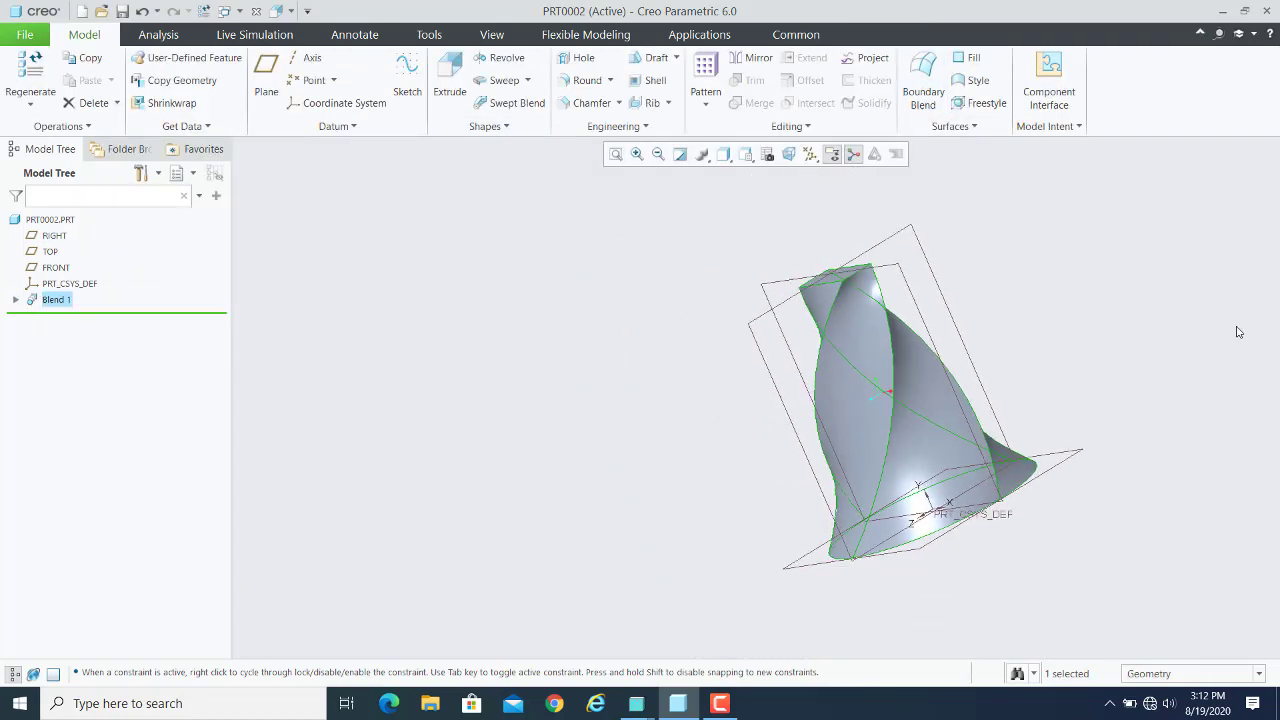
middle_drag(1240, 333, 1159, 365)
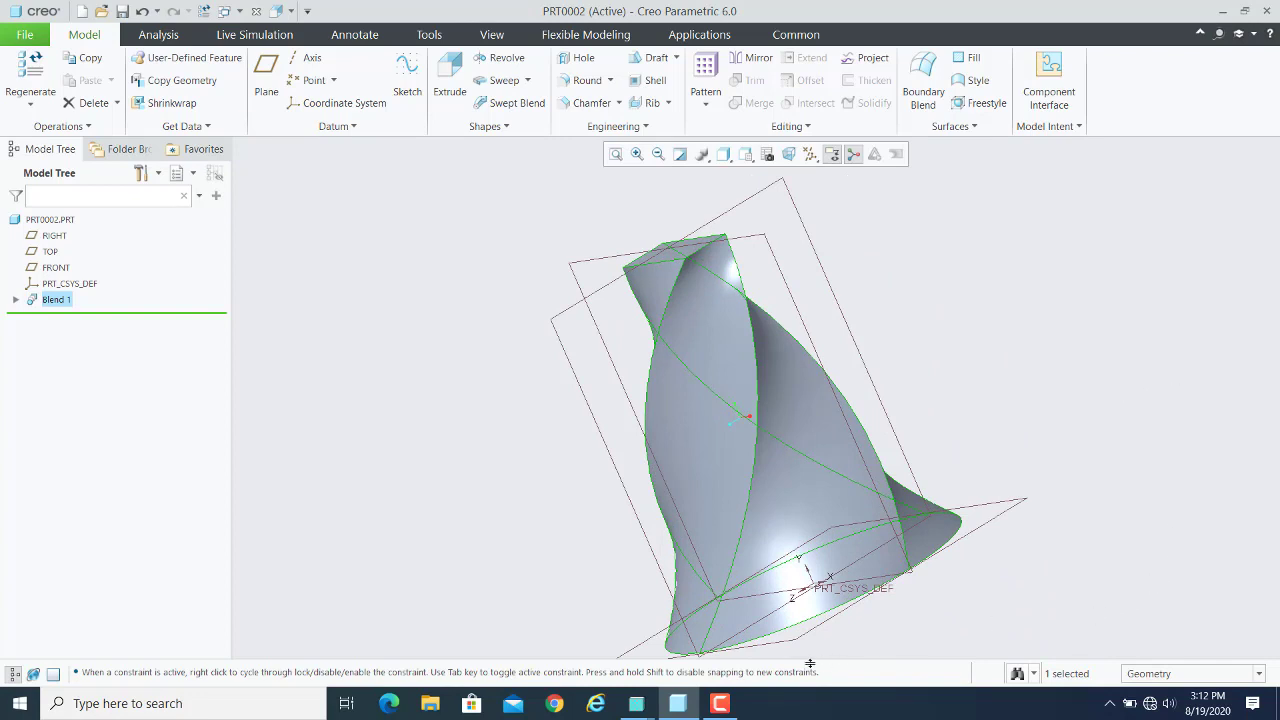
mouse_move(720, 708)
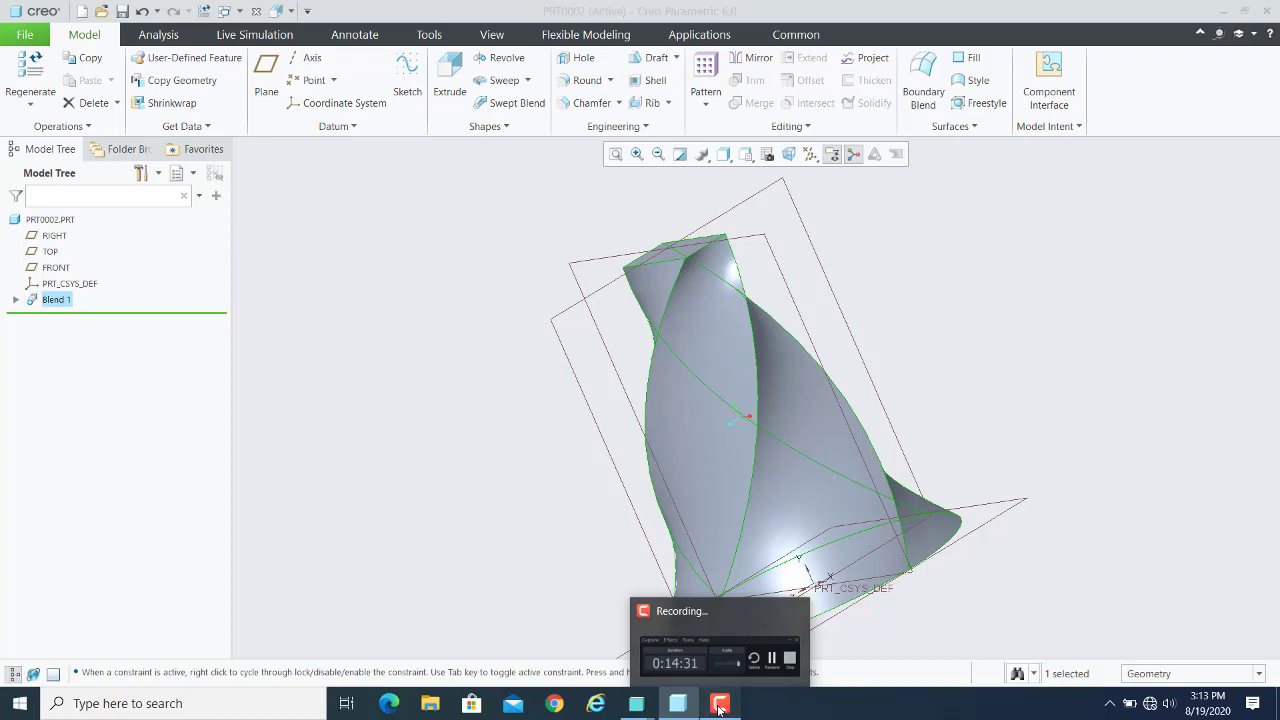
click(720, 708)
click(1216, 637)
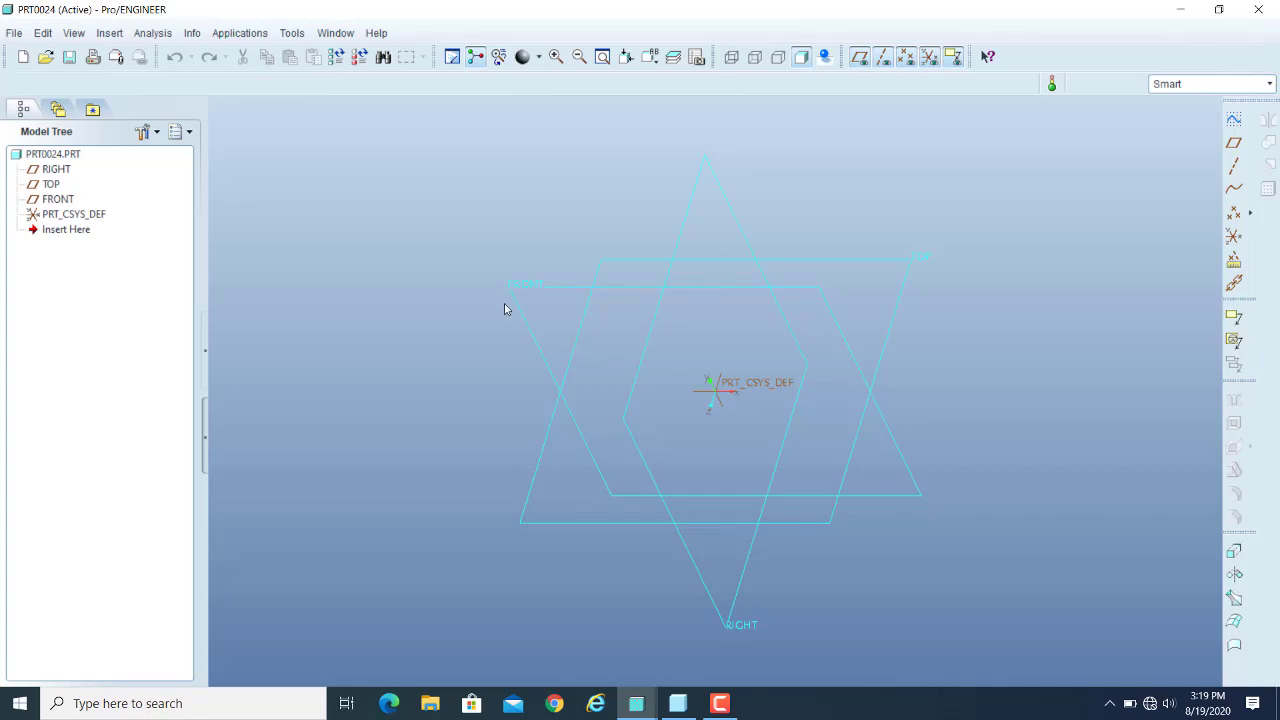
In the Pro/ENGINEER part, start a blended protrusion of the Rotational type with regular, sketched sections.
click(108, 34)
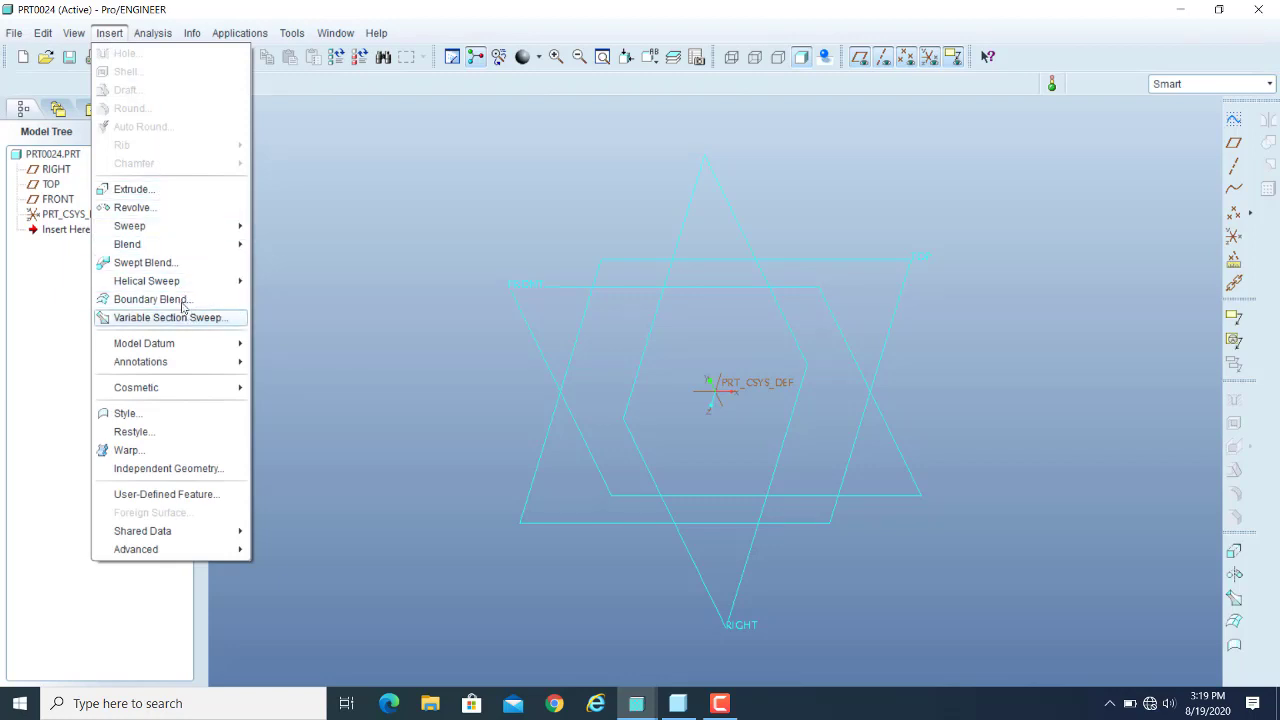
mouse_move(184, 251)
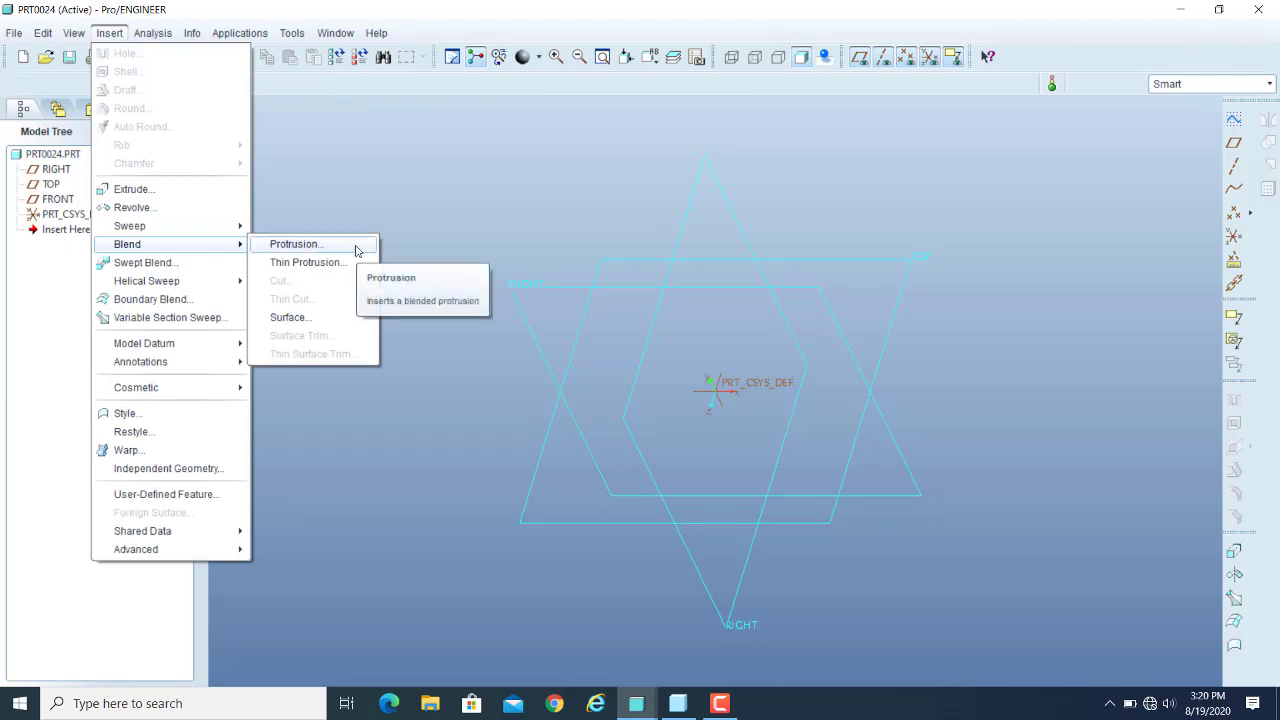
click(293, 244)
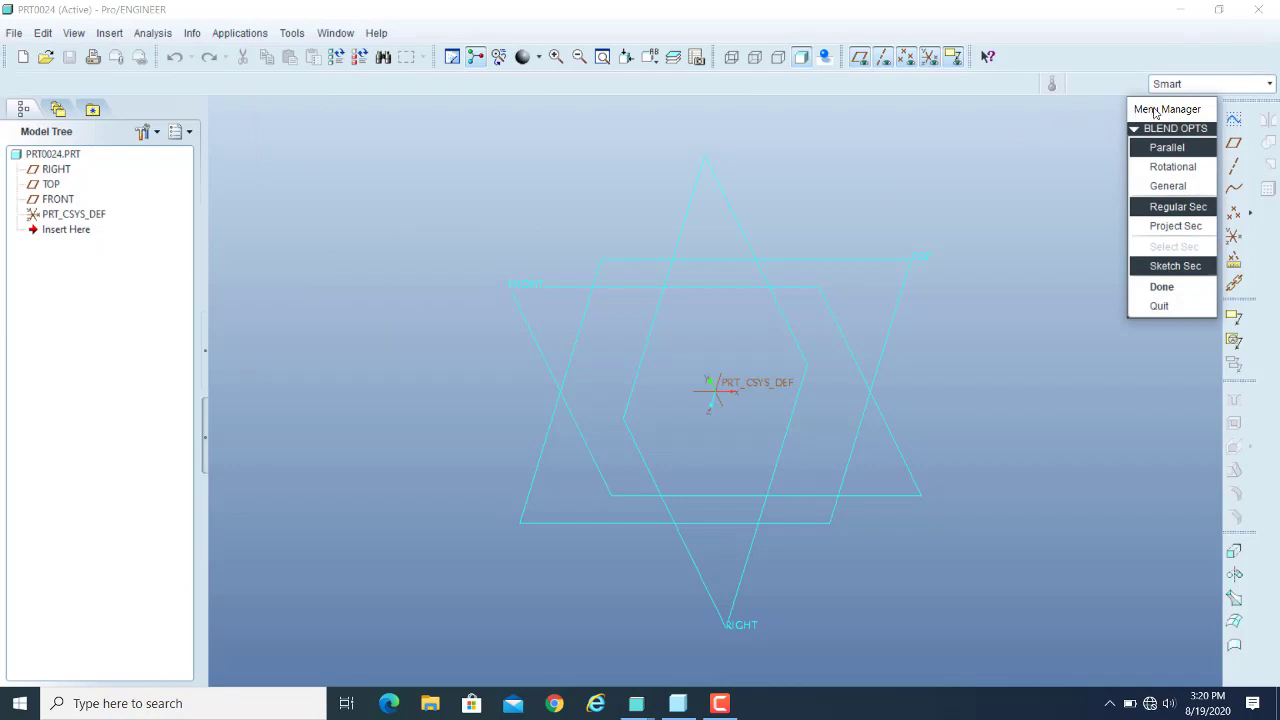
drag(1140, 111, 228, 112)
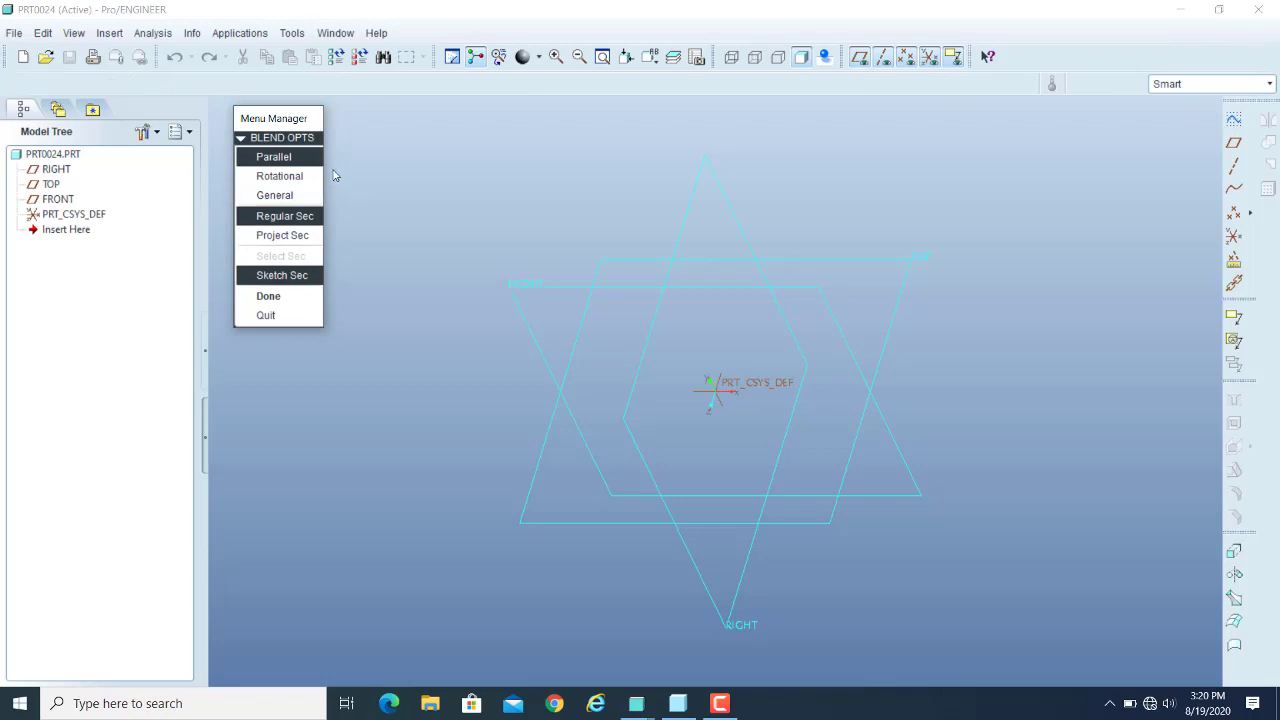
click(270, 180)
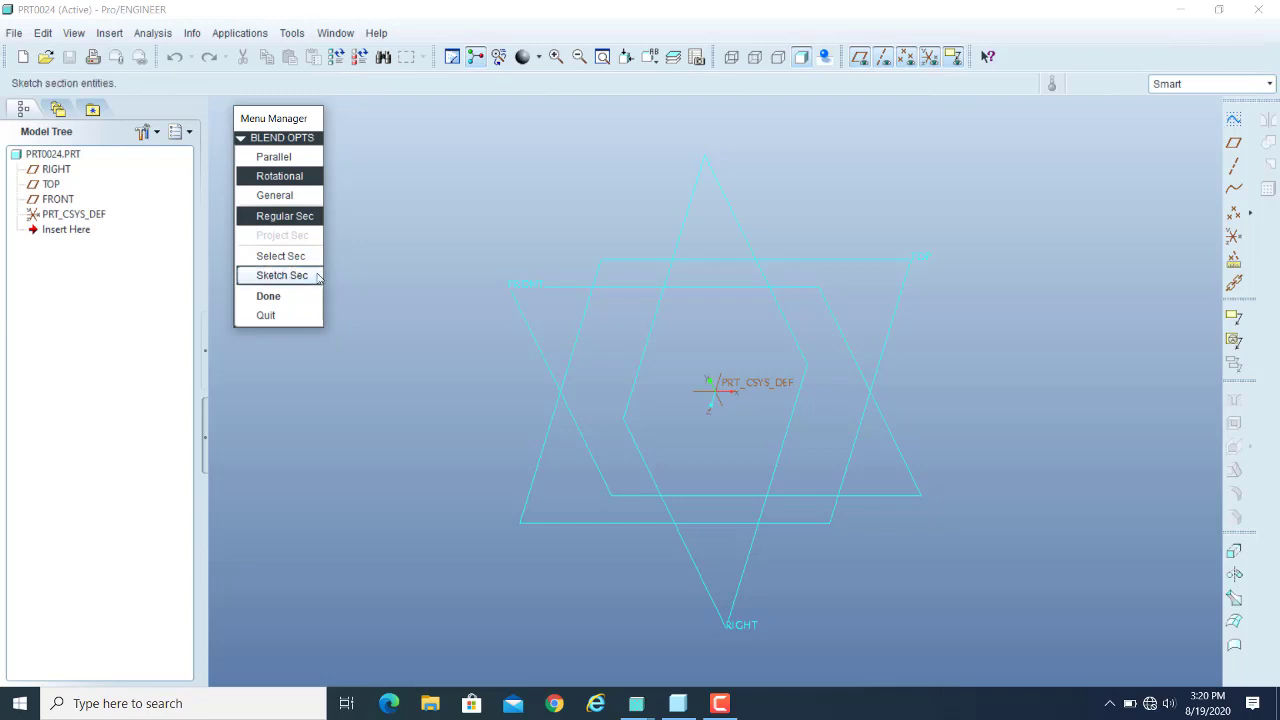
click(293, 217)
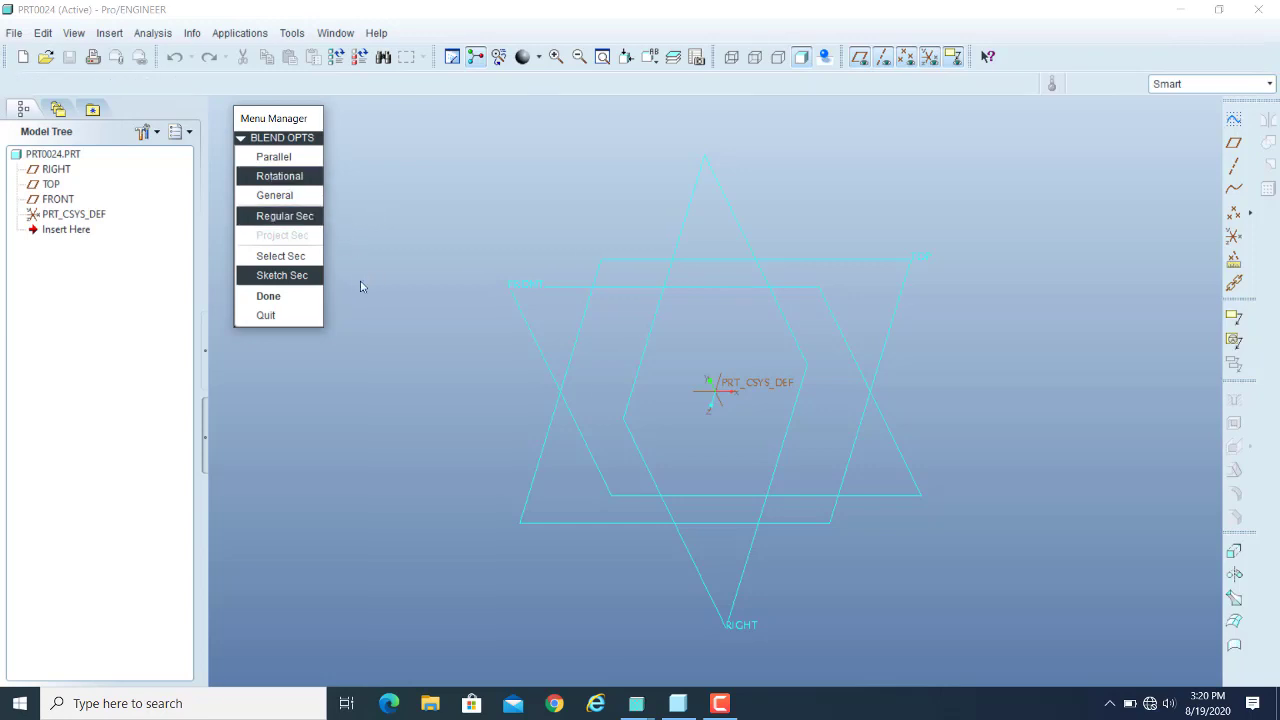
click(267, 298)
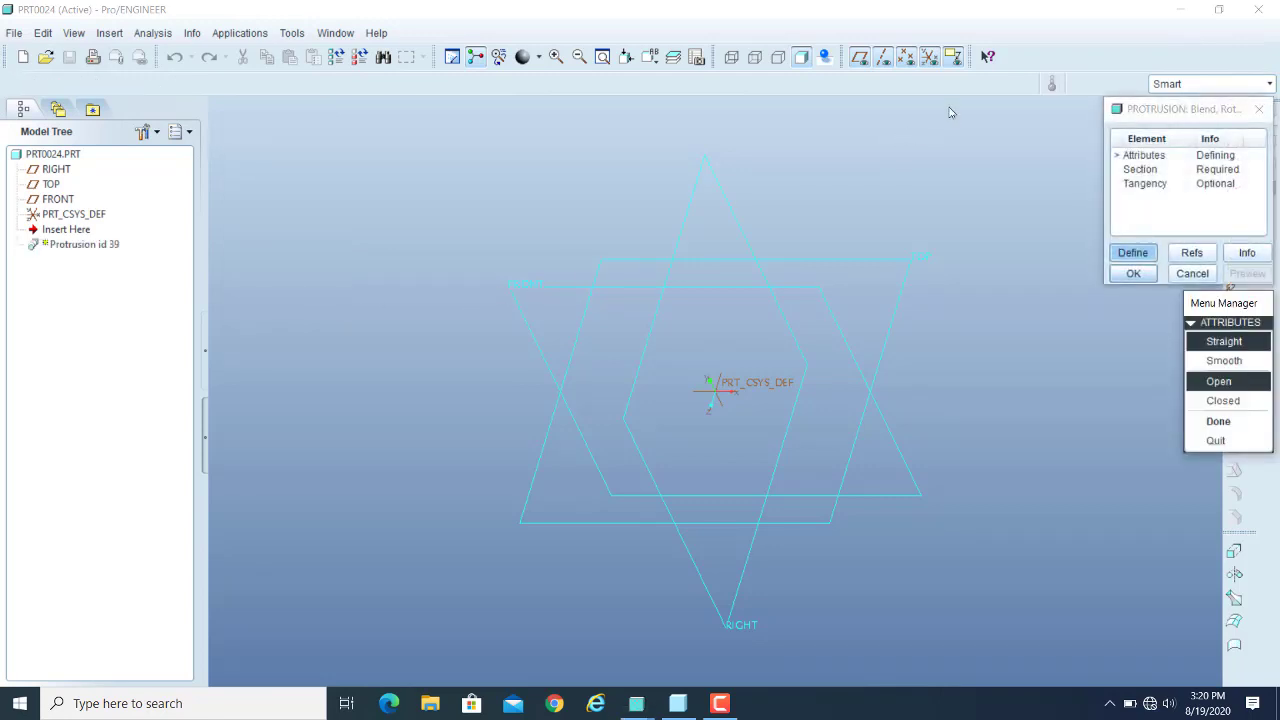
Set the rotational blend's attributes to Straight and Open and proceed to its section definition.
drag(1157, 112, 282, 126)
drag(1236, 311, 450, 121)
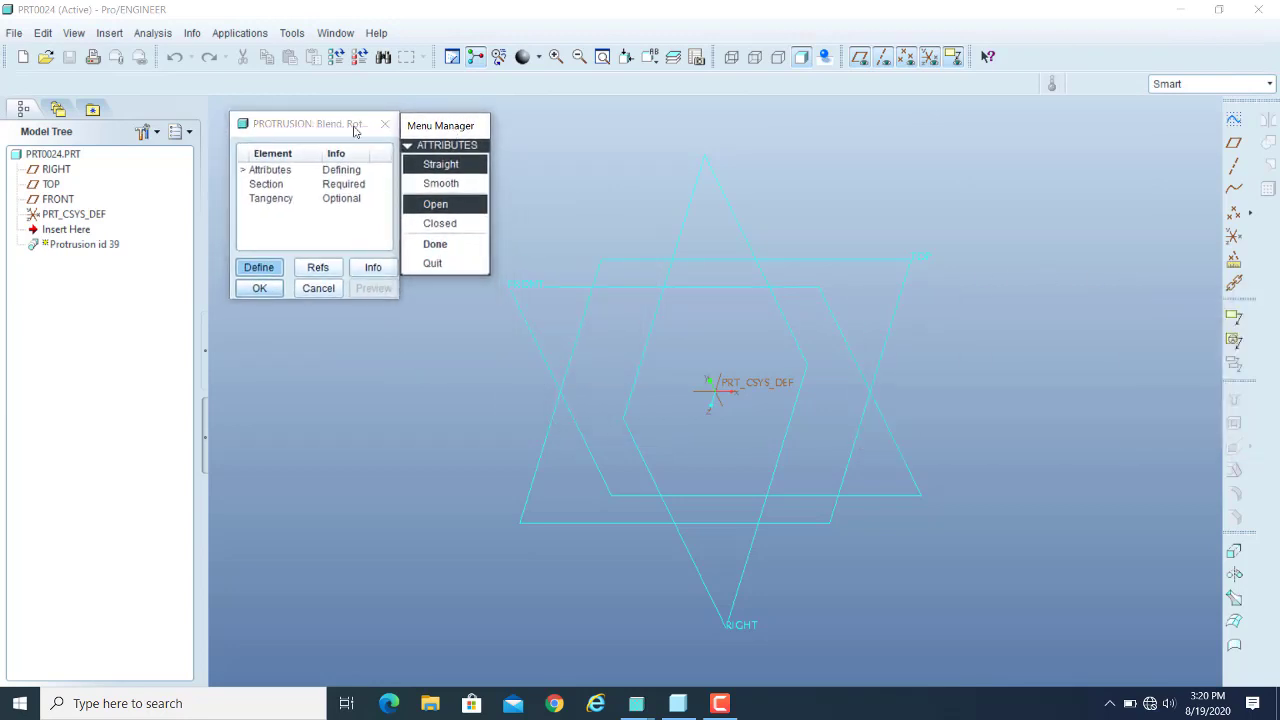
drag(314, 124, 291, 114)
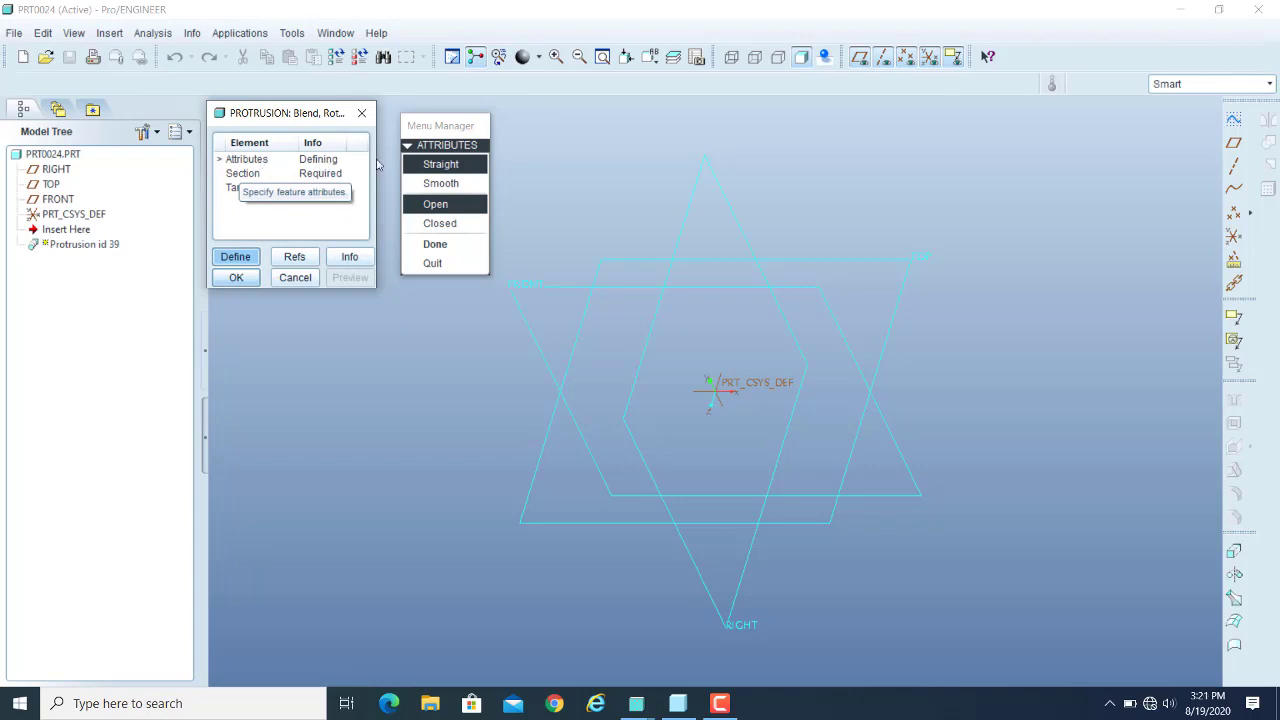
click(461, 167)
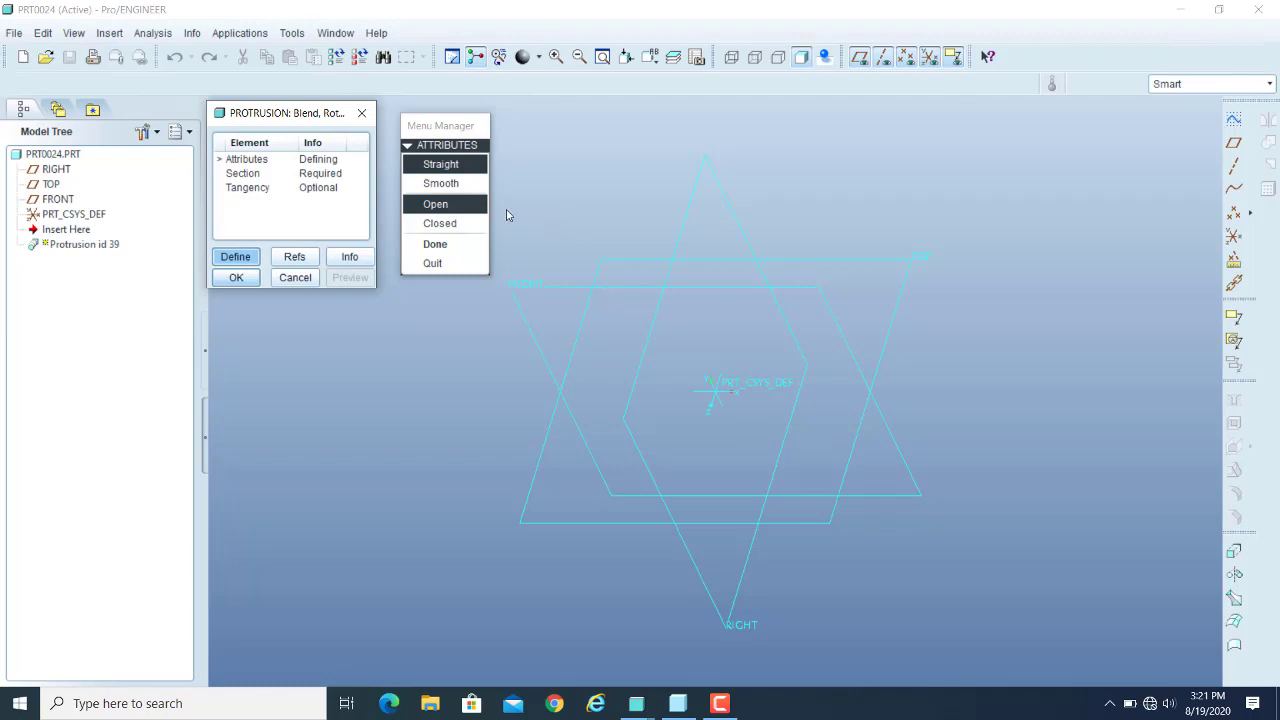
click(461, 210)
click(450, 246)
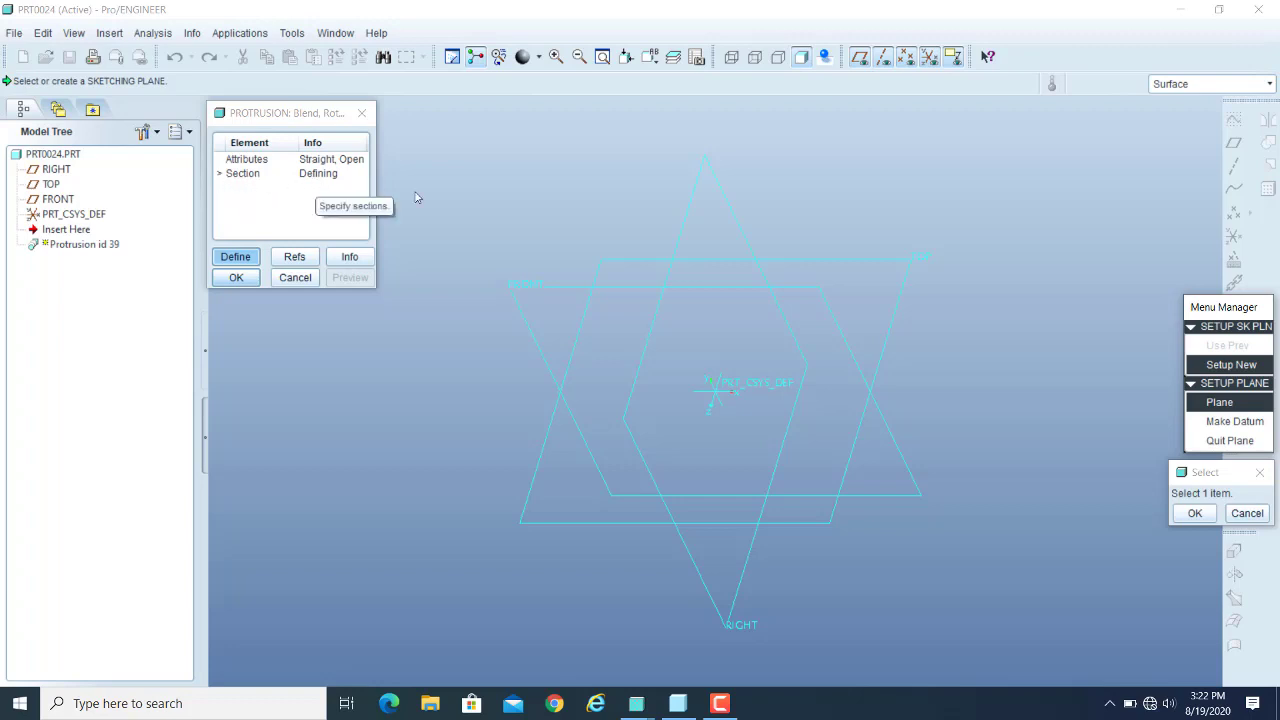
Set up the first section sketch on the FRONT plane, keeping the proposed viewing direction and default orientation.
drag(1222, 310, 441, 131)
drag(1222, 471, 927, 355)
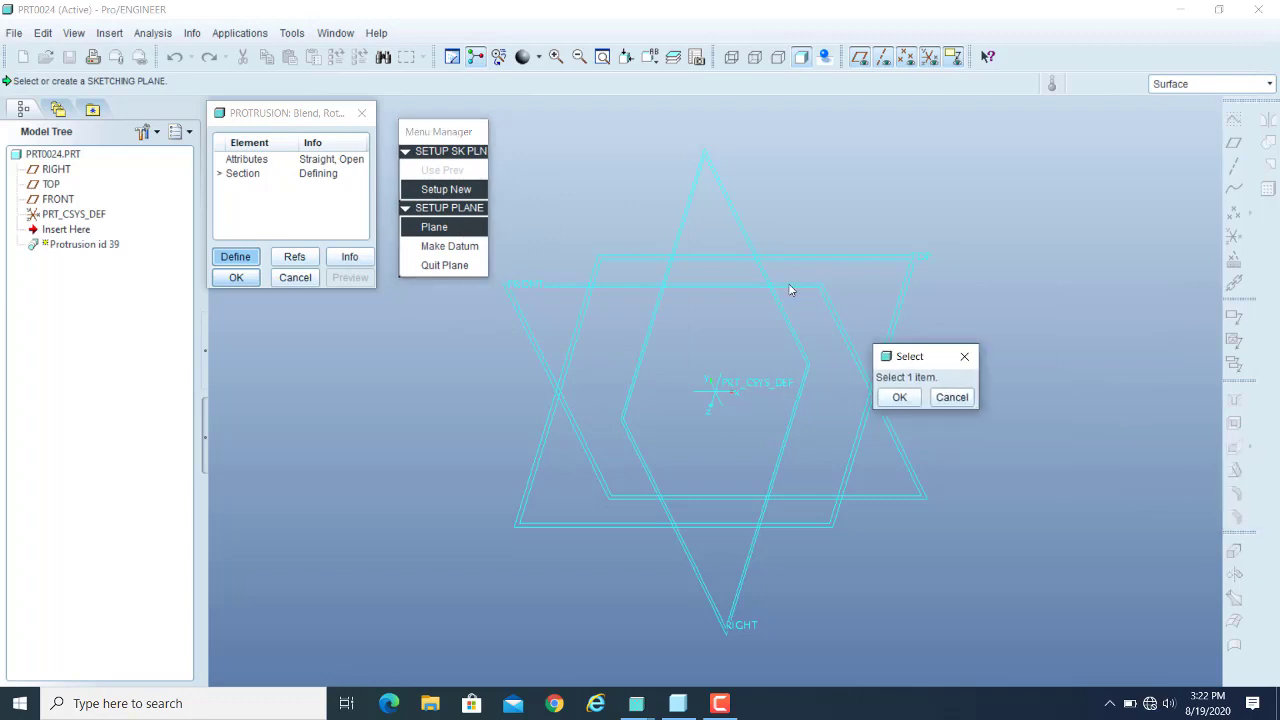
drag(790, 290, 550, 140)
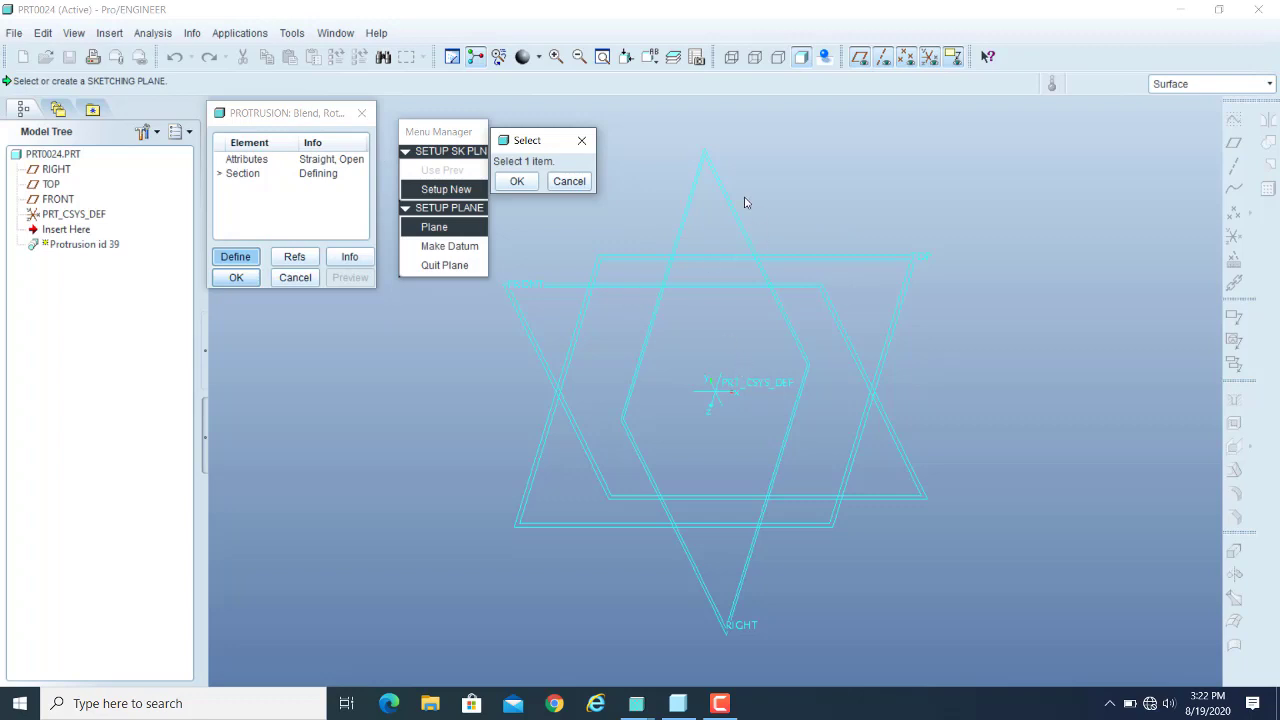
click(469, 224)
click(533, 285)
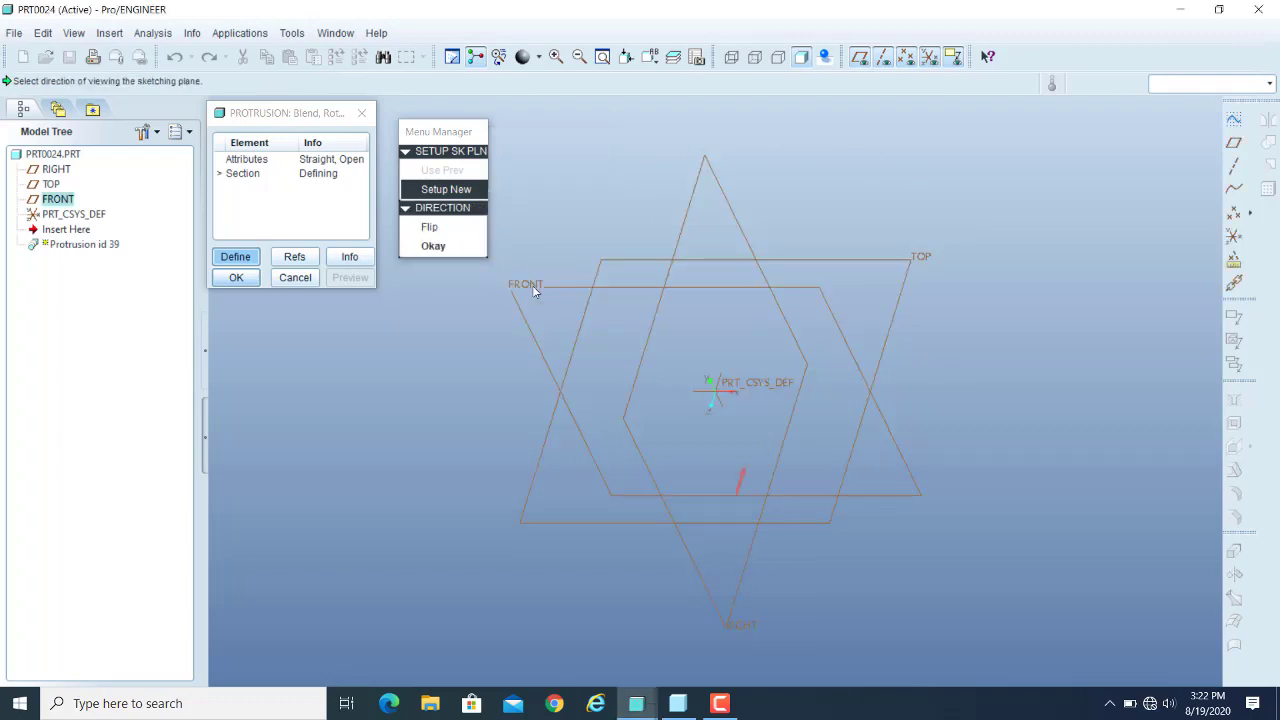
click(432, 247)
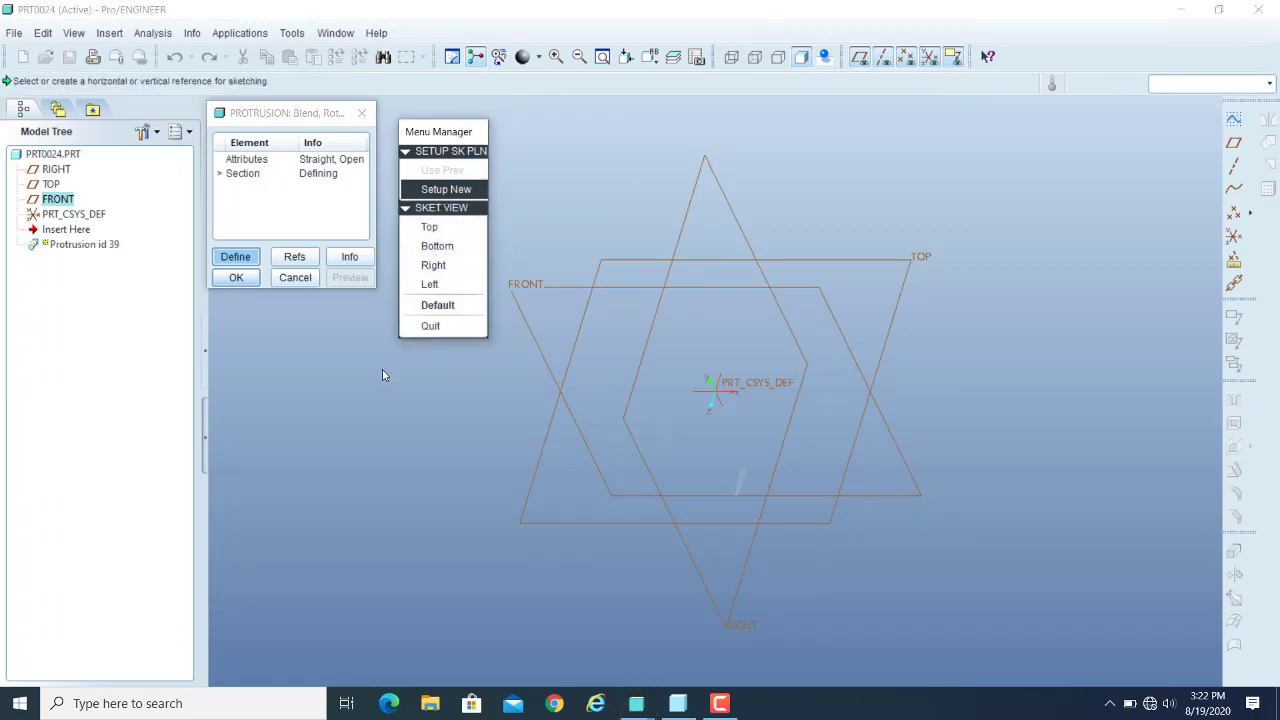
click(437, 305)
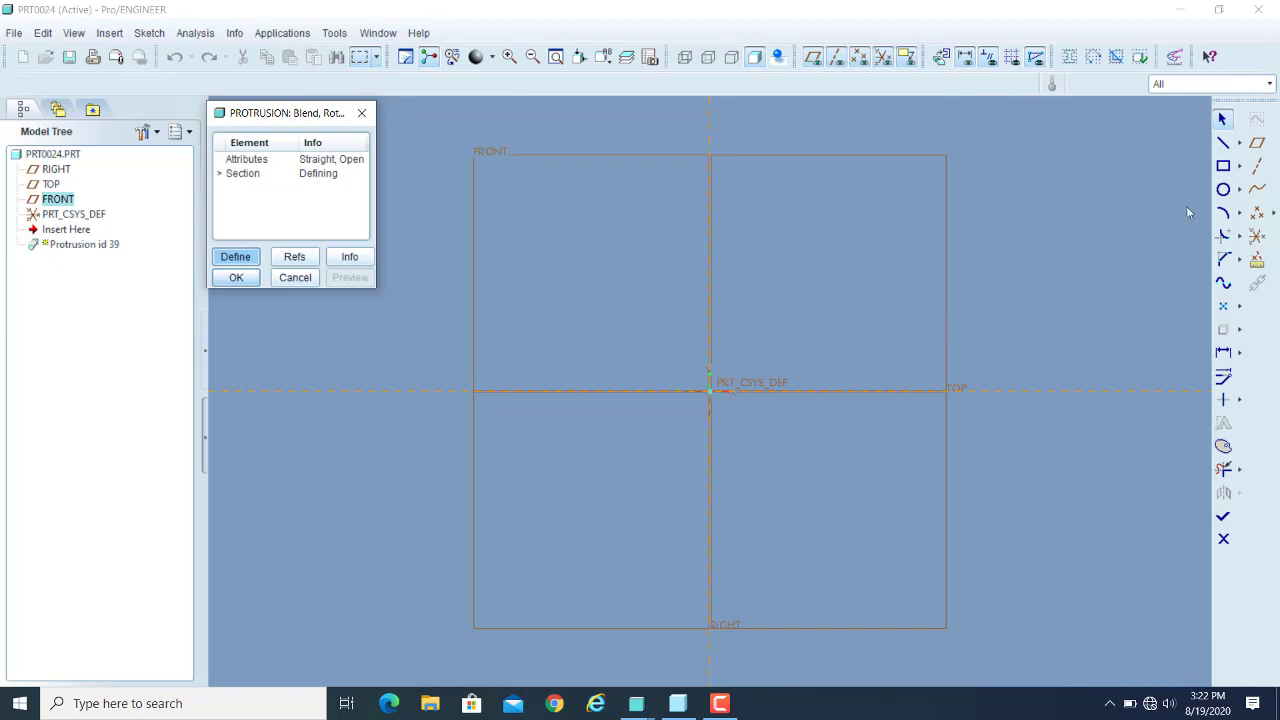
Sketch a closed eight-line stepped profile starting at the origin, with a base line about 148 long and a far end edge about 44 high.
click(1224, 146)
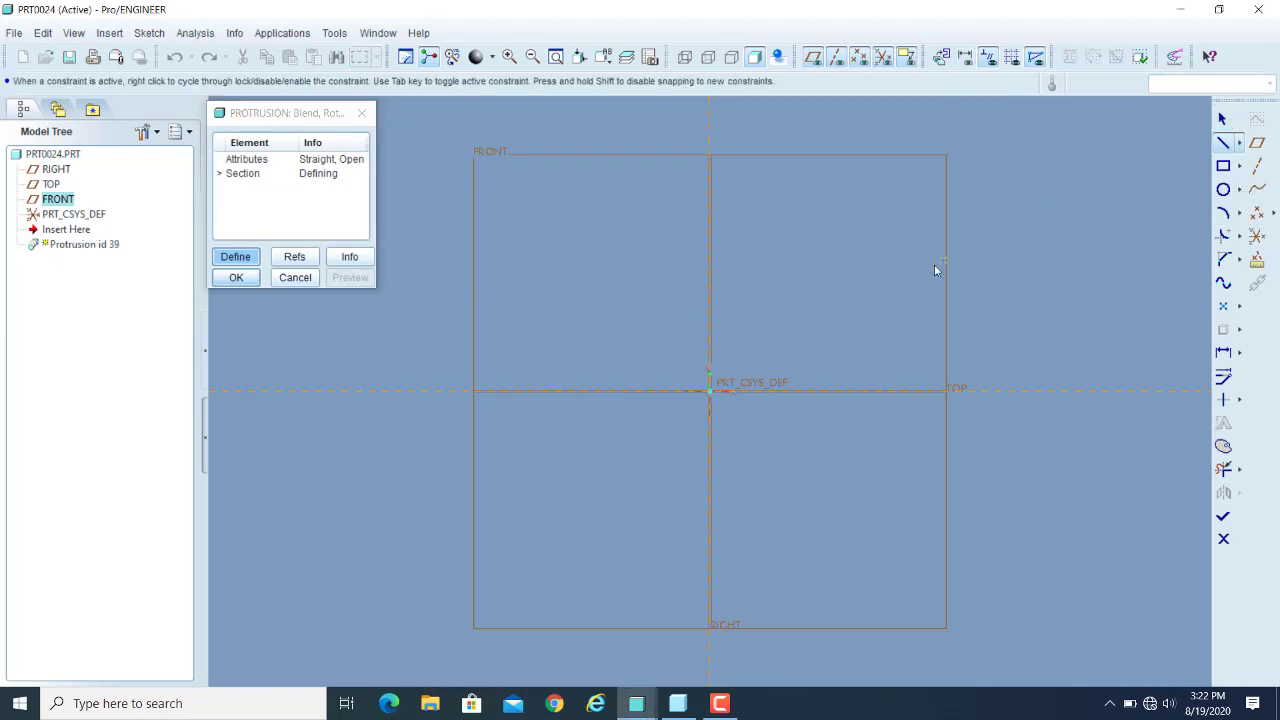
click(711, 391)
click(916, 342)
click(1001, 342)
click(1000, 300)
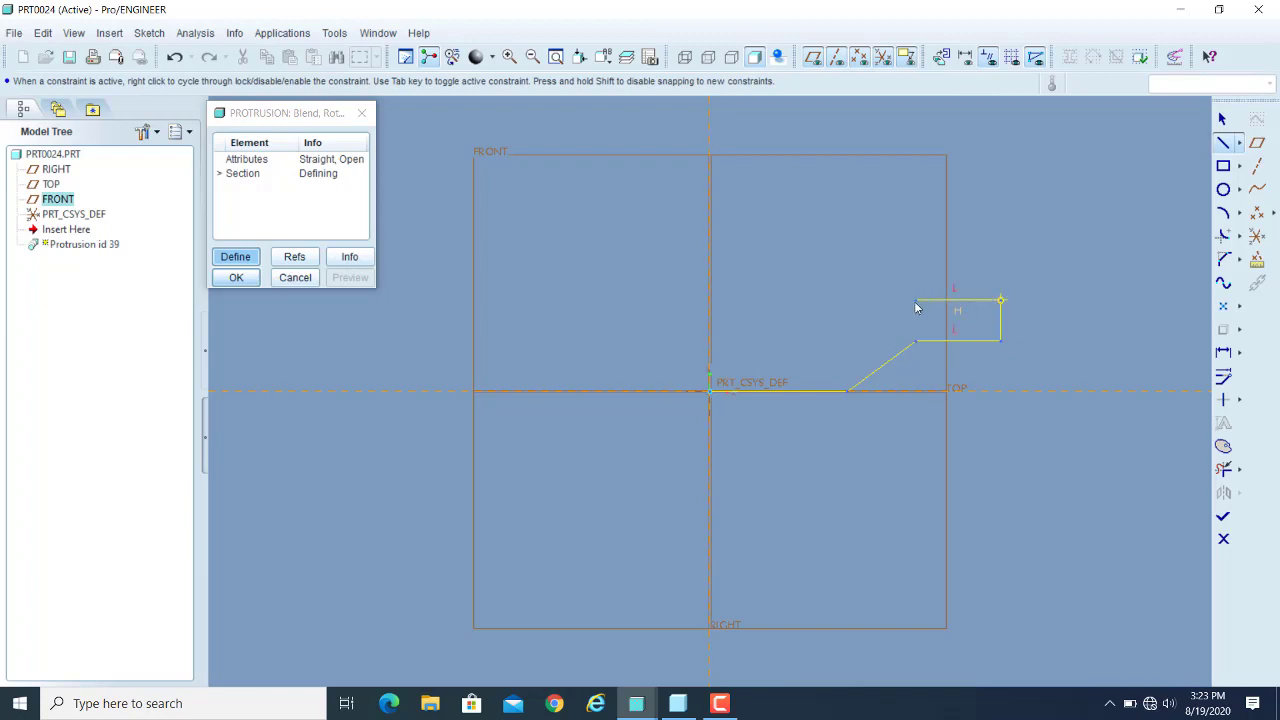
click(863, 300)
click(823, 355)
click(710, 354)
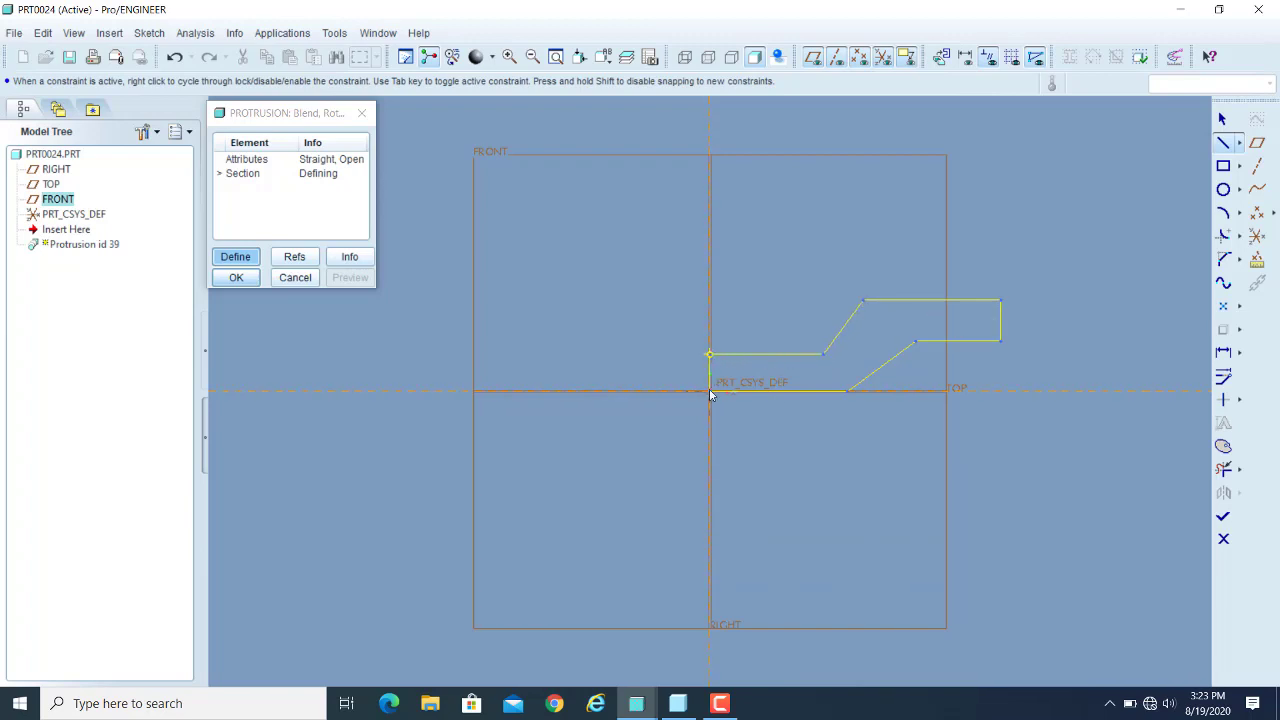
click(710, 390)
click(1222, 118)
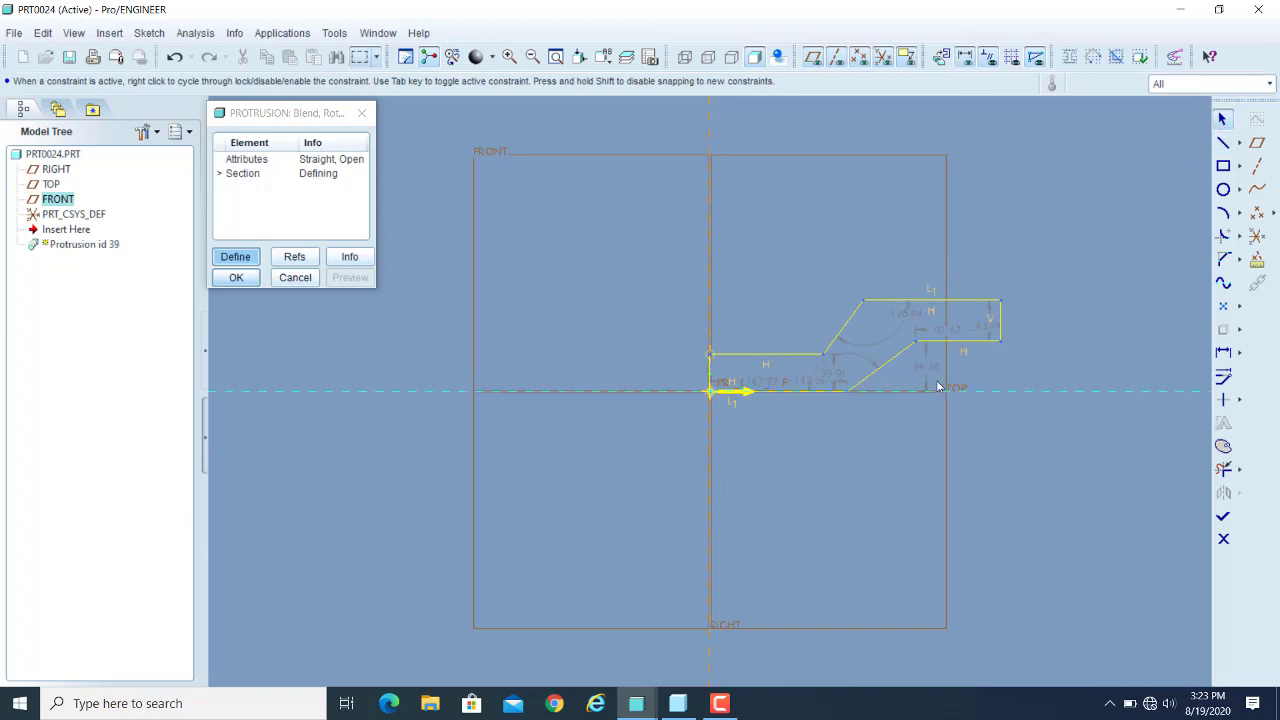
Reshape the stepped profile by moving its upper corners and lower slanted line, making the origin-side edge about 42 and the far end edge about 27 high.
scroll(925, 383, up, 3)
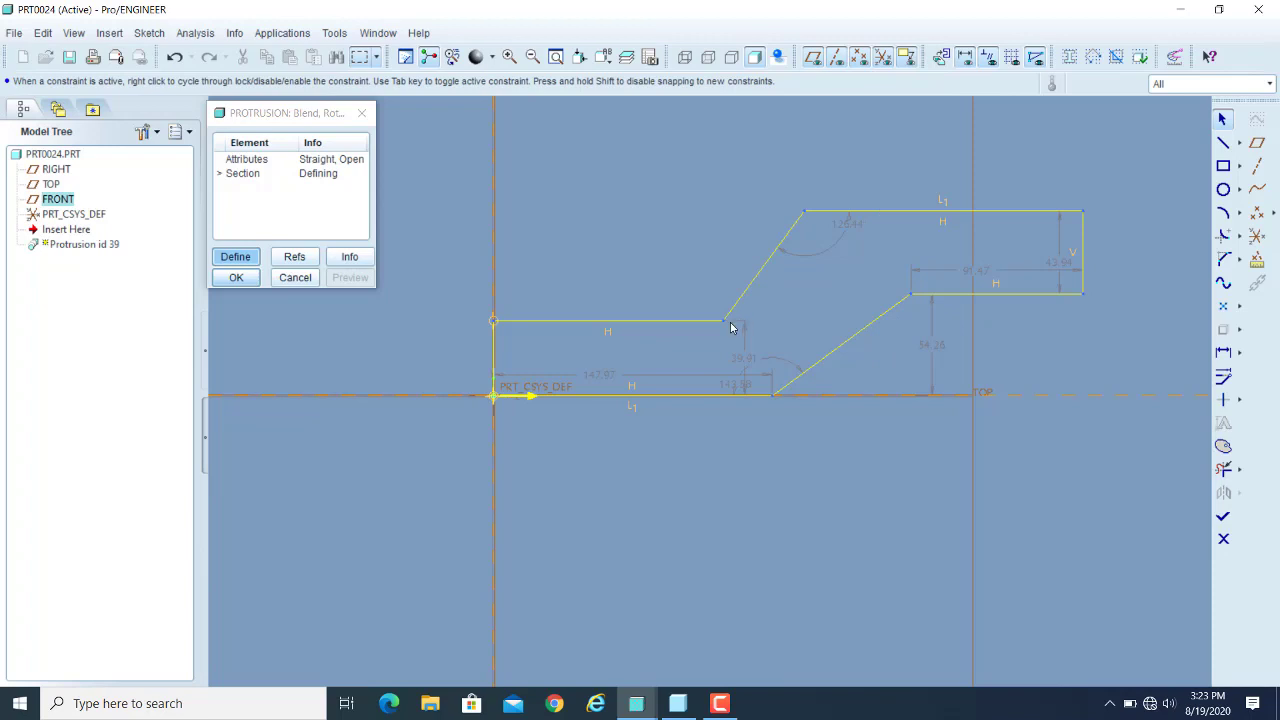
mouse_move(725, 323)
mouse_down()
mouse_move(680, 320)
mouse_move(749, 324)
mouse_move(662, 318)
mouse_up()
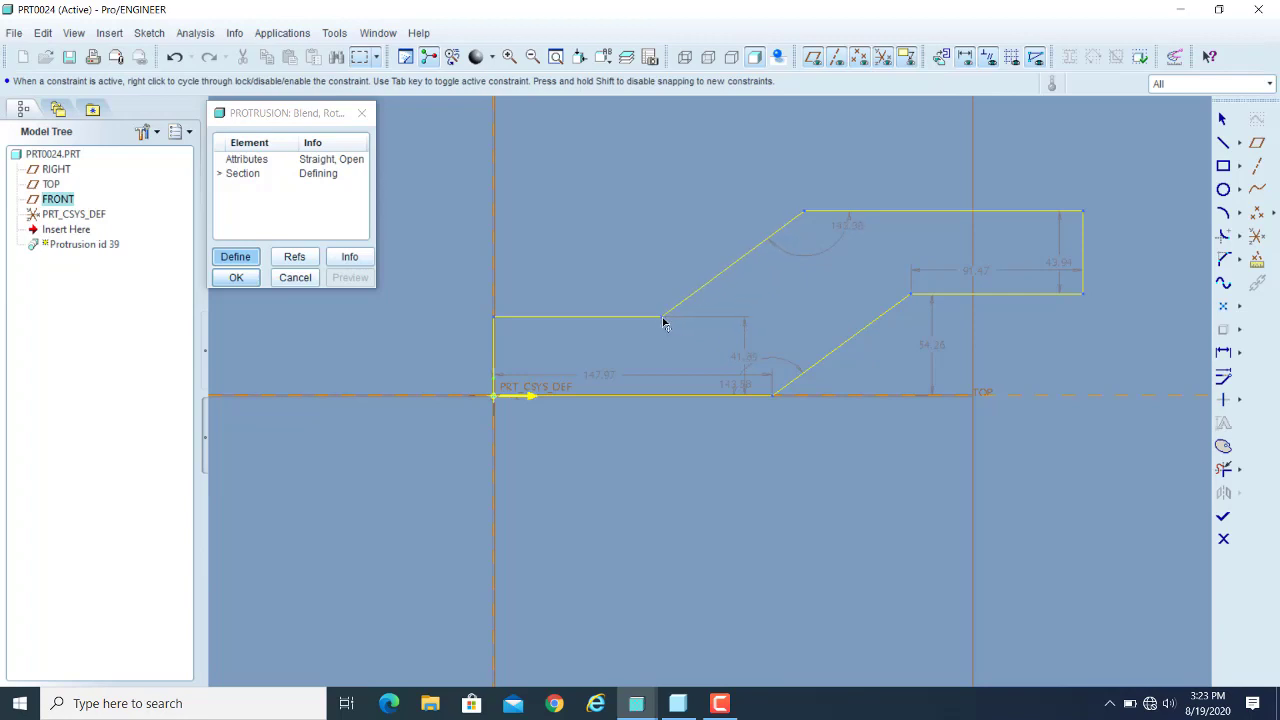
mouse_move(750, 259)
mouse_down()
mouse_move(771, 277)
mouse_move(745, 270)
mouse_up()
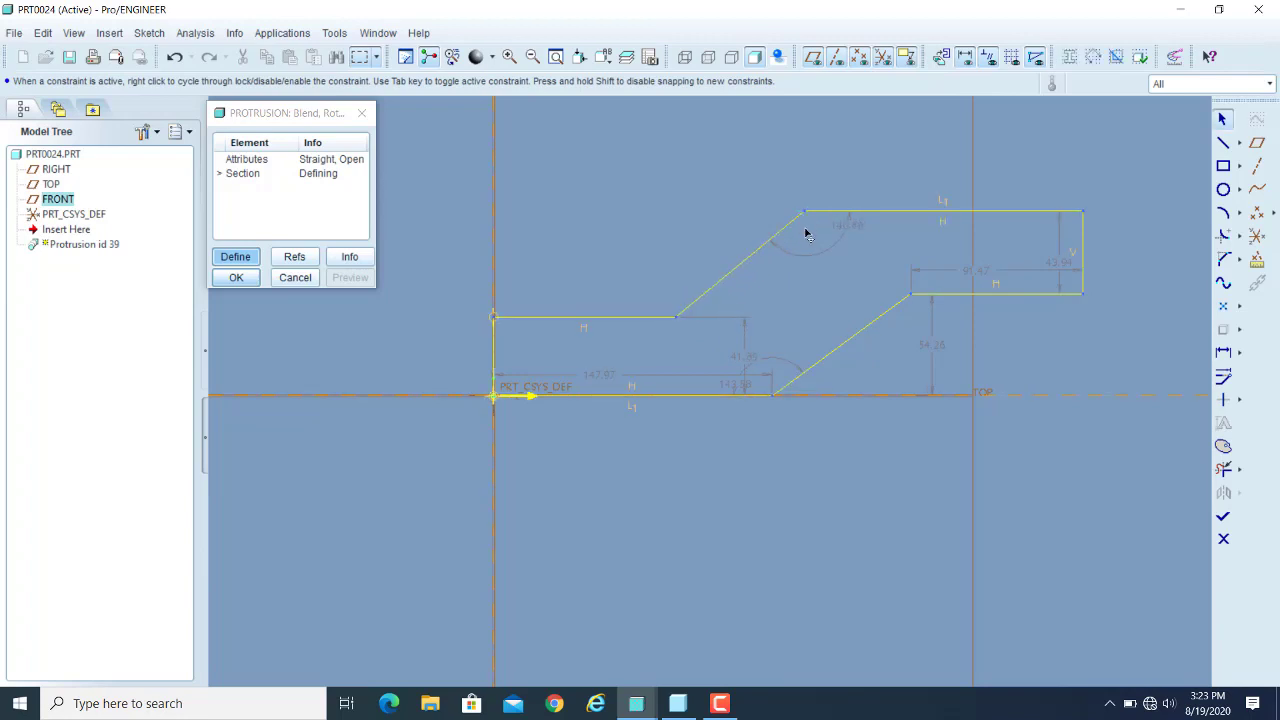
drag(804, 212, 809, 254)
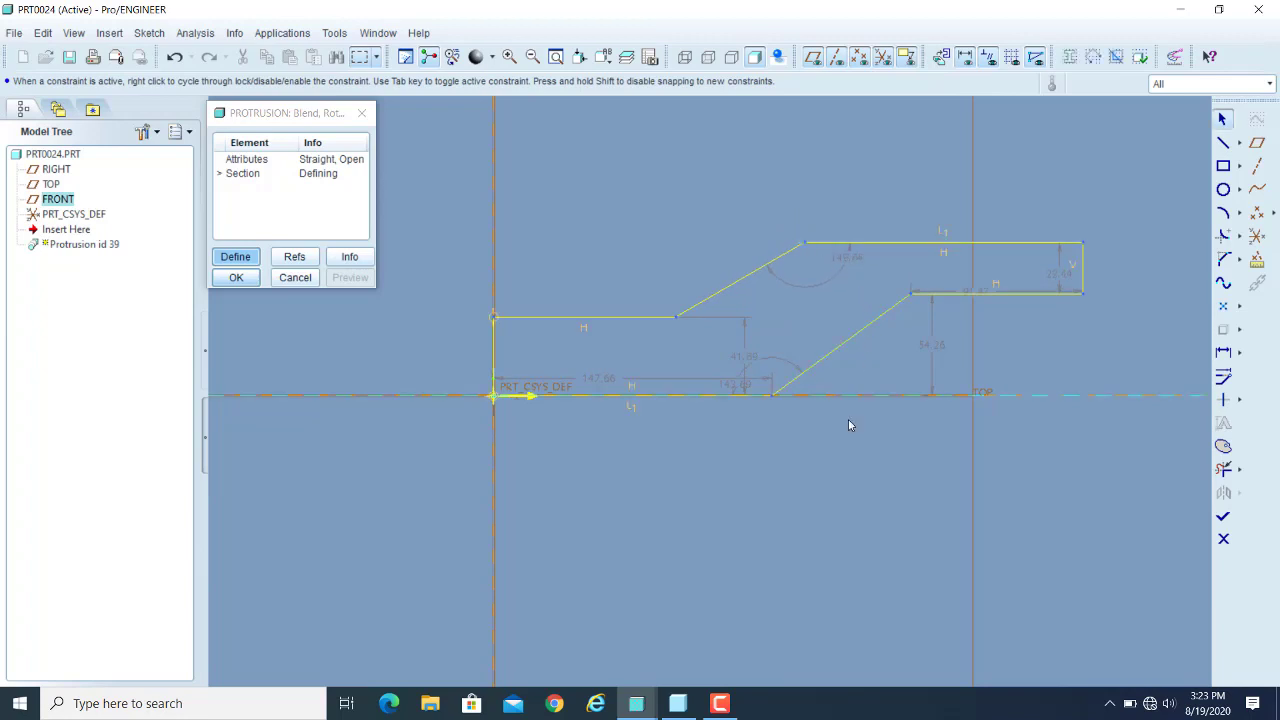
click(720, 703)
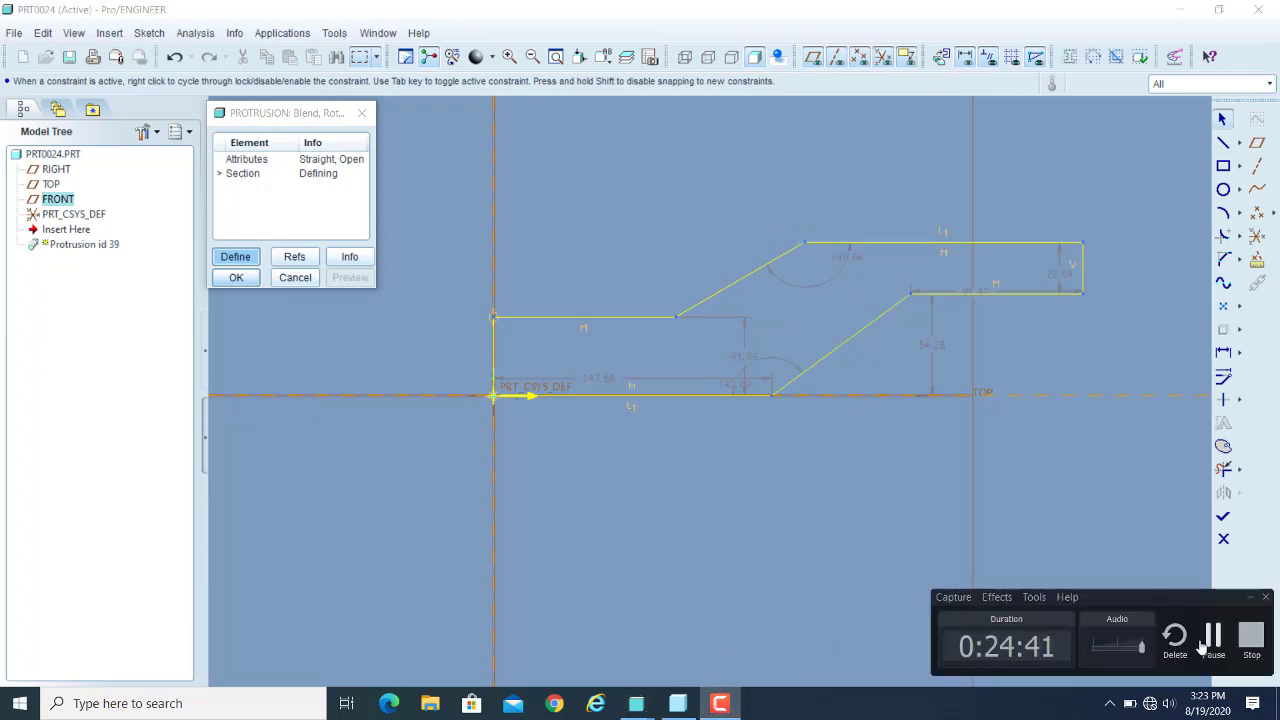
click(927, 365)
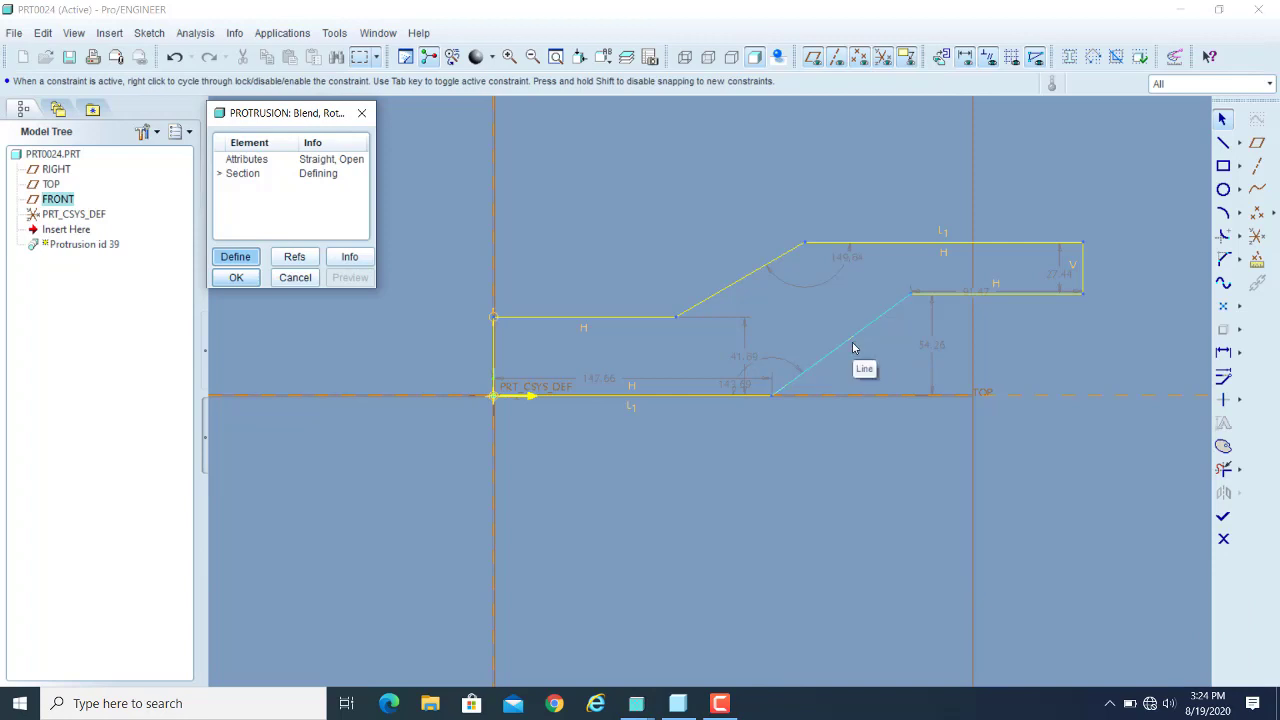
drag(852, 343, 851, 341)
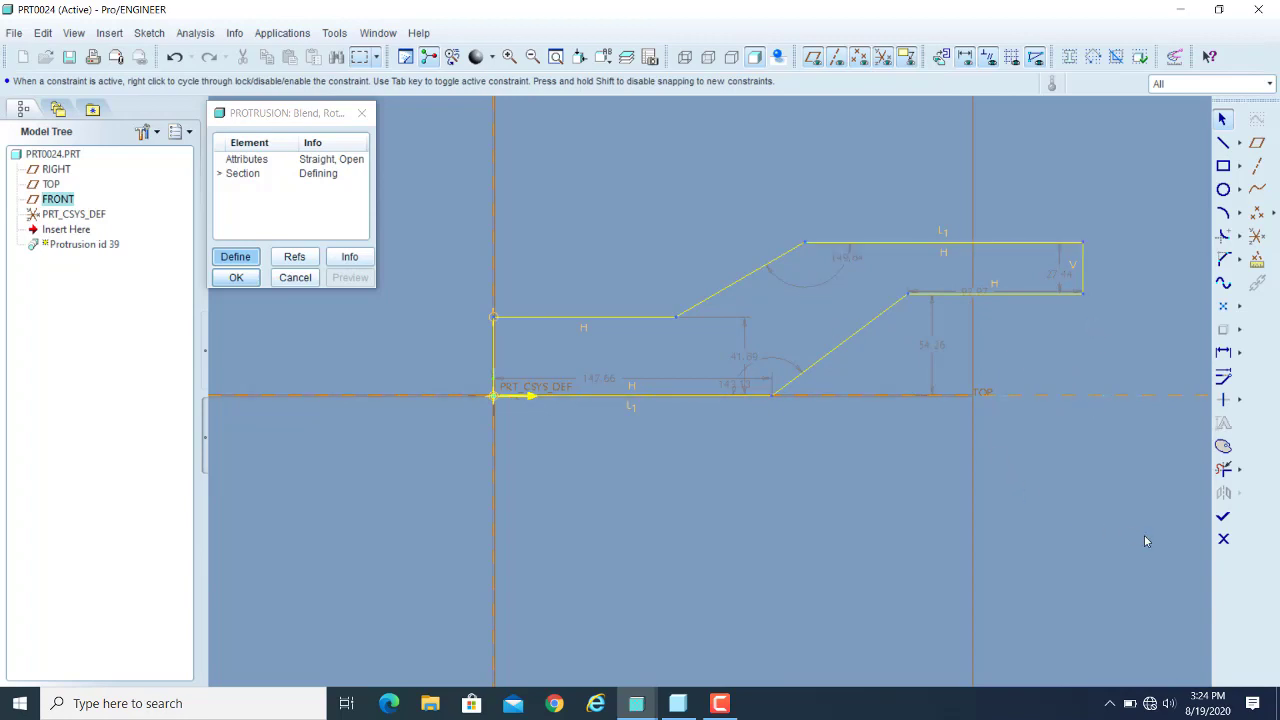
Try to finish the first section sketch, then choose to stay in the sketcher.
click(1223, 518)
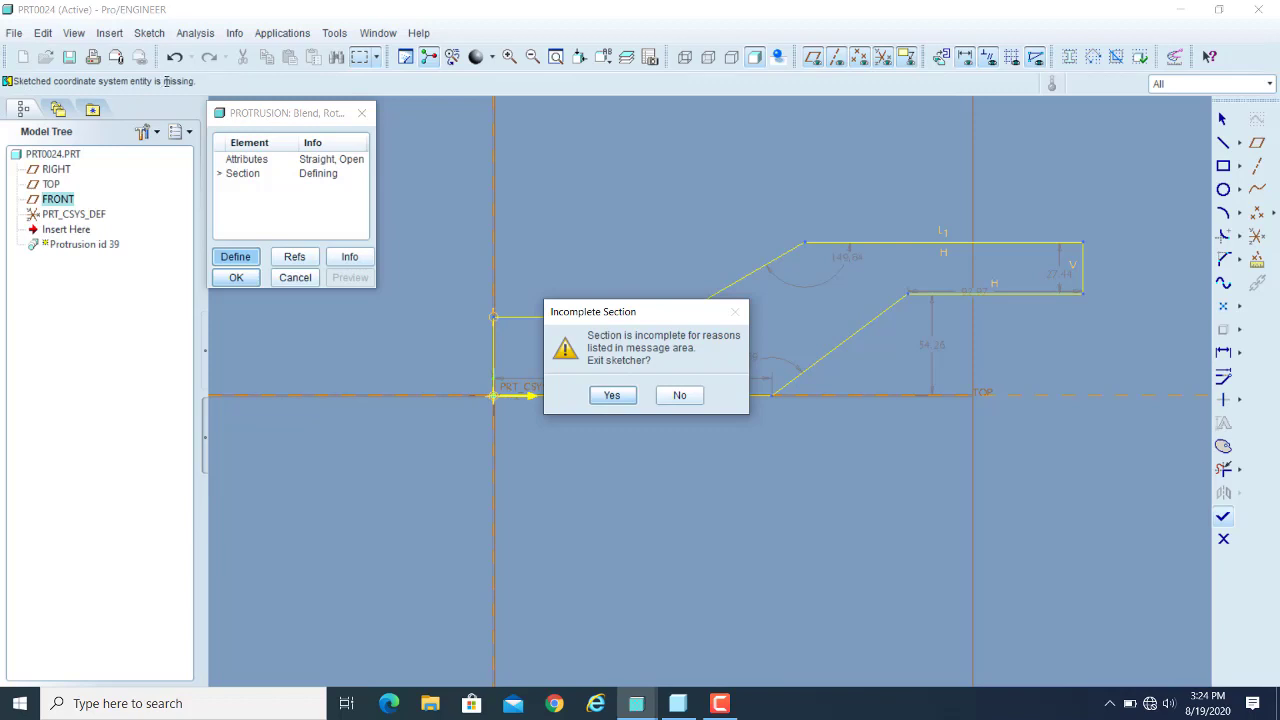
click(685, 398)
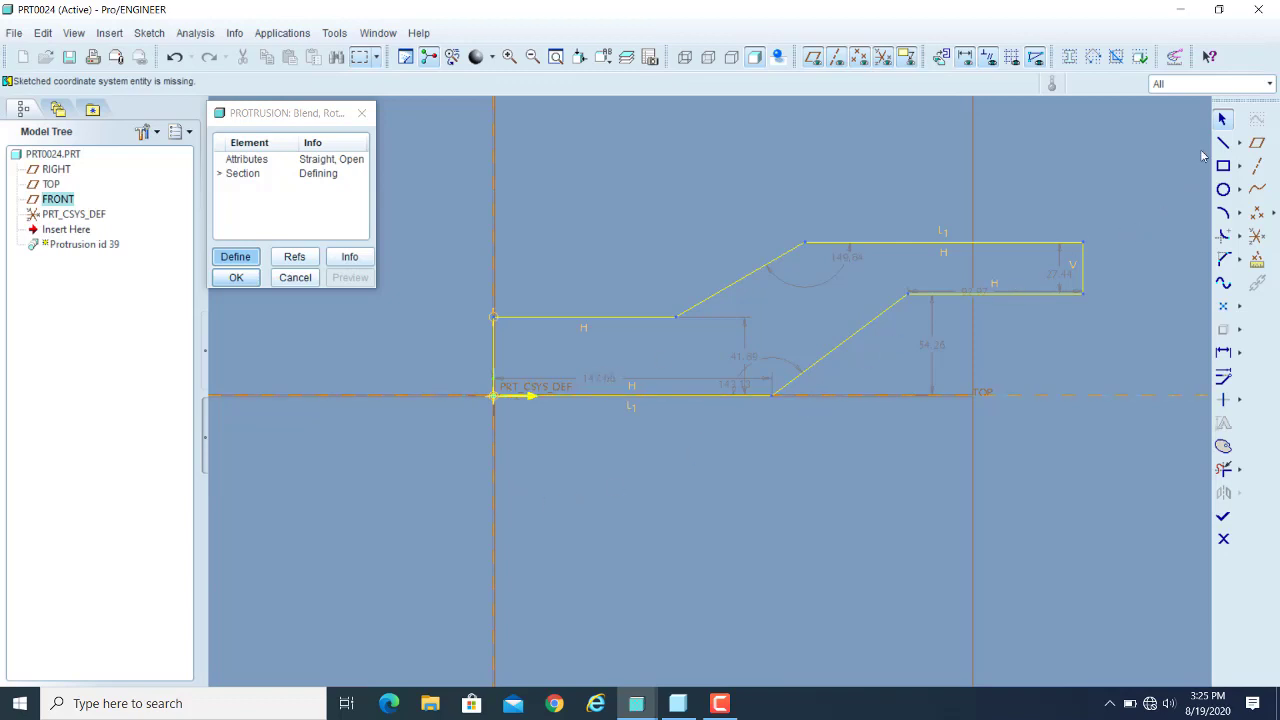
Place a sketched coordinate system on the TOP reference line, about 45 outside the profile's origin-side edge.
click(1239, 143)
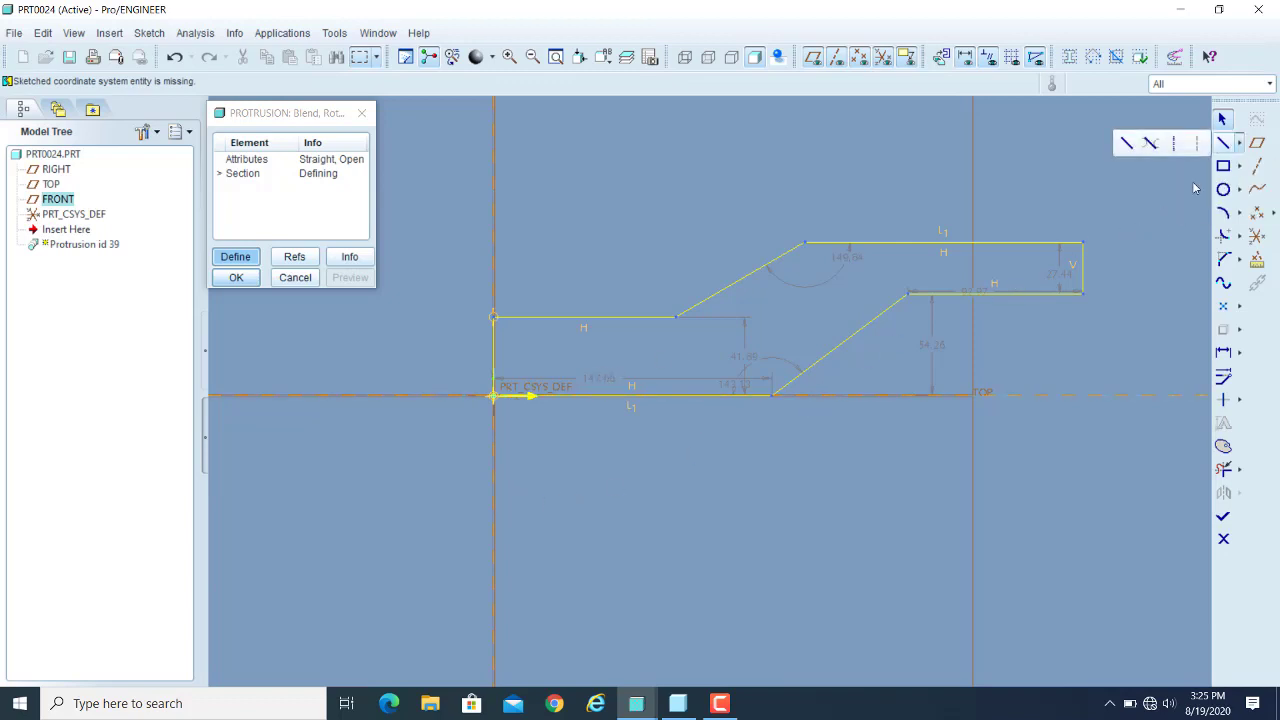
click(1240, 145)
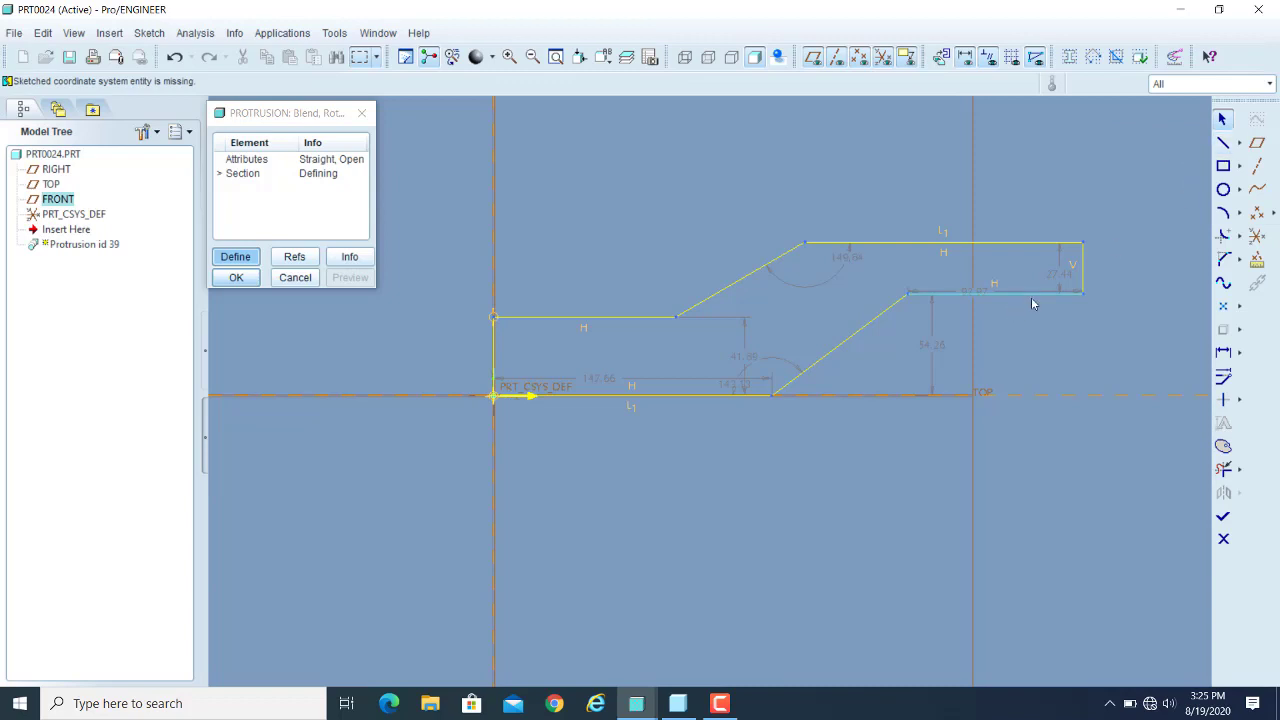
scroll(1034, 303, down, 2)
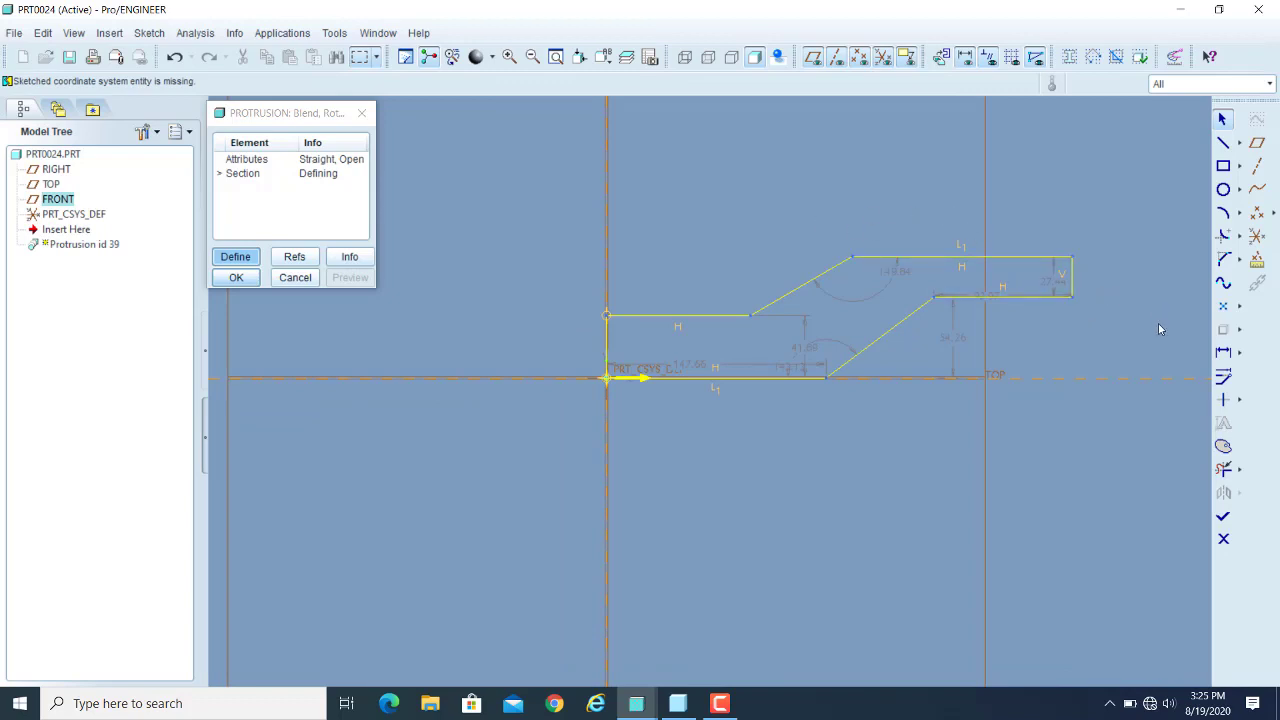
click(1240, 310)
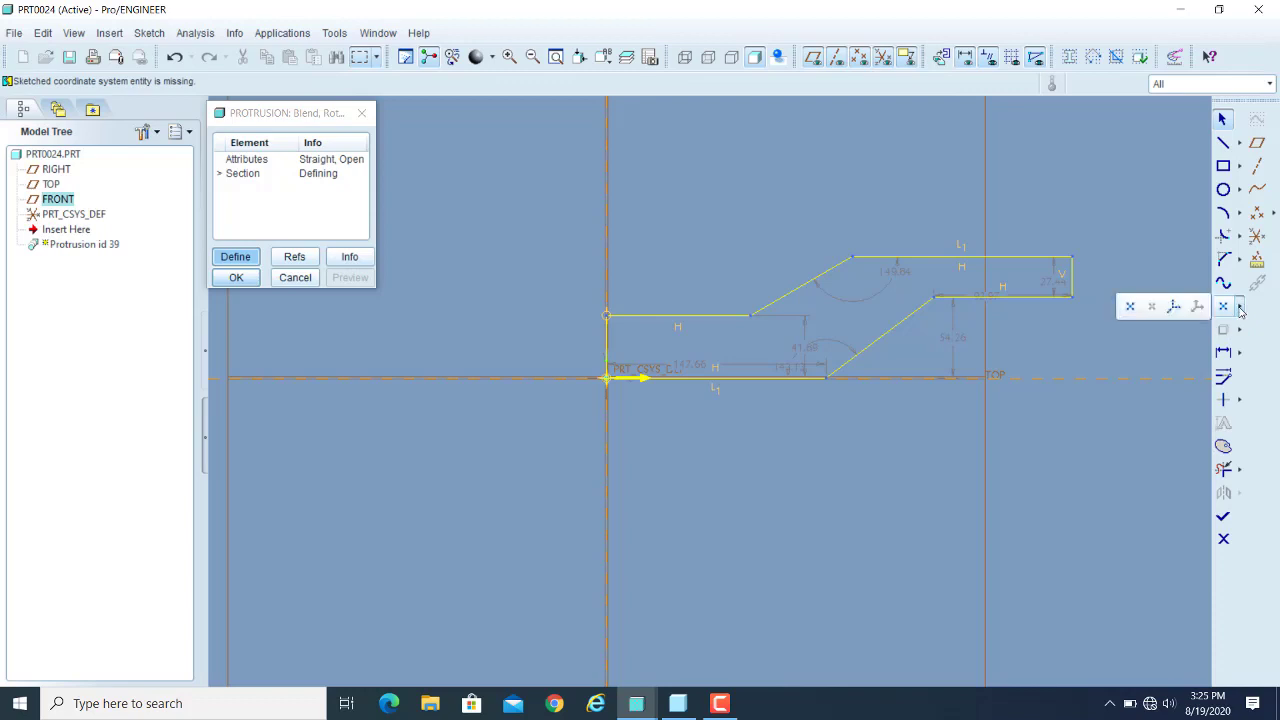
click(1174, 308)
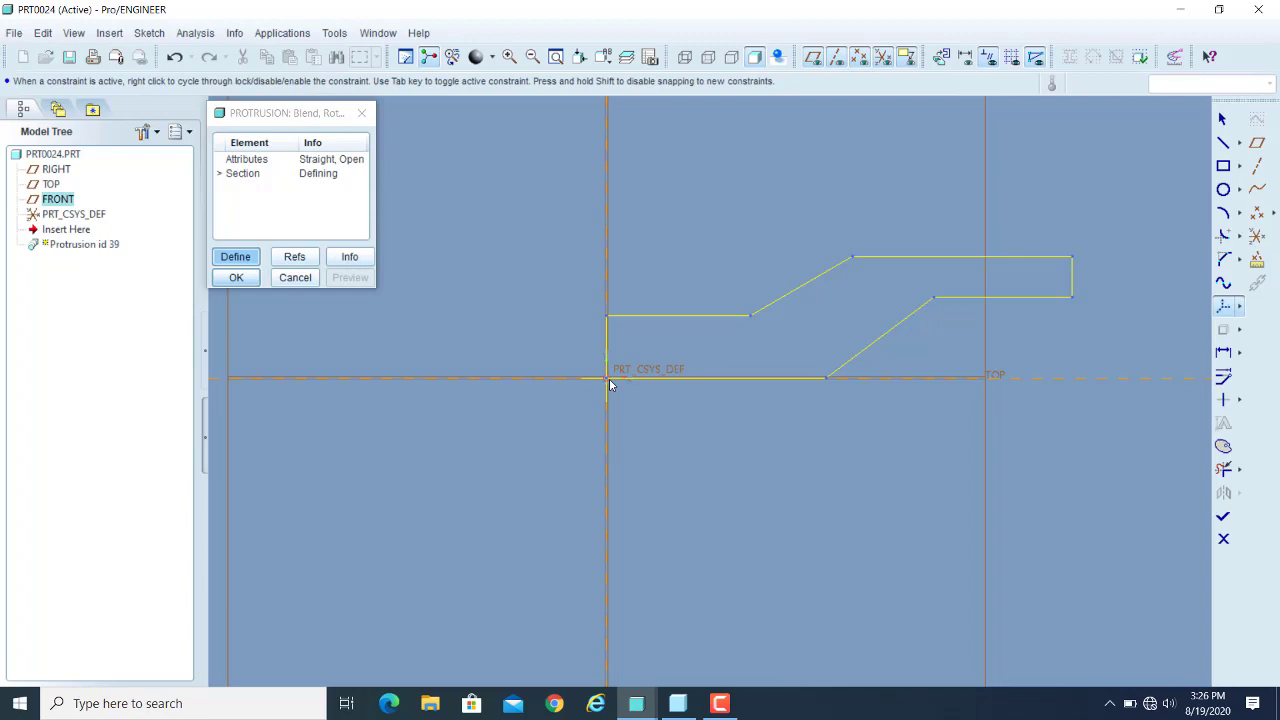
click(539, 378)
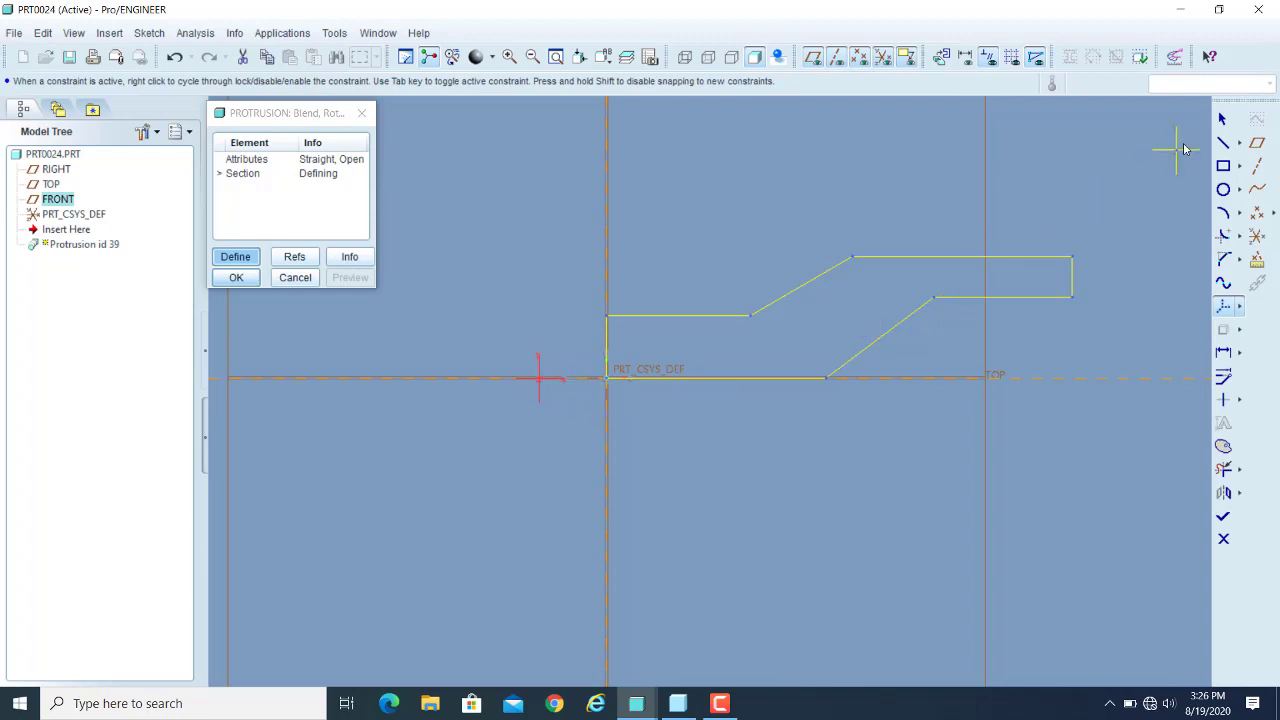
Set the sketched coordinate system's horizontal distance from the profile's origin corner to 50.
scroll(566, 400, up, 3)
double_click(569, 370)
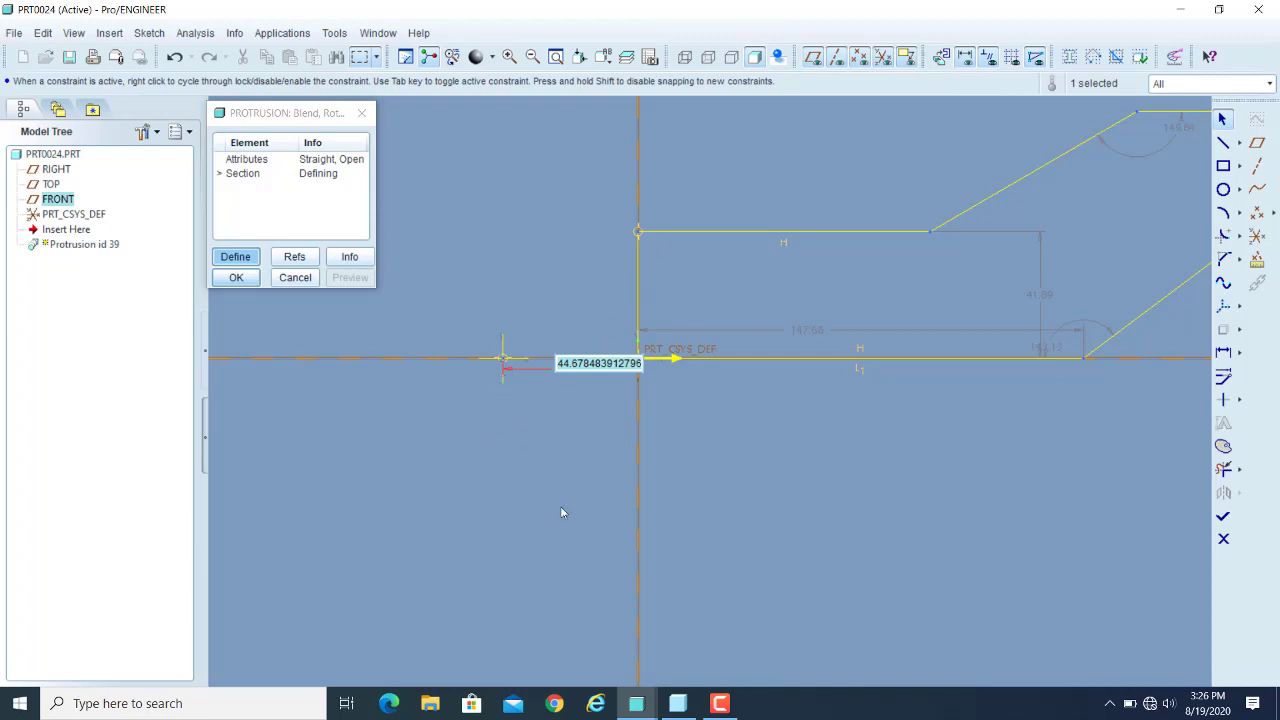
key(BackSpace)
text(50)
key(Return)
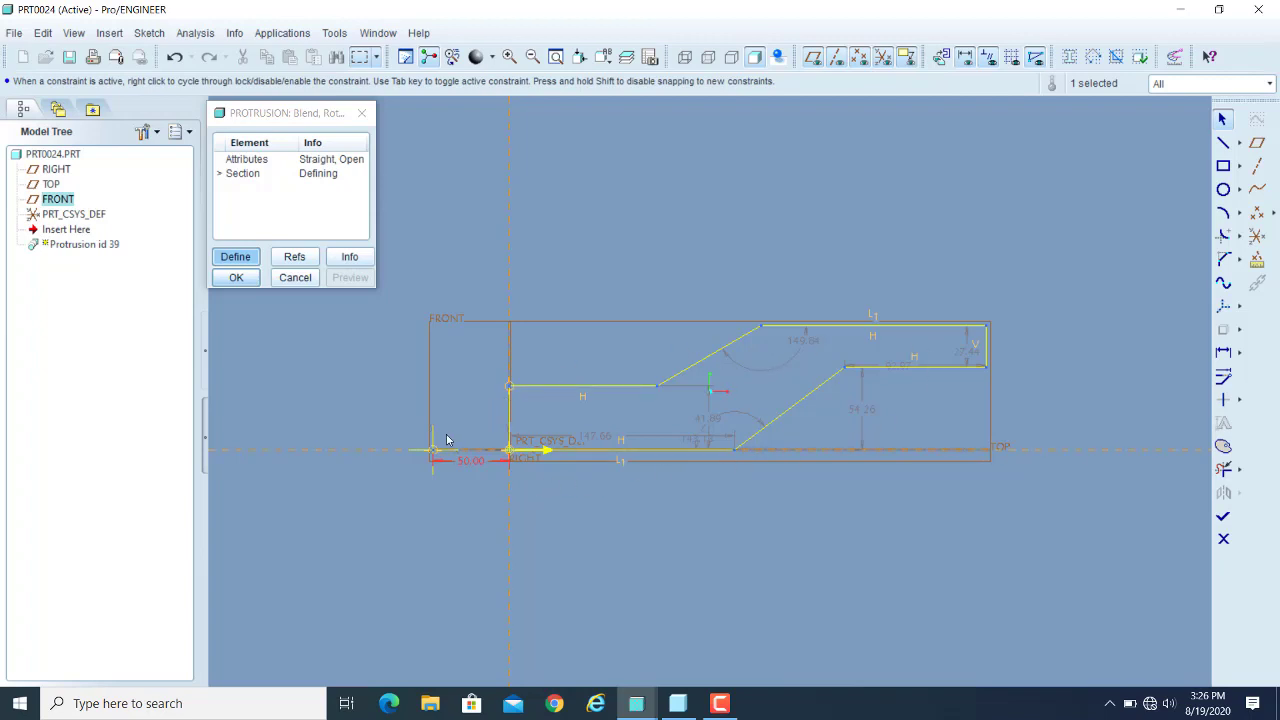
Finish the first section sketch and accept a y-axis rotation angle of 45 degrees for section 2.
click(1223, 518)
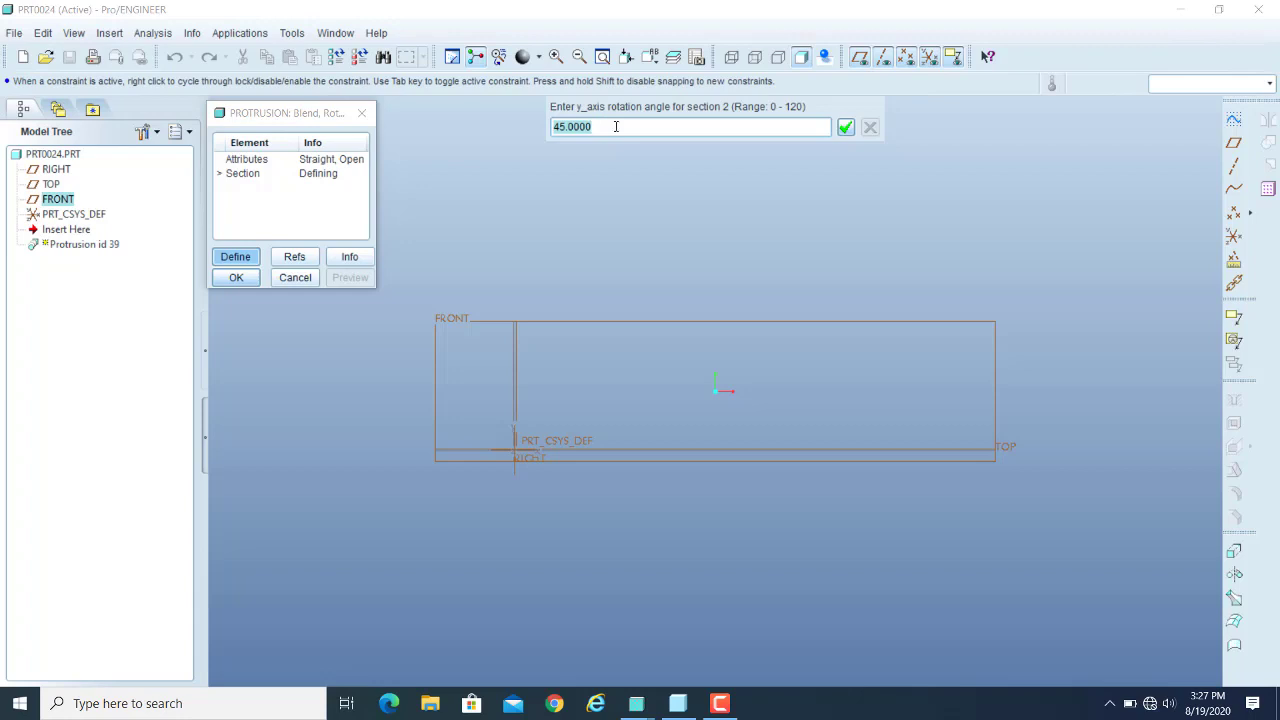
key(Return)
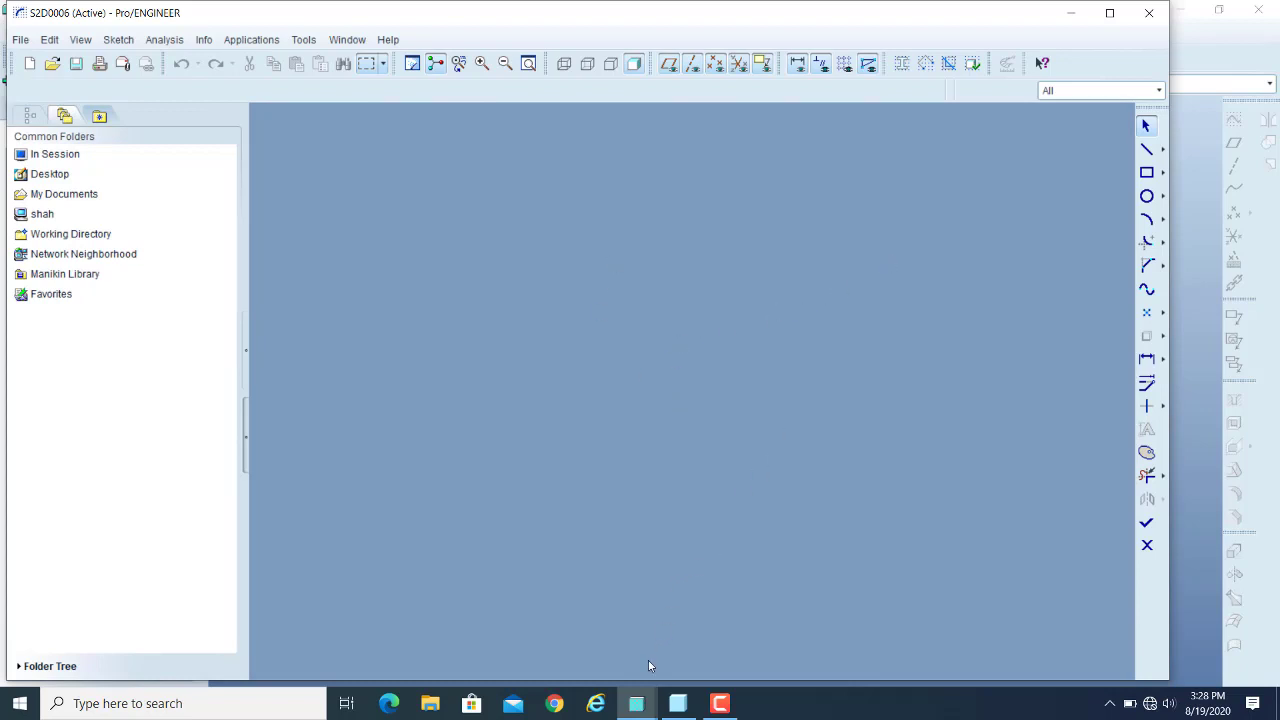
Import the in-session section file s2d0005.sec from the file system into the second section sketch.
mouse_move(636, 704)
click(116, 40)
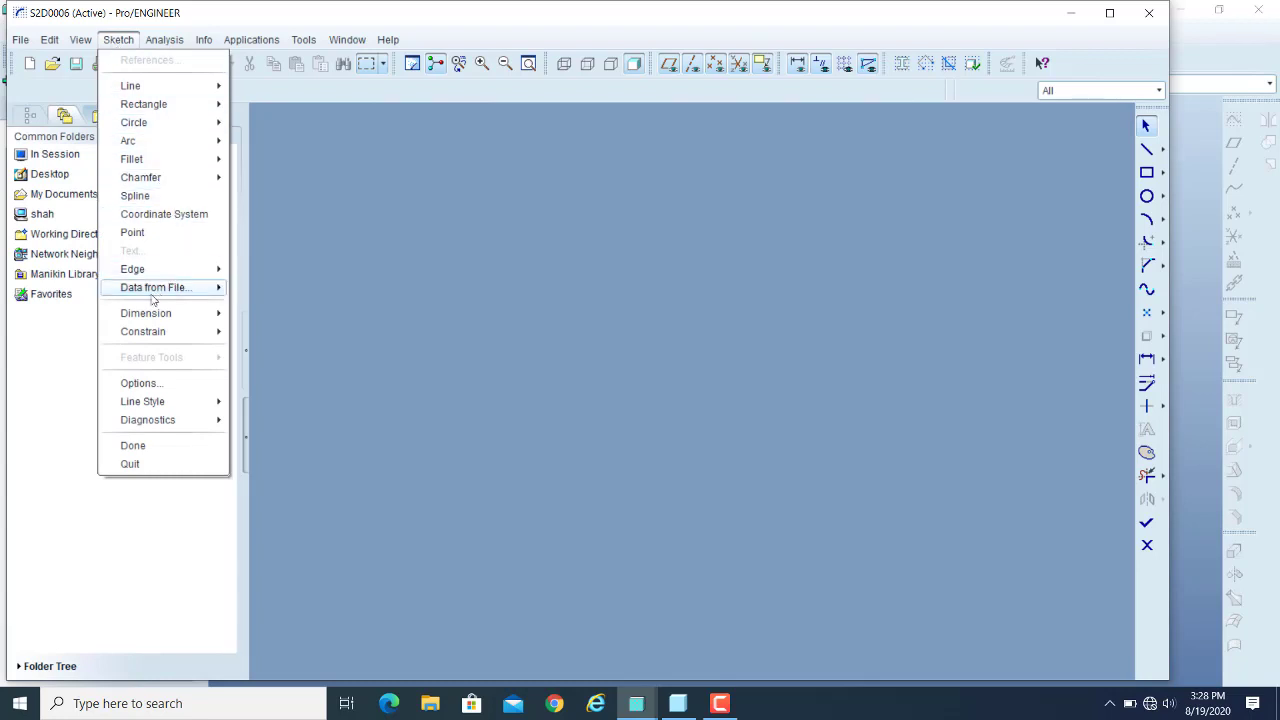
mouse_move(152, 296)
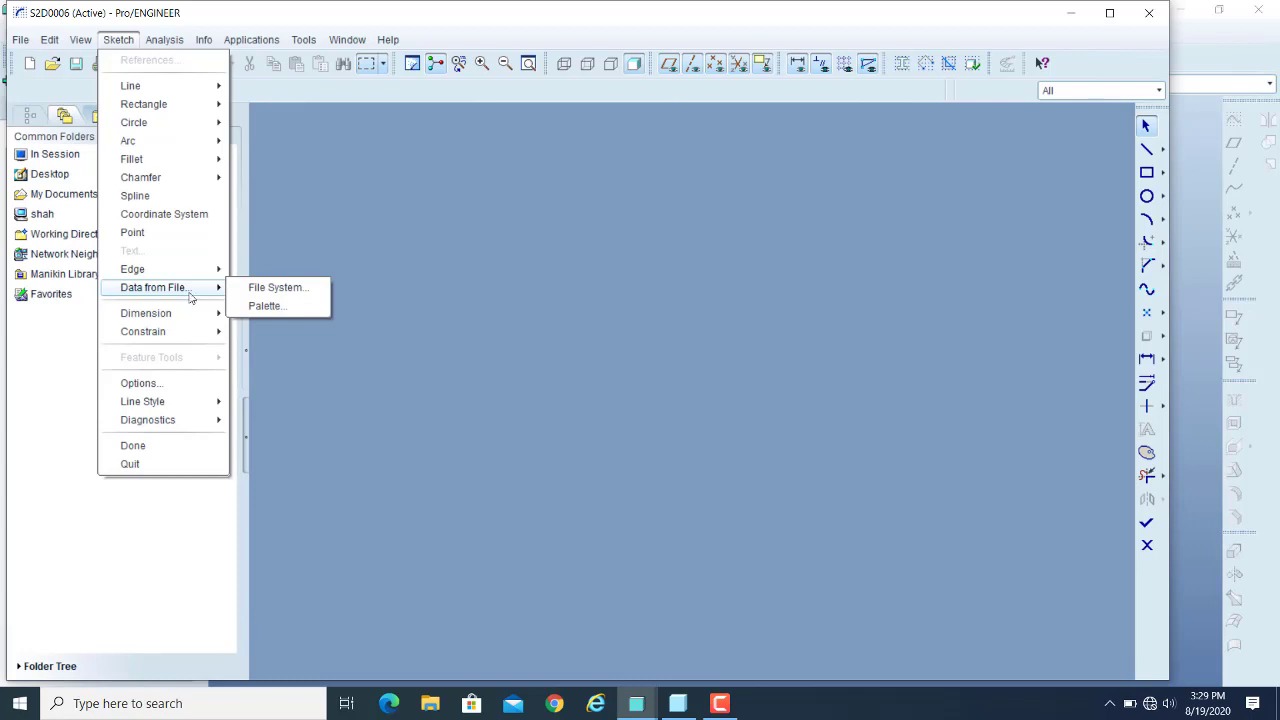
click(777, 209)
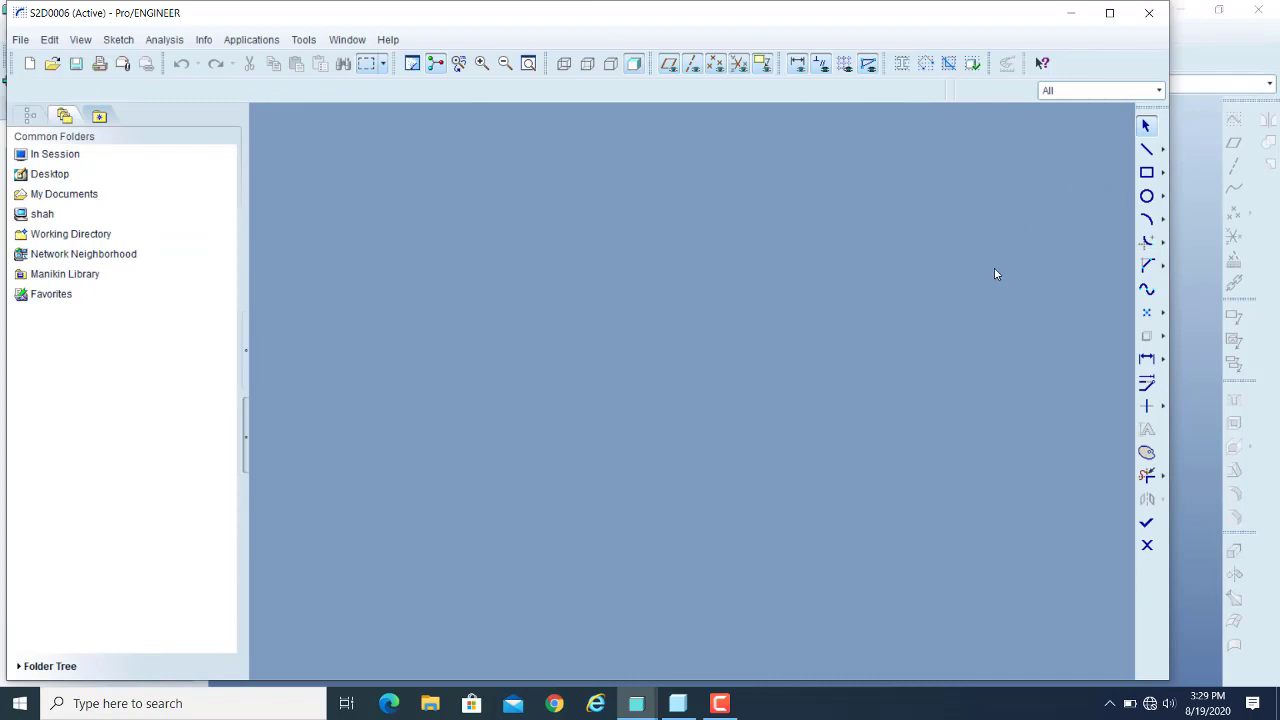
click(121, 42)
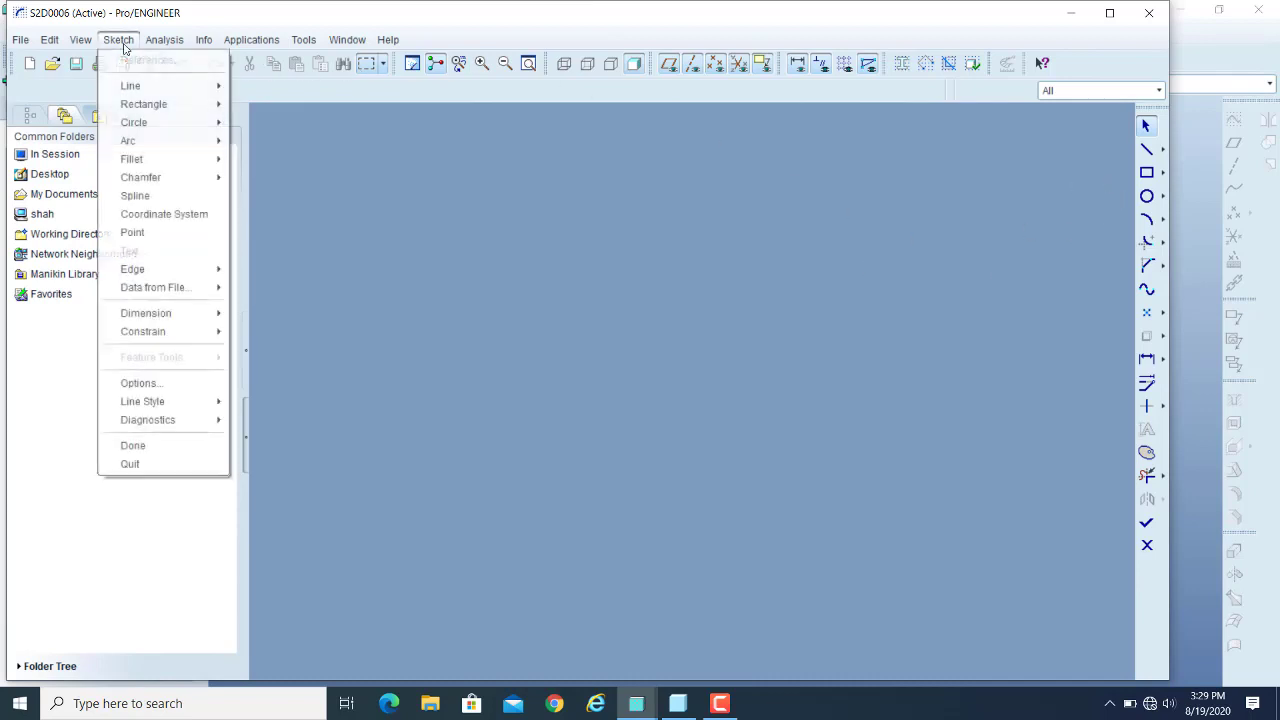
mouse_move(196, 290)
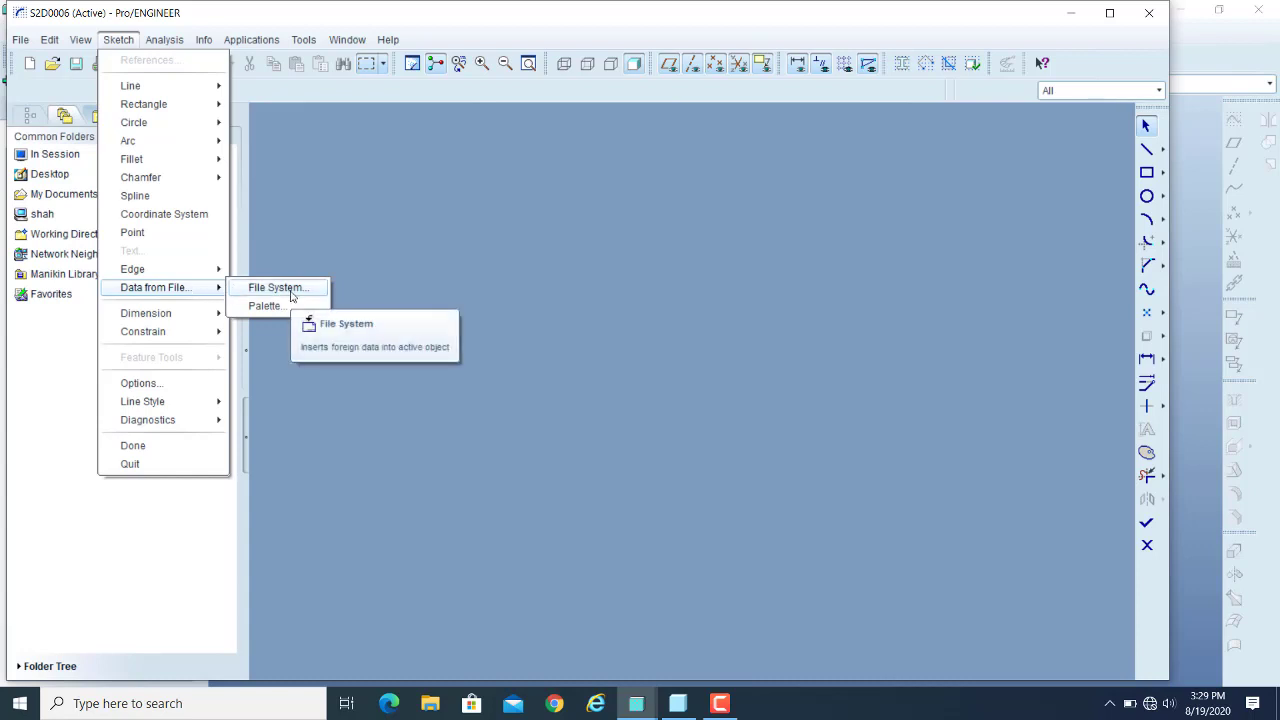
click(289, 288)
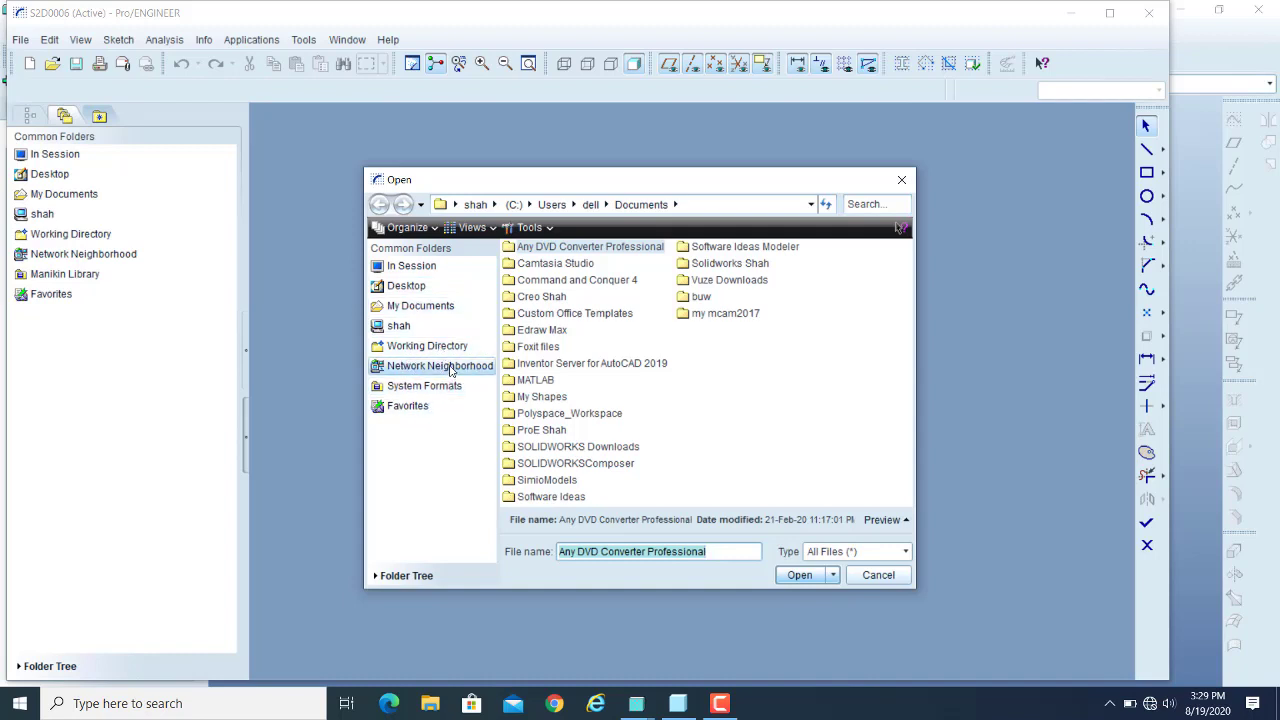
click(408, 350)
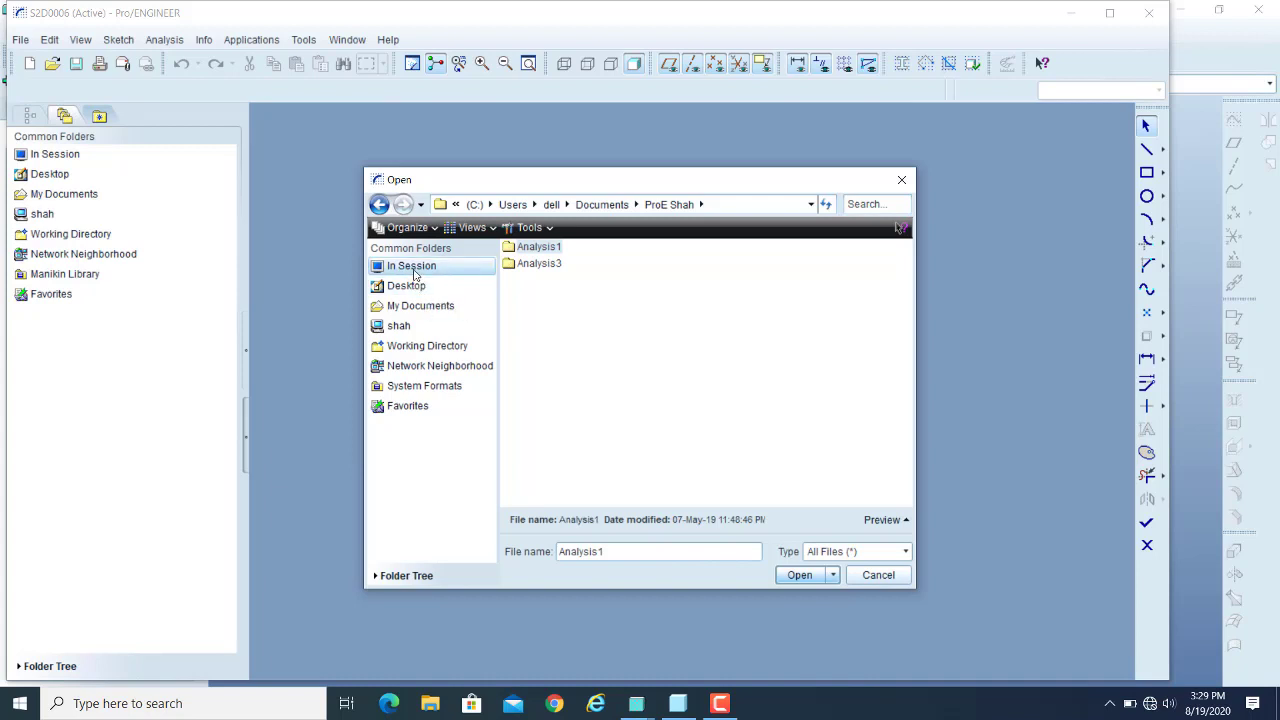
click(413, 268)
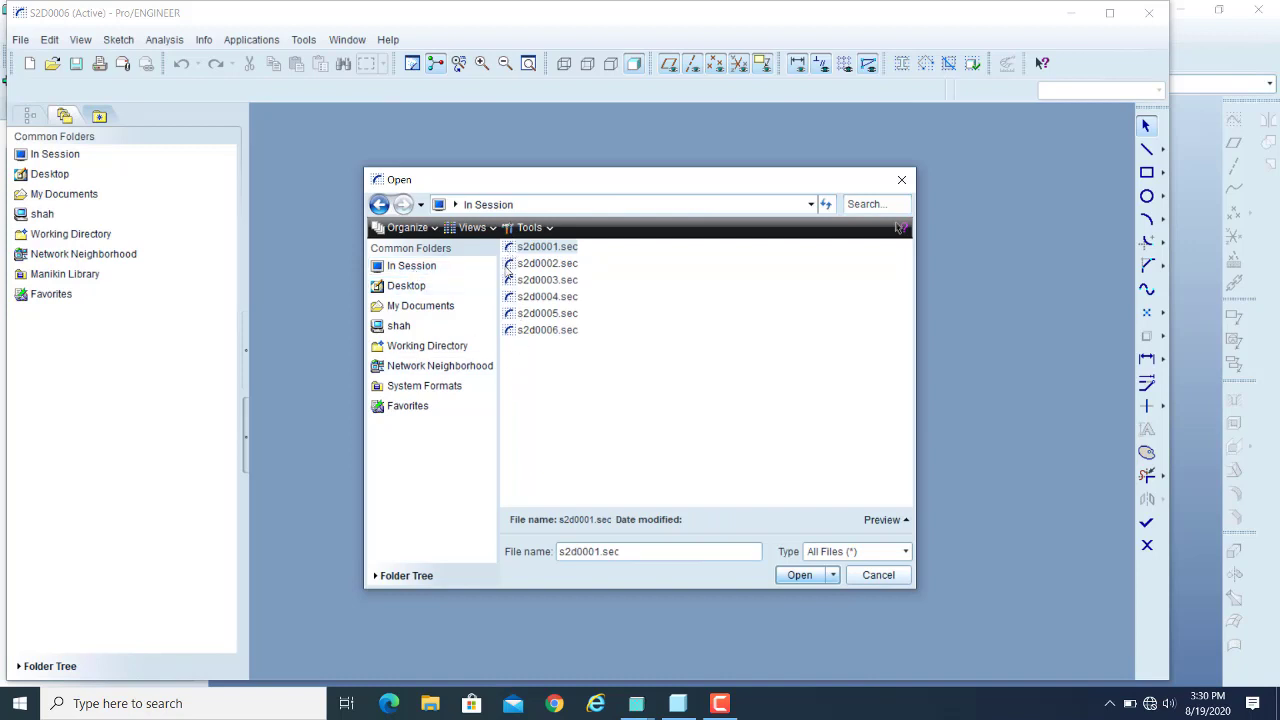
mouse_move(512, 318)
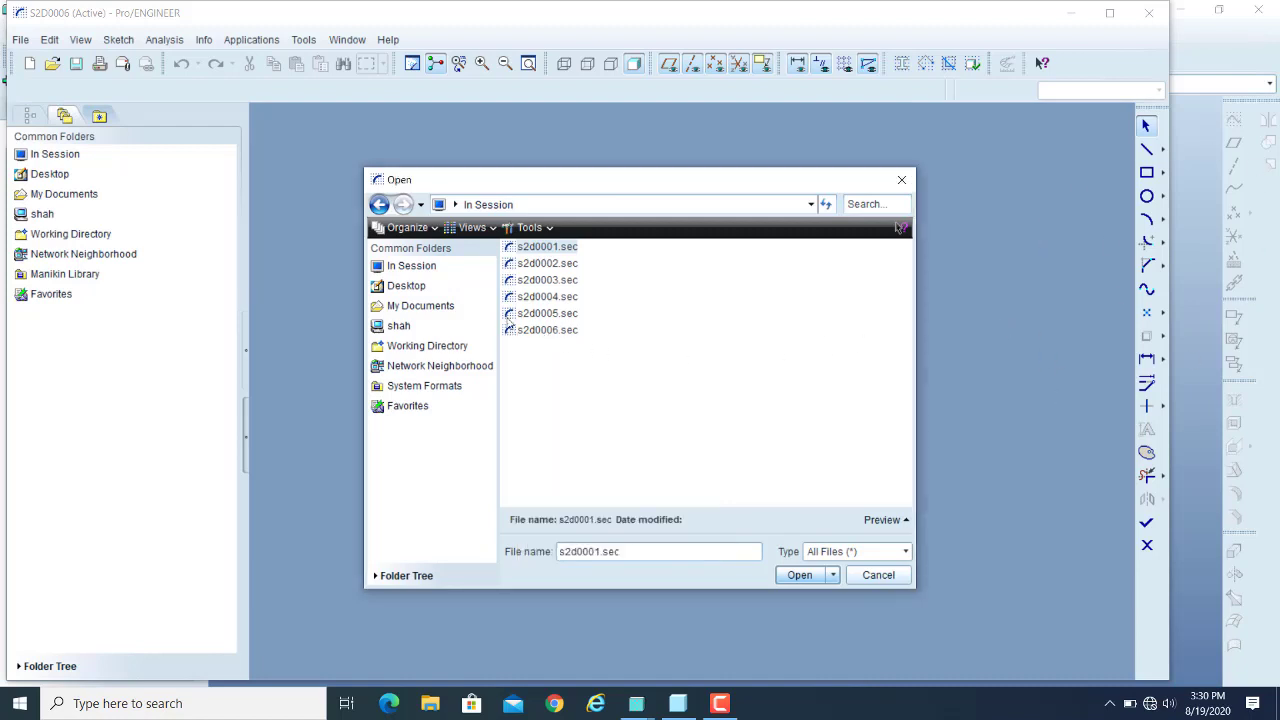
click(512, 318)
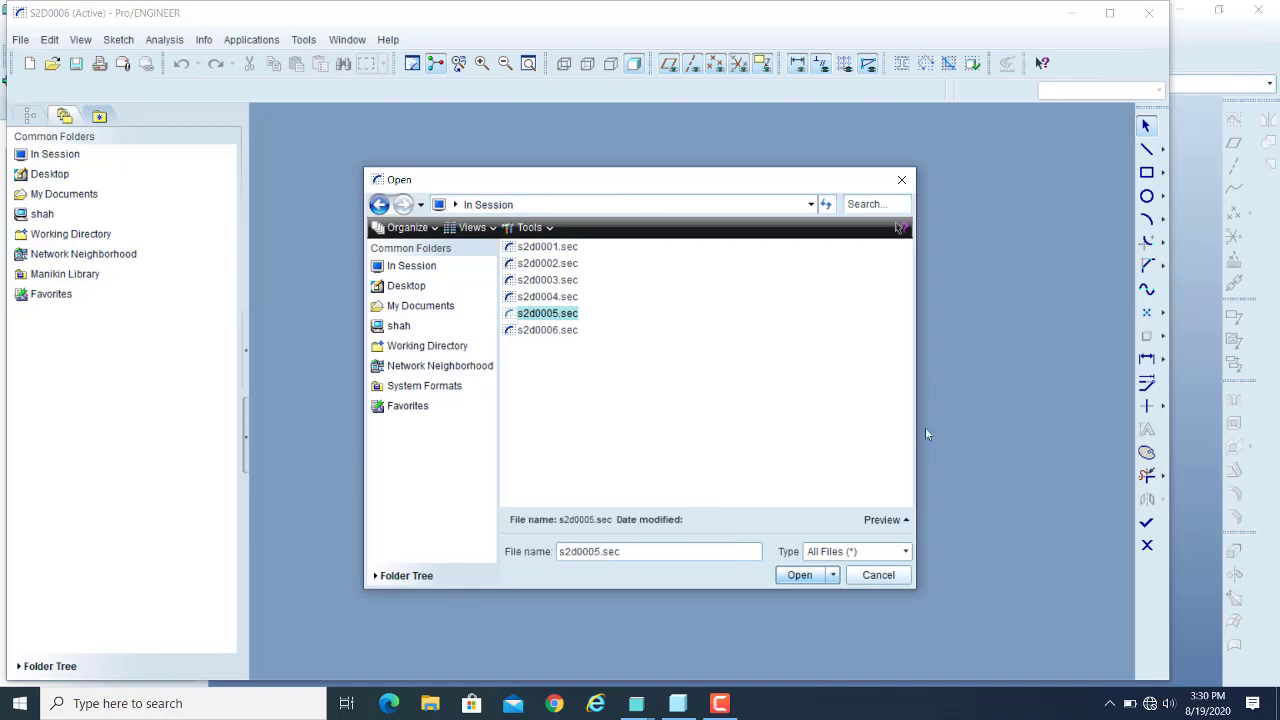
click(800, 575)
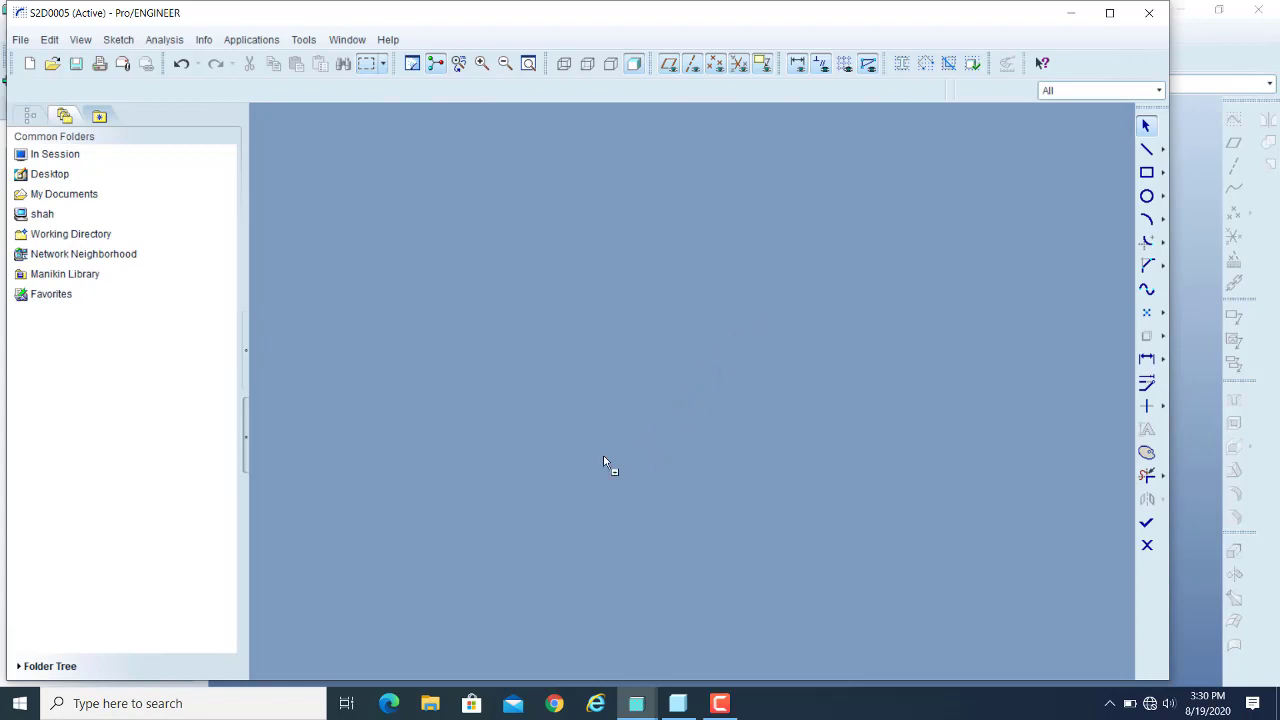
Place the imported stepped profile in the middle of the sketch and set its scale to 0.6.
click(609, 399)
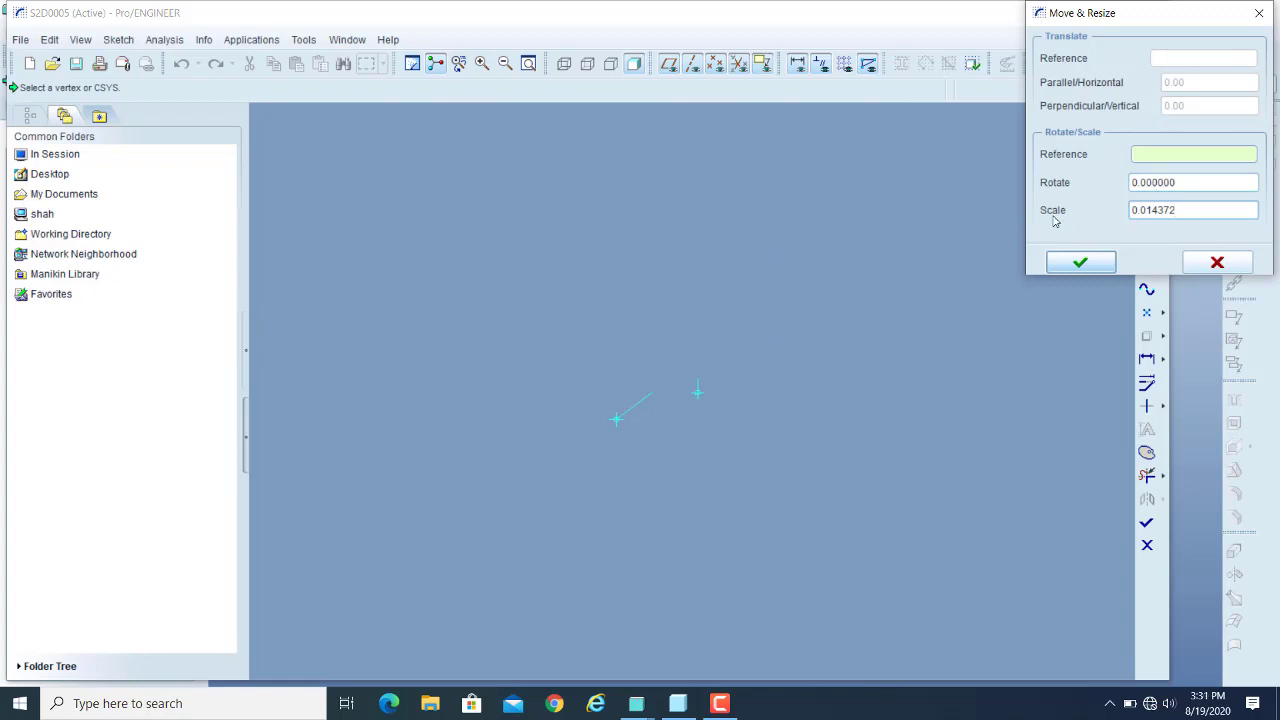
drag(1181, 210, 1128, 210)
text(1)
key(BackSpace)
text(.6)
click(1080, 264)
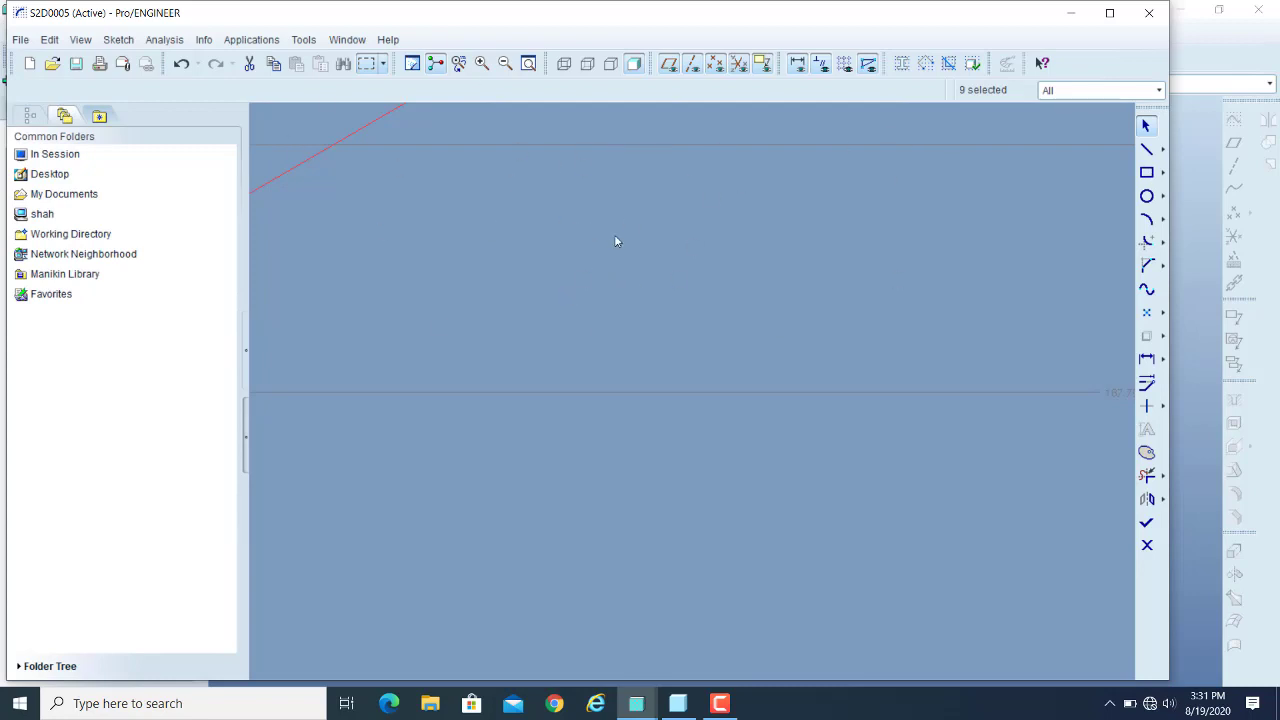
Examine the scaled profile, its dimensions and its offset from the coordinate system, and clear the selection.
scroll(718, 317, up, 5)
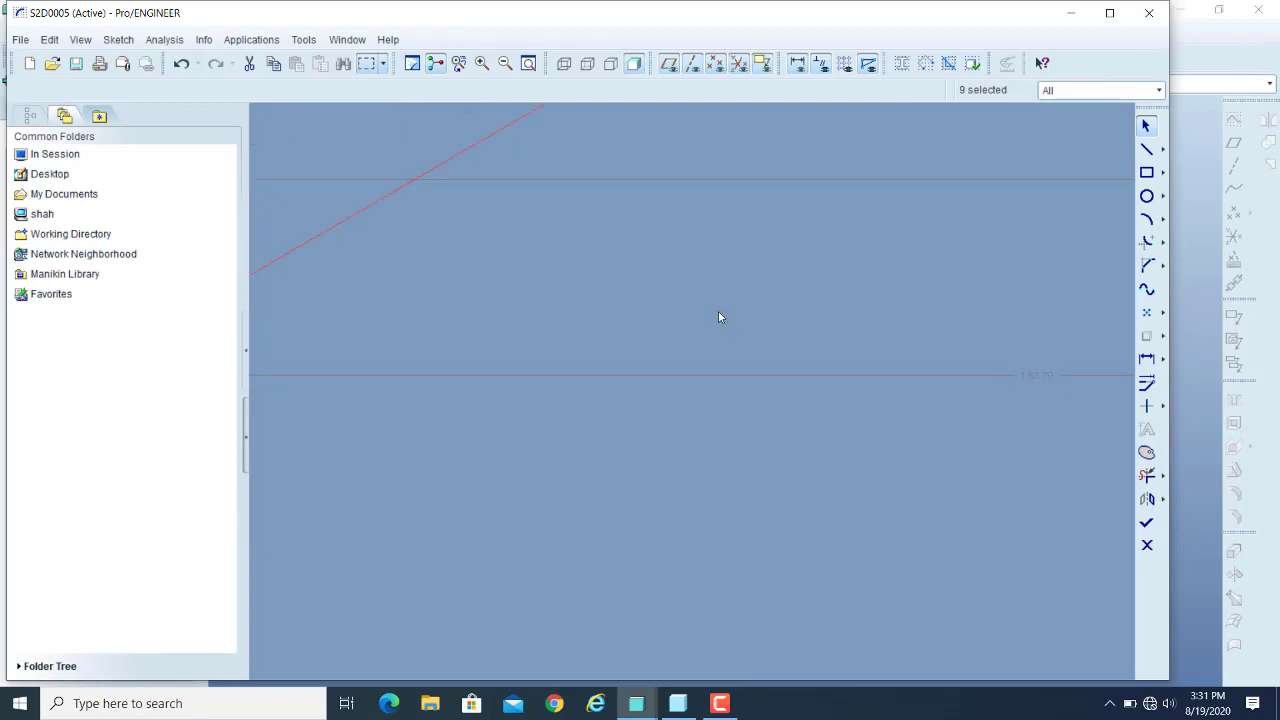
scroll(718, 317, up, 5)
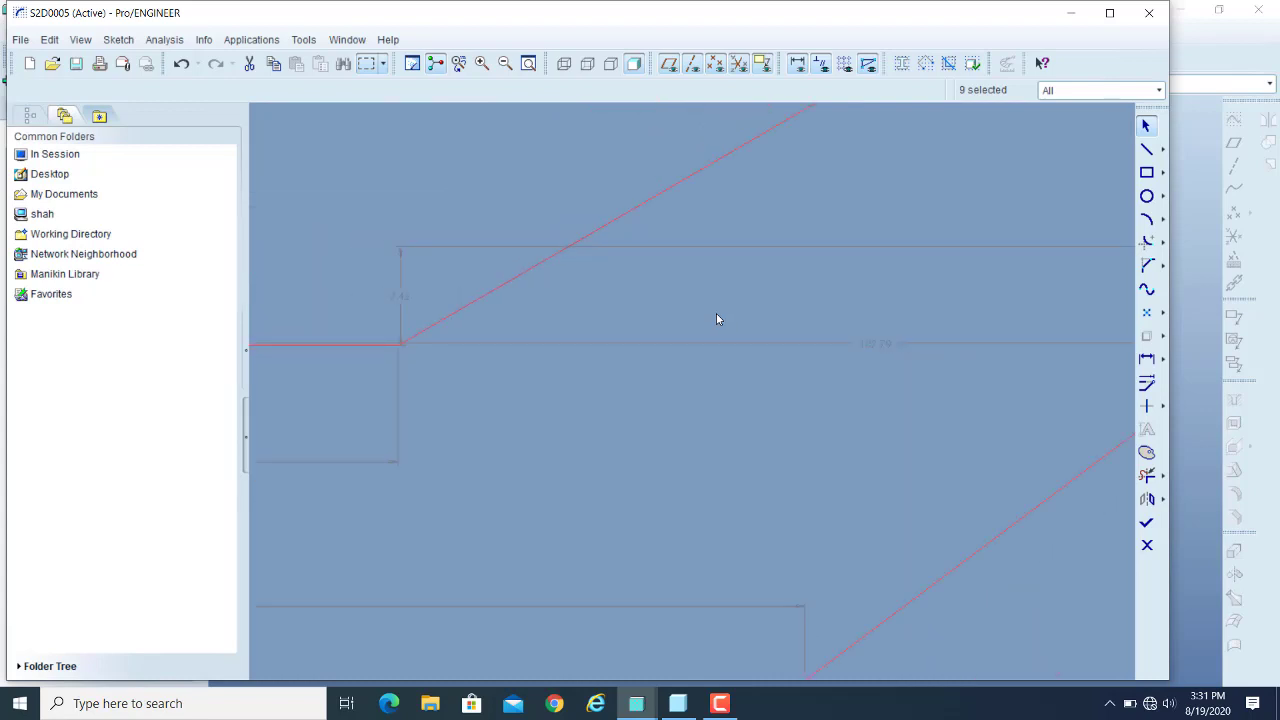
scroll(716, 317, up, 6)
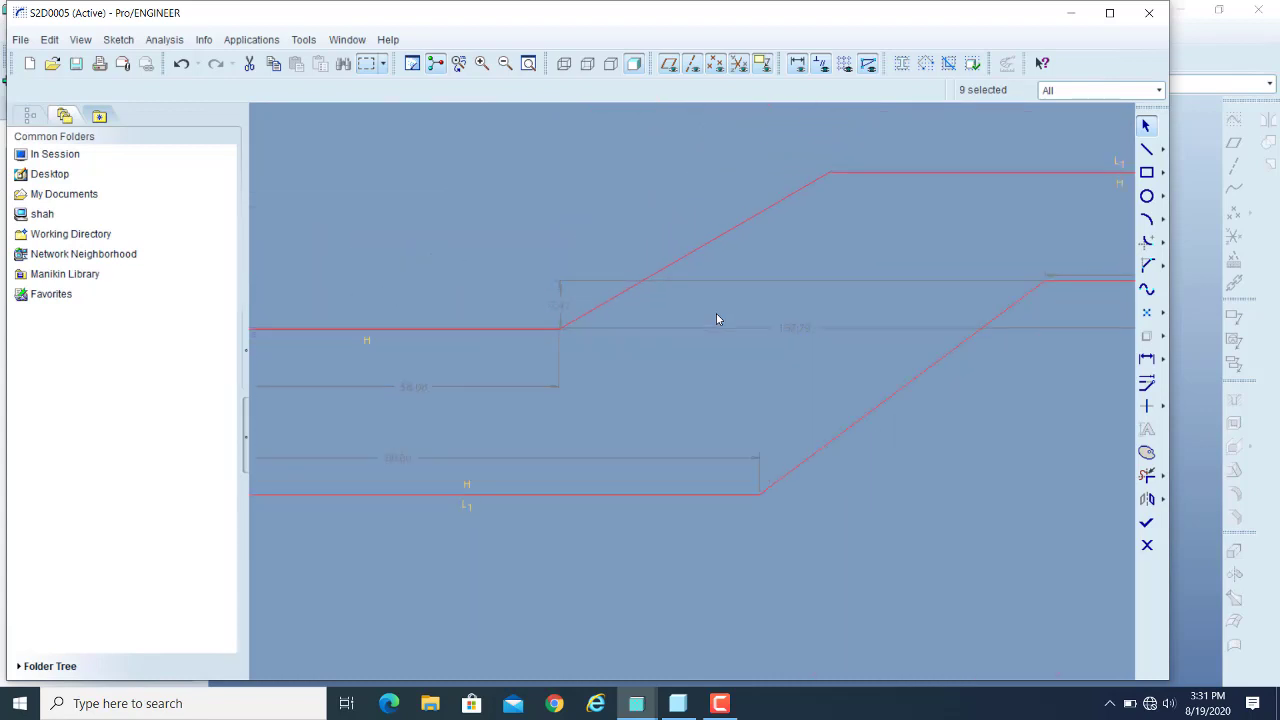
scroll(716, 318, up, 3)
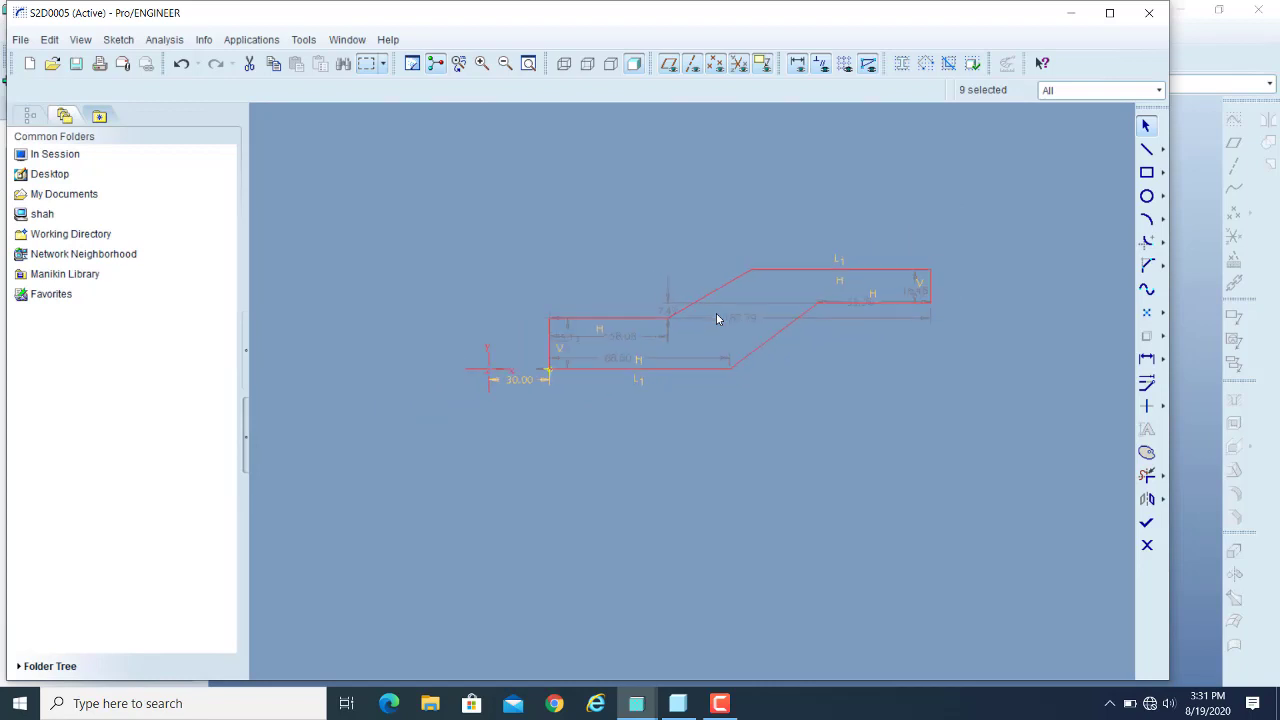
scroll(716, 313, down, 5)
scroll(710, 300, up, 4)
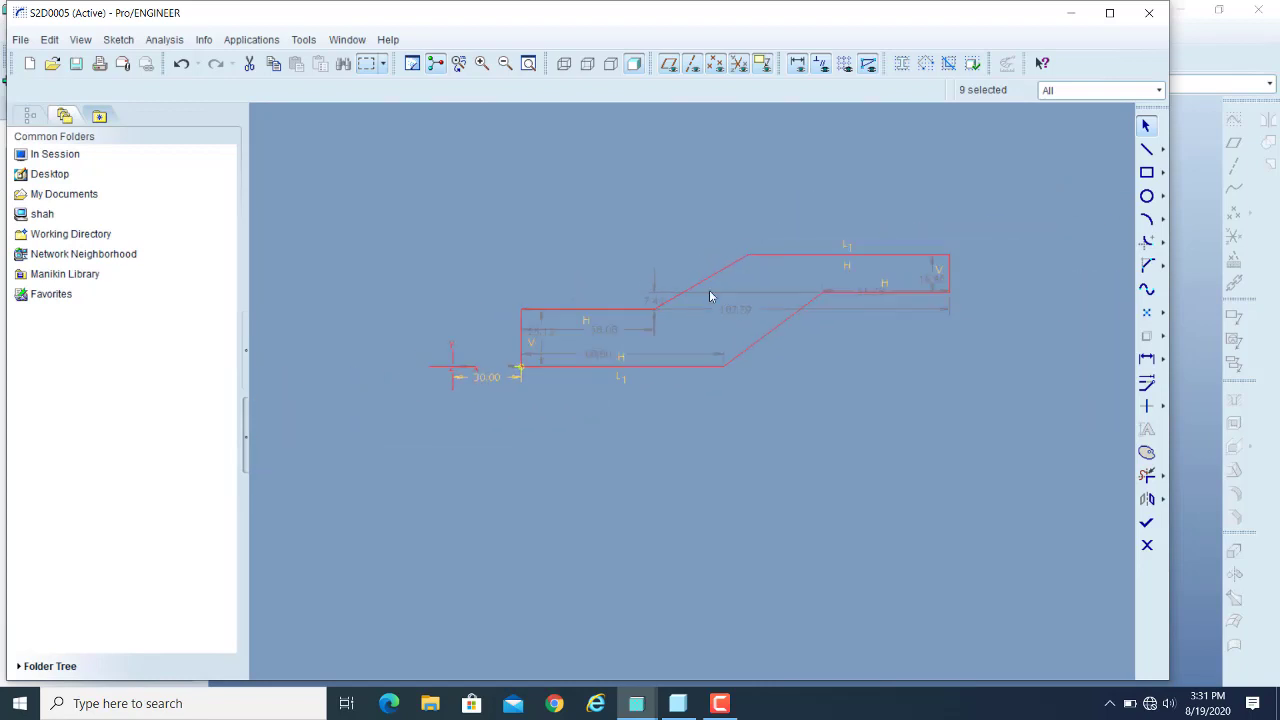
scroll(840, 252, down, 3)
scroll(650, 310, up, 2)
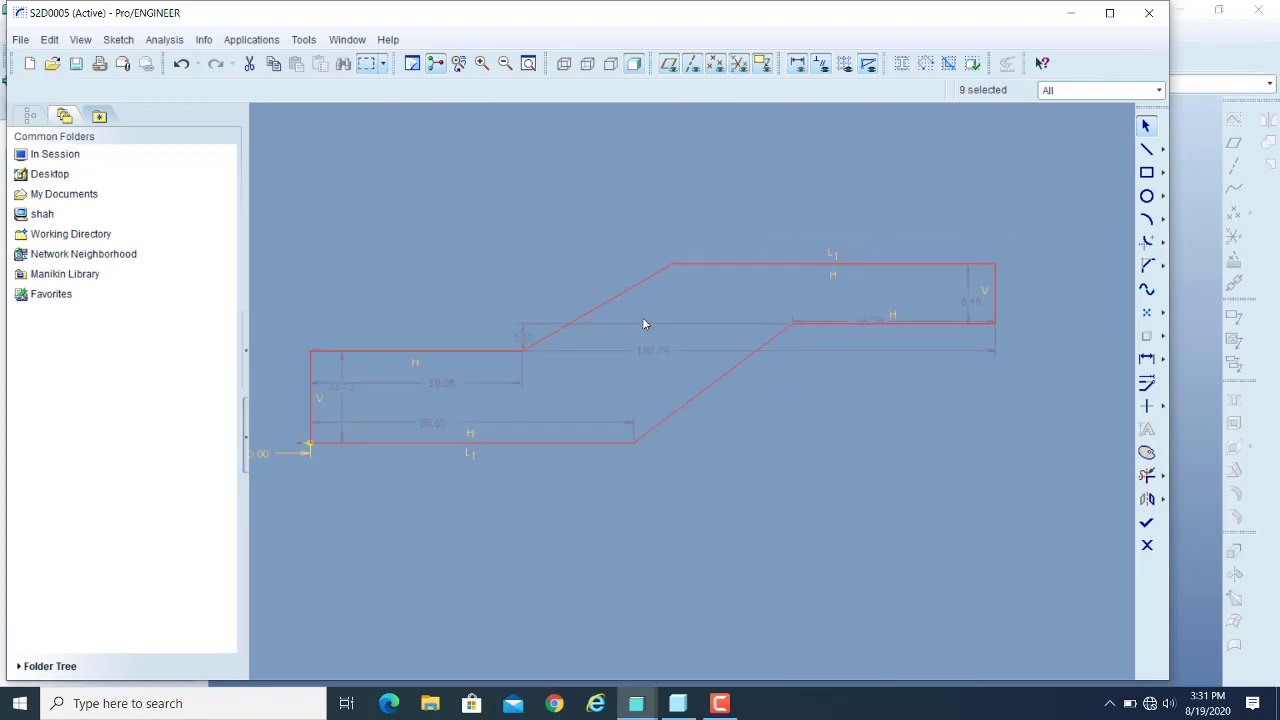
scroll(362, 322, down, 1)
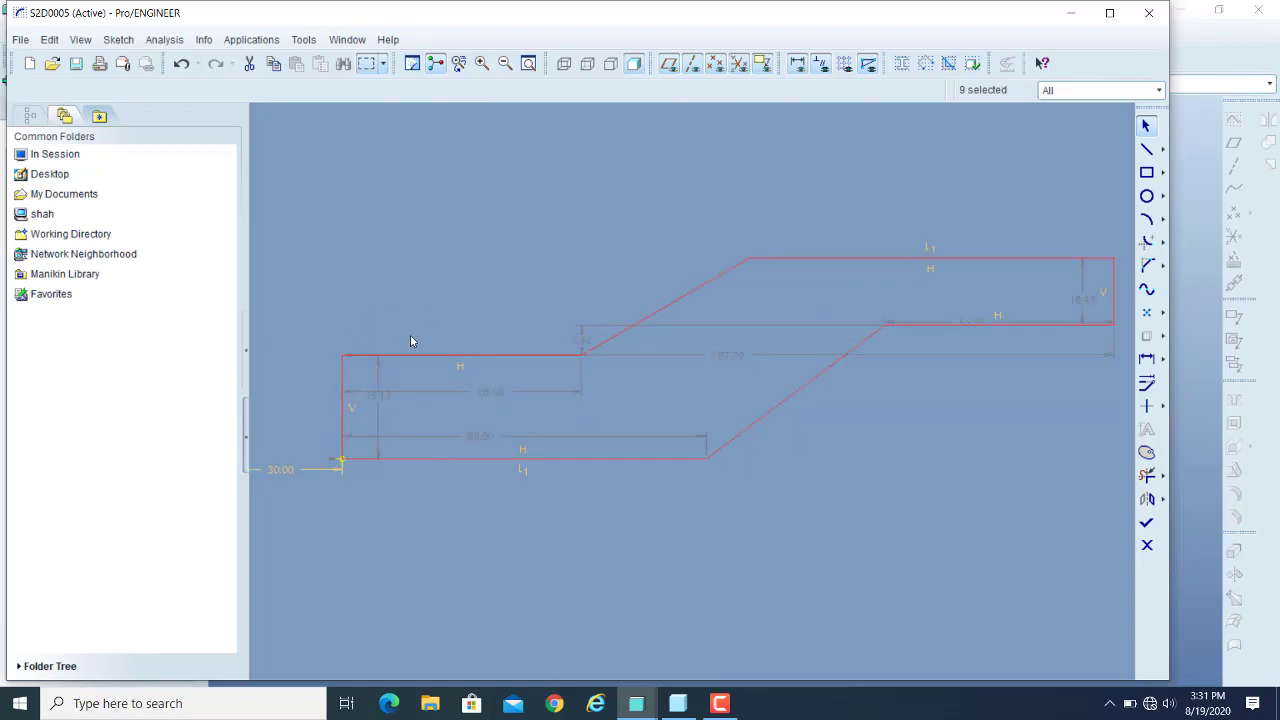
scroll(410, 312, up, 2)
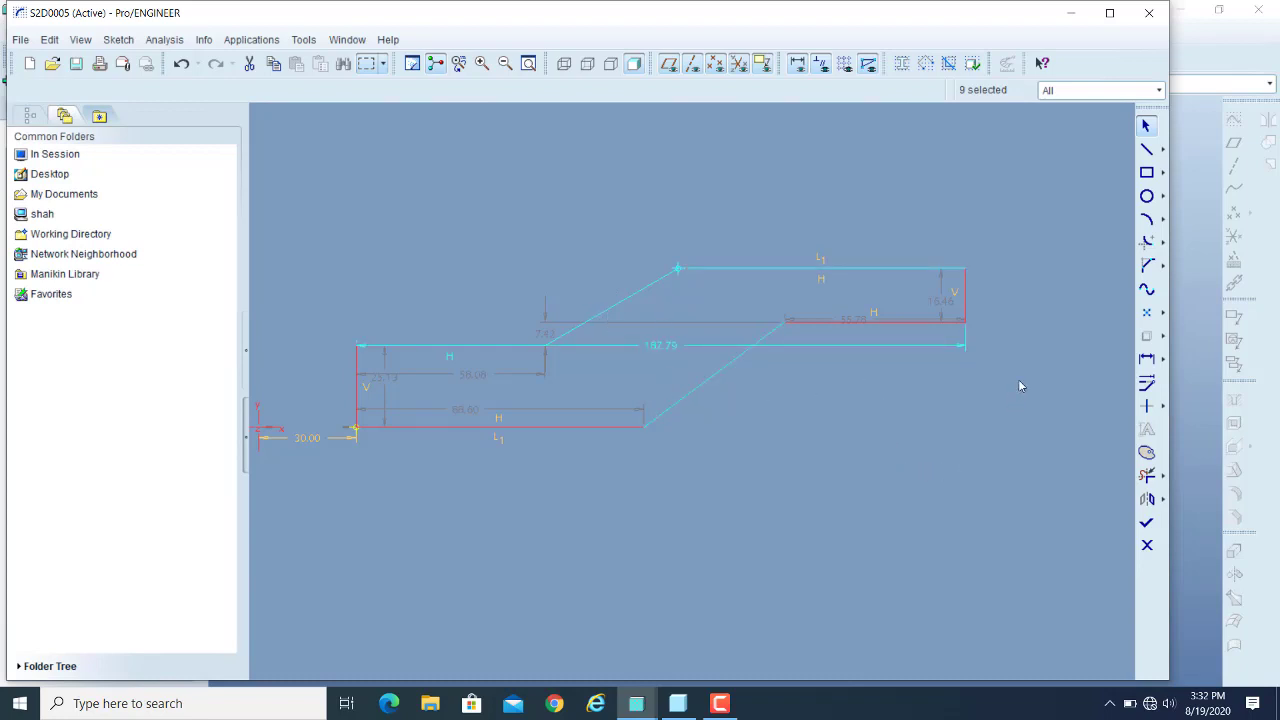
key(ctrl+z)
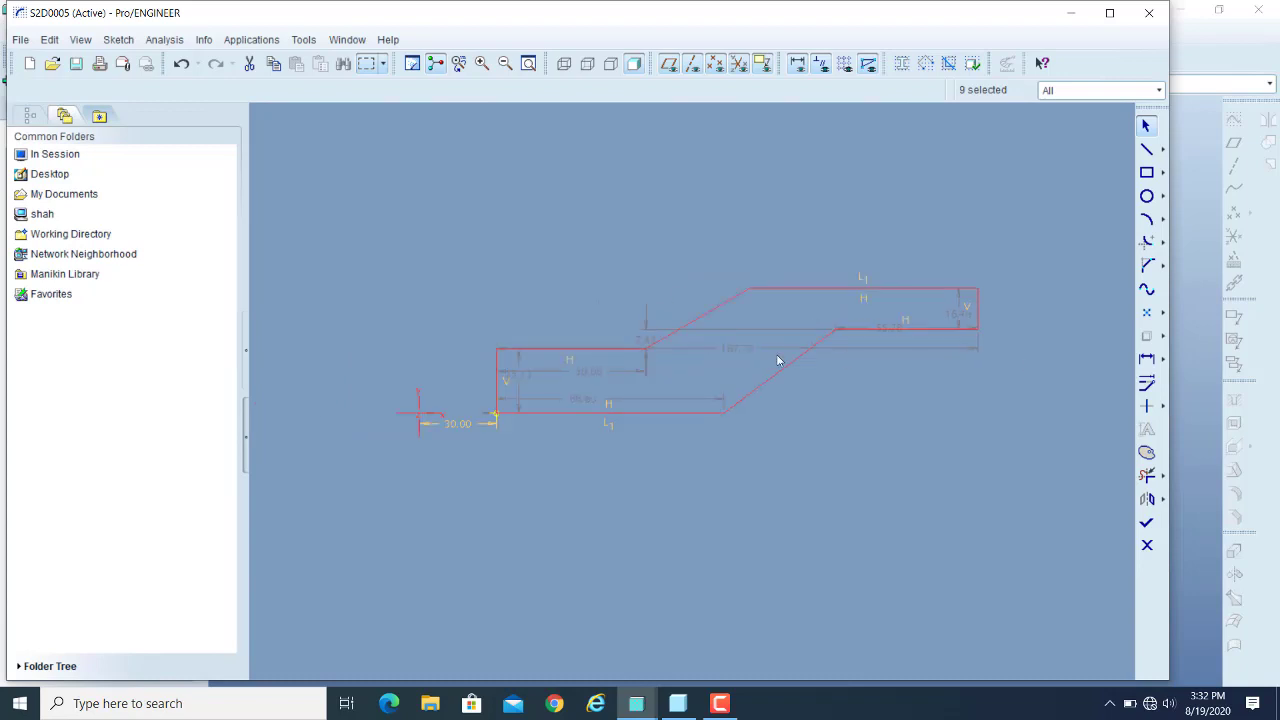
key(ctrl+z)
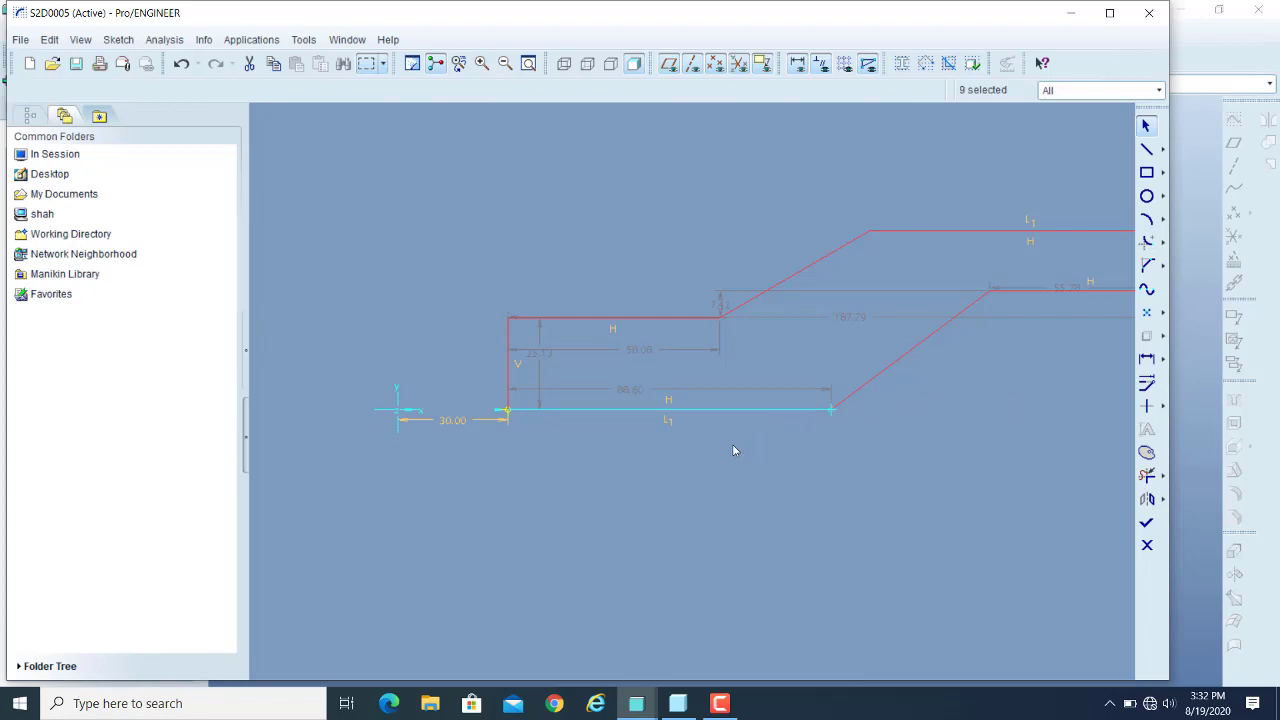
scroll(600, 445, up, 3)
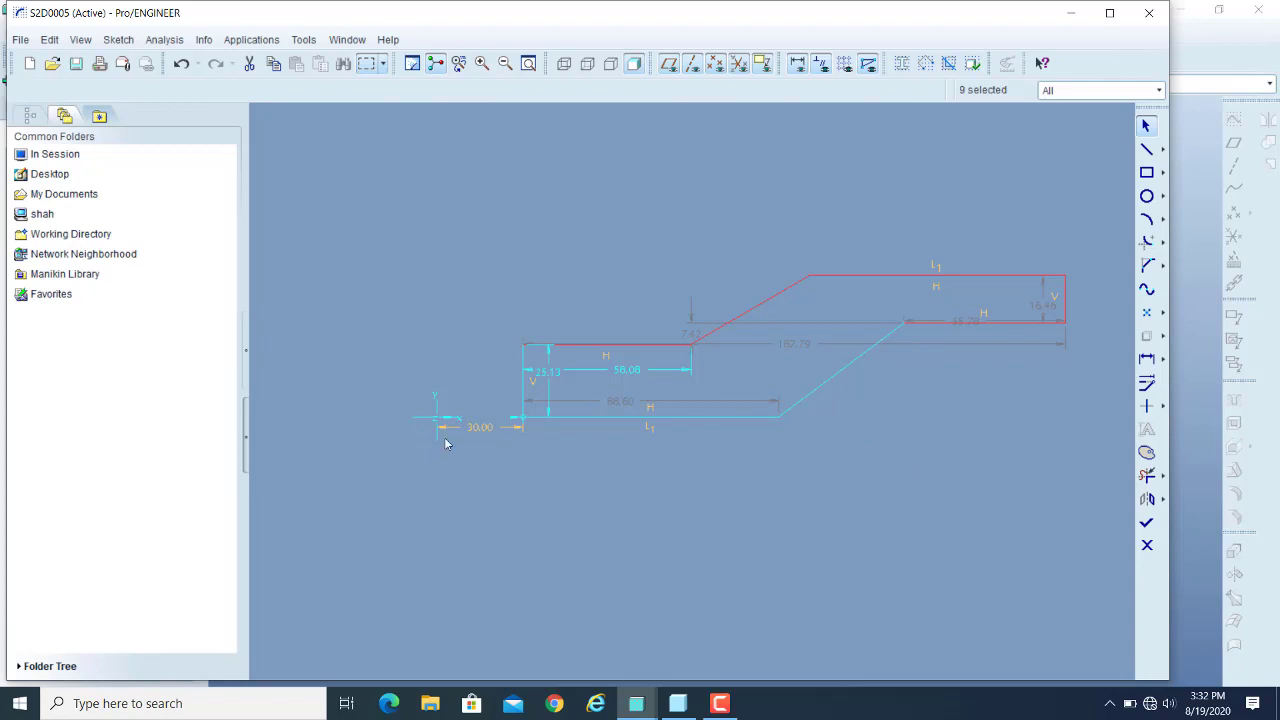
click(936, 428)
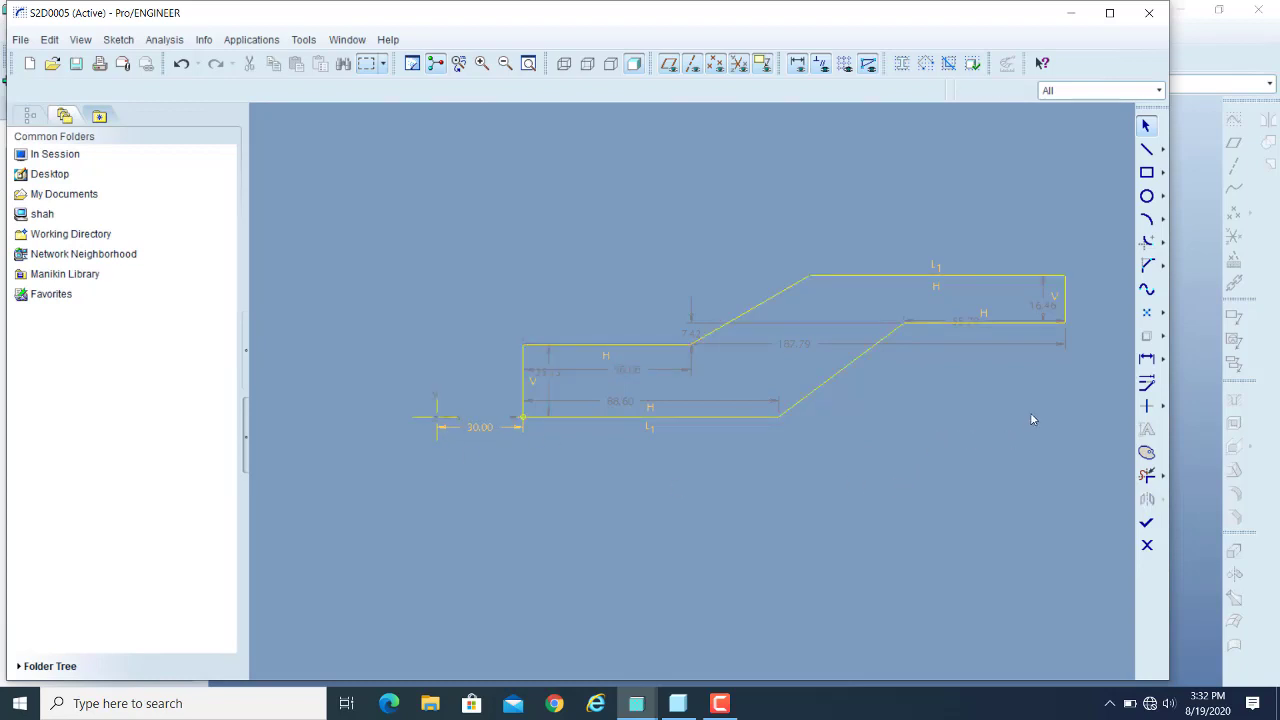
Stretch section 2's upper arm to an overall profile length of about 231, shorten its lower edge to about 23, and shift the sloped edges.
scroll(1089, 378, up, 1)
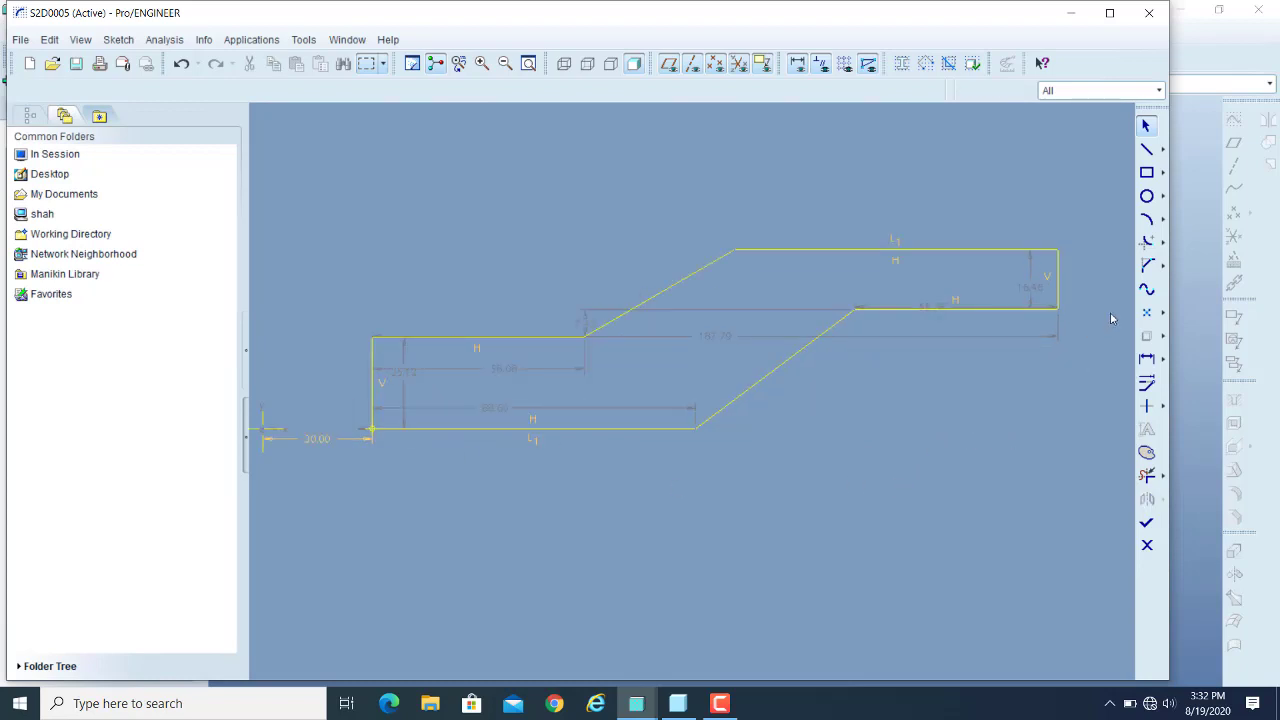
scroll(700, 432, down, 1)
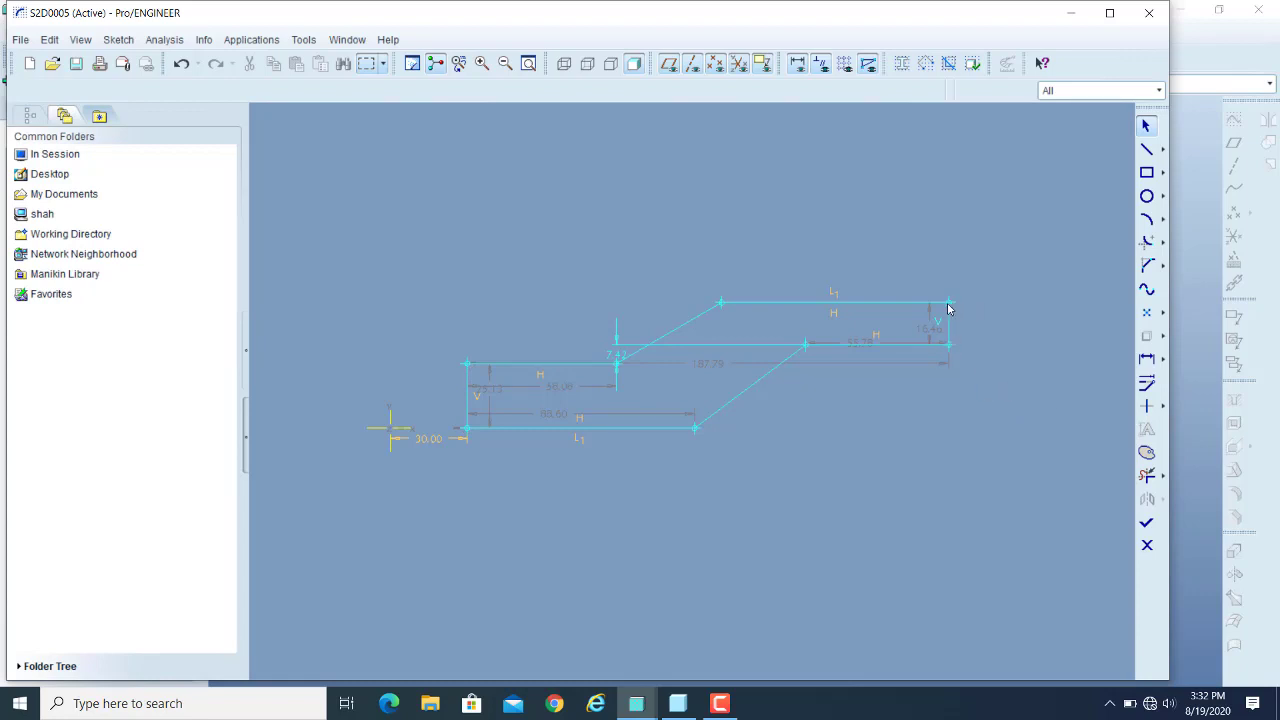
drag(948, 304, 1062, 302)
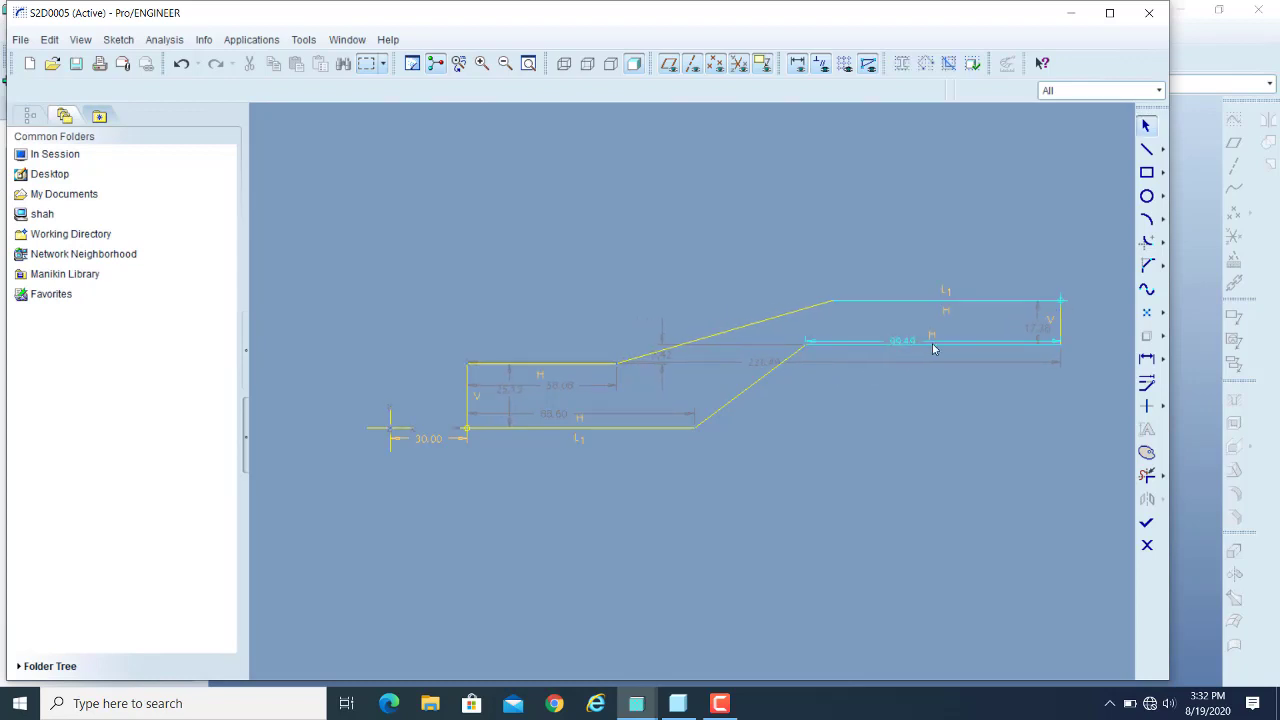
mouse_move(807, 345)
mouse_down()
mouse_move(867, 364)
mouse_move(897, 332)
mouse_move(1000, 317)
mouse_up()
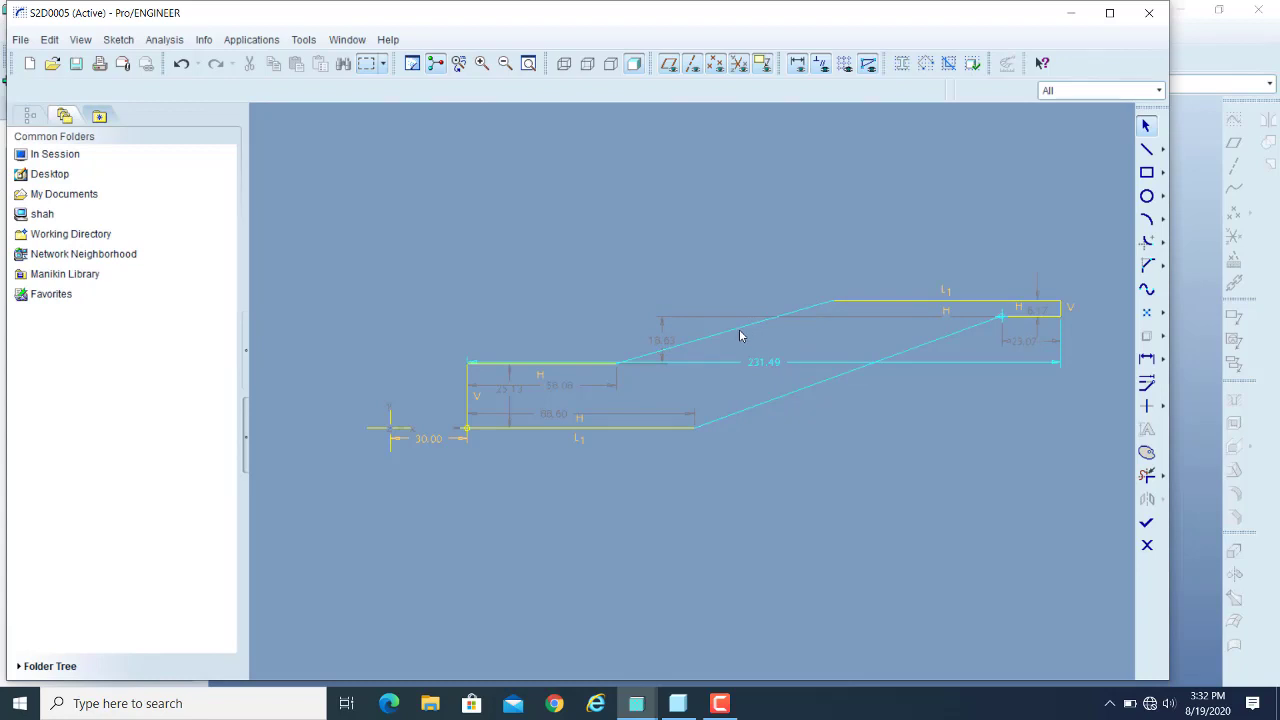
mouse_move(740, 336)
mouse_down()
mouse_move(757, 337)
mouse_move(746, 326)
mouse_up()
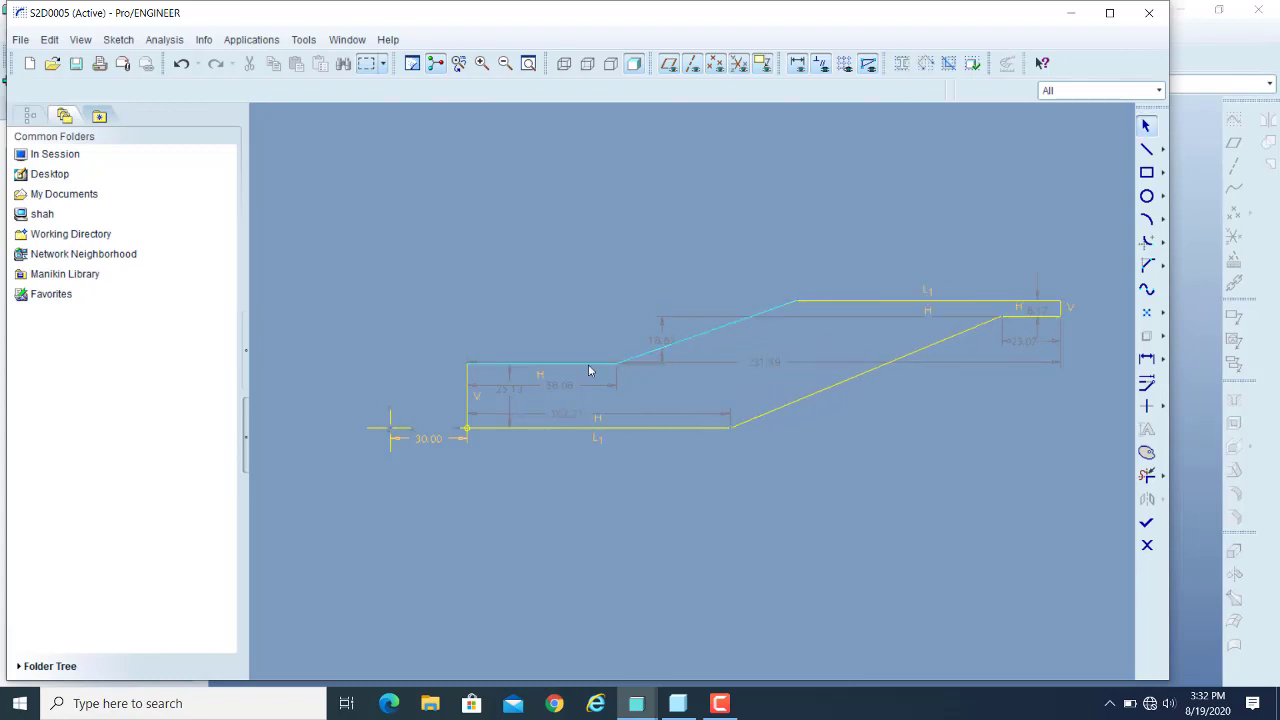
Extend the top edge of section 2's lower arm to about 121 and raise its bottom edge to make the arm about 13 high.
mouse_move(588, 364)
mouse_down()
mouse_move(599, 387)
mouse_move(567, 401)
mouse_move(548, 387)
mouse_move(752, 398)
mouse_move(779, 387)
mouse_up()
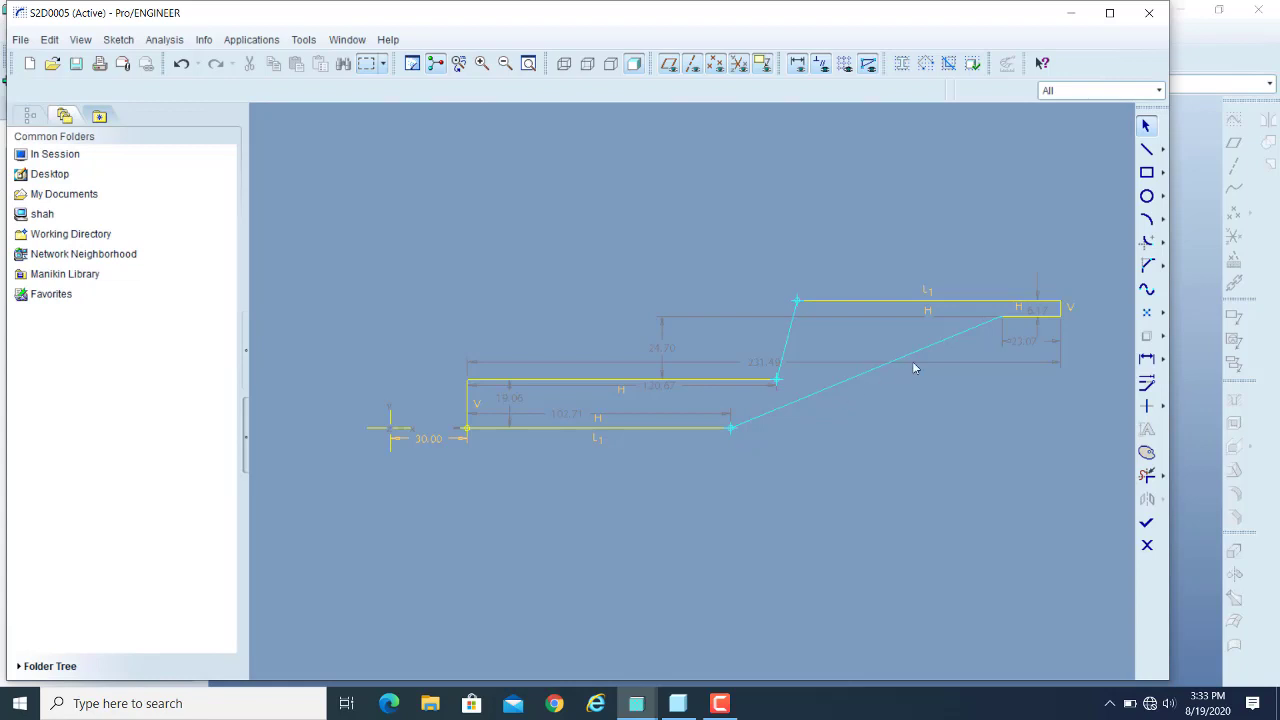
click(1001, 316)
drag(626, 434, 632, 418)
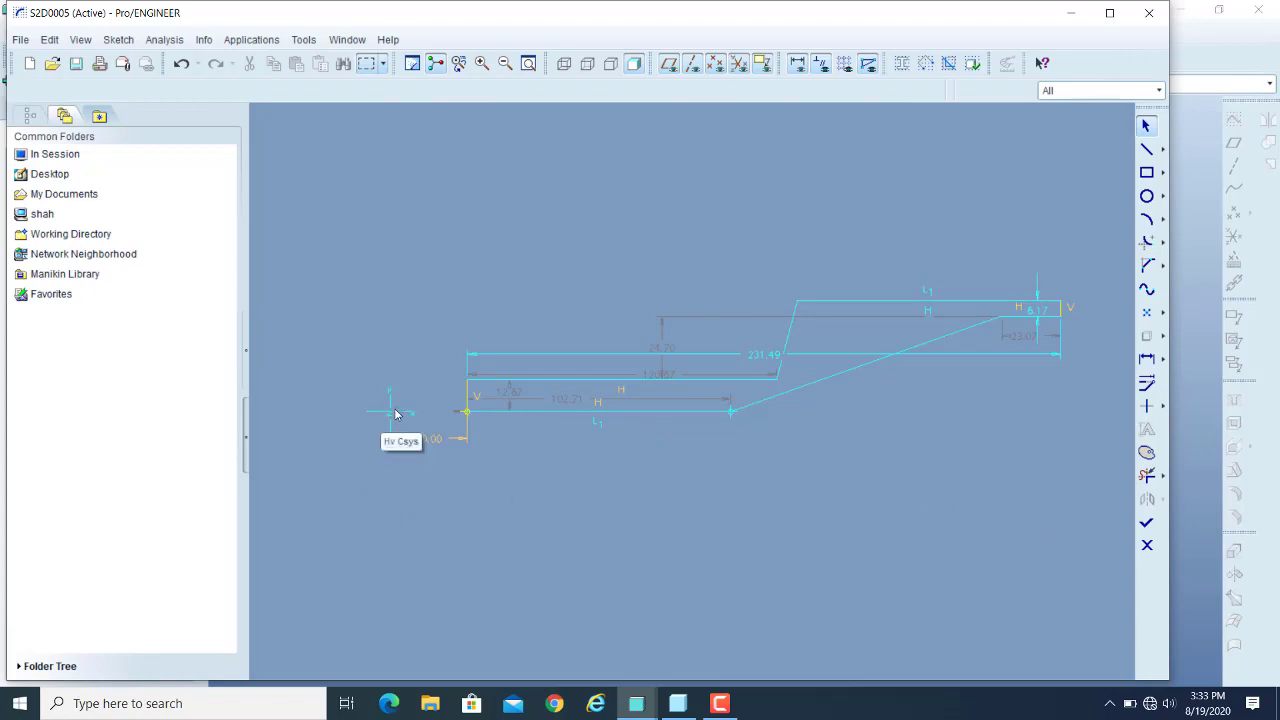
Finish the section 2 sketch and continue to section 3 with a y-axis rotation angle of 90 degrees.
click(1147, 523)
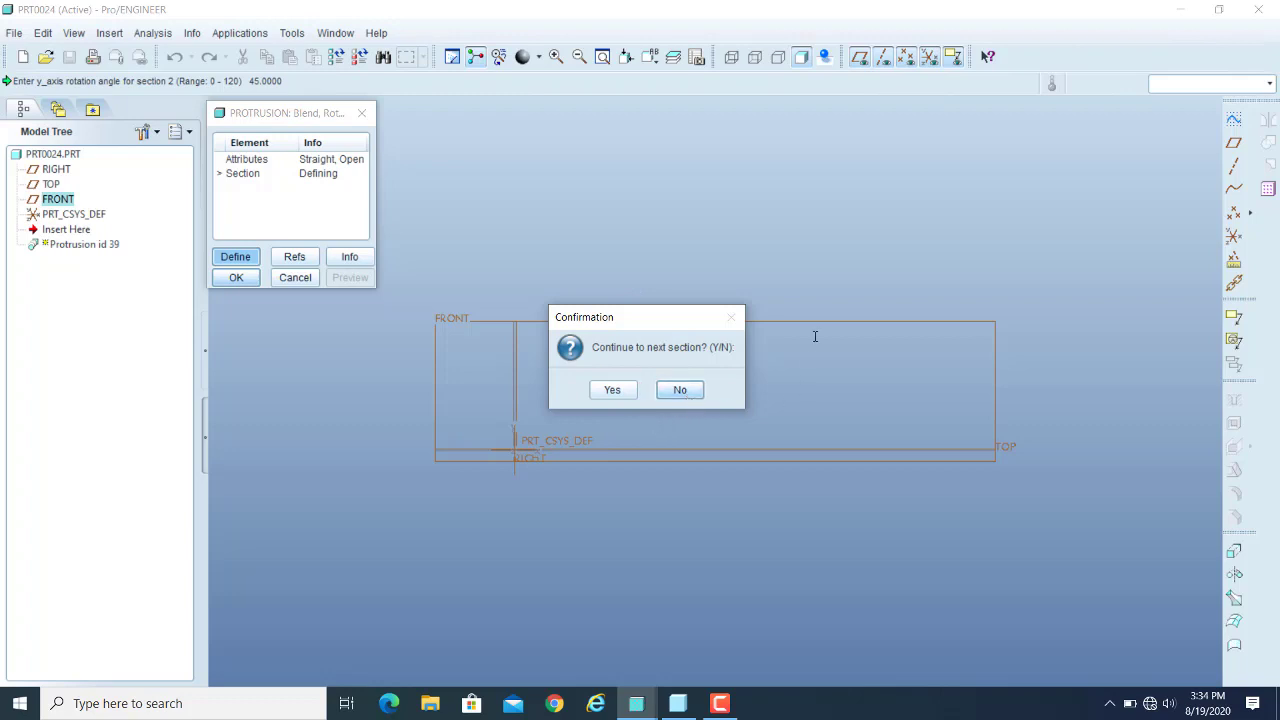
click(612, 390)
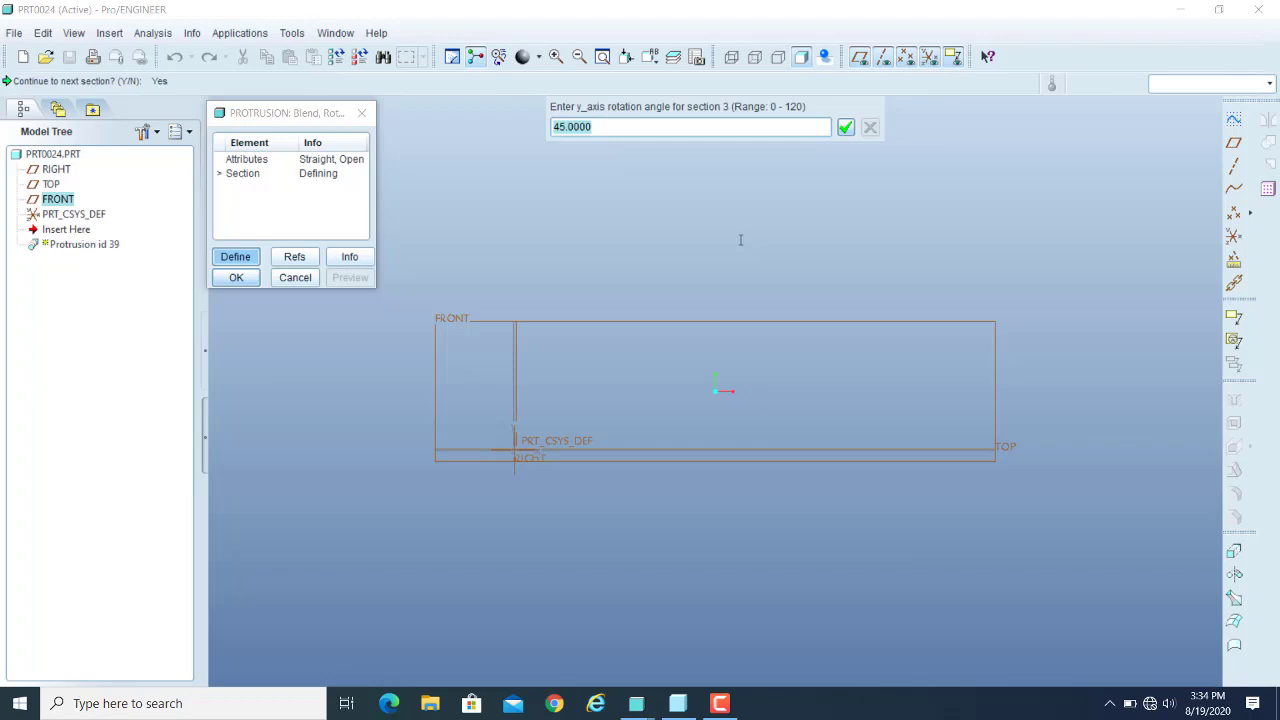
text(90)
key(Return)
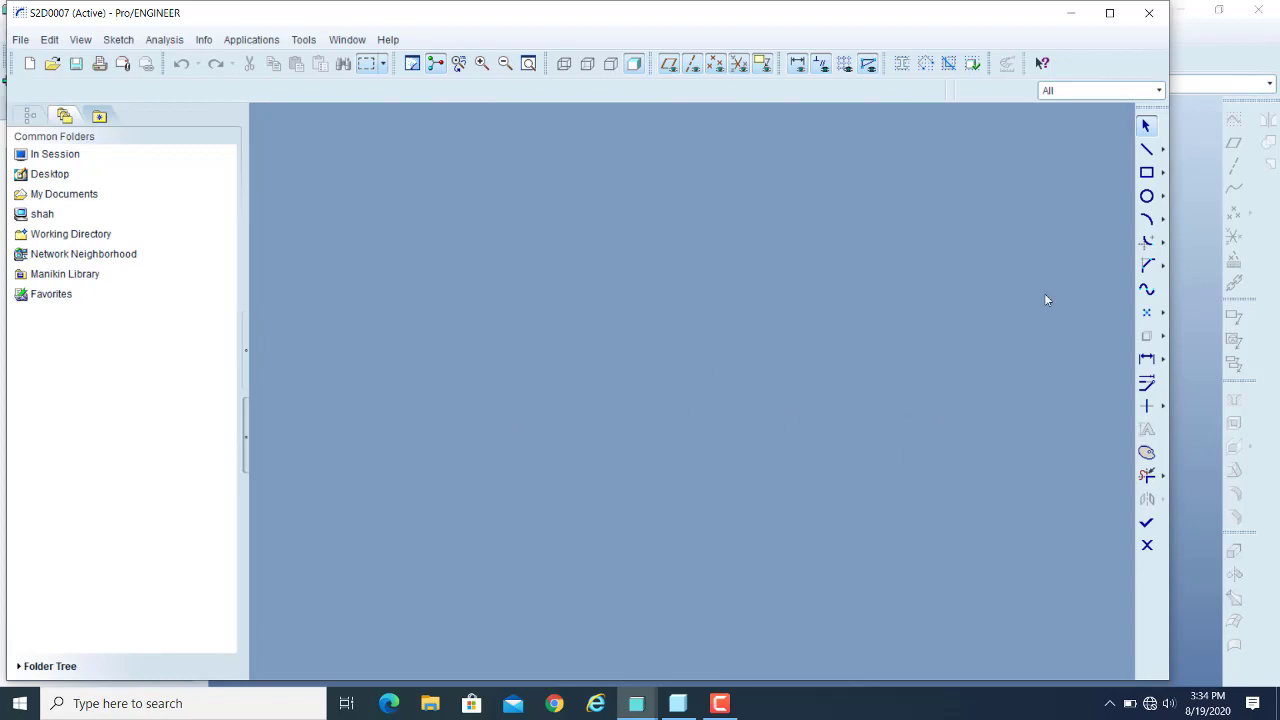
Import the in-session section file s2d0005.sec from the file system into the third section sketch.
click(1147, 149)
click(118, 40)
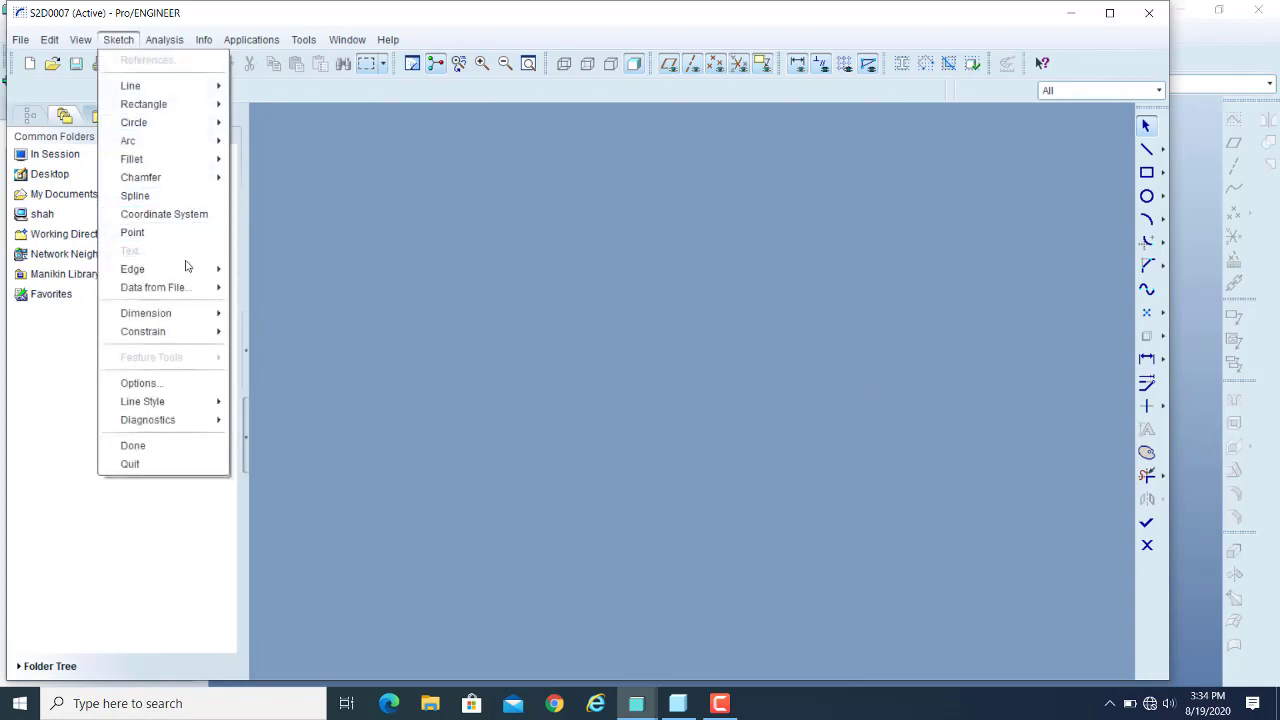
mouse_move(190, 289)
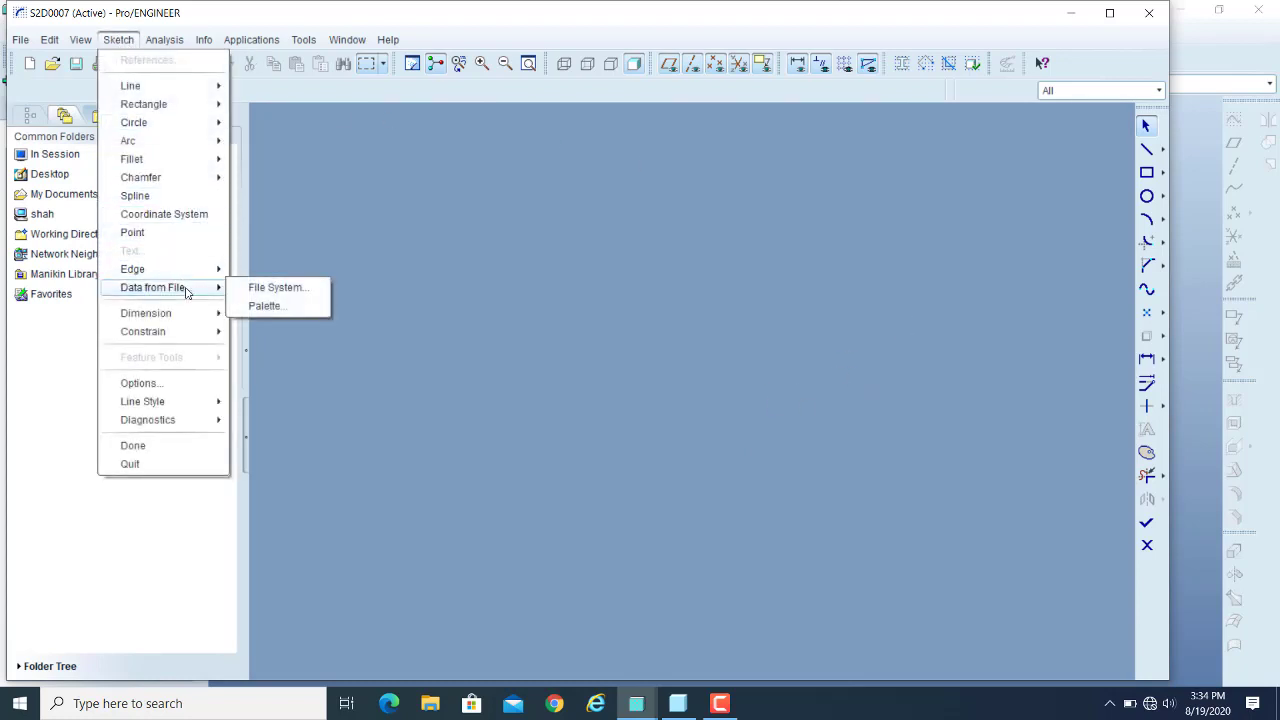
click(270, 288)
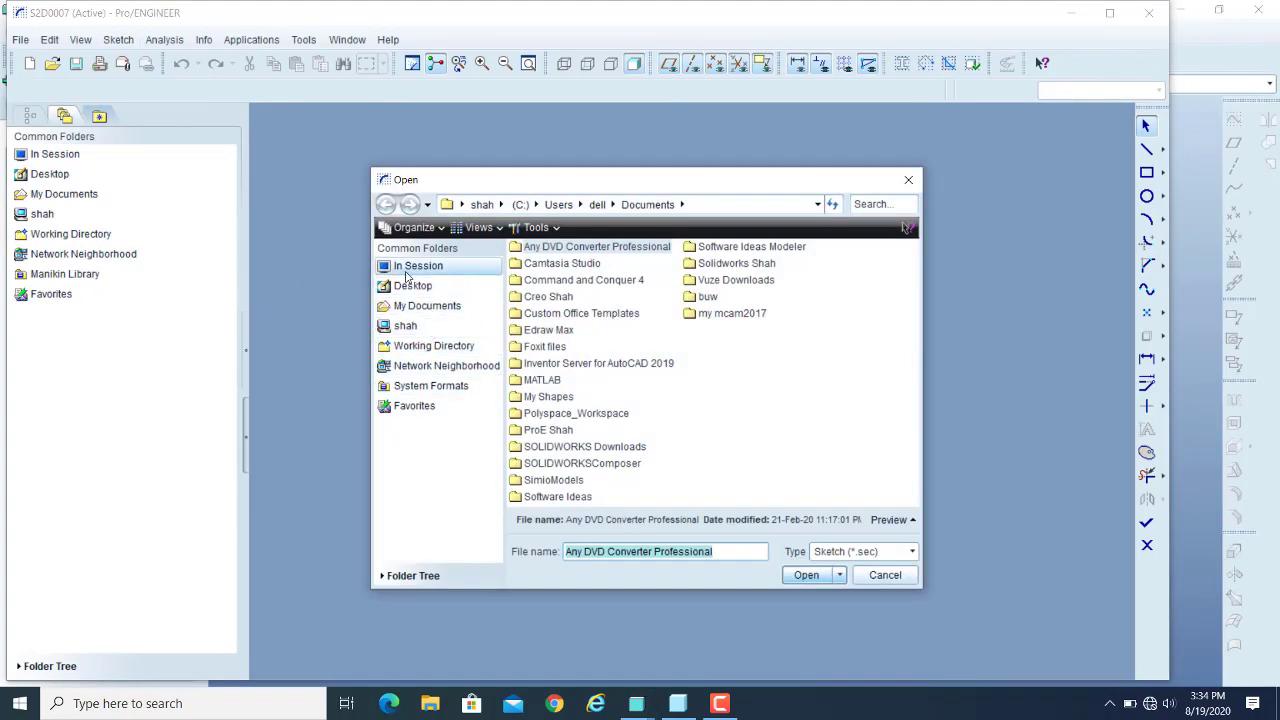
click(402, 268)
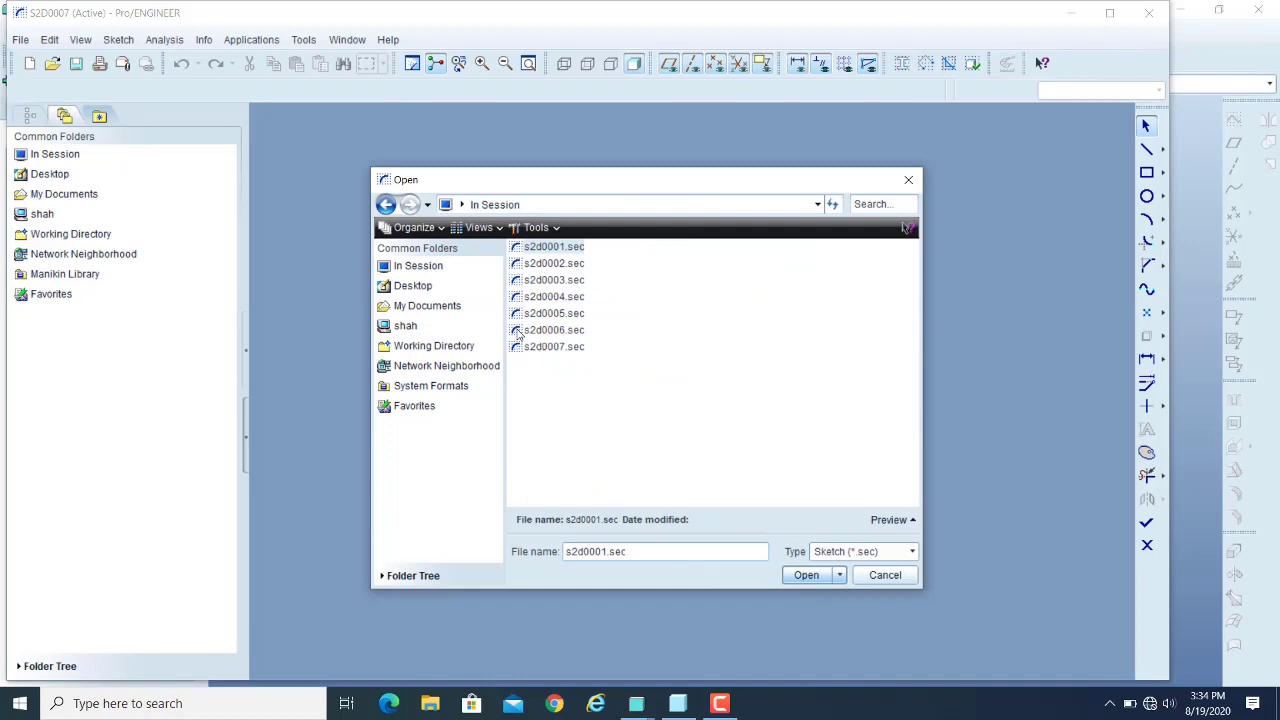
mouse_move(518, 335)
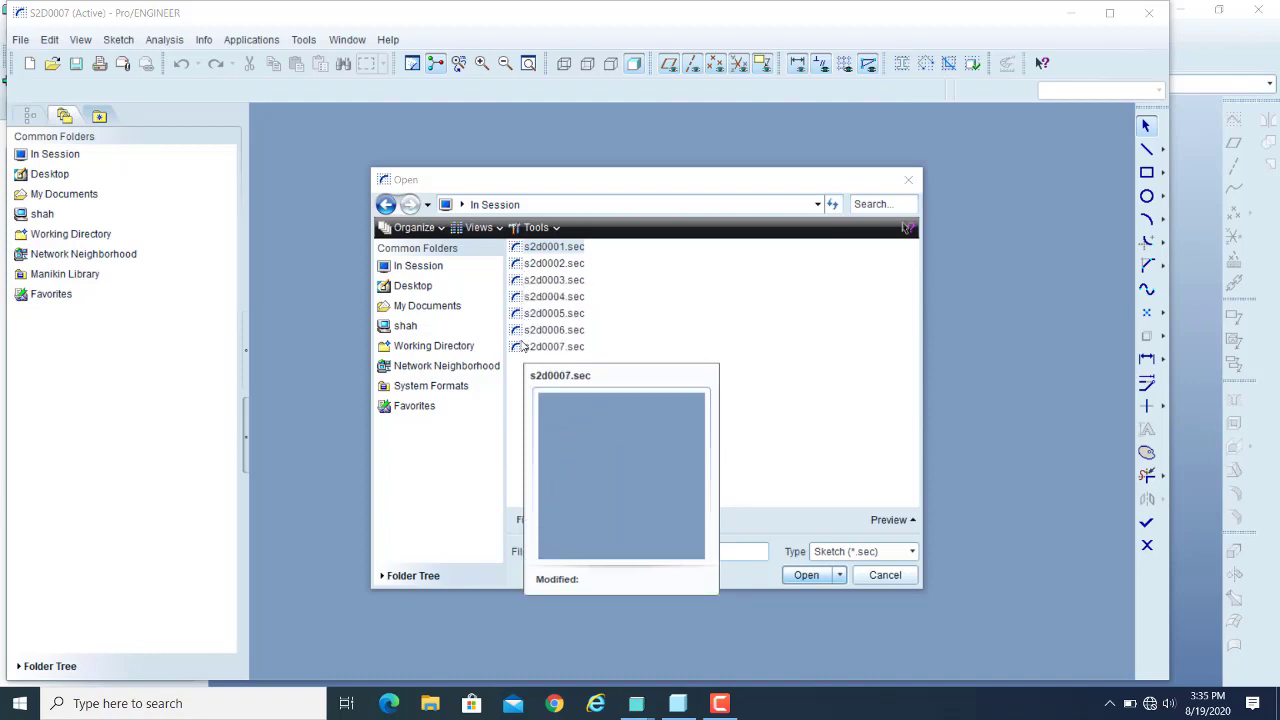
click(523, 316)
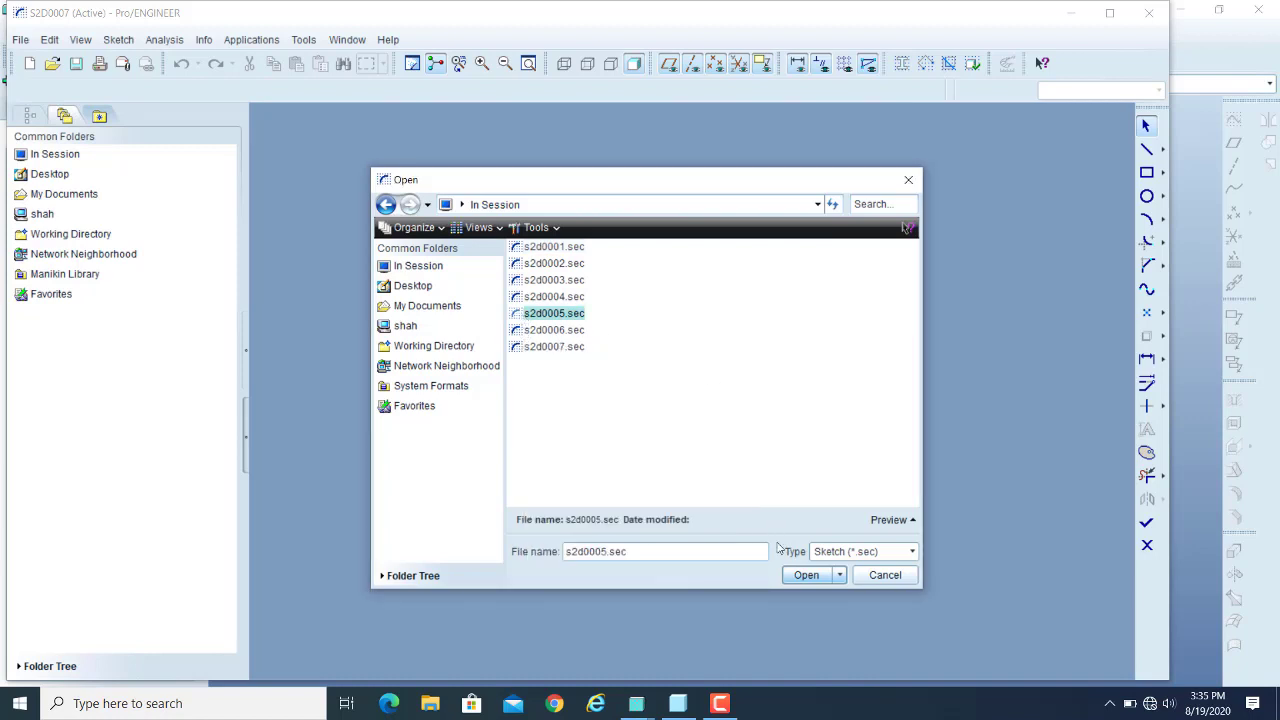
click(800, 575)
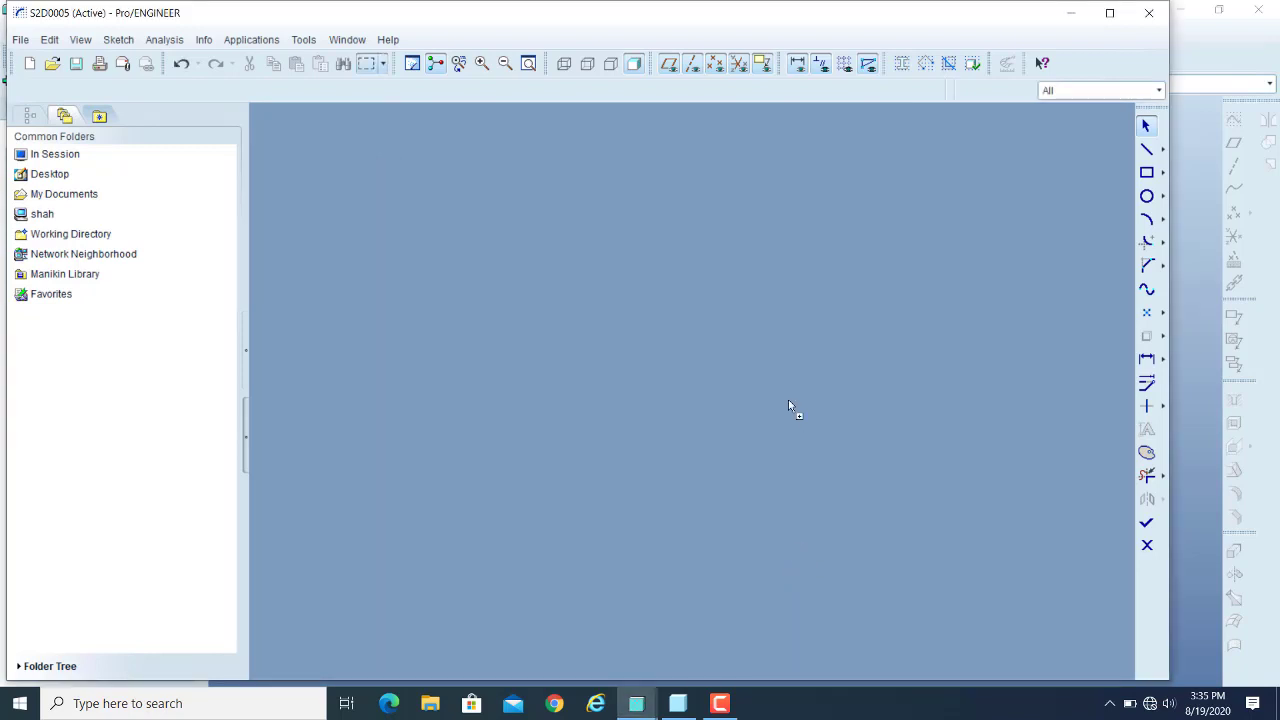
Place the imported stepped profile in the section 3 sketch at a scale of 0.8 and clear the selection.
click(658, 388)
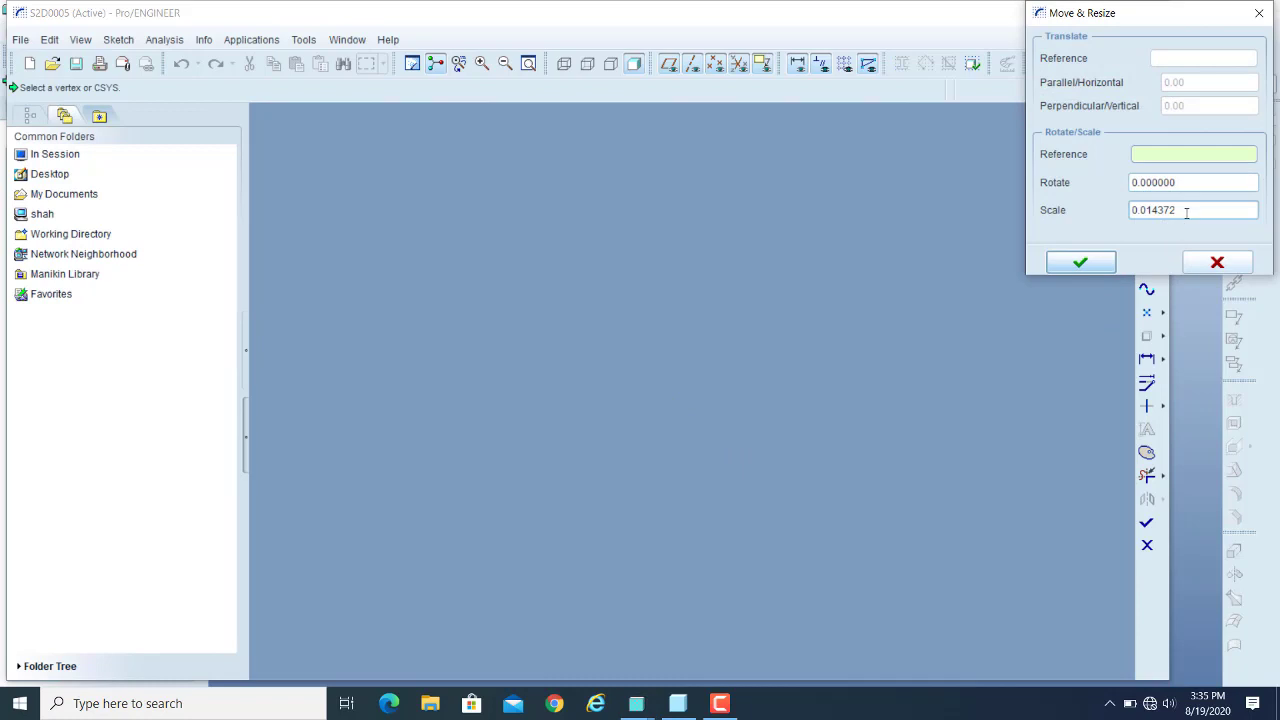
drag(1179, 210, 1058, 229)
key(BackSpace)
text(8)
click(1080, 262)
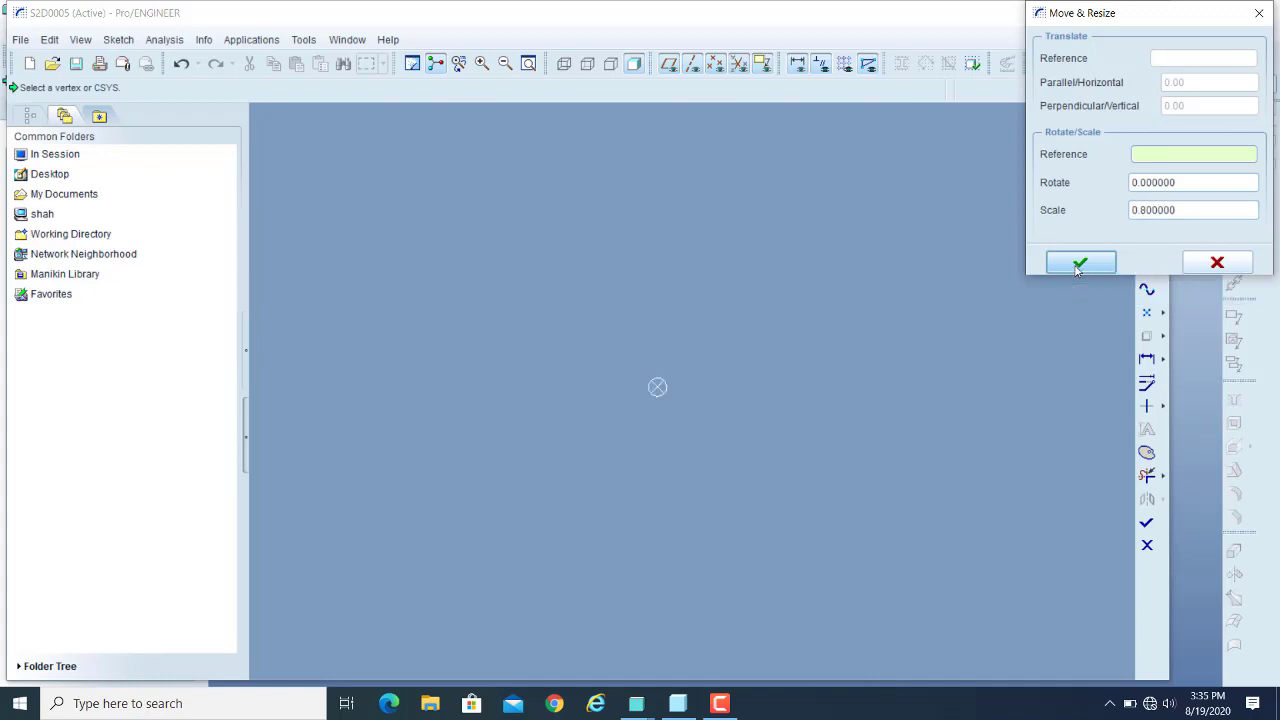
click(530, 63)
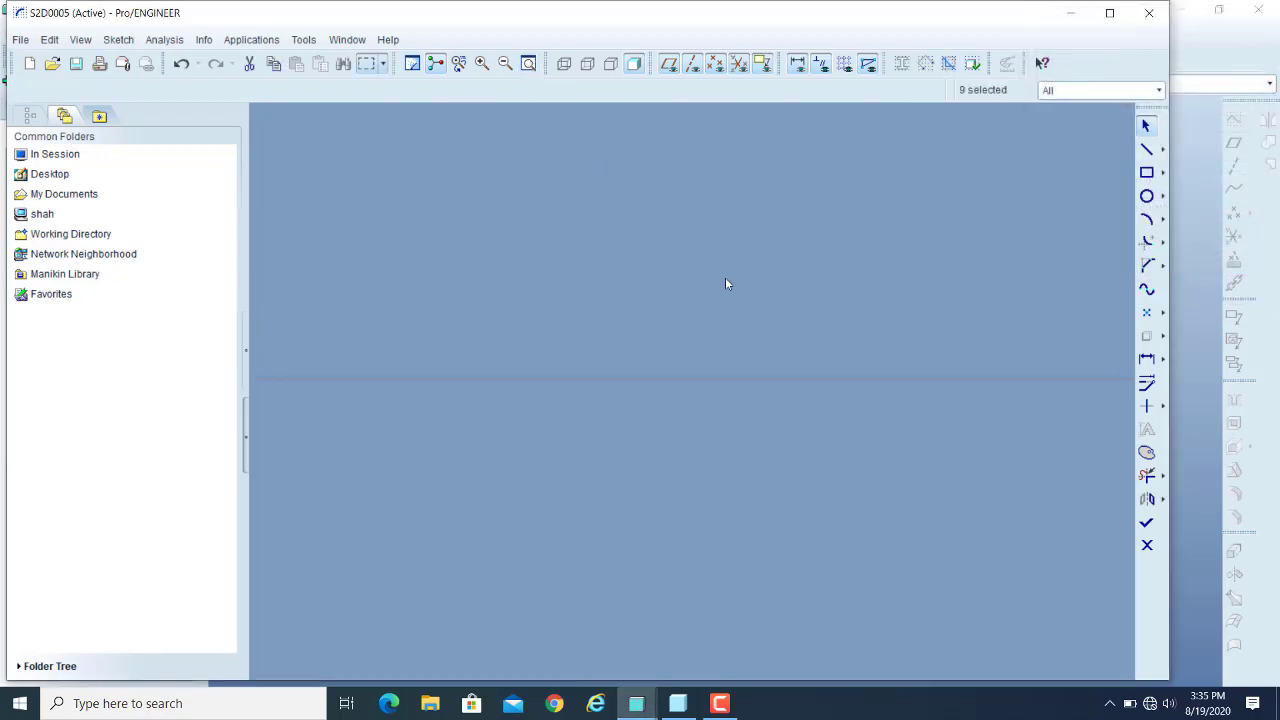
scroll(680, 287, up, 5)
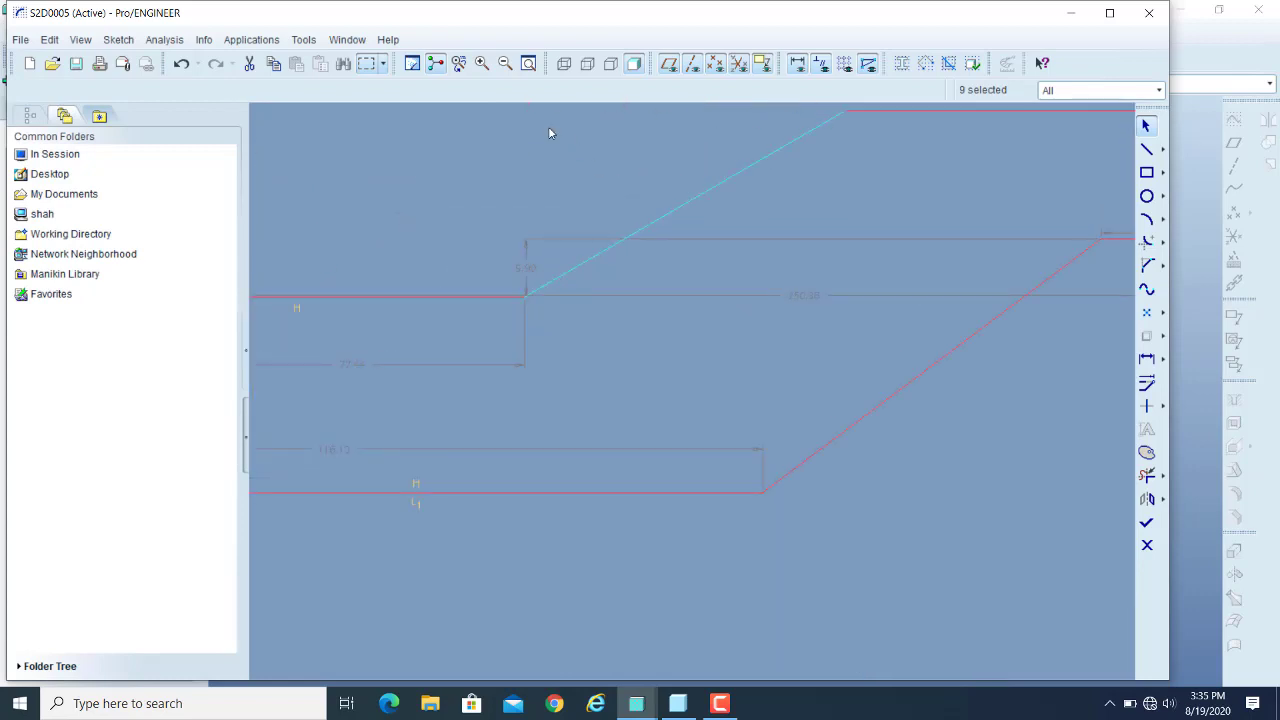
click(529, 63)
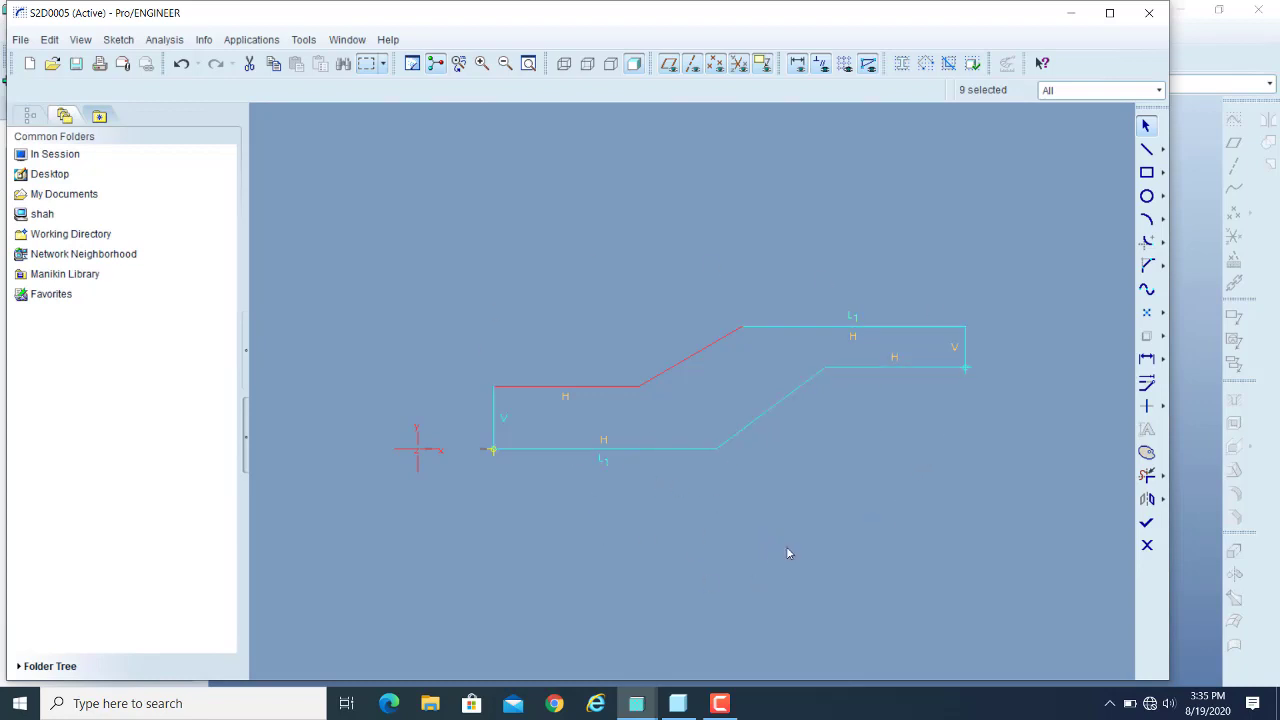
click(984, 442)
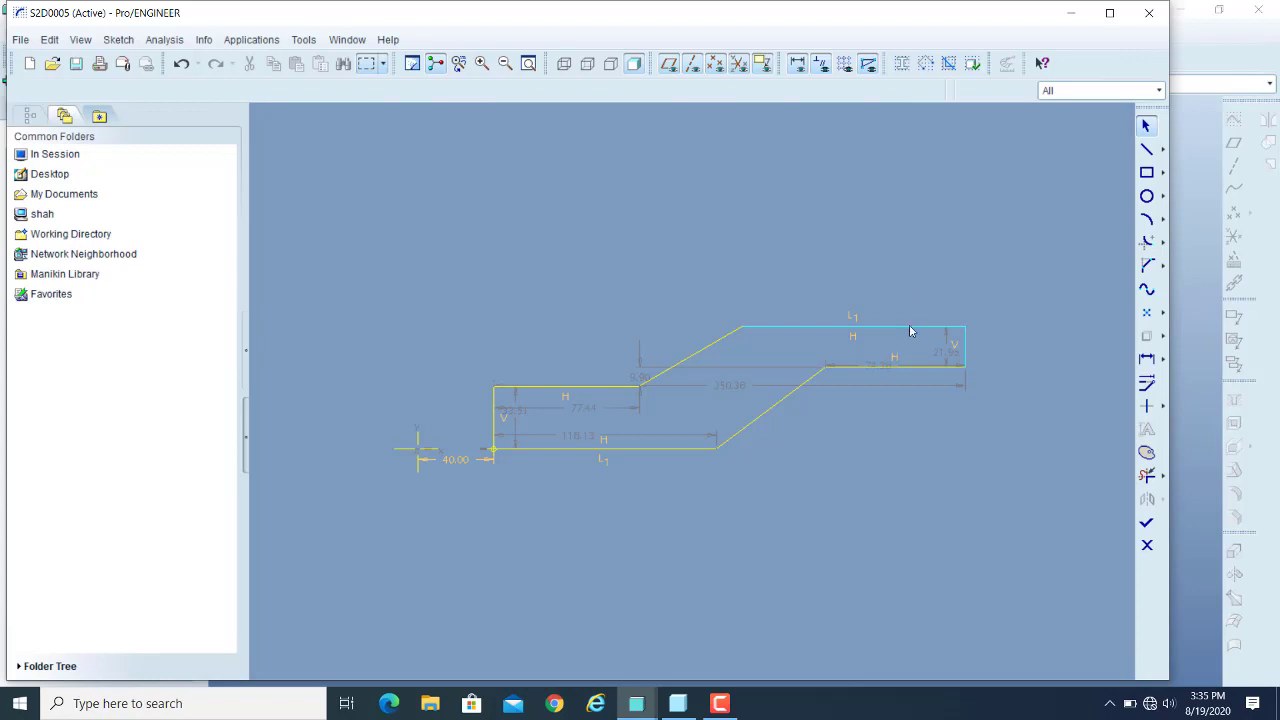
Reshape section 3's profile to about 267 long with its upper arm's lower edge about 132, and finish it as the last section.
mouse_move(909, 331)
mouse_down()
mouse_move(915, 305)
mouse_move(998, 336)
mouse_up()
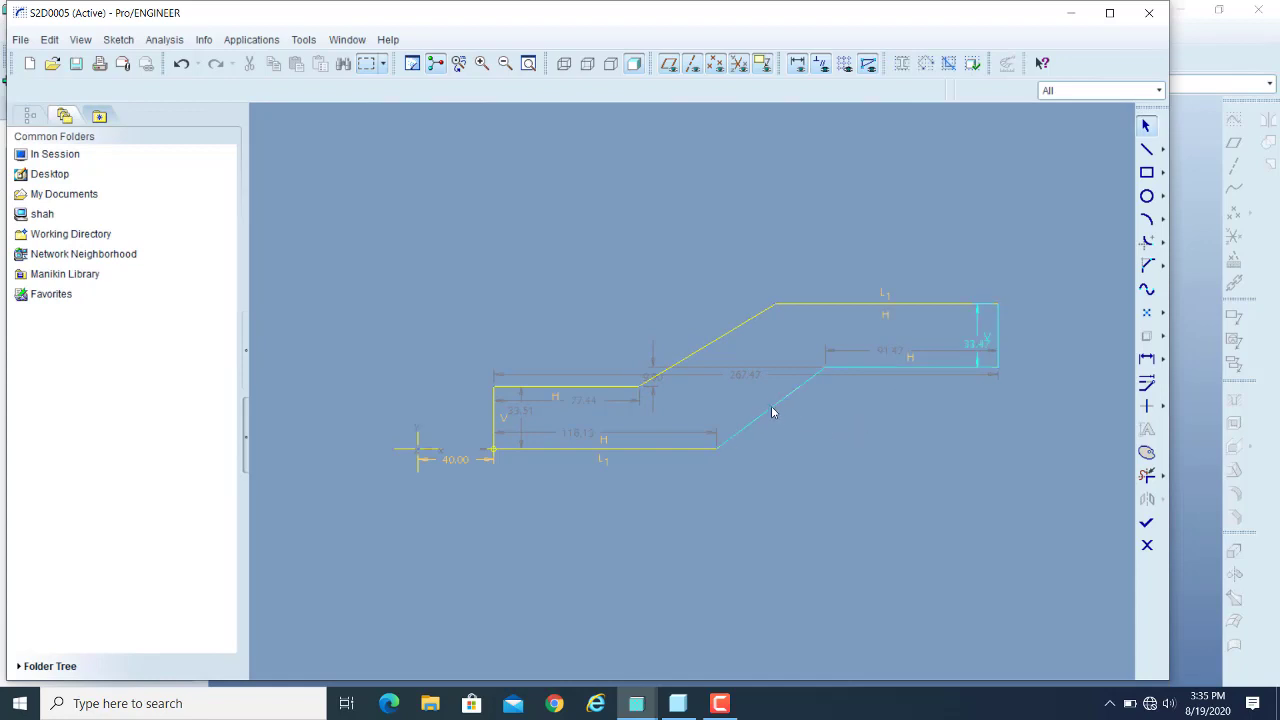
drag(771, 406, 745, 391)
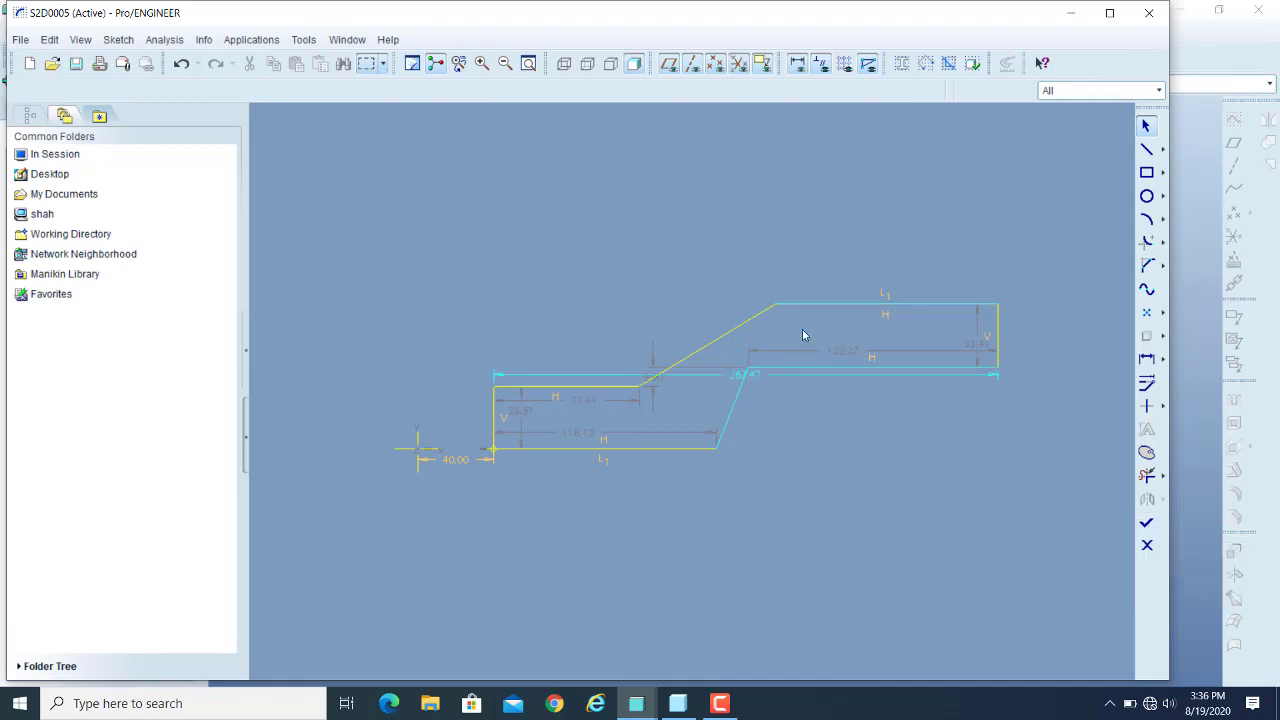
click(1146, 526)
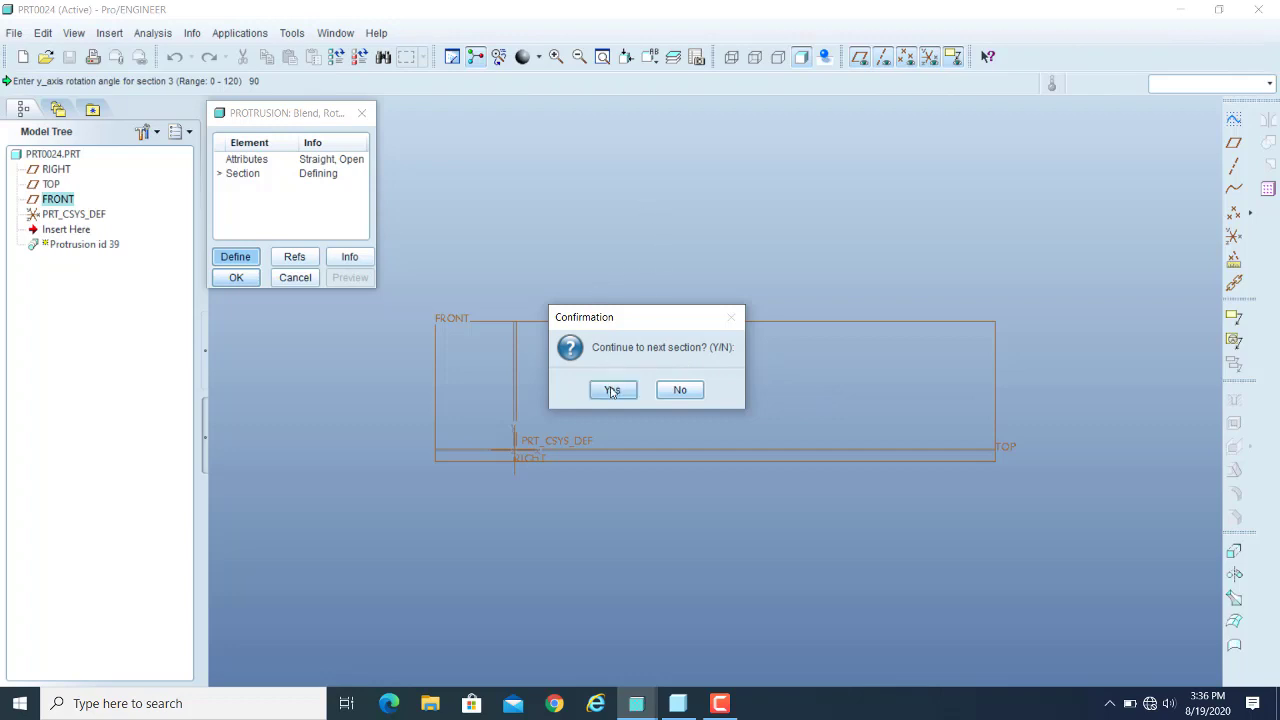
click(680, 392)
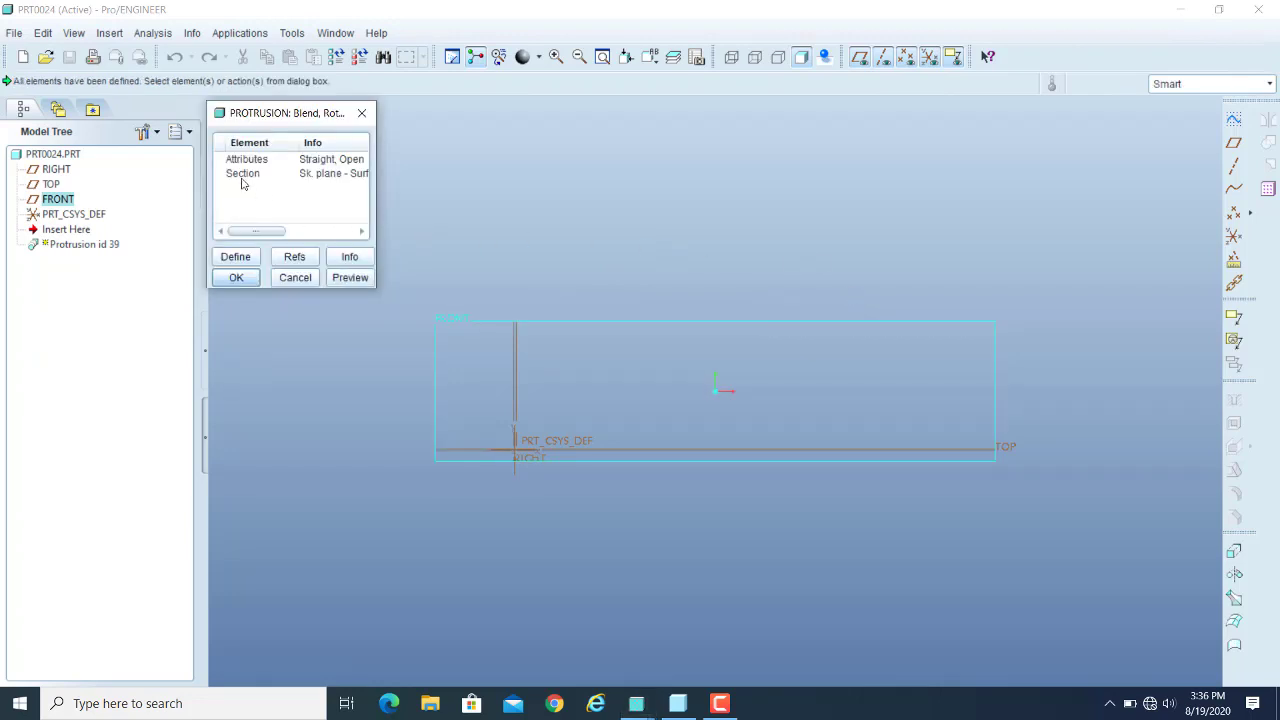
Preview the rotational blend protrusion and examine its shape from several angles in wireframe, hidden-line and shaded display.
click(349, 287)
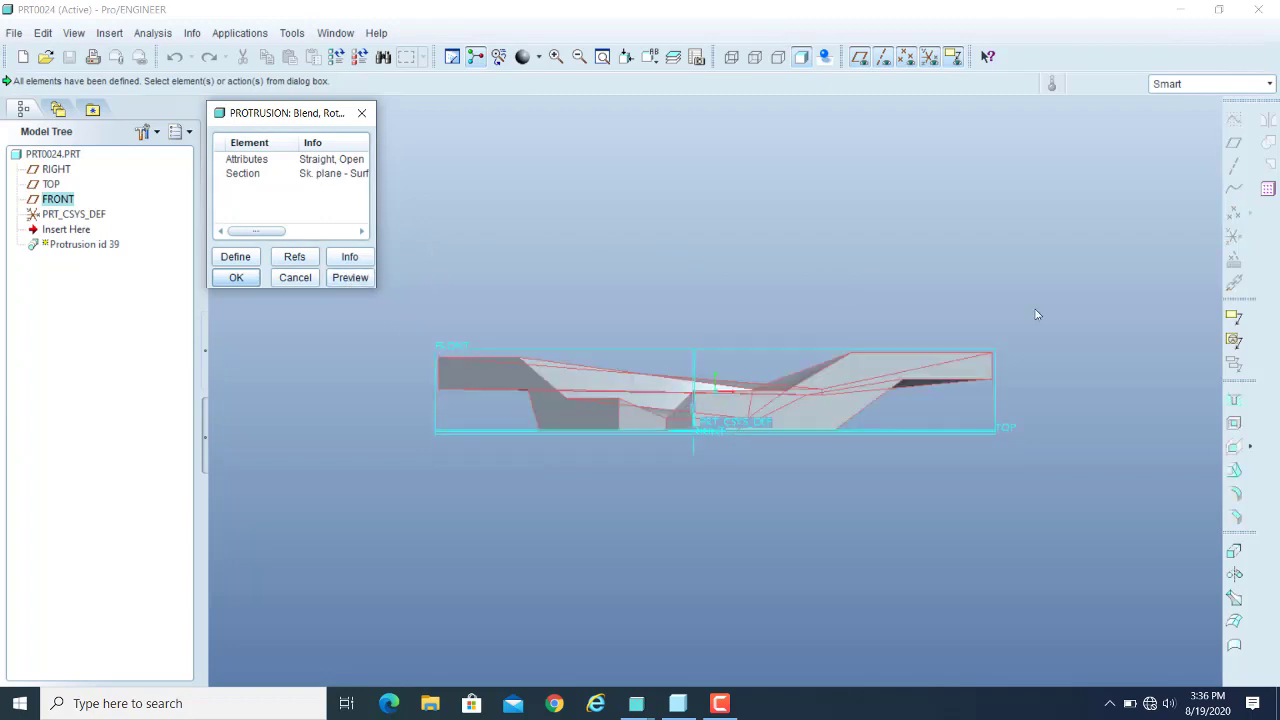
mouse_move(1039, 315)
middle_down()
mouse_move(1006, 329)
mouse_move(1002, 369)
middle_up()
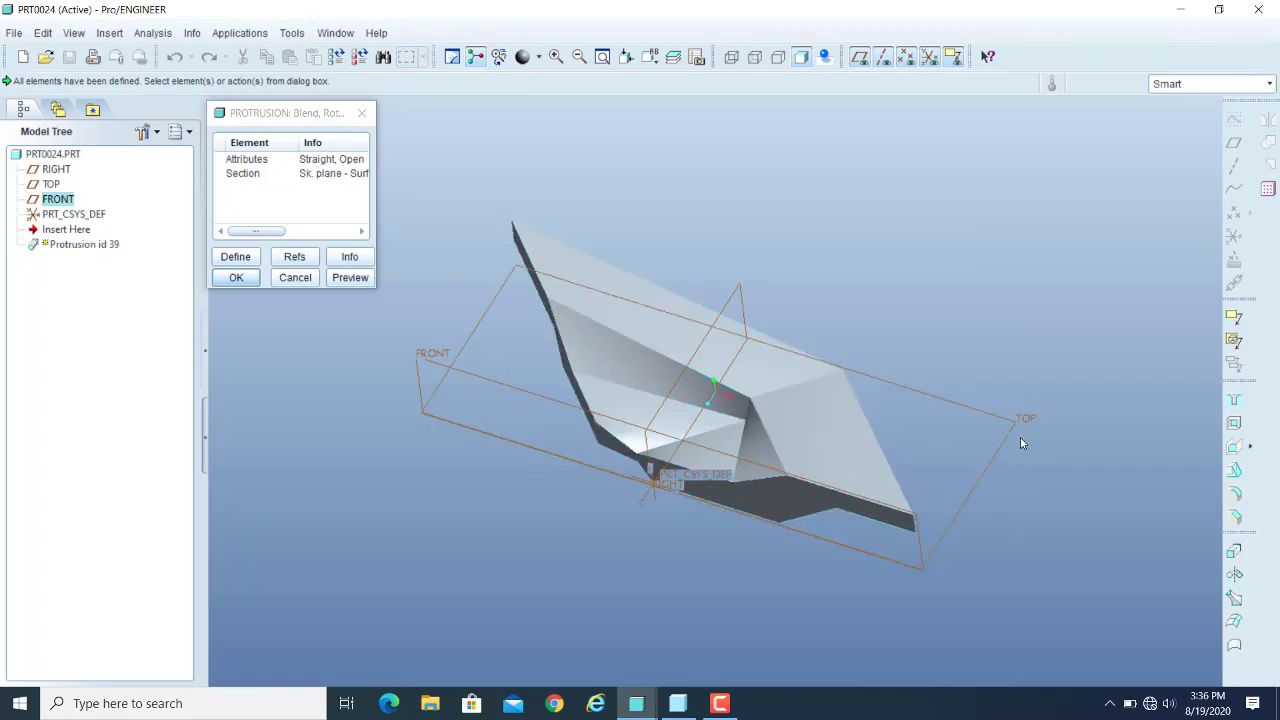
click(733, 59)
mouse_move(990, 324)
middle_down()
mouse_move(976, 288)
mouse_move(997, 284)
mouse_move(1010, 298)
mouse_move(982, 298)
mouse_move(955, 482)
mouse_move(1057, 408)
mouse_move(1057, 426)
mouse_move(1037, 429)
mouse_move(1034, 394)
mouse_move(1090, 375)
mouse_move(1086, 389)
middle_up()
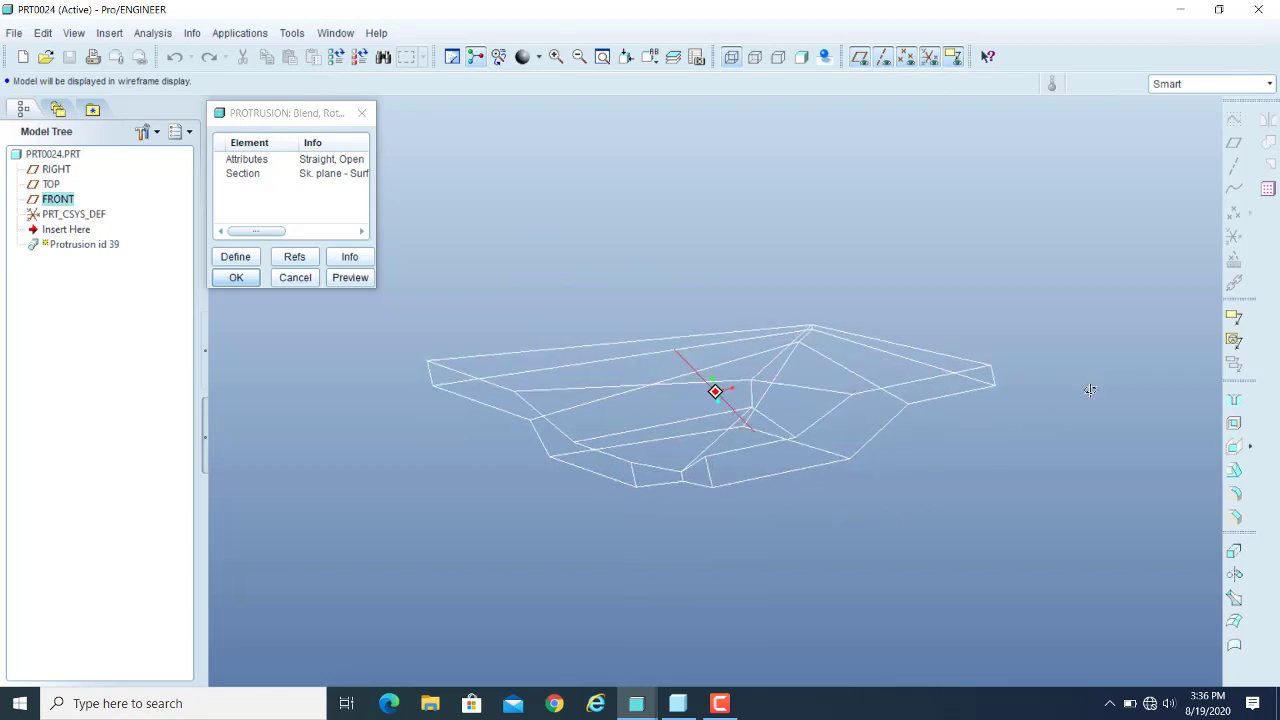
click(740, 469)
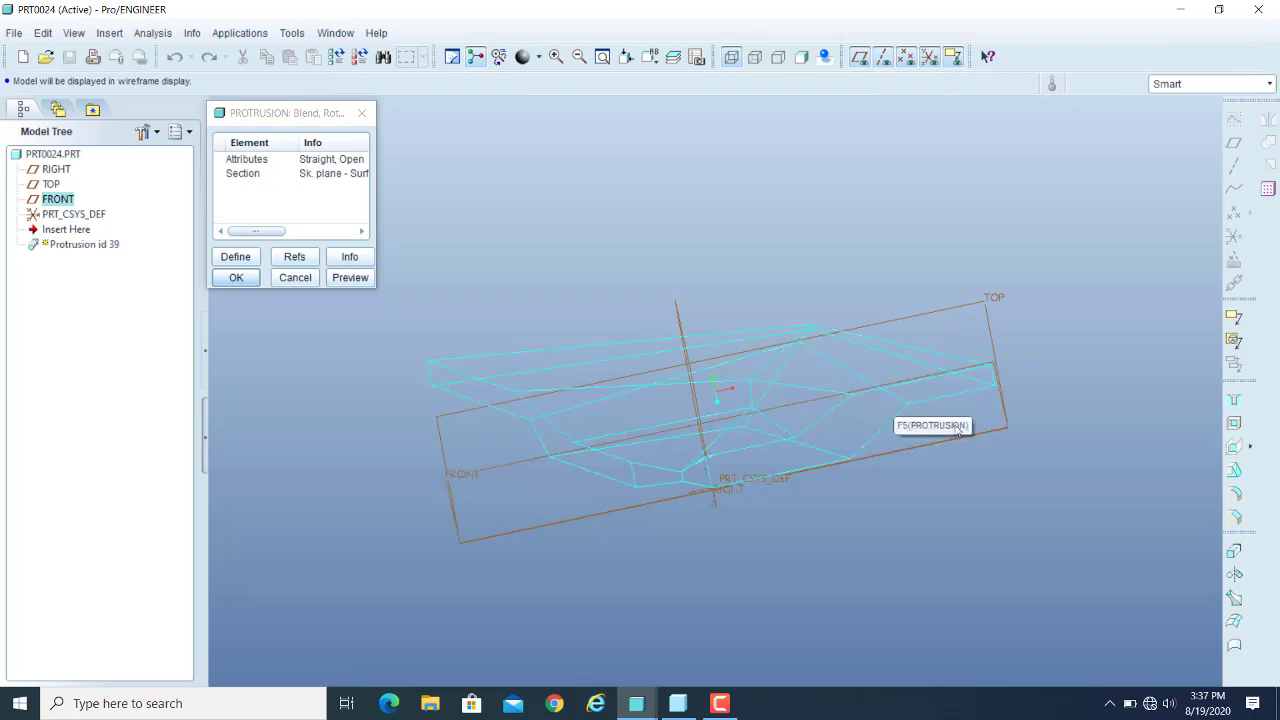
mouse_move(1124, 314)
middle_down()
mouse_move(1071, 354)
mouse_move(1110, 362)
mouse_move(1128, 325)
mouse_move(1109, 326)
mouse_move(1027, 424)
middle_up()
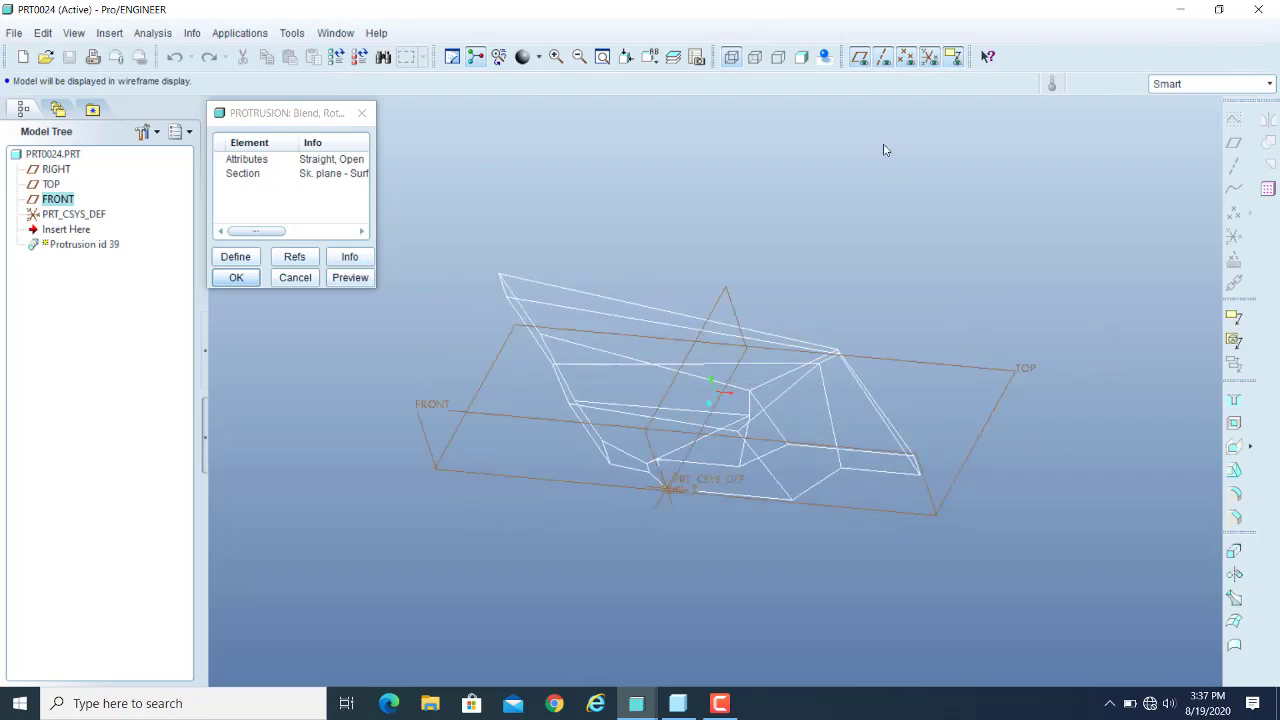
click(801, 58)
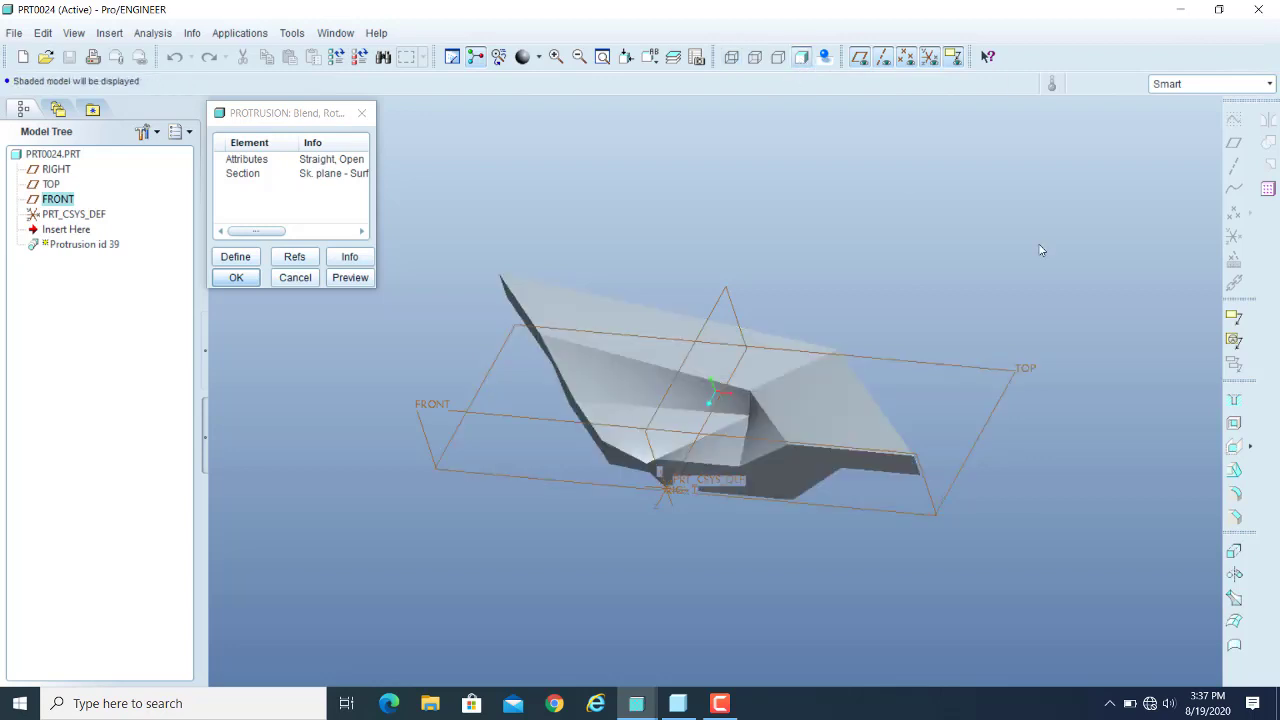
click(756, 58)
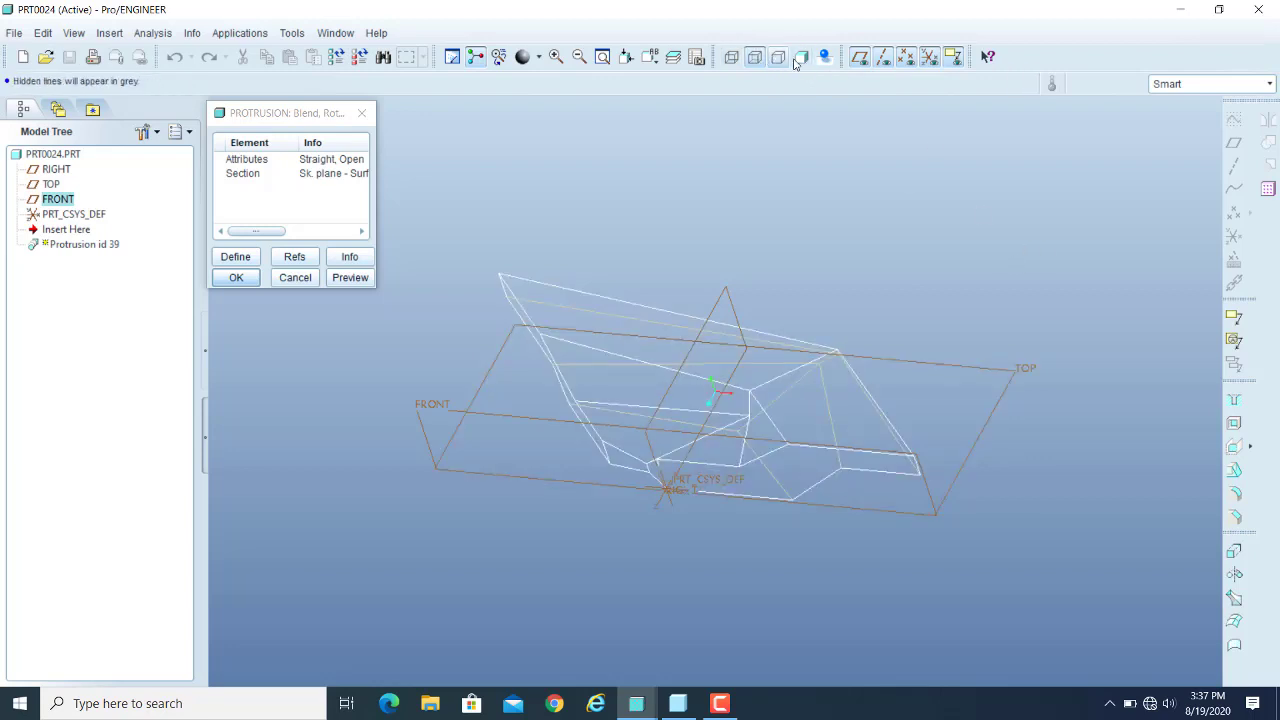
click(801, 58)
middle_drag(1044, 256, 1015, 261)
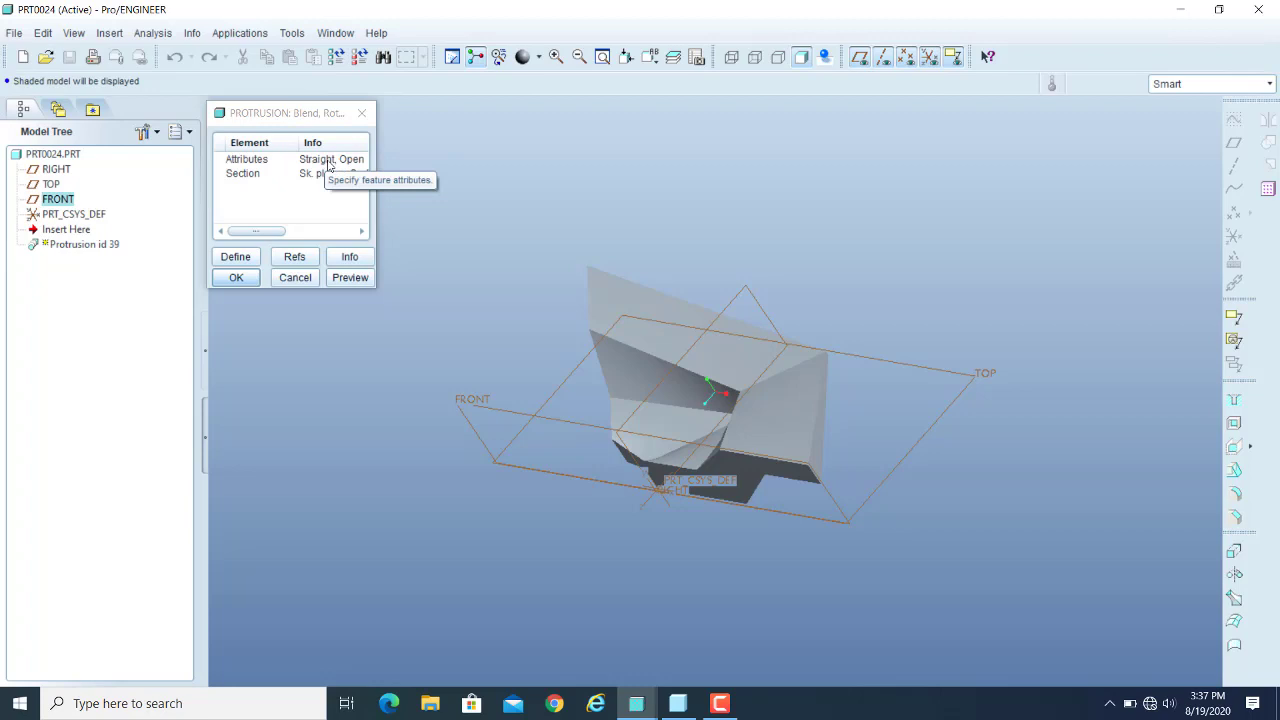
Redefine the rotational blend's attributes as Smooth and Open, and preview the protrusion from different angles.
middle_drag(843, 254, 866, 273)
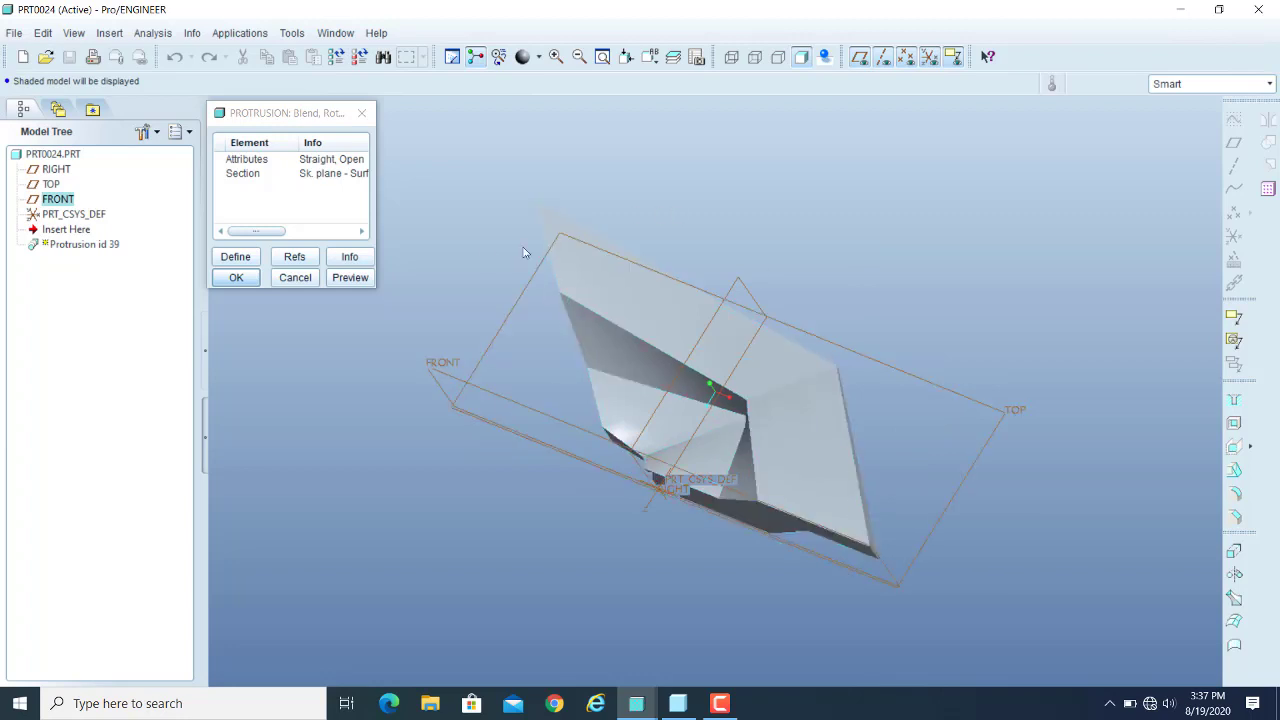
click(247, 160)
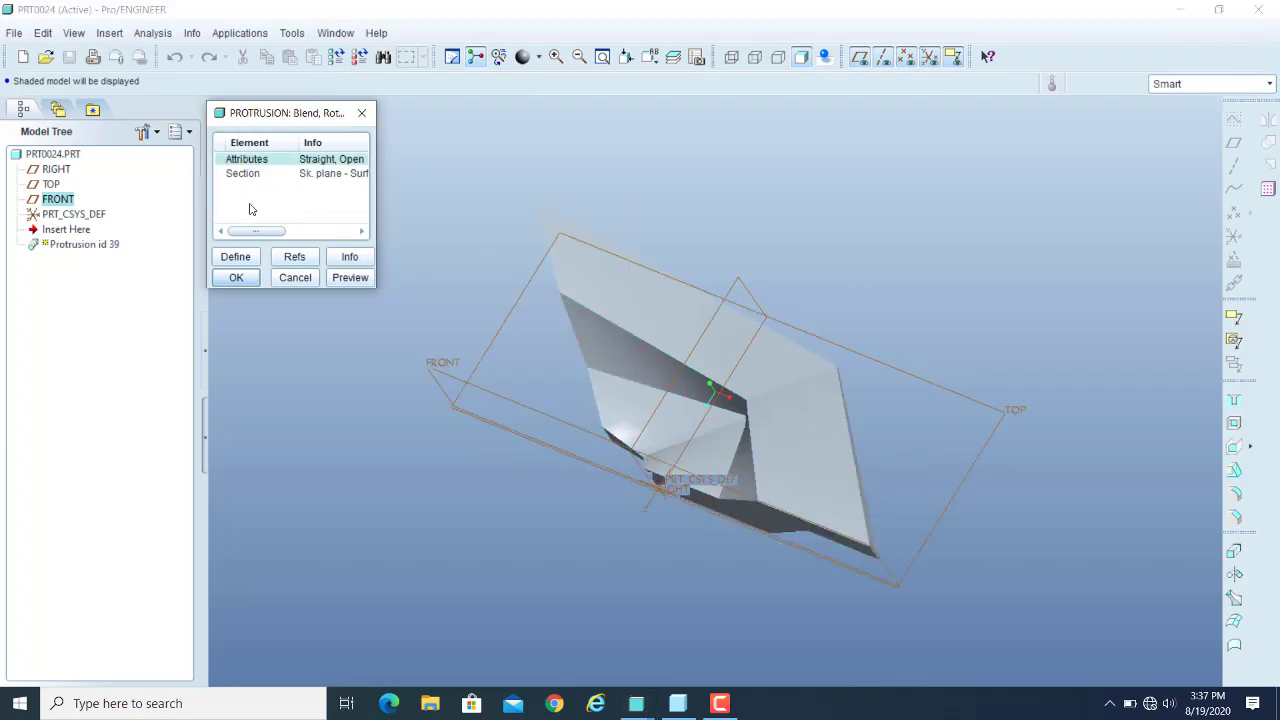
click(238, 256)
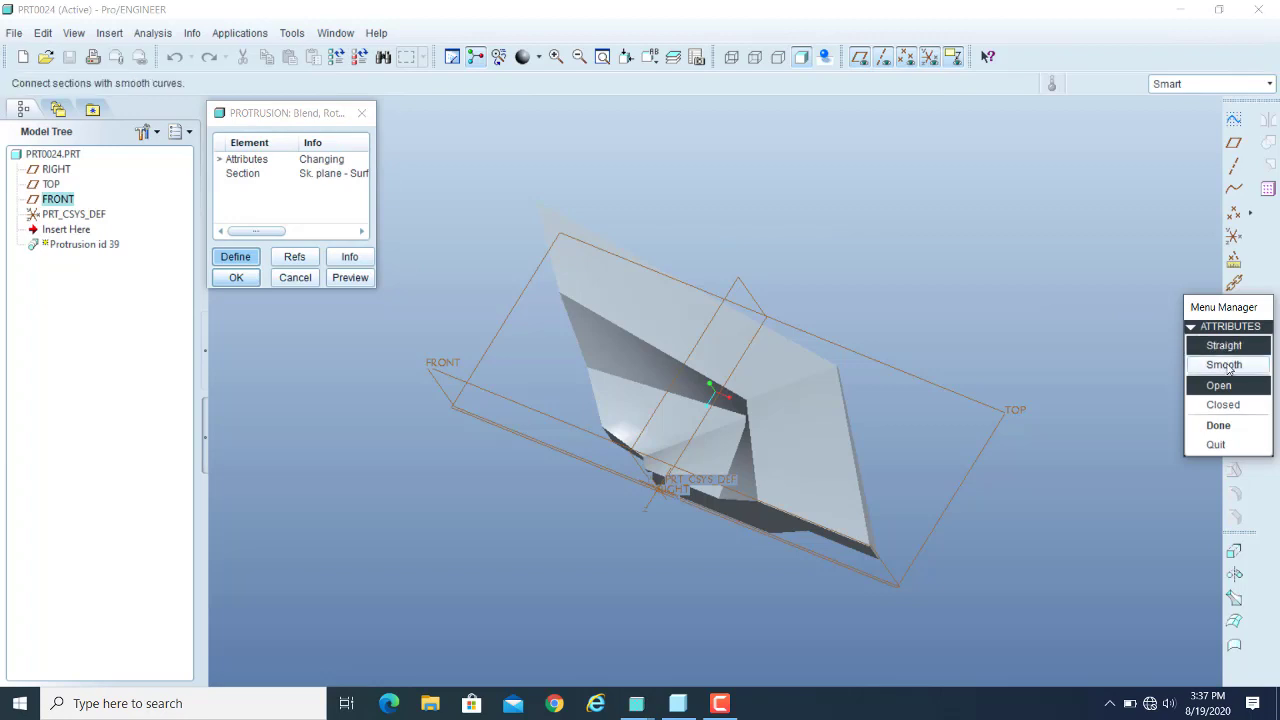
click(1224, 367)
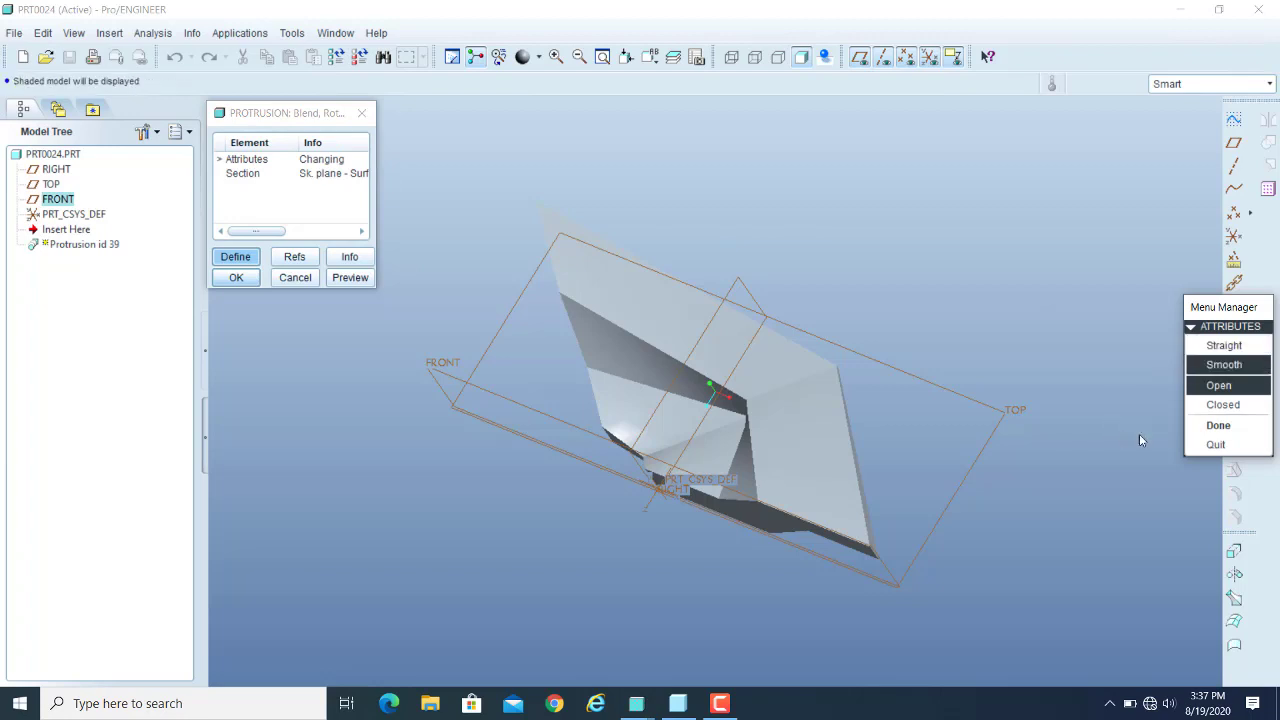
click(1218, 425)
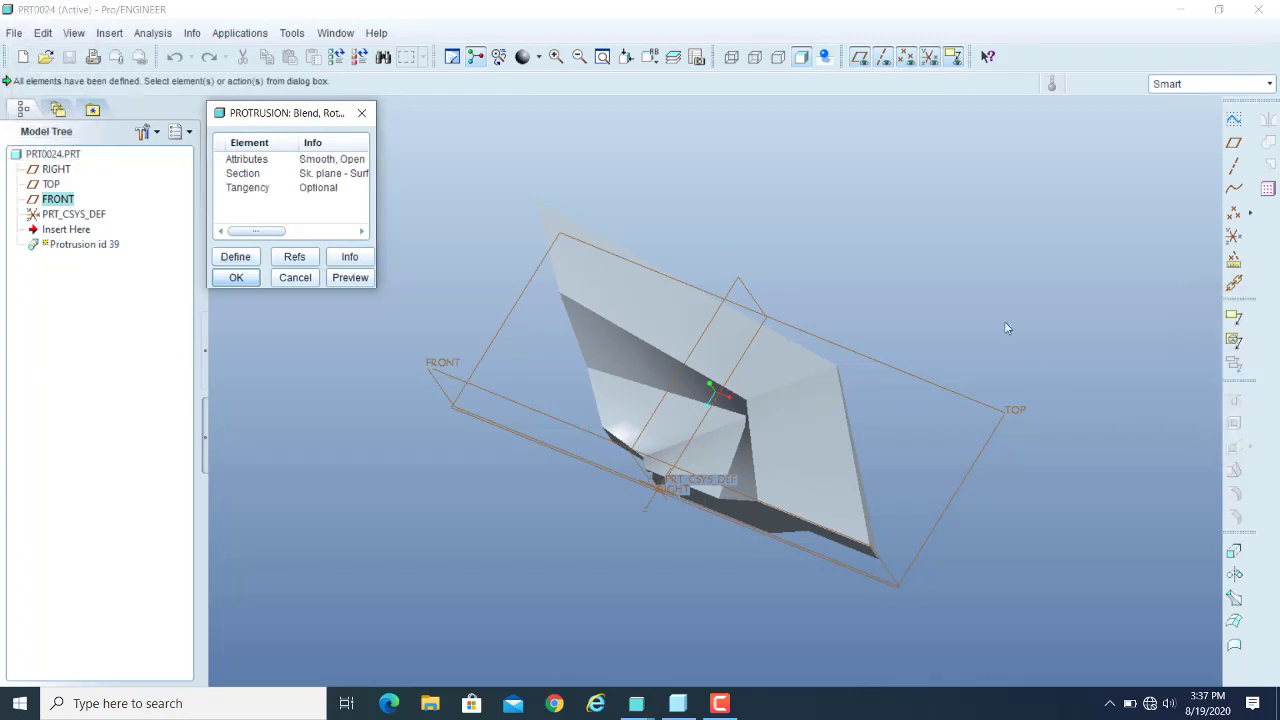
click(349, 278)
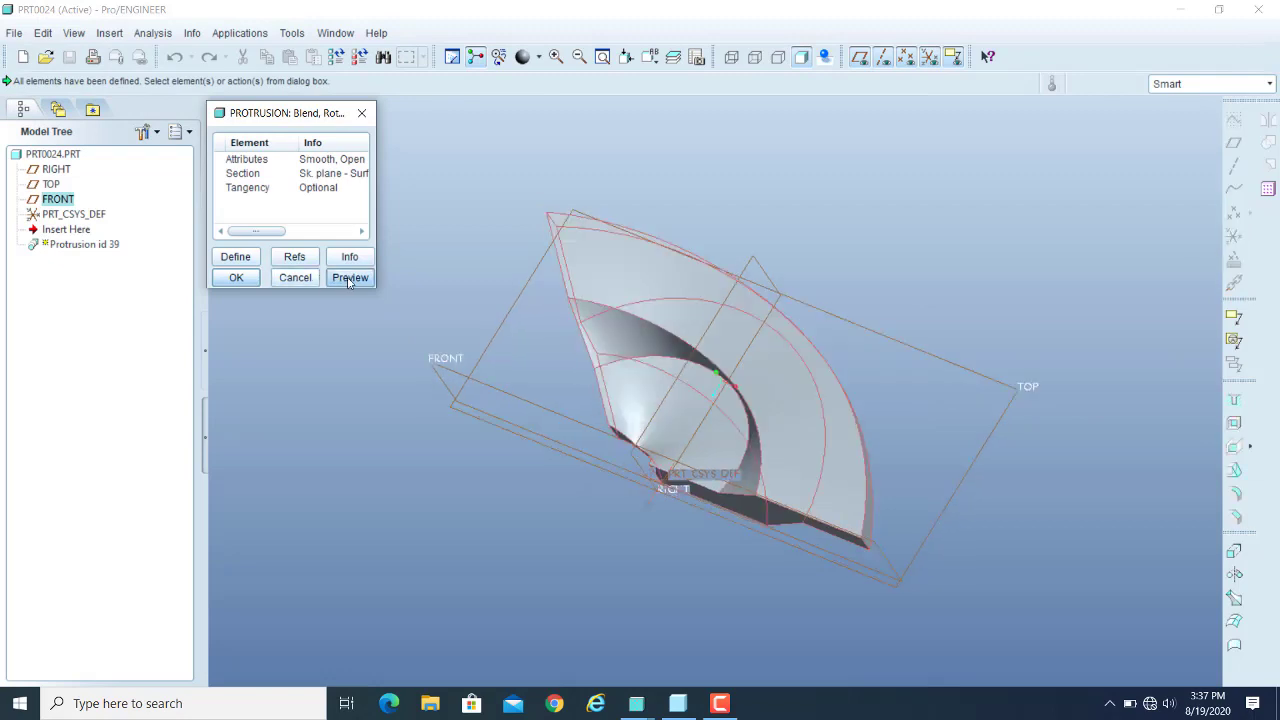
middle_drag(803, 286, 763, 471)
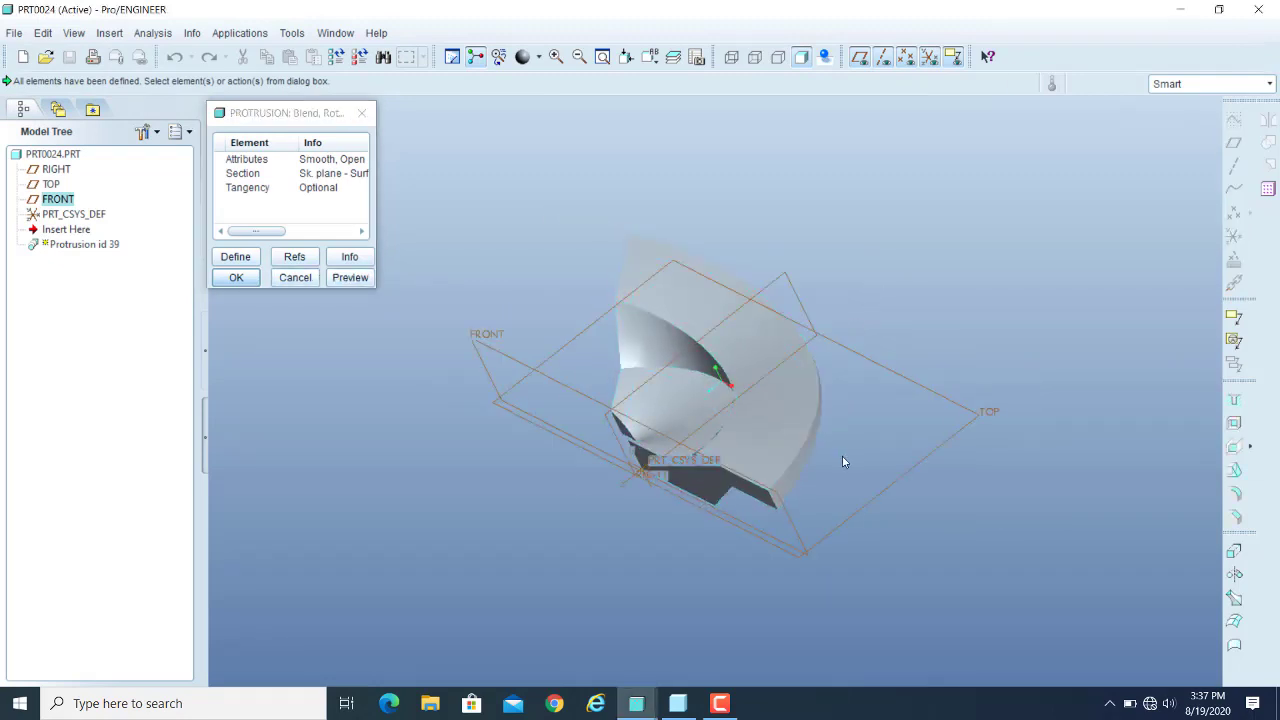
middle_drag(844, 461, 749, 480)
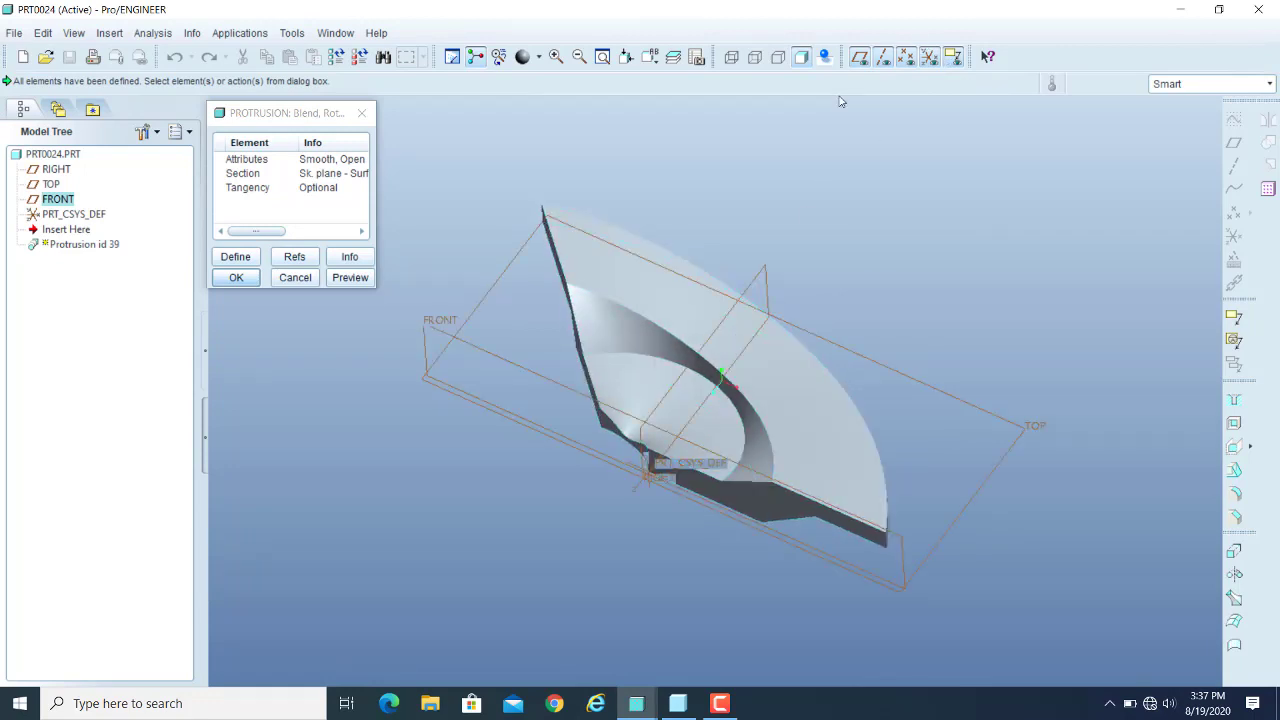
Hide the datum planes and coordinate systems, and examine the smooth, open blend preview from several angles.
click(859, 57)
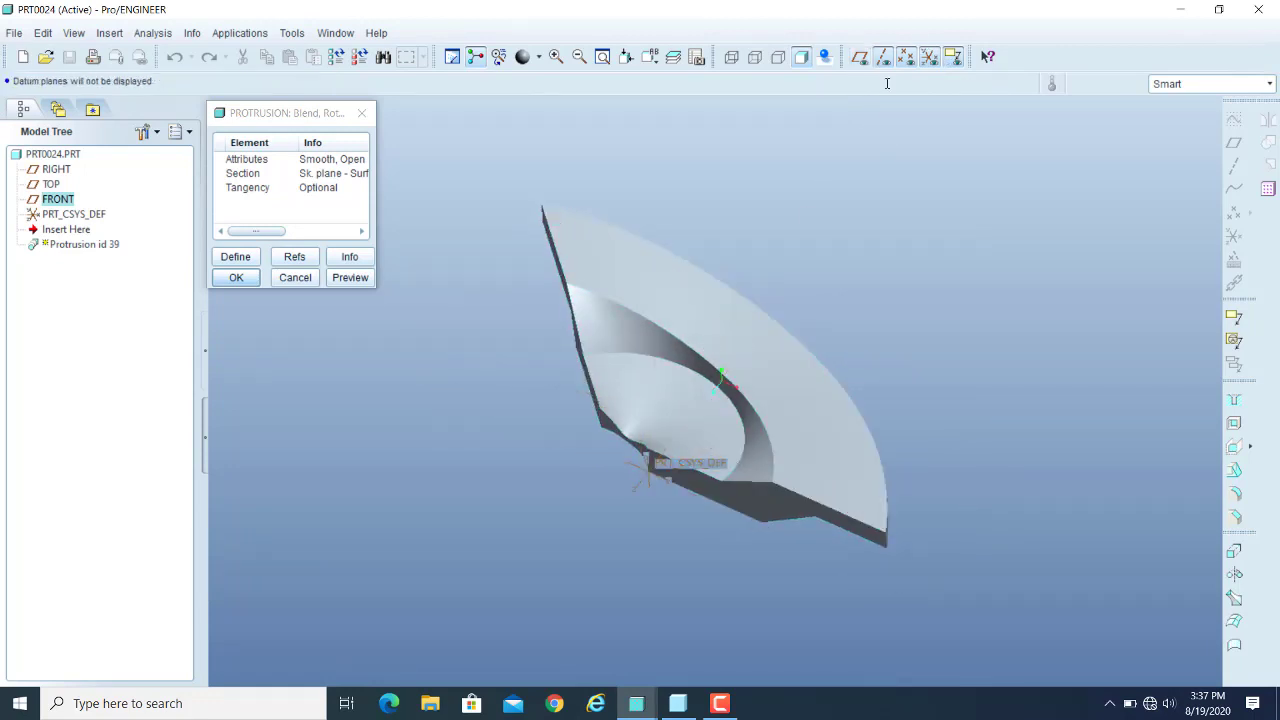
click(929, 57)
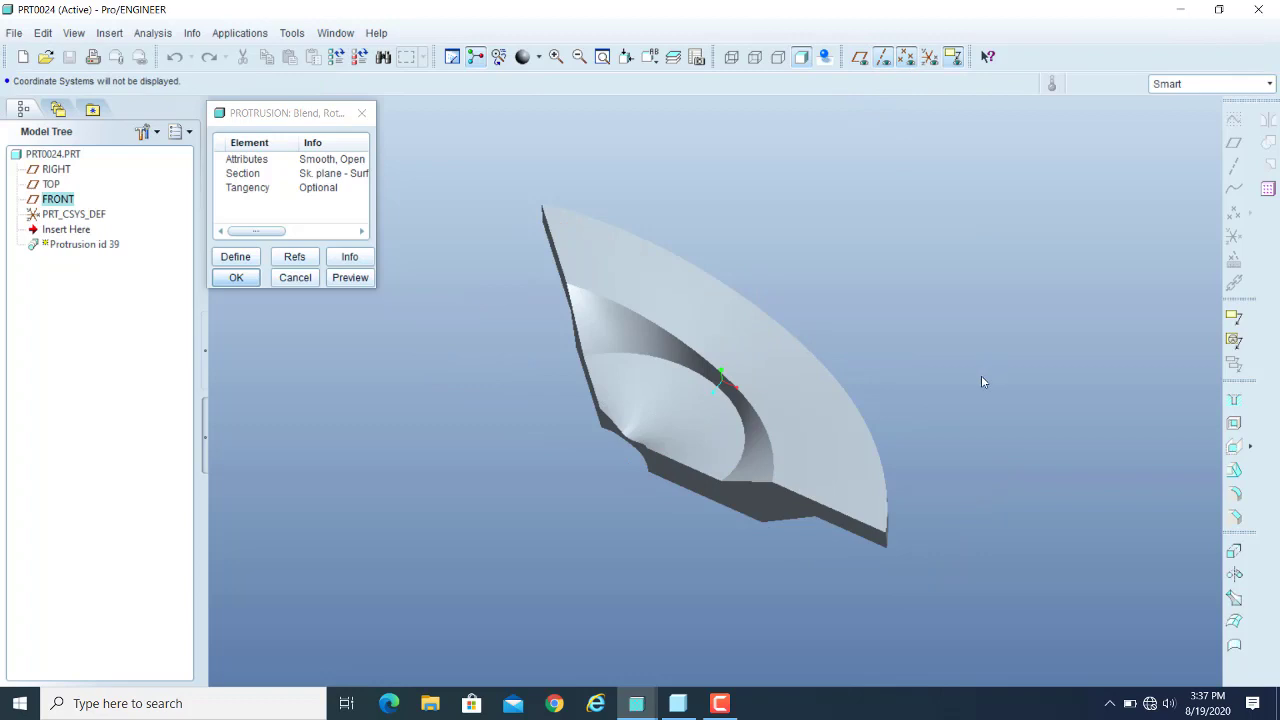
middle_drag(981, 382, 877, 363)
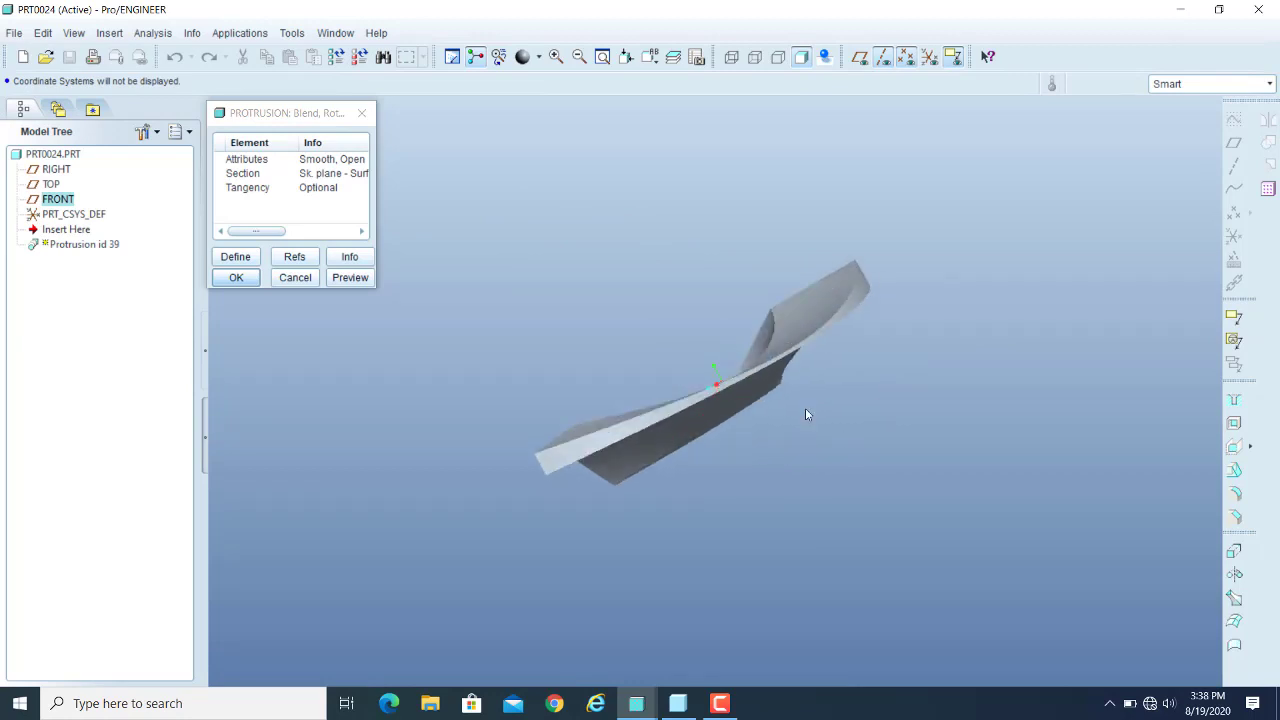
middle_drag(807, 414, 857, 386)
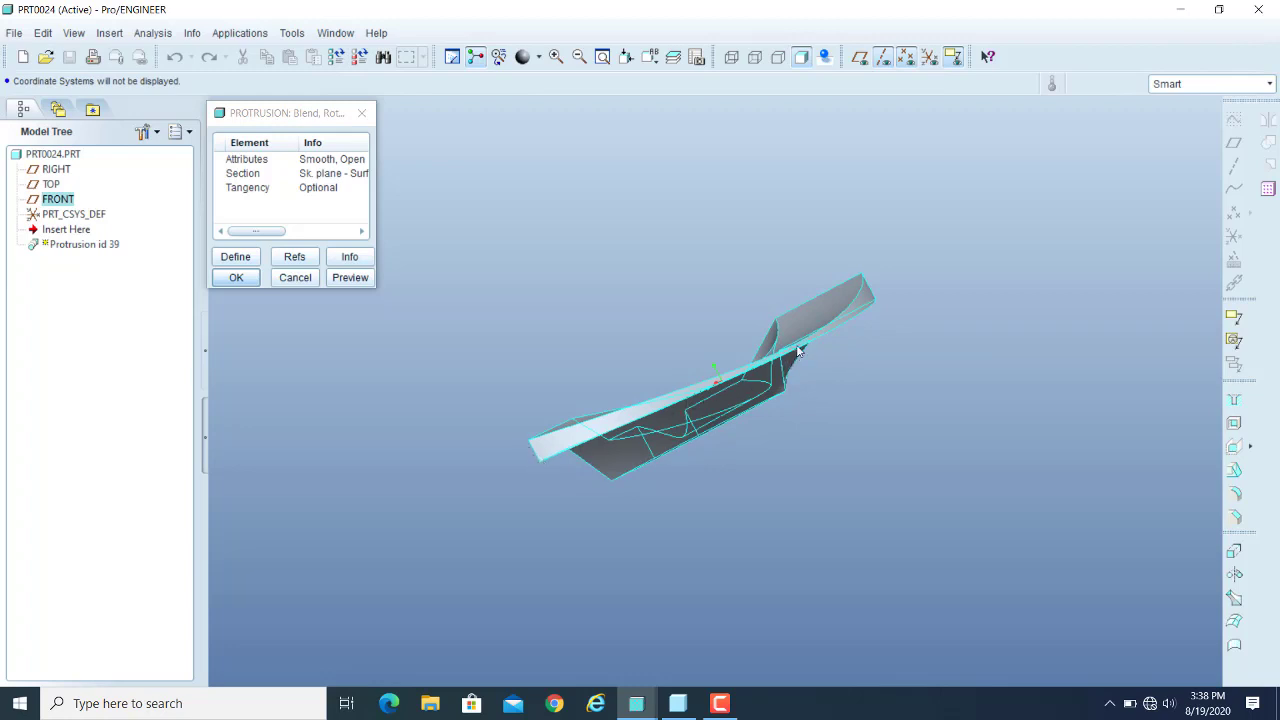
middle_drag(797, 353, 870, 420)
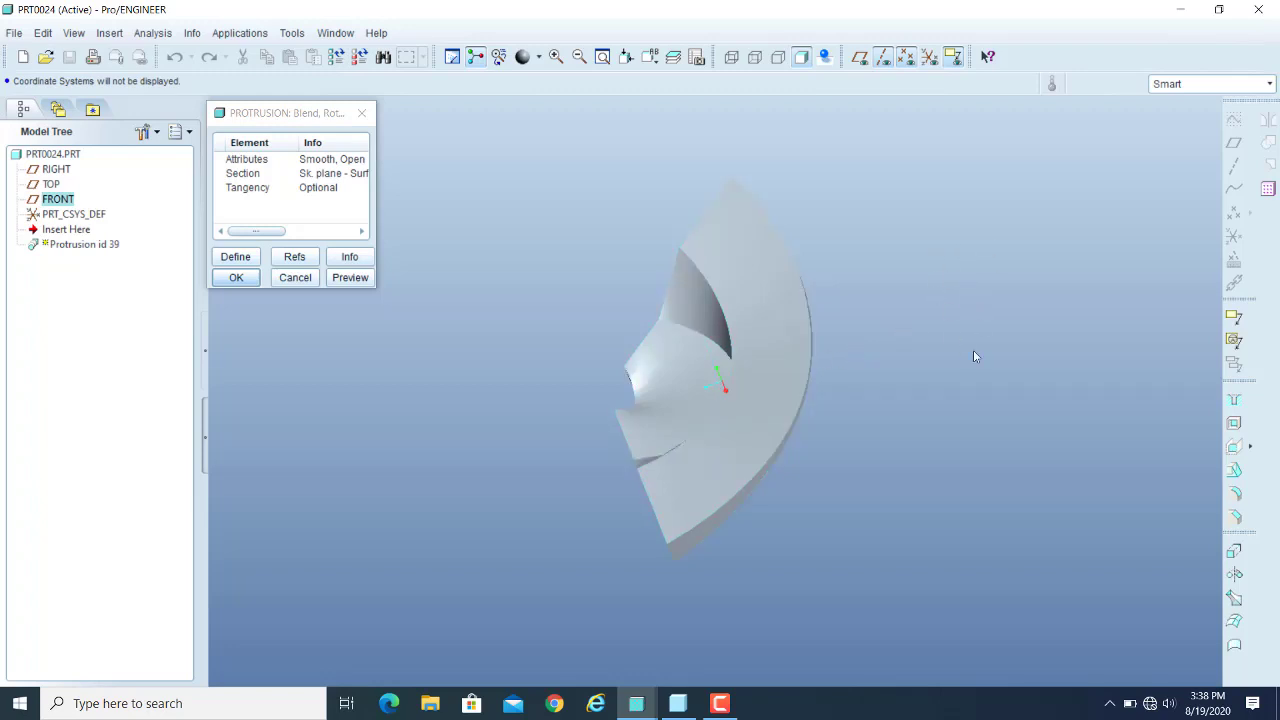
mouse_move(969, 356)
middle_down()
mouse_move(929, 302)
mouse_move(1055, 307)
mouse_move(1083, 323)
mouse_move(993, 290)
middle_up()
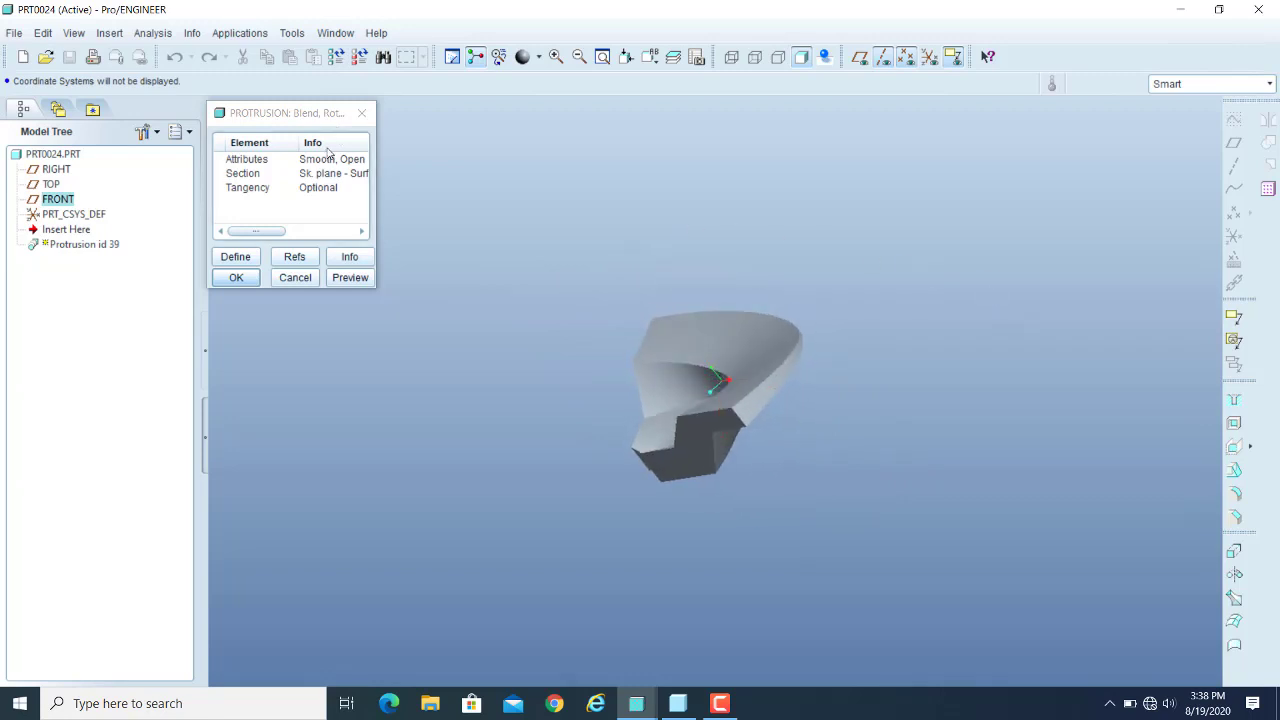
Check the blend's attribute options without changing them, and preview the smooth, open shape again from several angles.
double_click(253, 165)
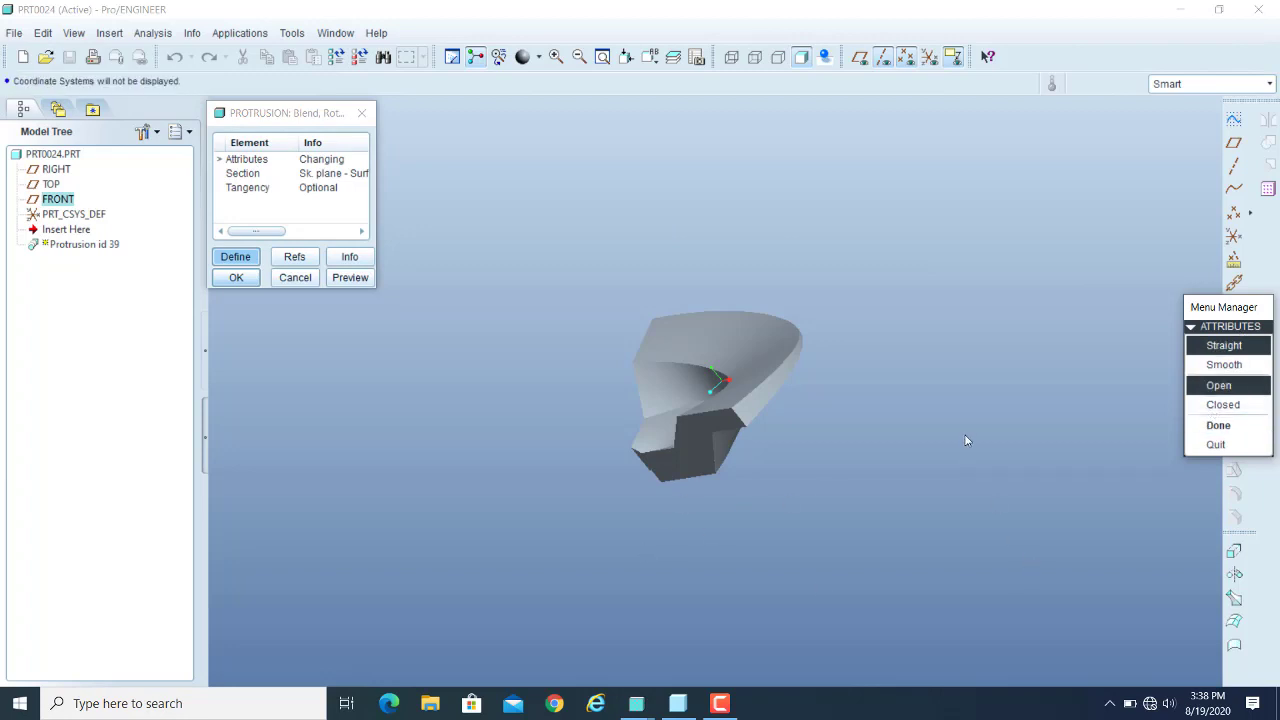
click(1215, 446)
click(350, 280)
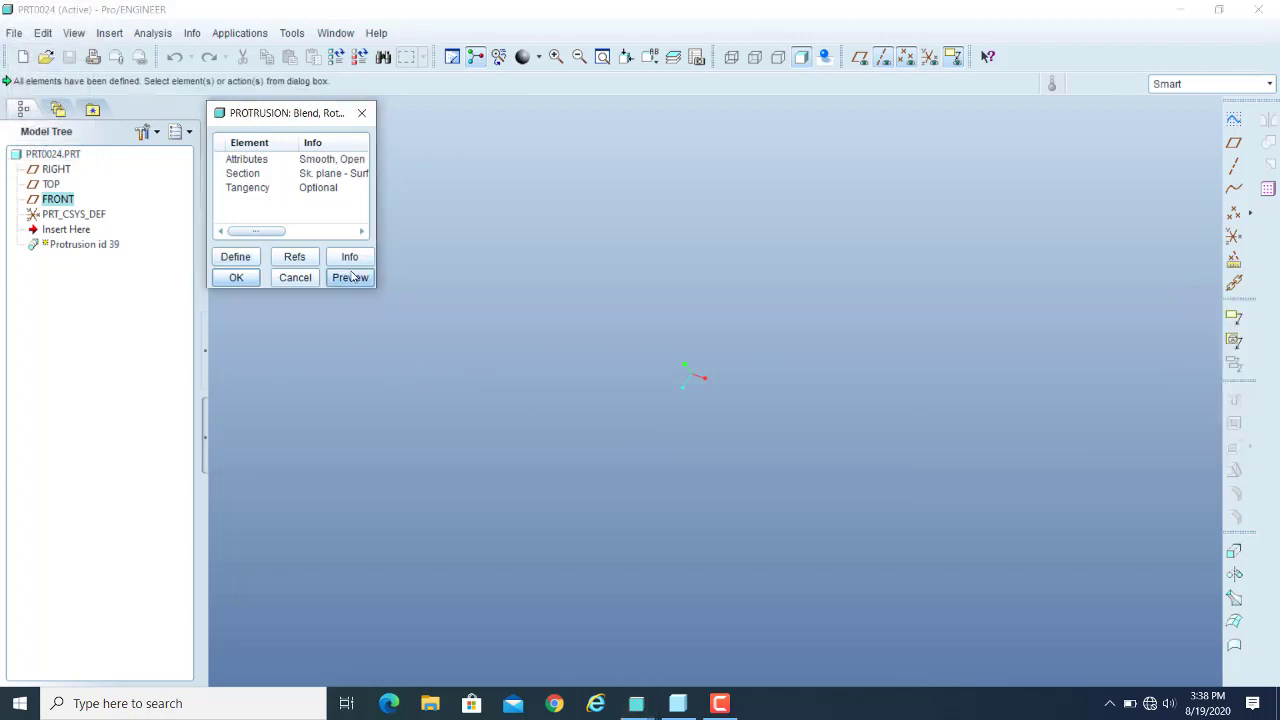
mouse_move(858, 309)
middle_down()
mouse_move(849, 263)
mouse_move(849, 284)
mouse_move(865, 287)
middle_up()
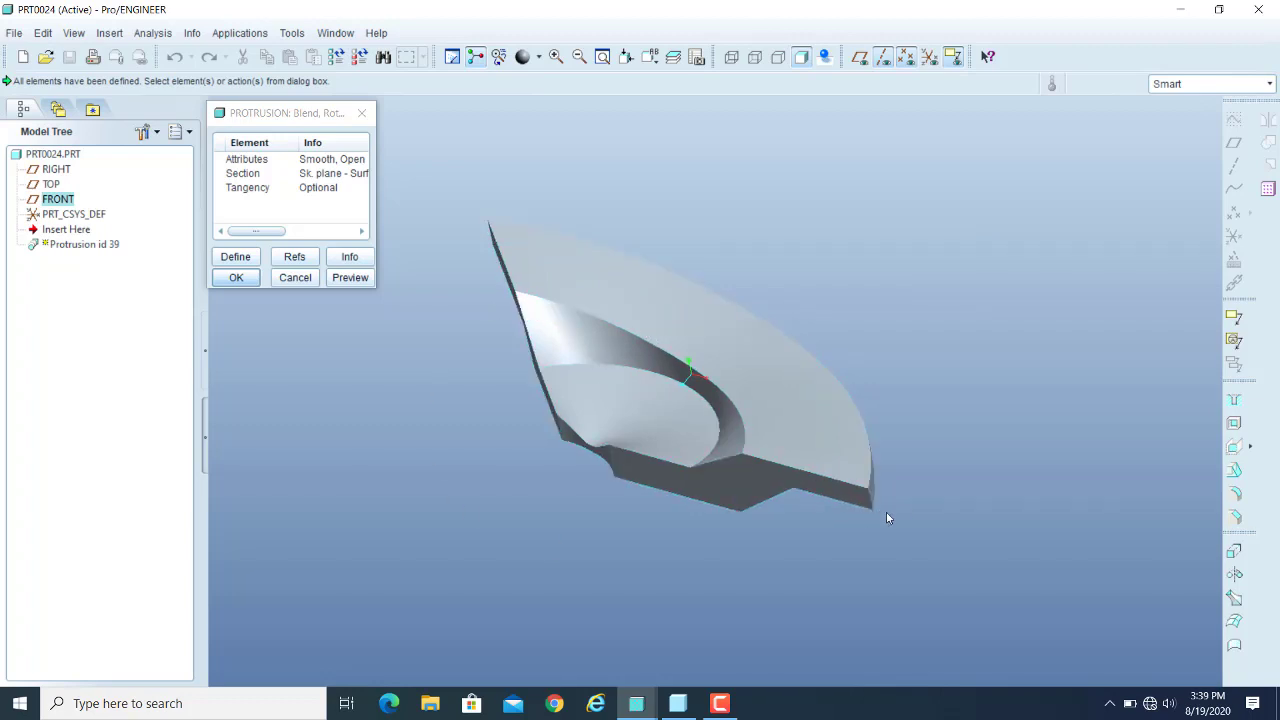
middle_drag(1046, 437, 1076, 432)
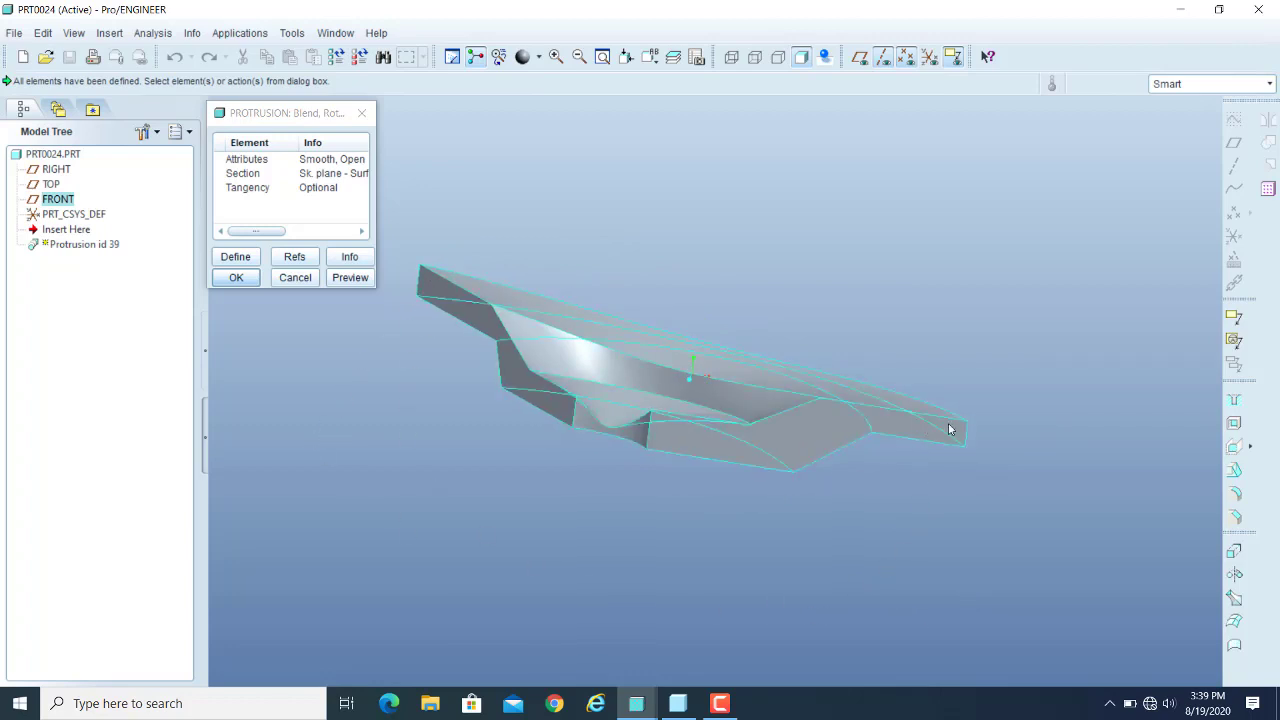
mouse_move(949, 429)
middle_down()
mouse_move(1029, 371)
mouse_move(965, 403)
mouse_move(905, 378)
middle_up()
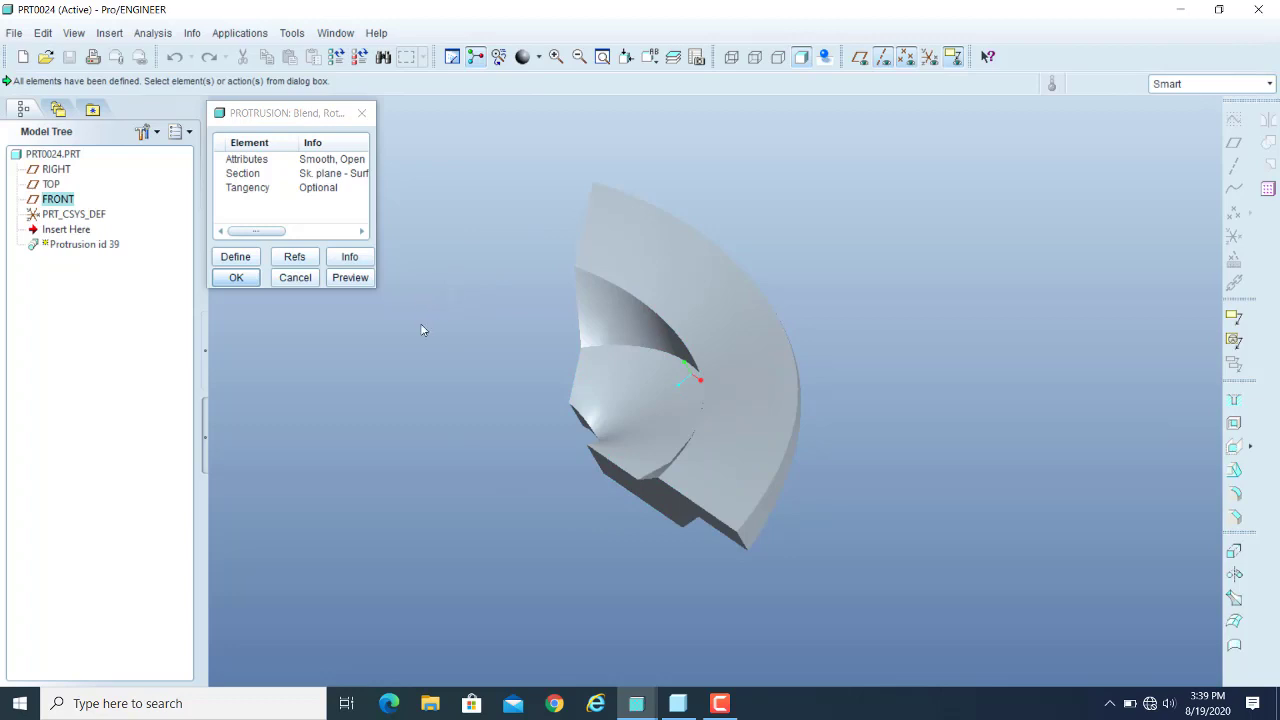
Redefine the rotational blend's attributes as Straight and Closed, and preview the protrusion.
double_click(241, 166)
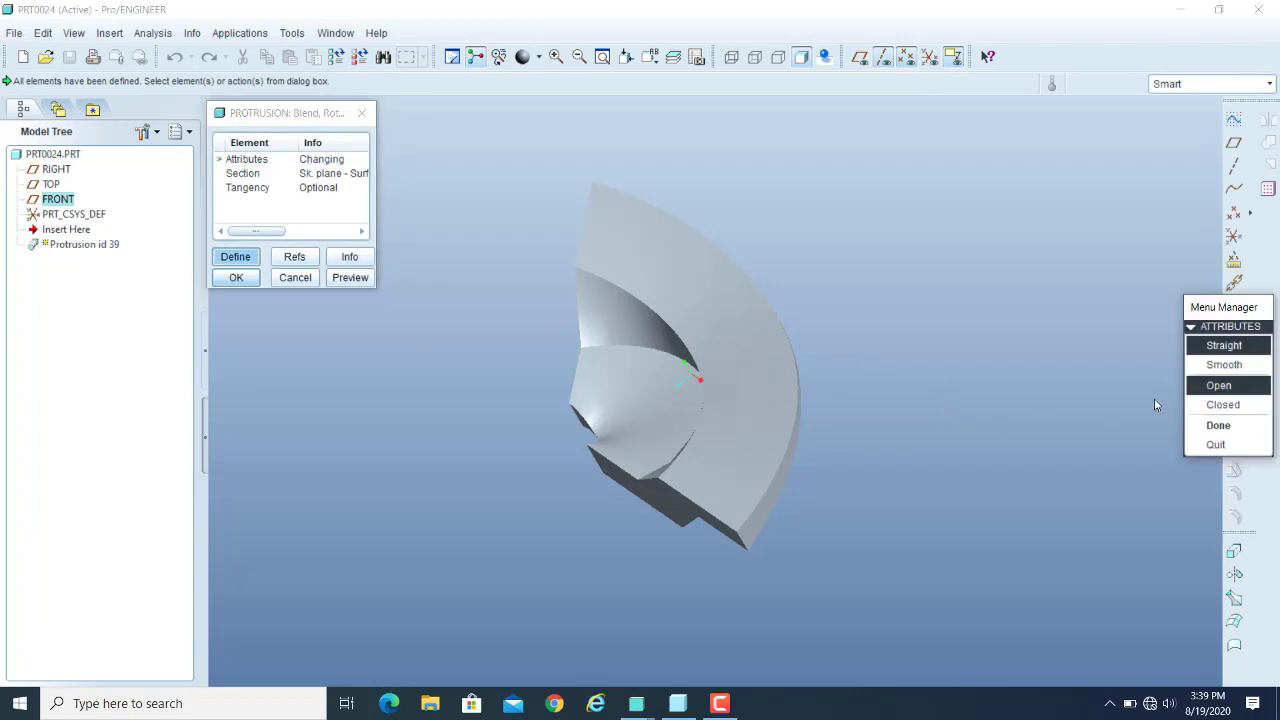
click(1222, 346)
click(1227, 405)
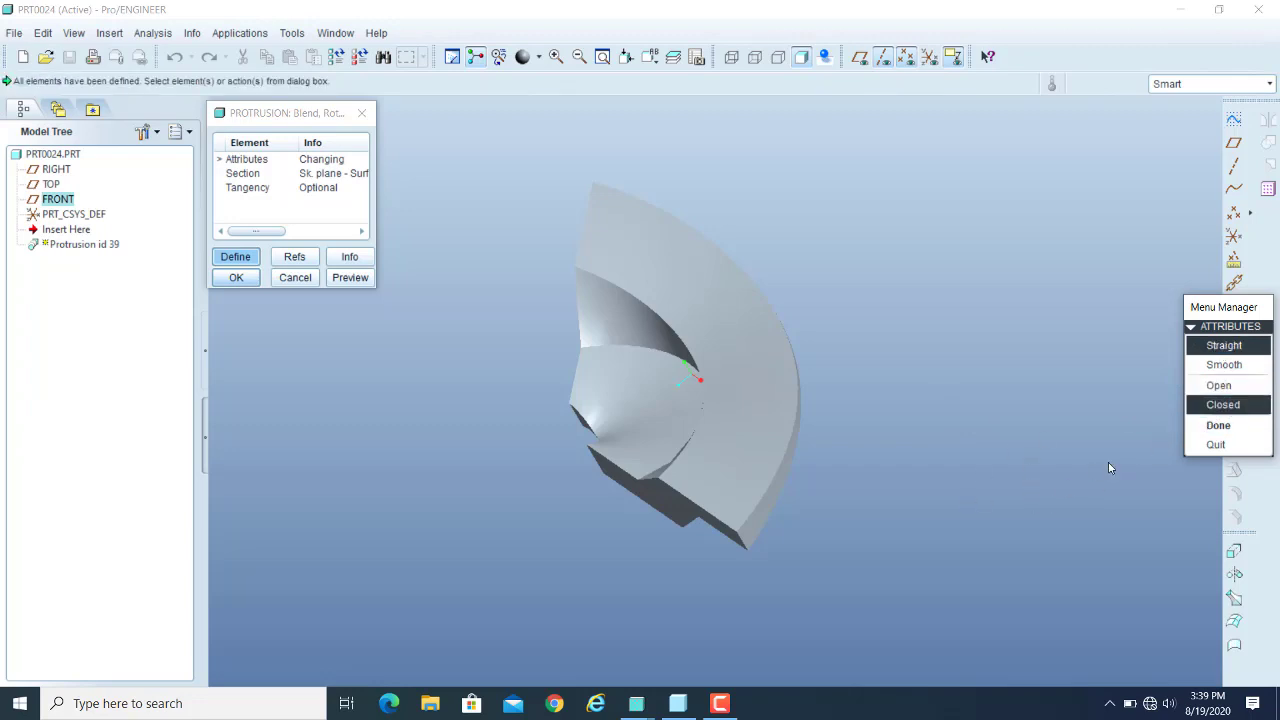
click(1199, 429)
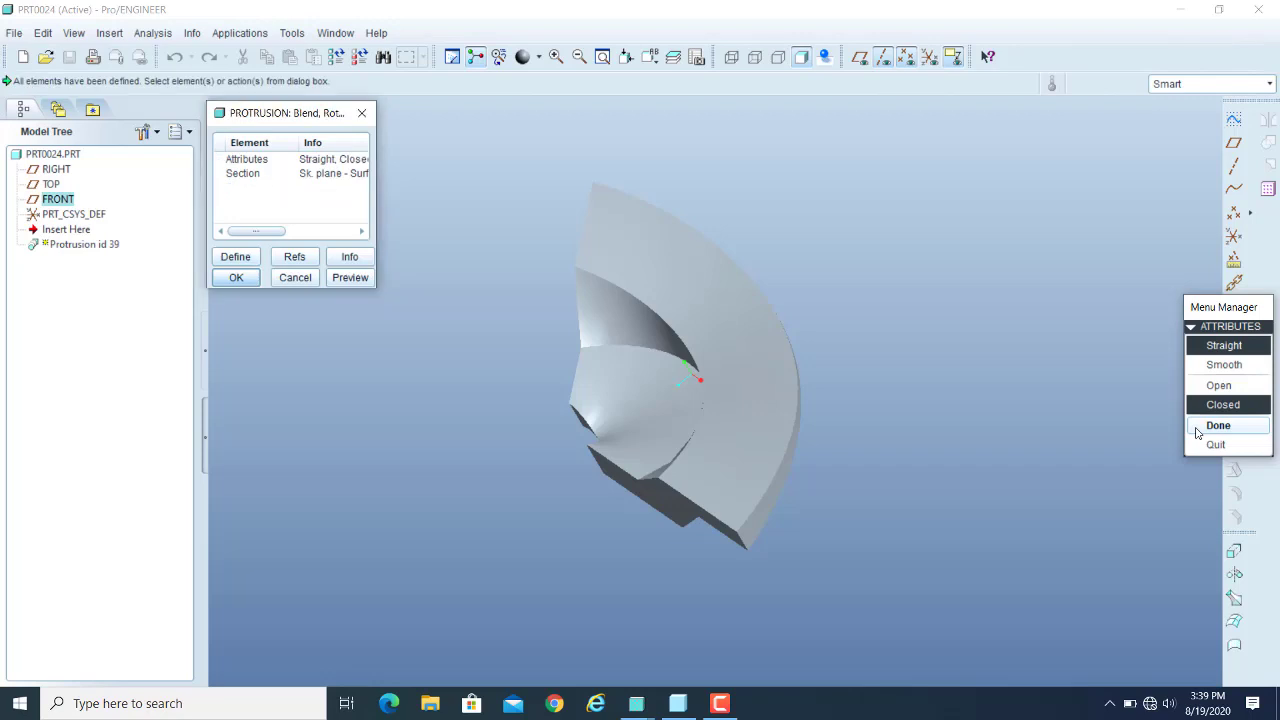
click(363, 283)
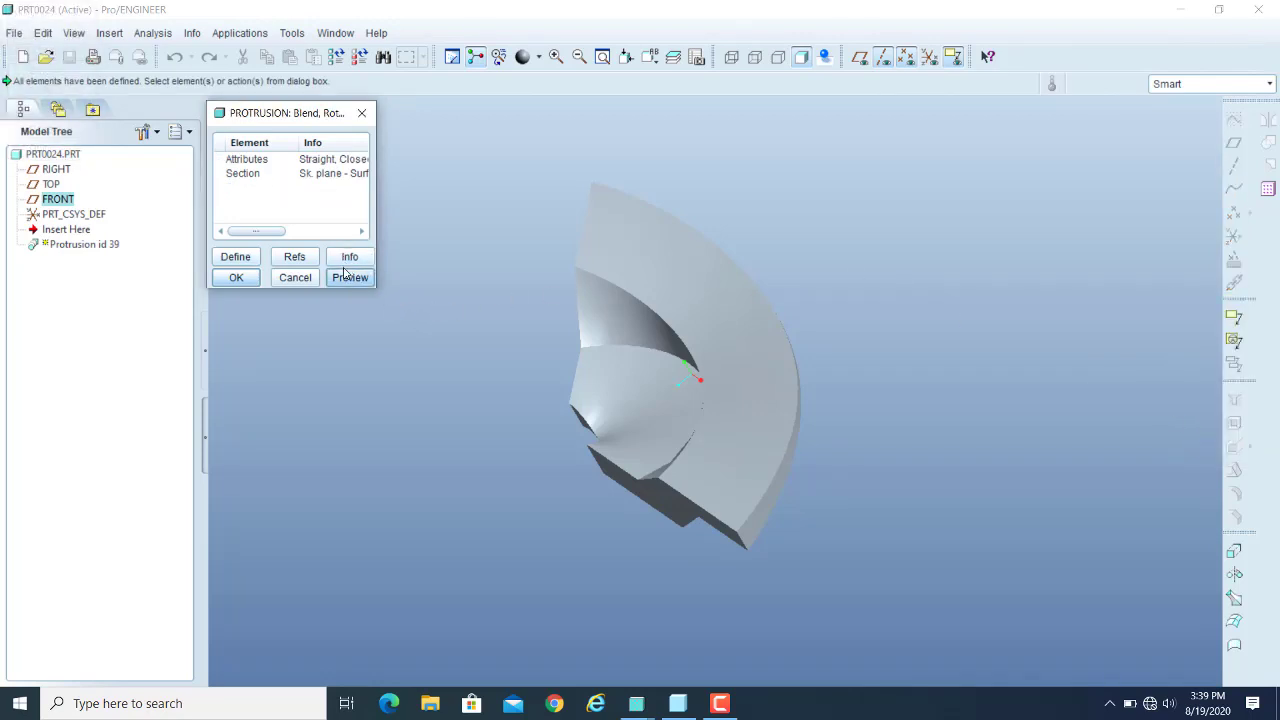
click(340, 280)
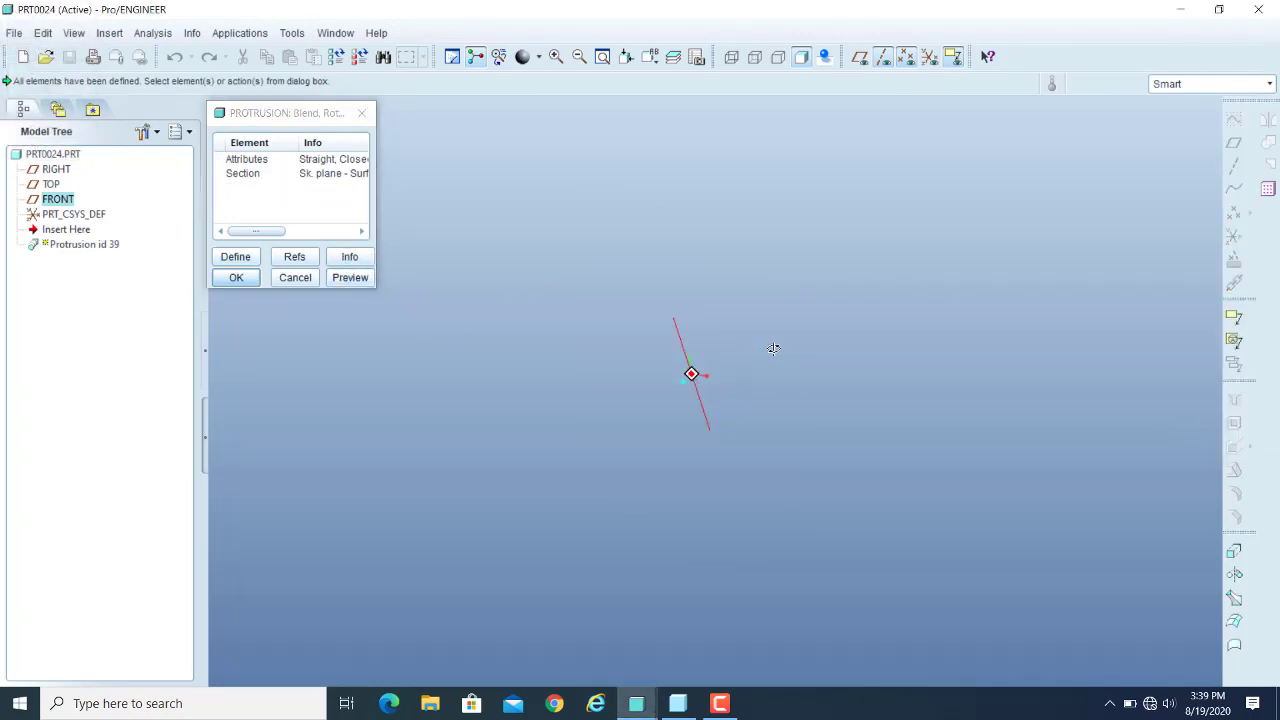
click(359, 280)
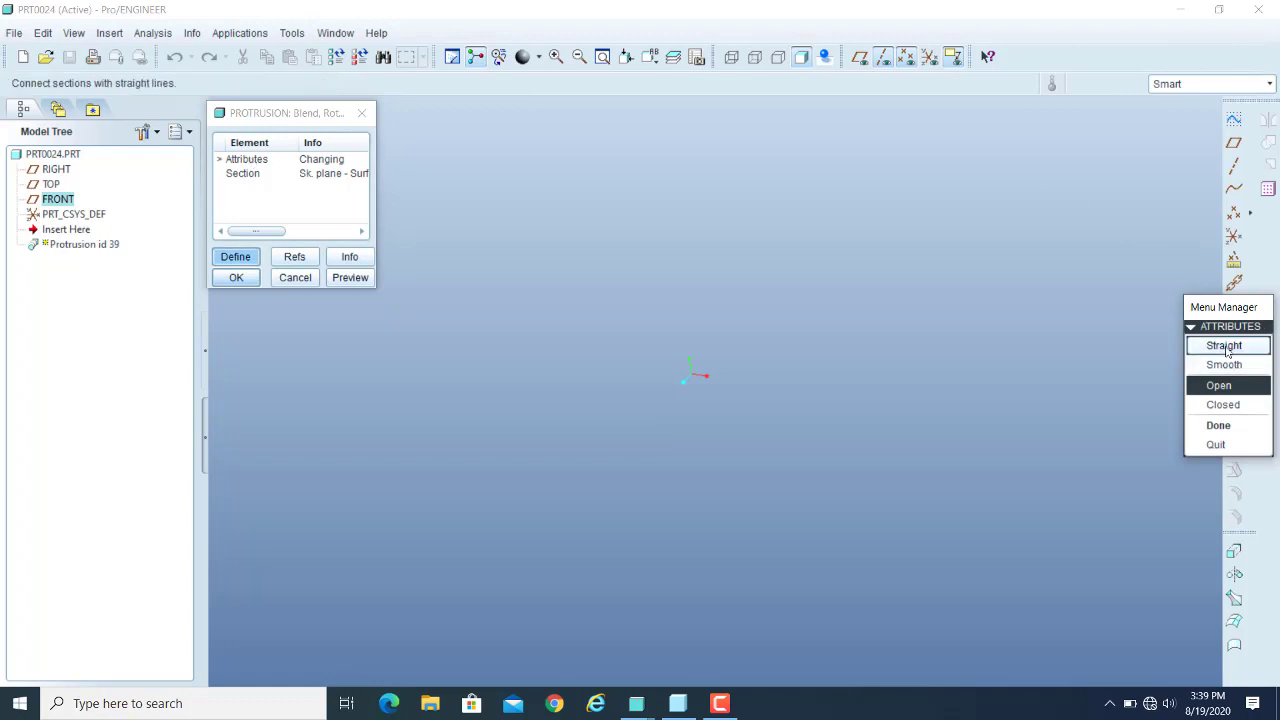
Redefine the blend's attributes as Smooth and Closed, preview the protrusion, and complete the feature.
click(1225, 346)
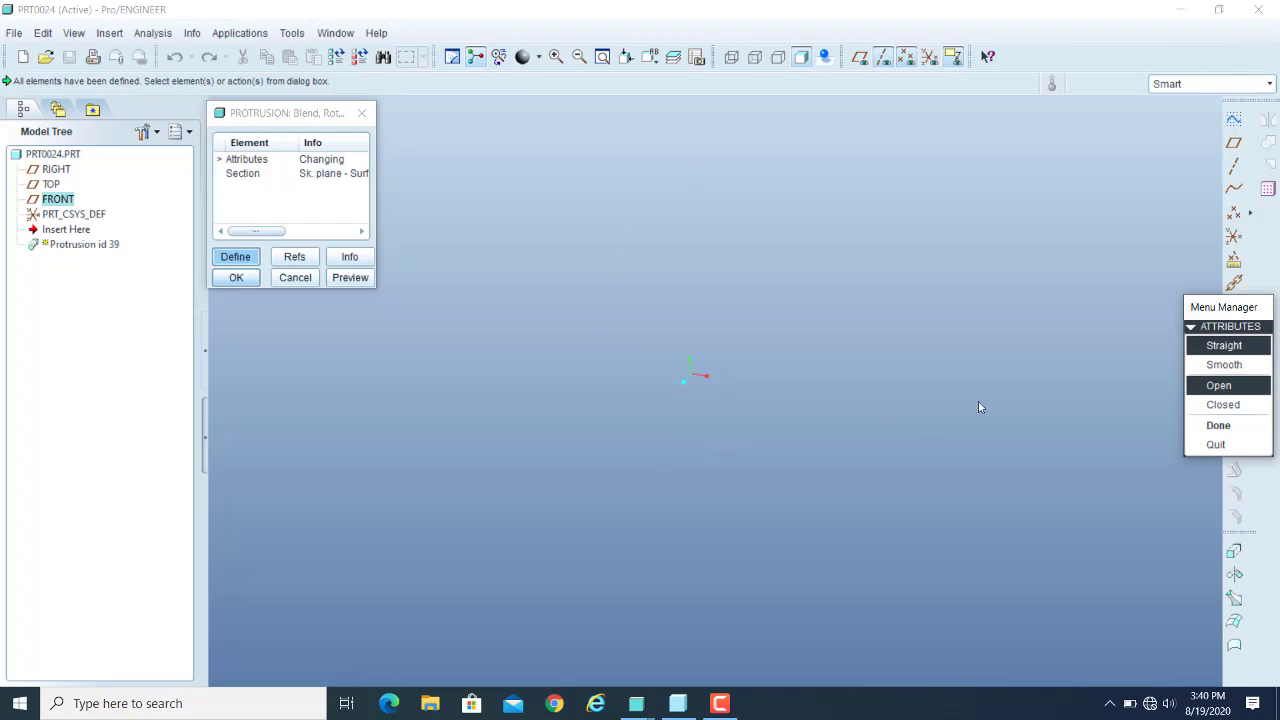
click(1217, 366)
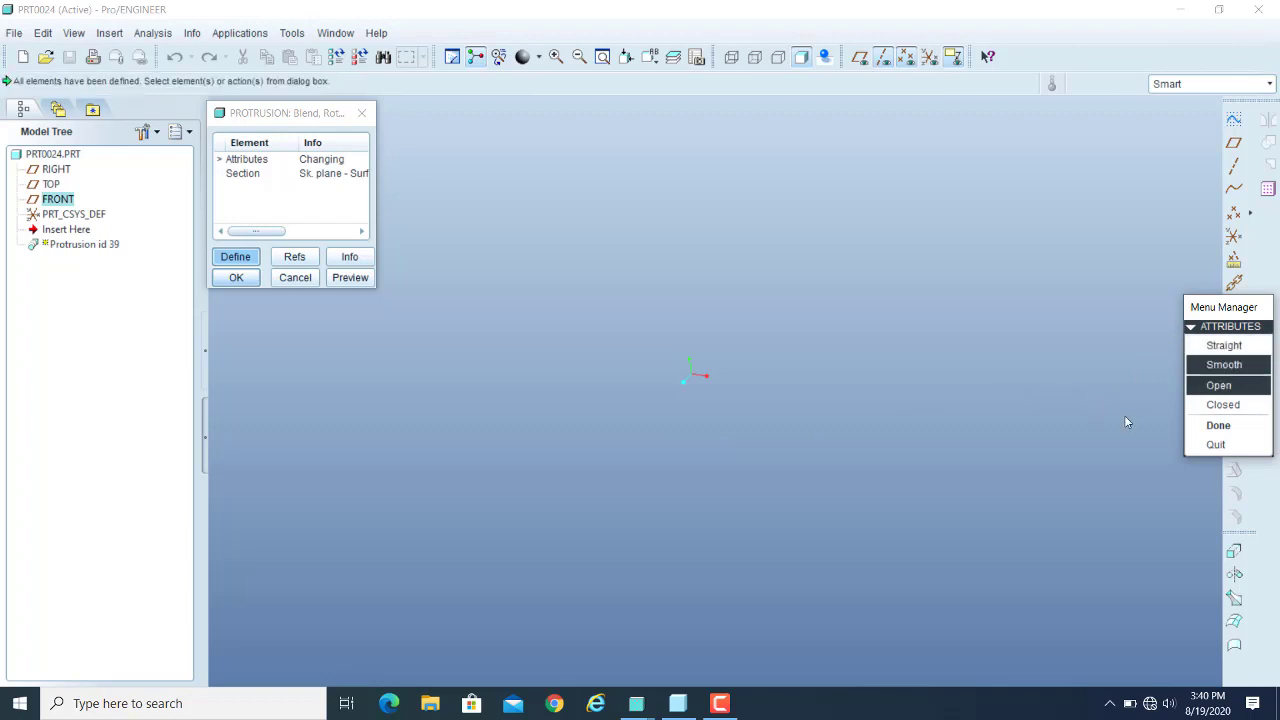
click(1213, 404)
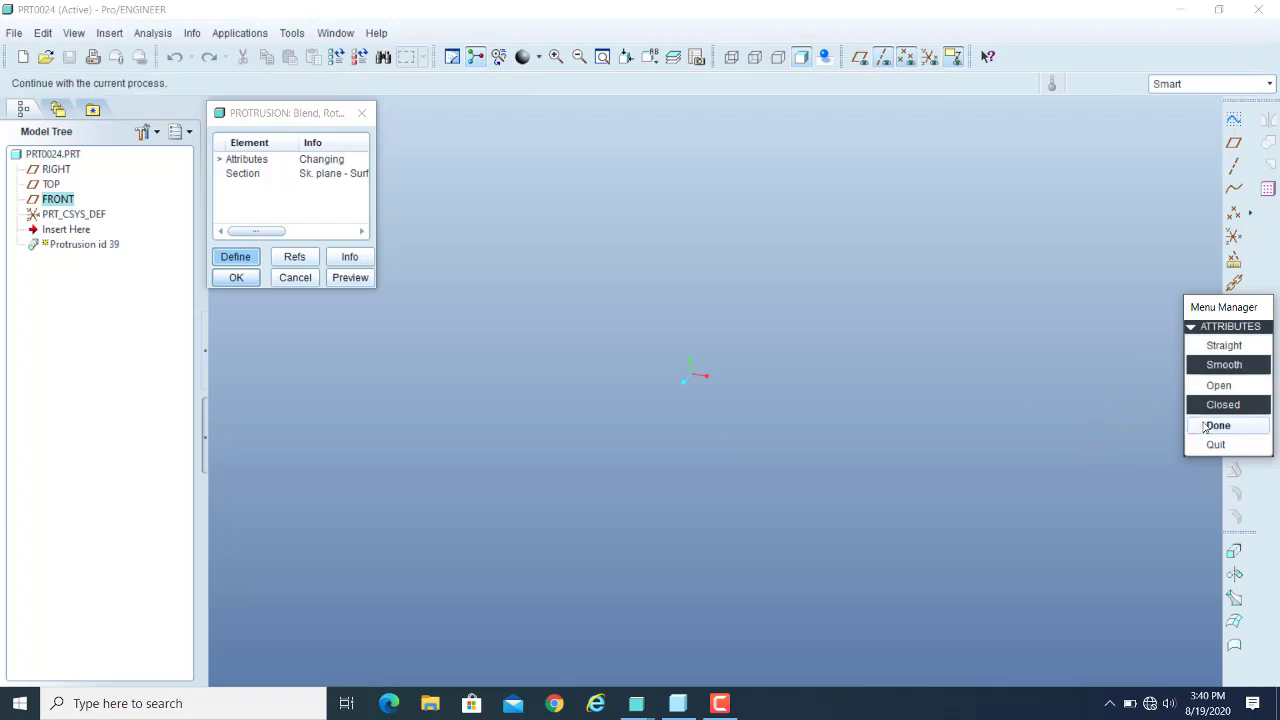
click(1216, 425)
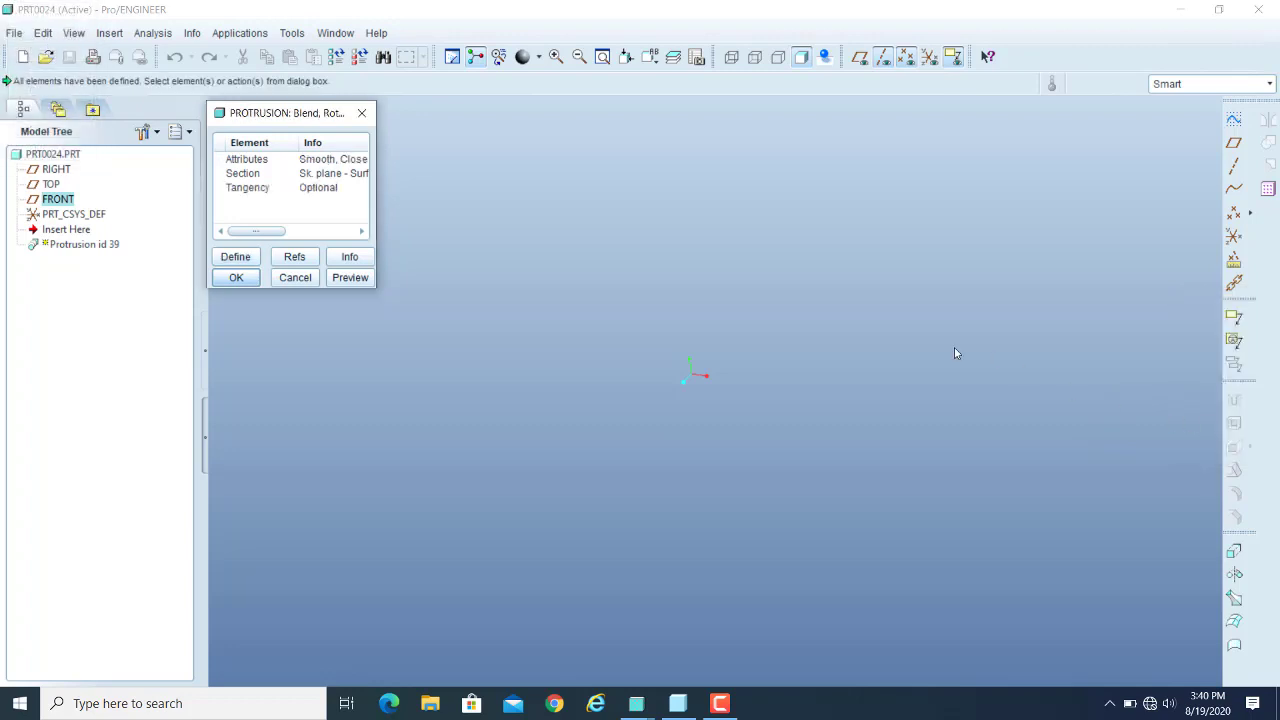
click(350, 277)
mouse_move(724, 479)
middle_down()
mouse_move(882, 486)
mouse_move(757, 519)
mouse_move(683, 483)
mouse_move(648, 583)
mouse_move(663, 634)
mouse_move(586, 594)
mouse_move(620, 598)
middle_up()
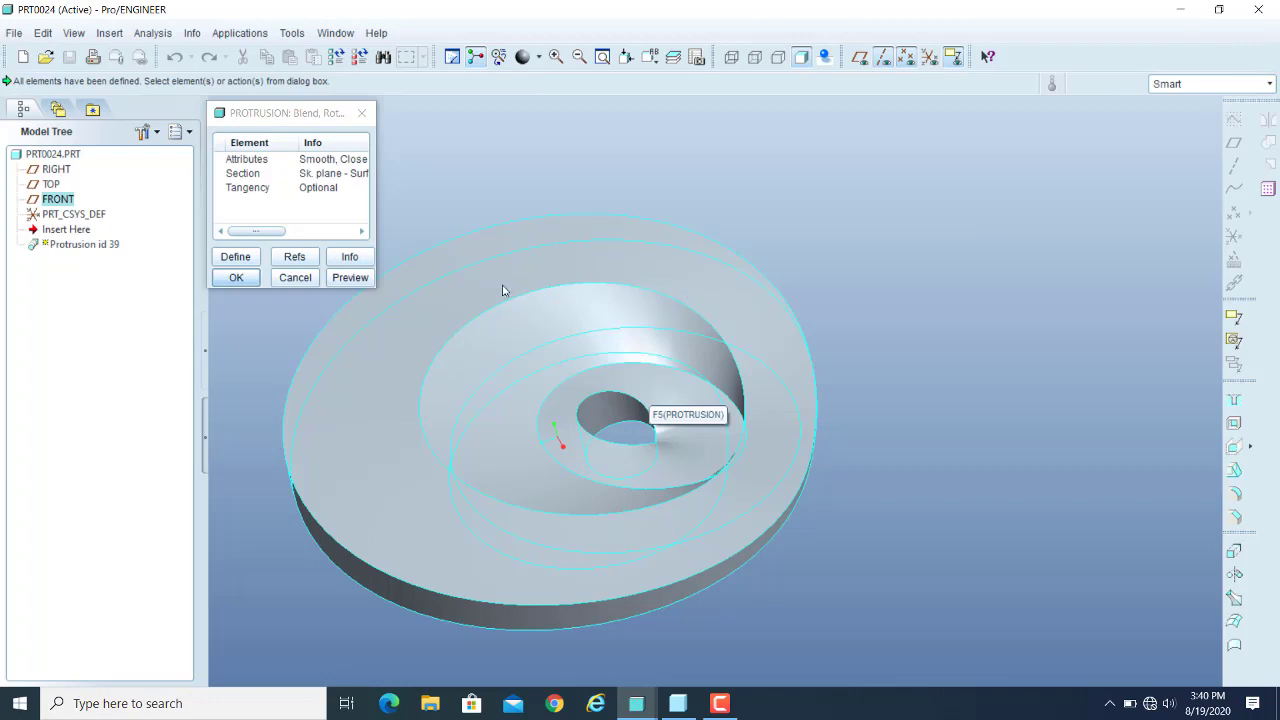
click(226, 283)
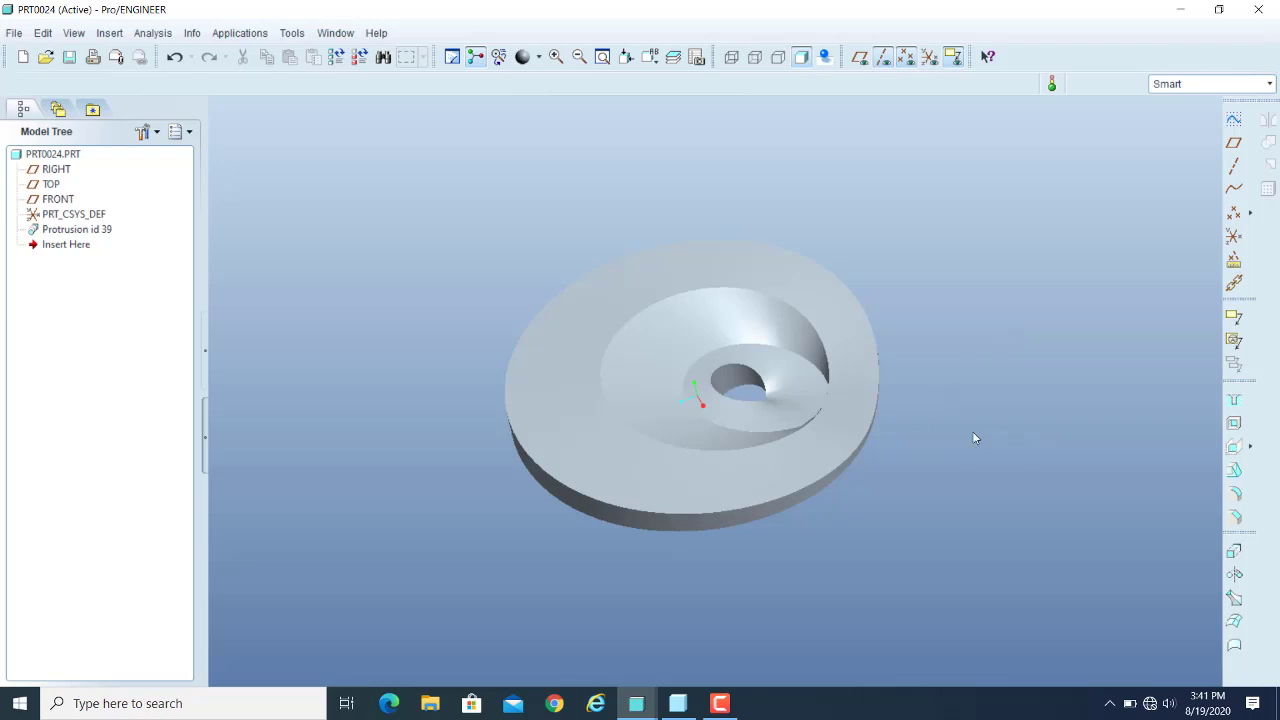
Undo the completed rotational blend protrusion after viewing it from several angles.
middle_drag(975, 437, 909, 386)
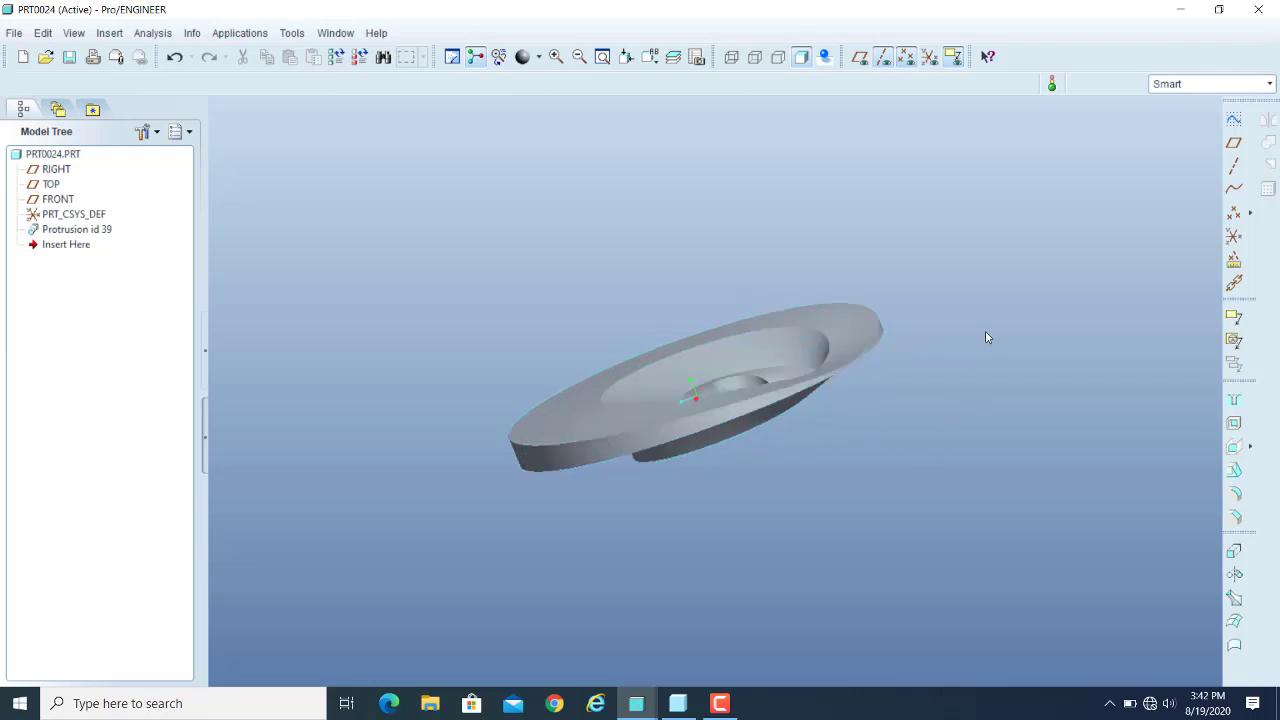
mouse_move(986, 337)
middle_down()
mouse_move(1011, 351)
mouse_move(993, 342)
middle_up()
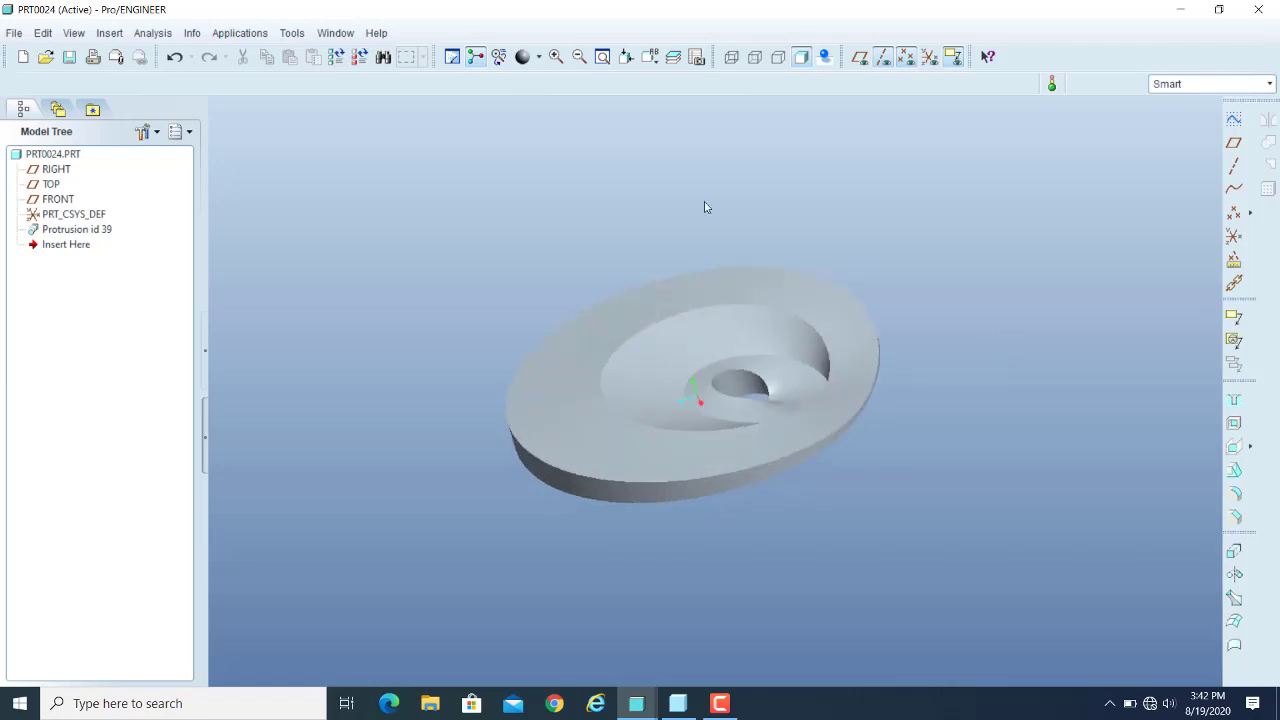
click(105, 36)
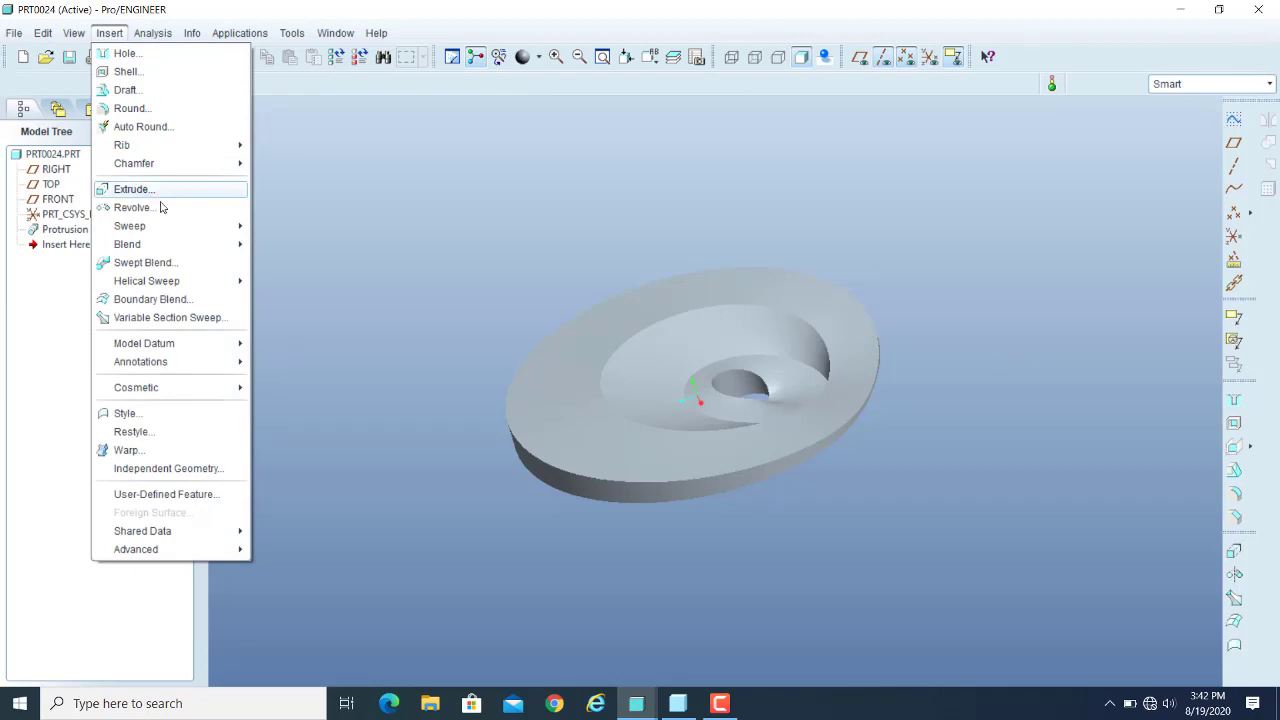
mouse_move(168, 233)
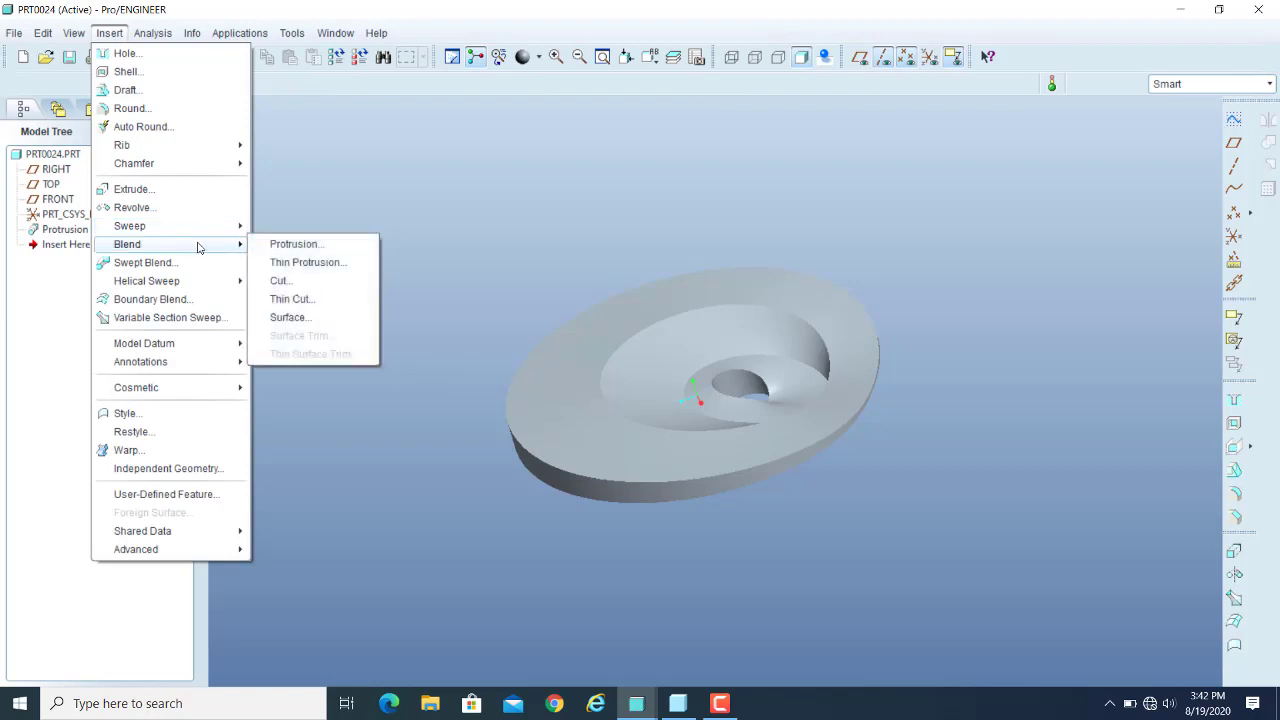
click(543, 175)
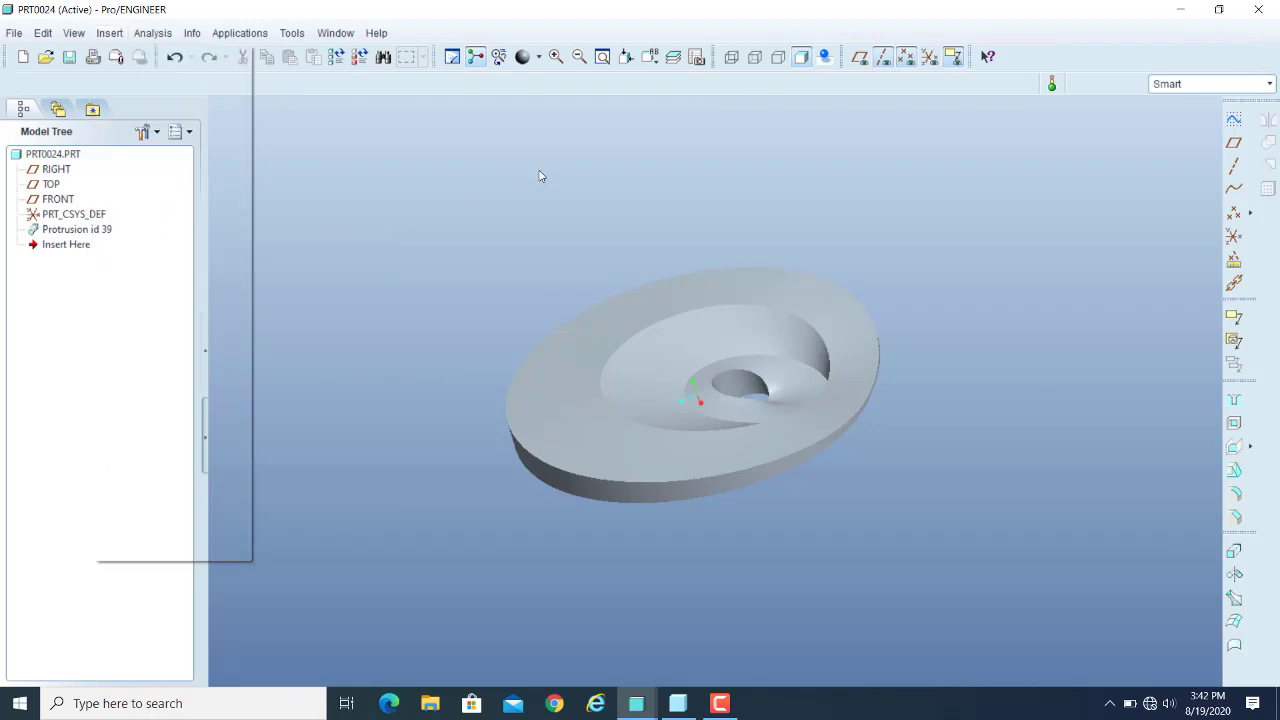
click(175, 58)
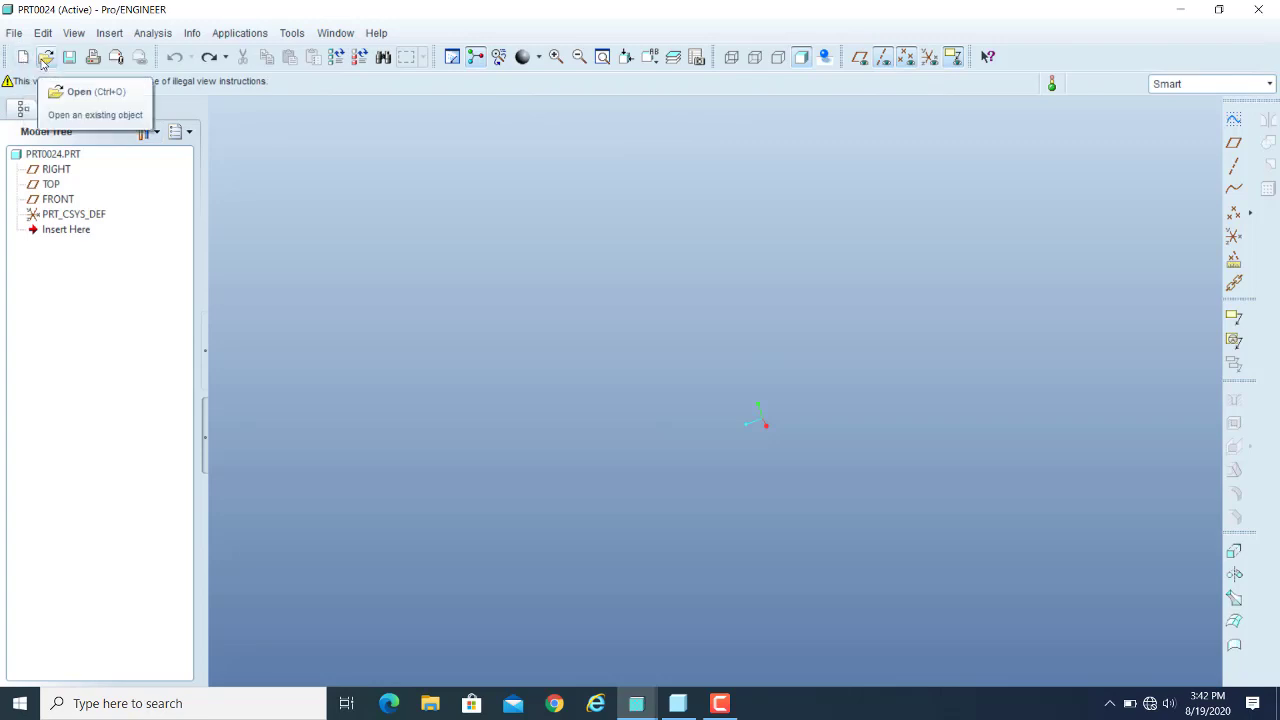
Open the part prt0008.prt from the working directory.
click(46, 57)
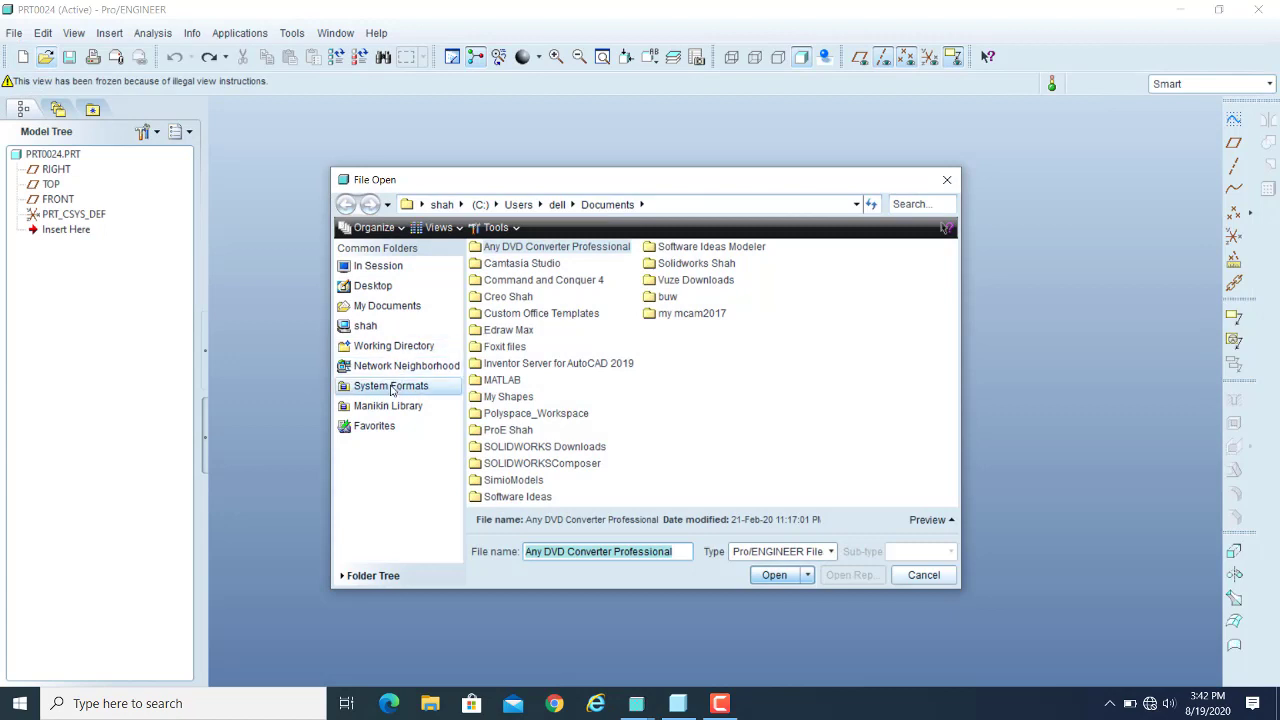
click(405, 347)
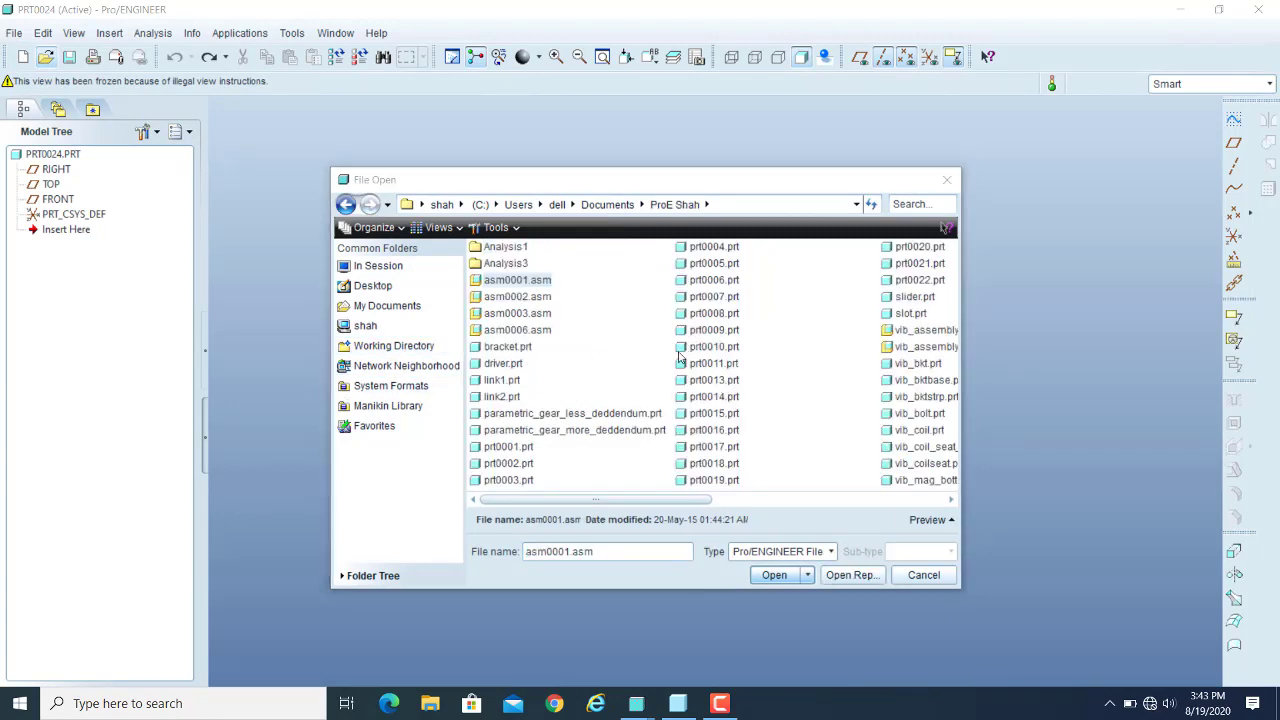
mouse_move(689, 337)
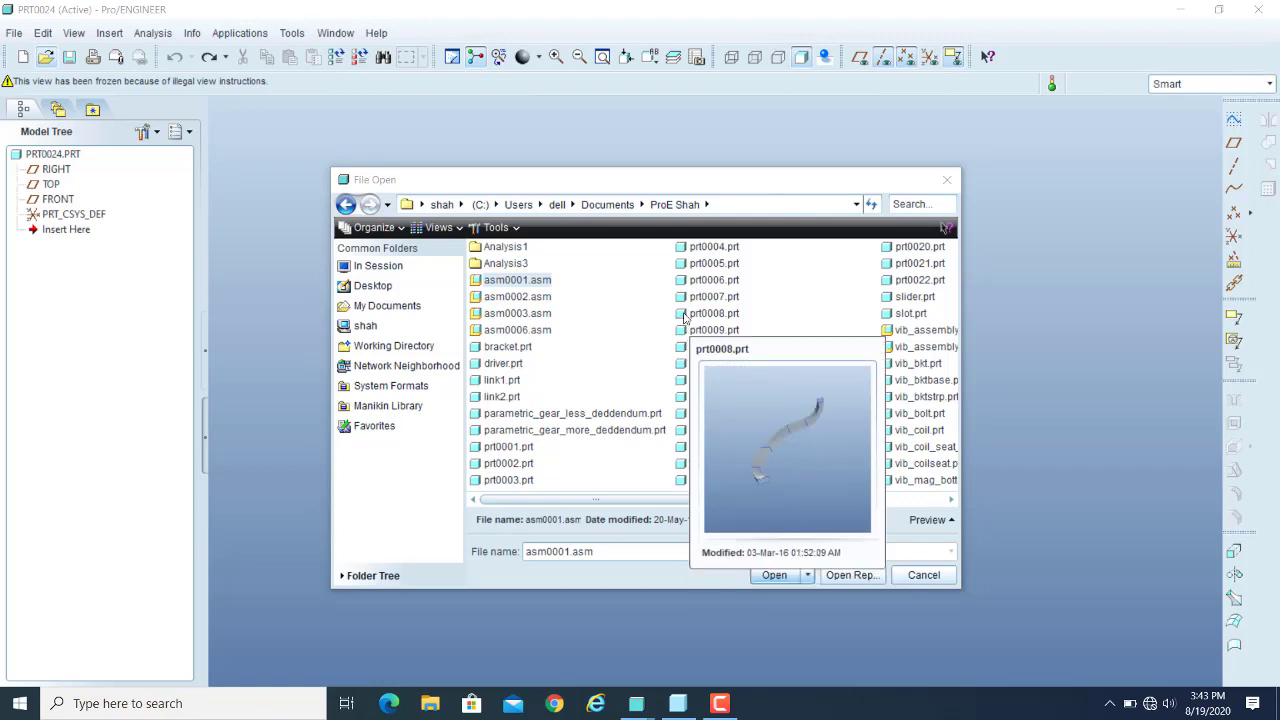
click(690, 314)
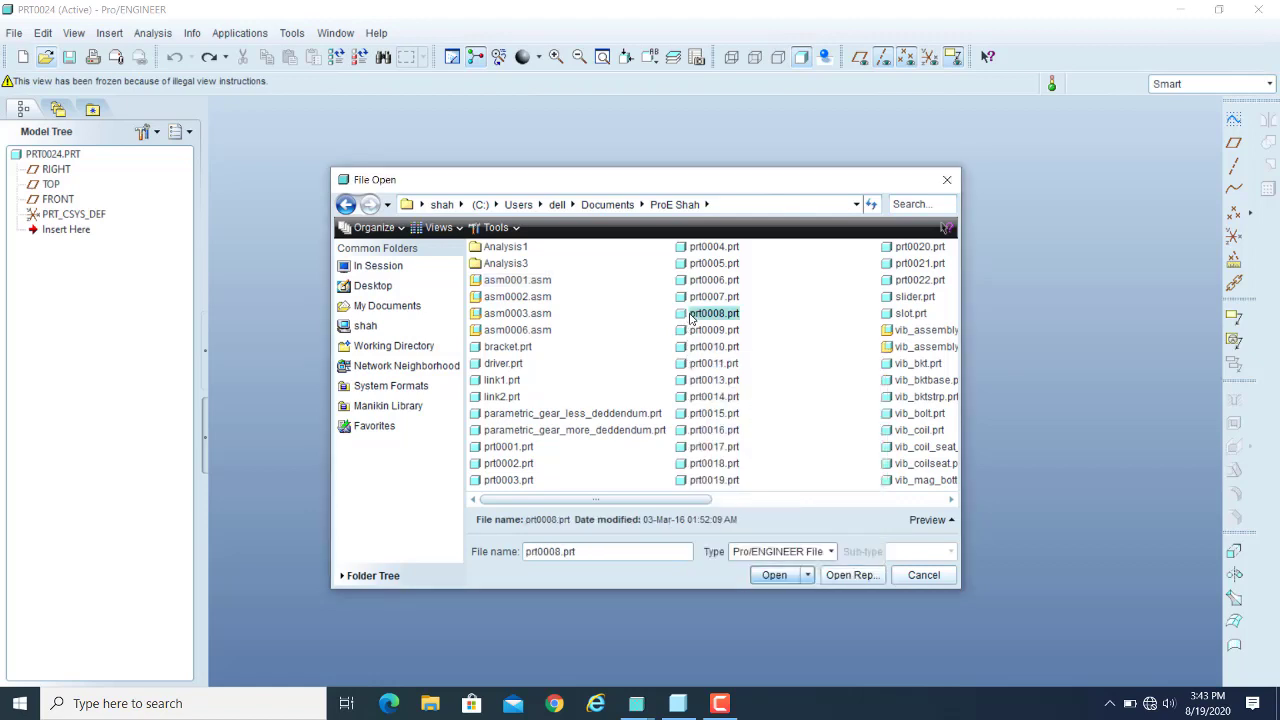
click(775, 575)
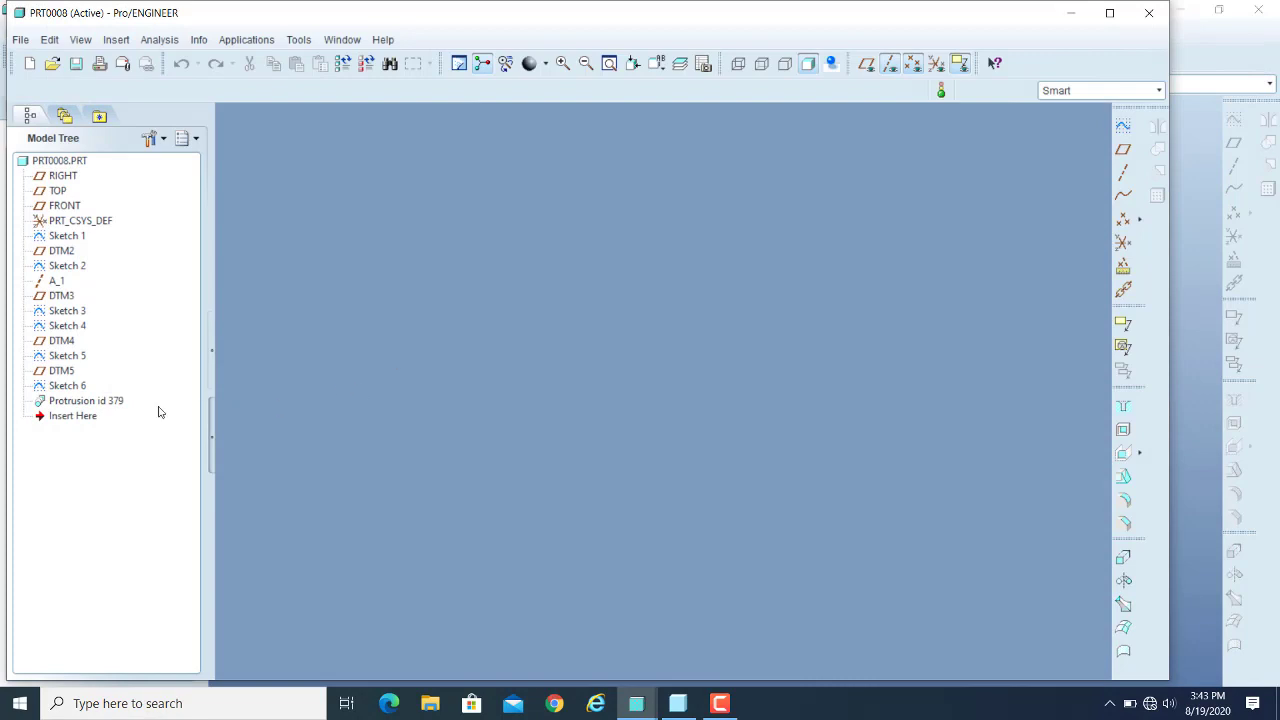
Delete the existing protrusion that follows Sketch 6 in PRT0008, and maximize the part window.
click(80, 404)
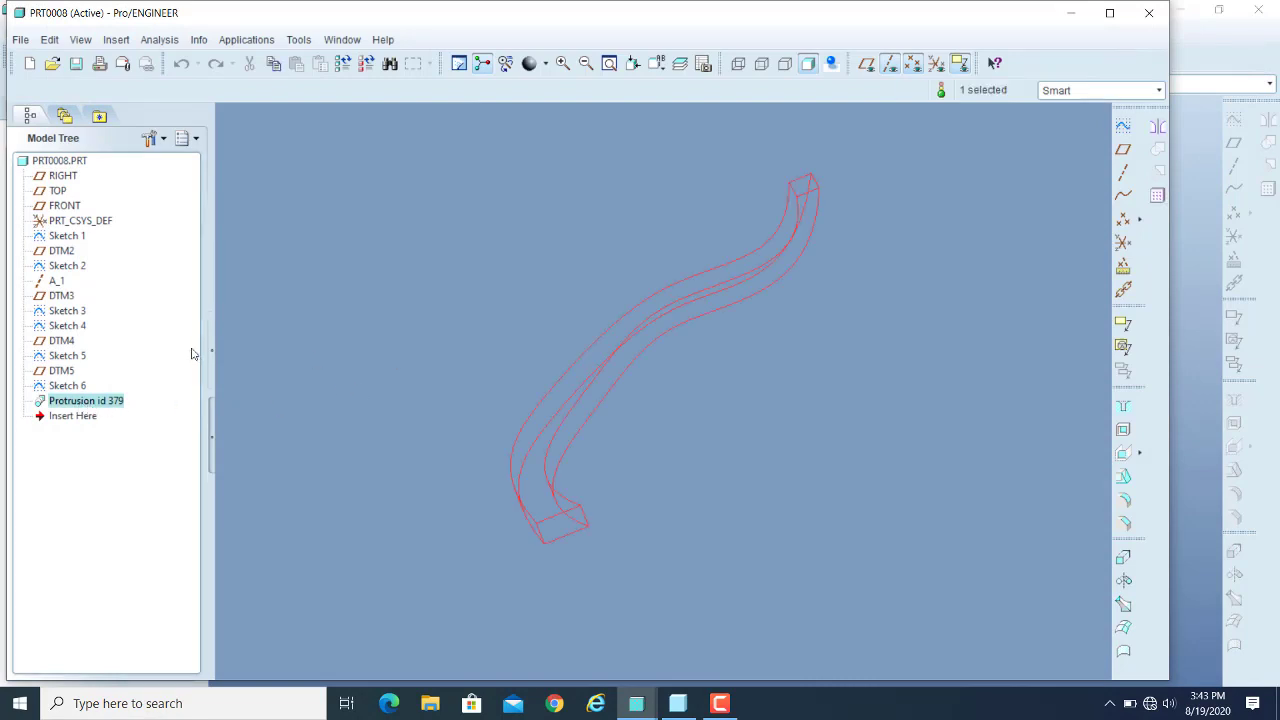
right_click(68, 402)
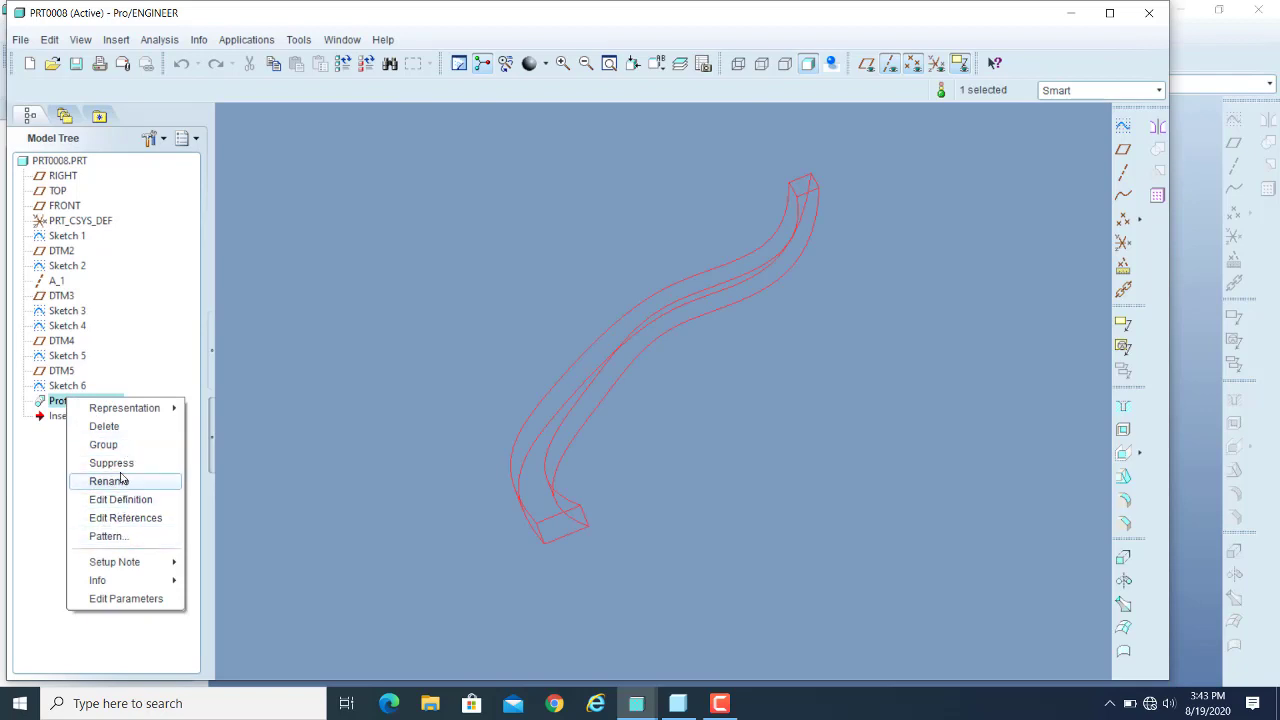
click(104, 426)
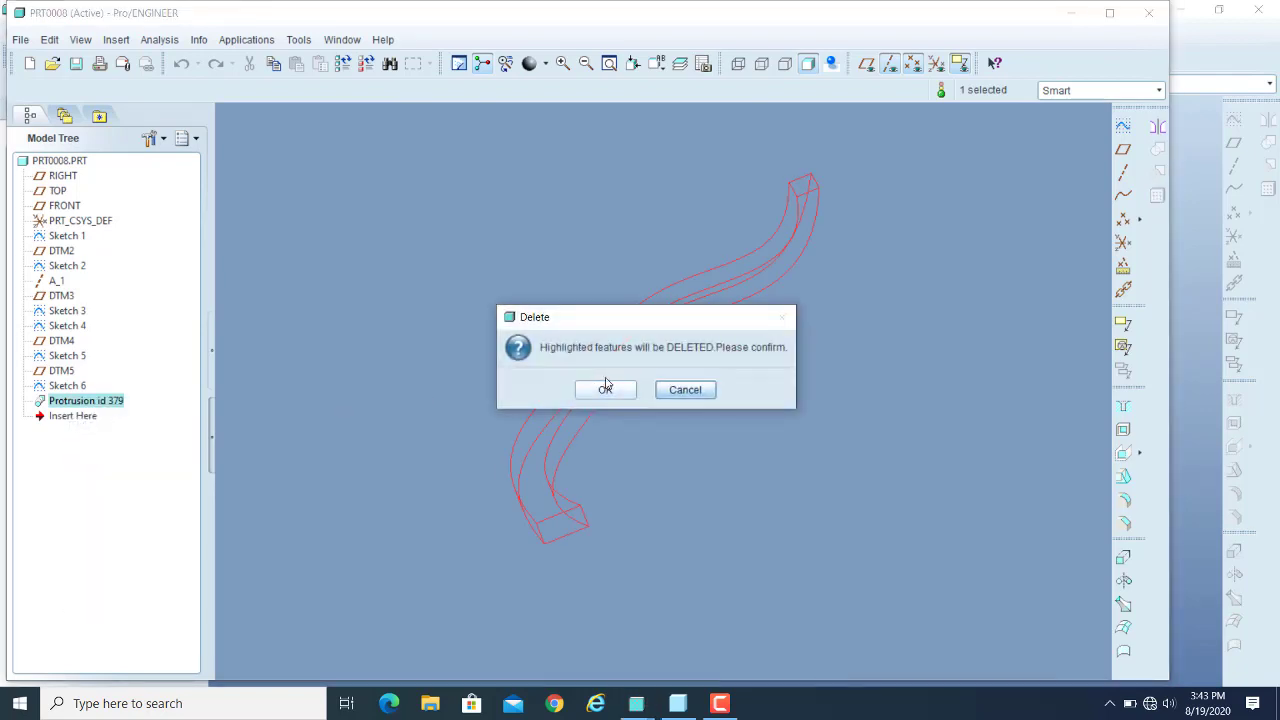
click(606, 389)
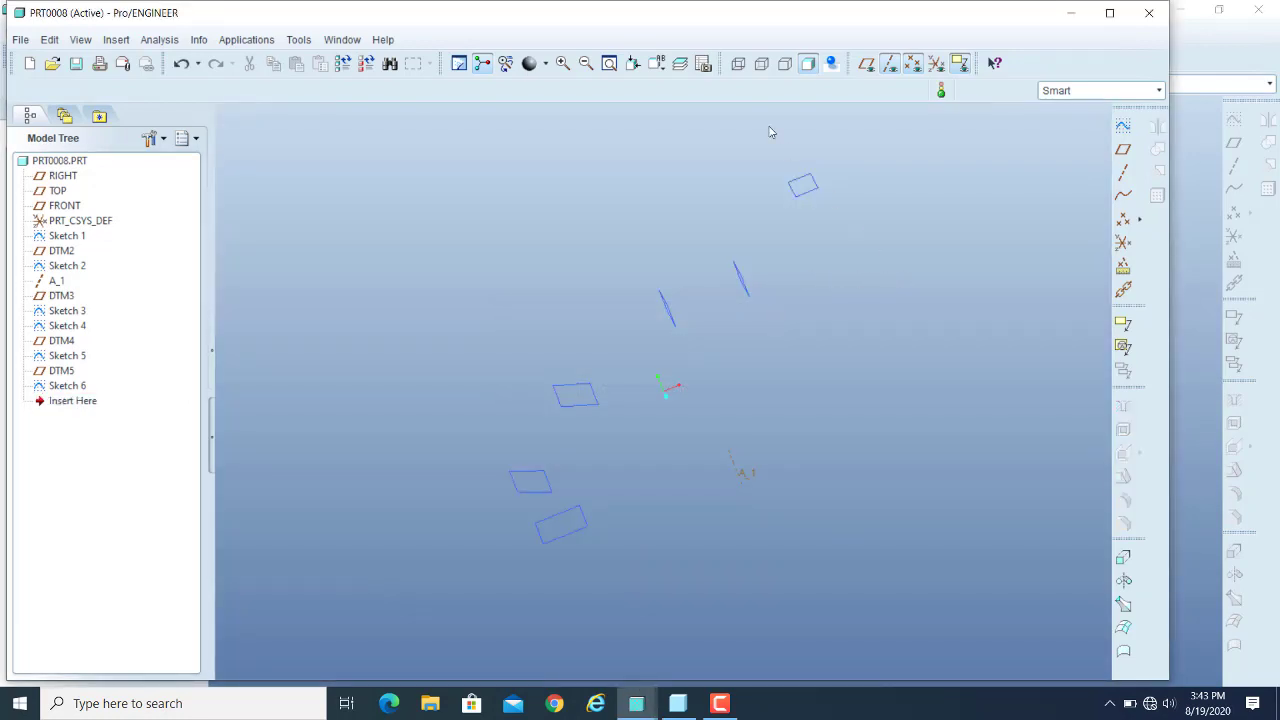
double_click(812, 17)
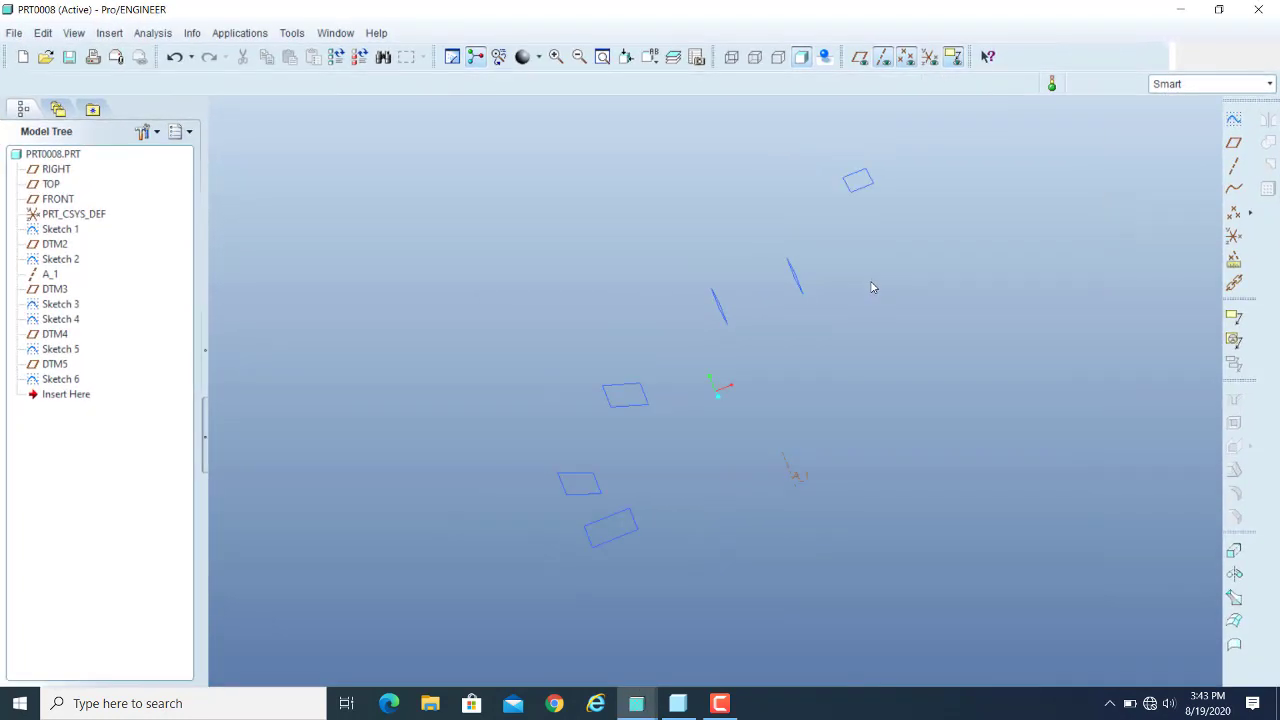
Show the datum planes and coordinate systems to examine how the six sketched sections are placed, and hide them again.
mouse_move(971, 283)
middle_down()
mouse_move(969, 242)
mouse_move(978, 265)
middle_up()
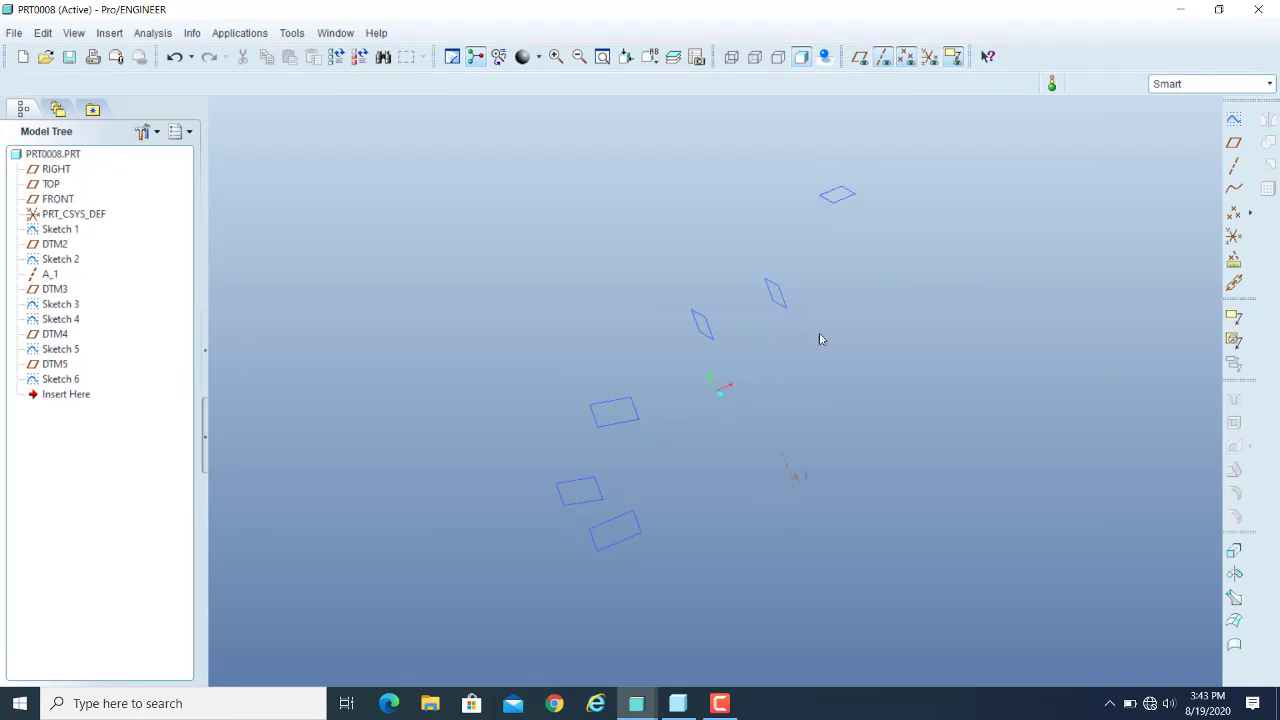
click(859, 57)
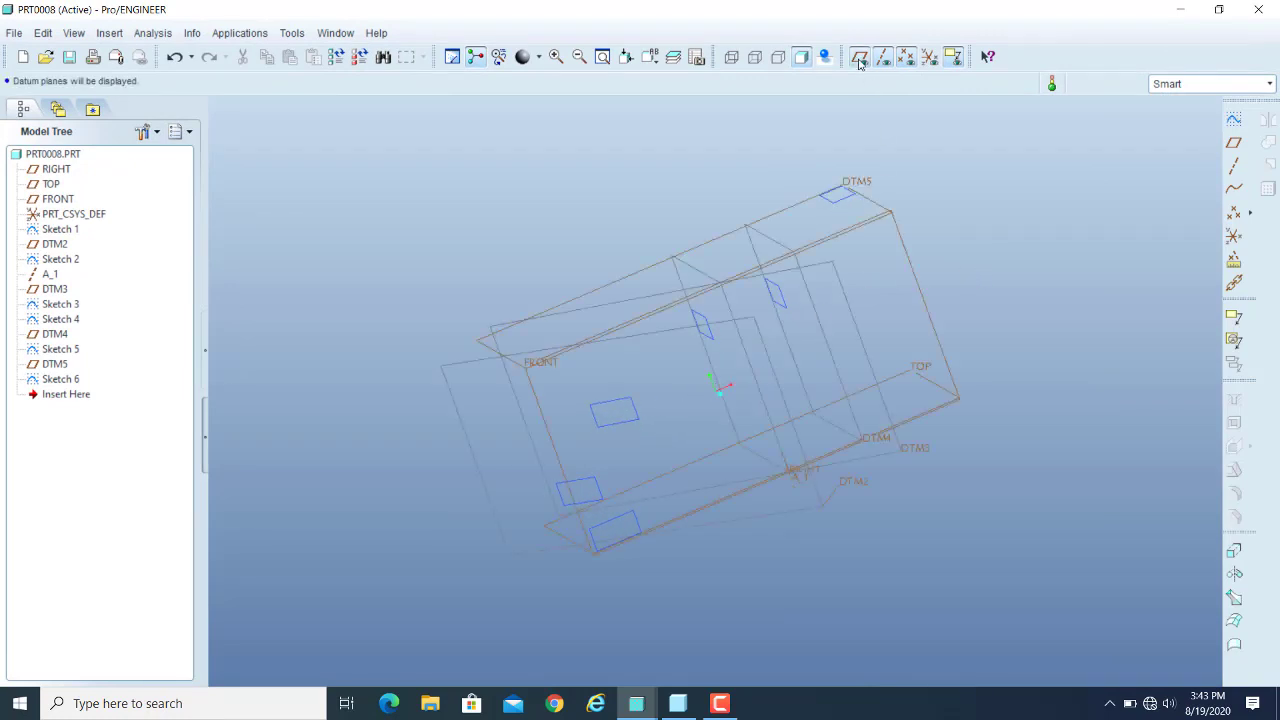
click(934, 57)
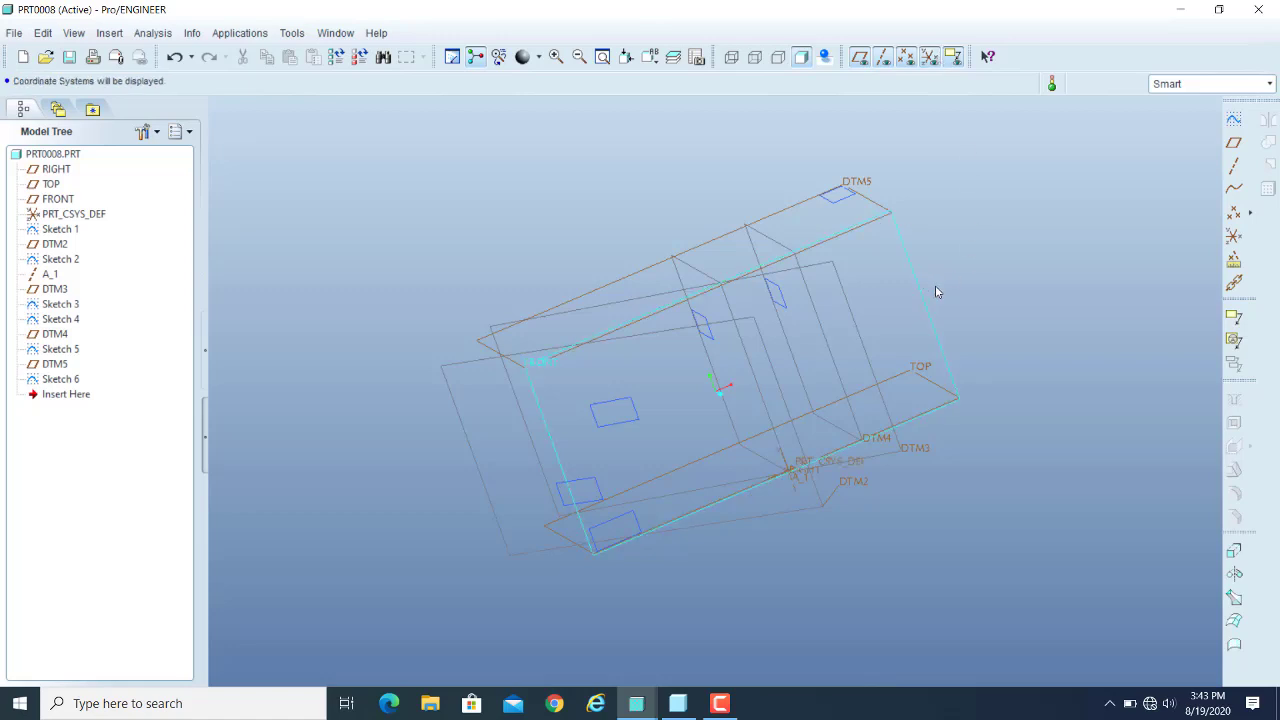
middle_drag(1005, 263, 1020, 274)
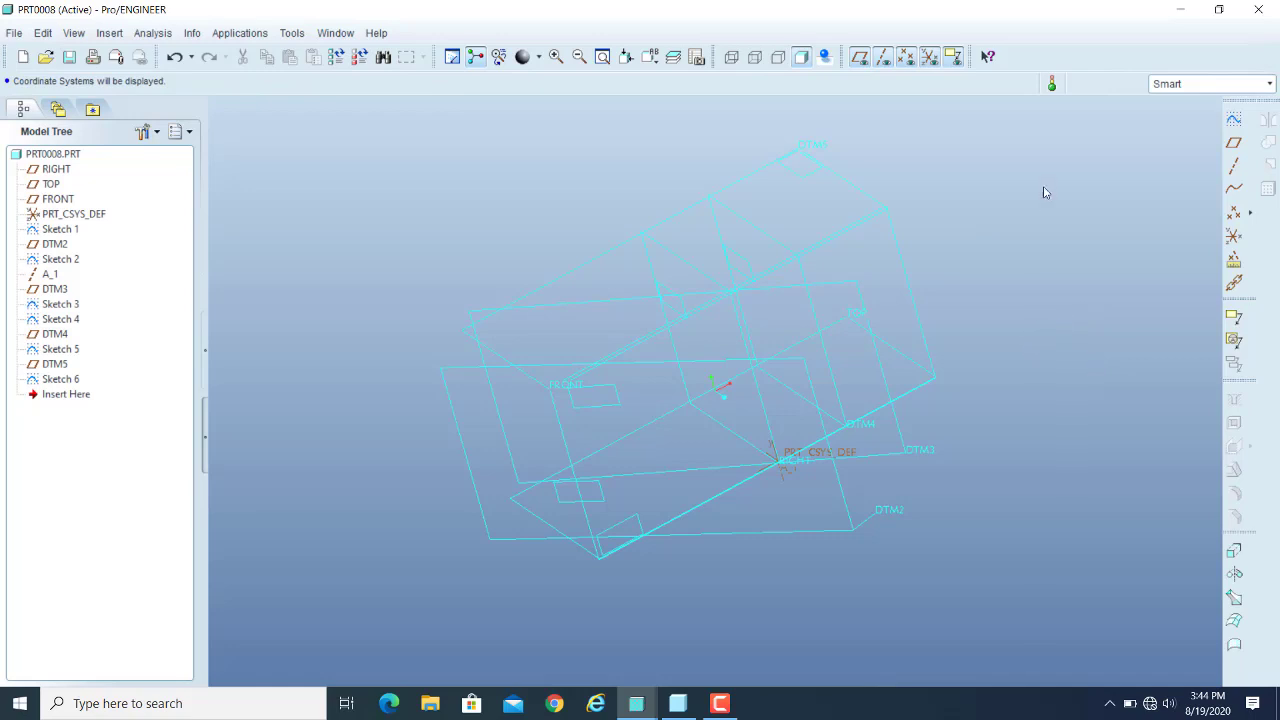
click(860, 58)
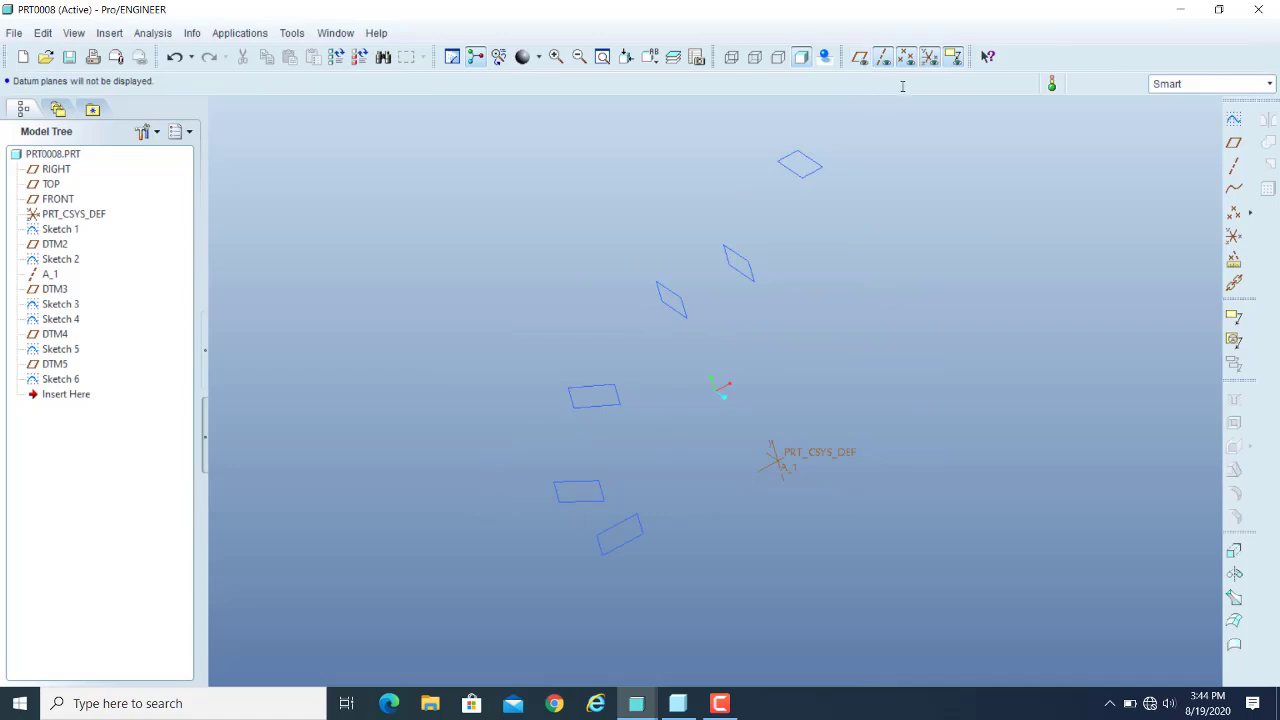
click(929, 58)
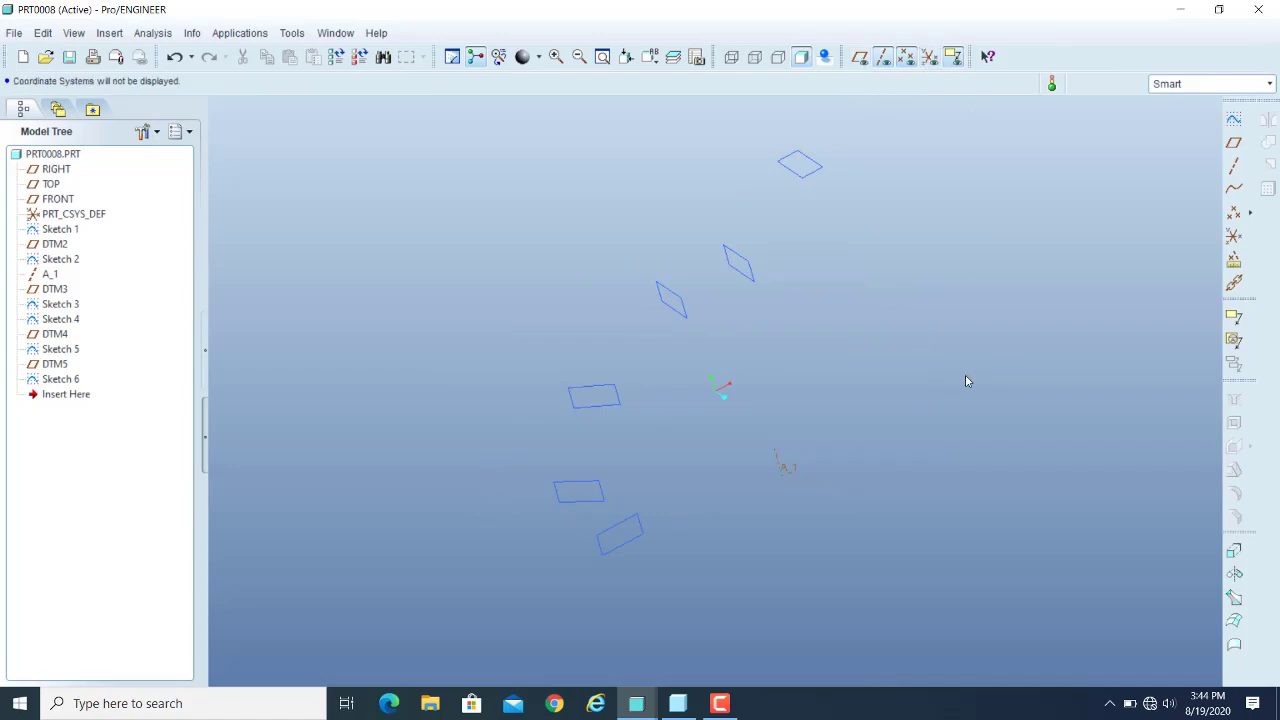
mouse_move(983, 390)
middle_down()
mouse_move(986, 357)
mouse_move(966, 371)
mouse_move(988, 394)
middle_up()
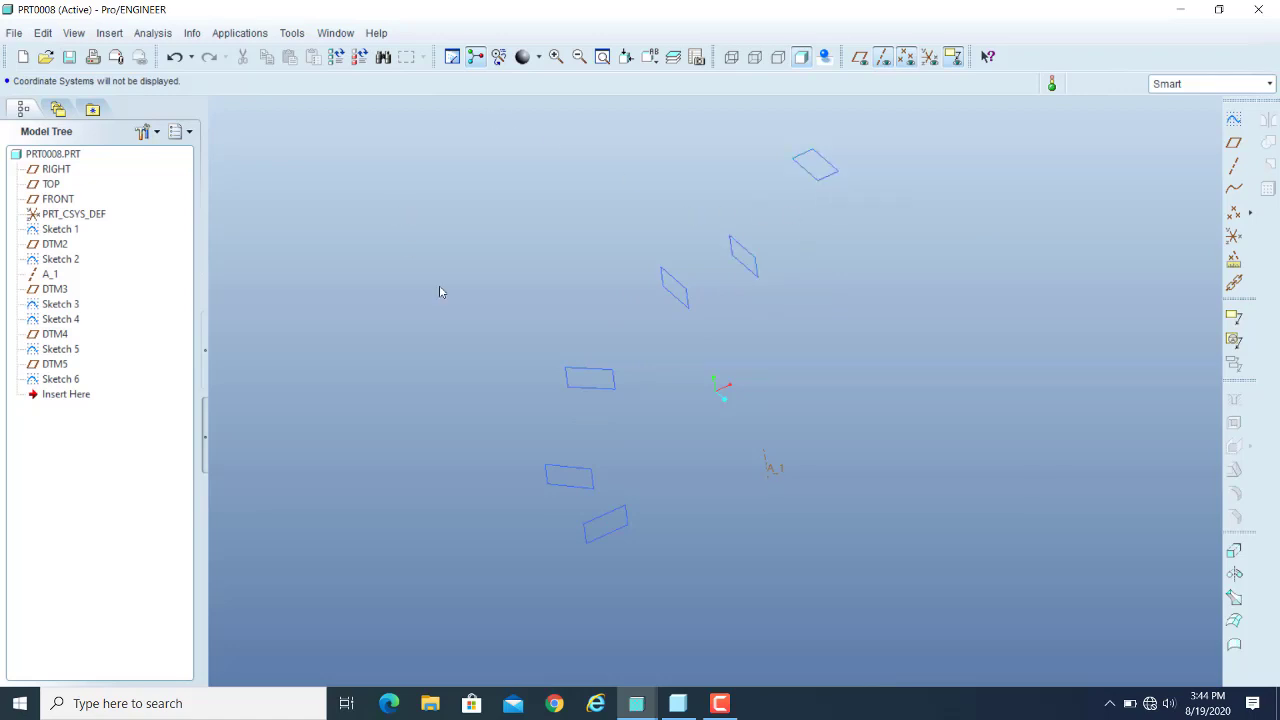
Start a blend protrusion with the General, Regular Sec and Select Sec options.
click(110, 33)
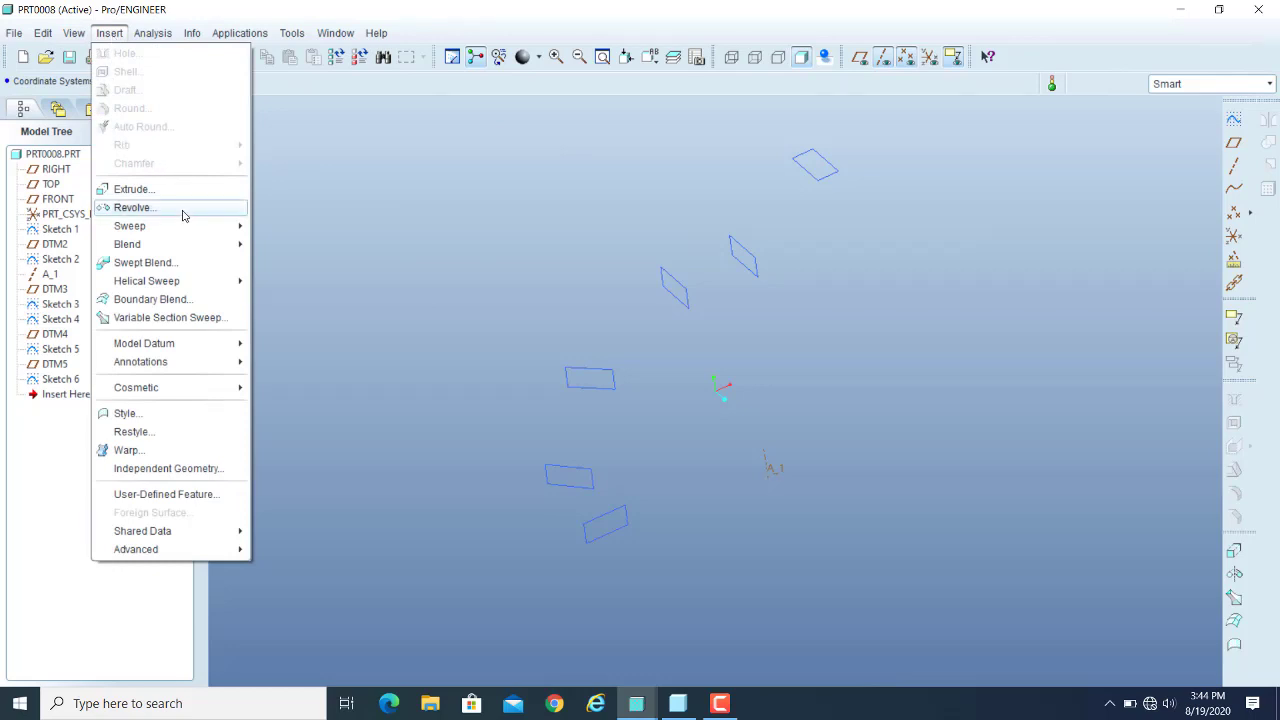
mouse_move(212, 249)
click(289, 249)
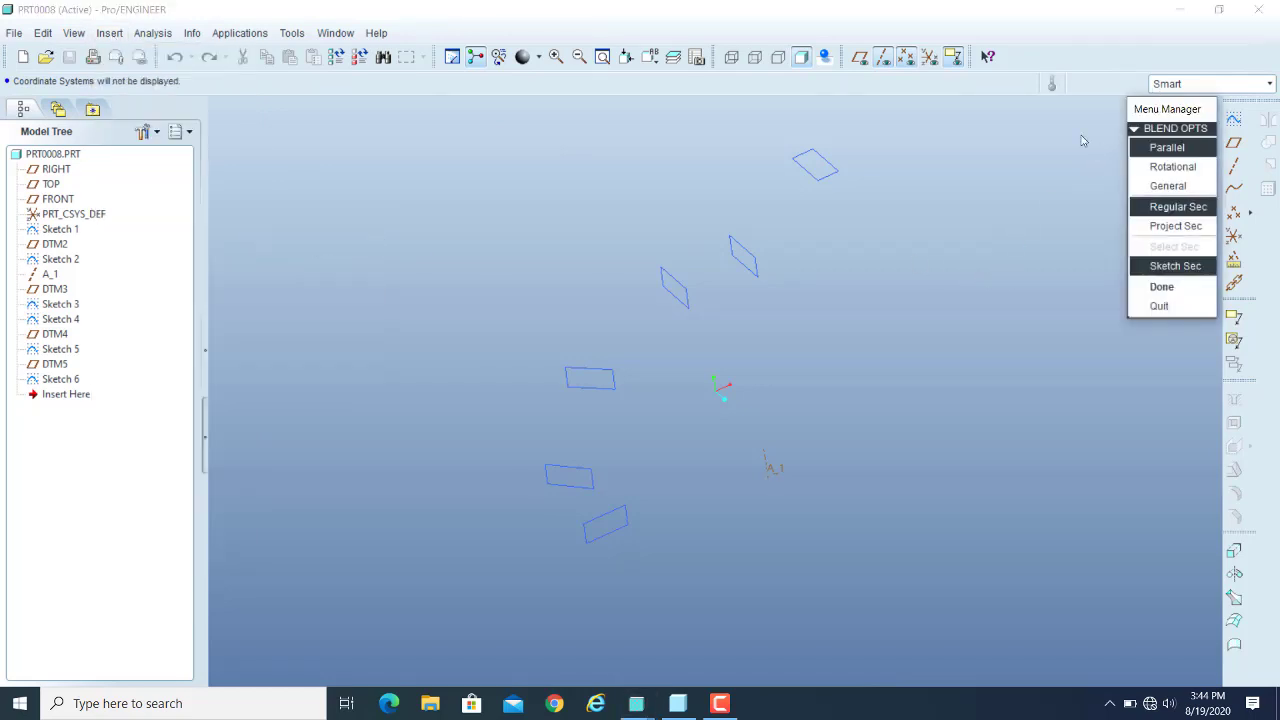
click(1145, 207)
click(1177, 189)
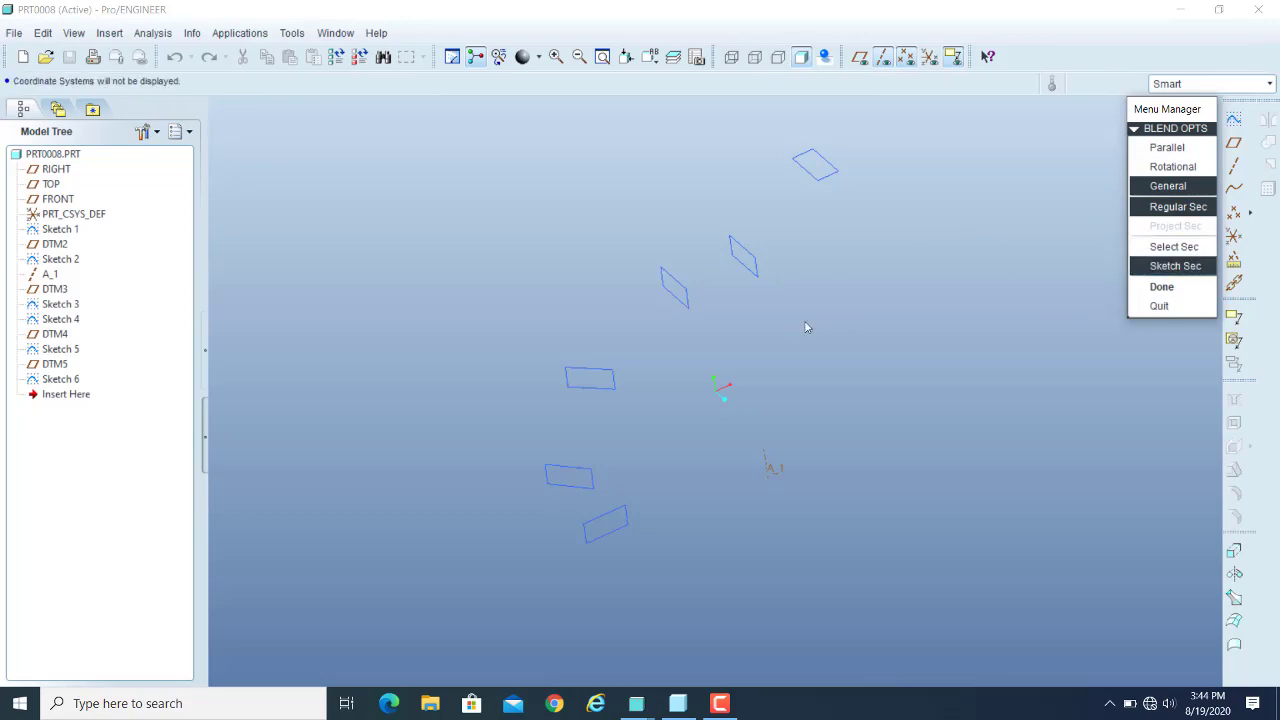
click(1176, 247)
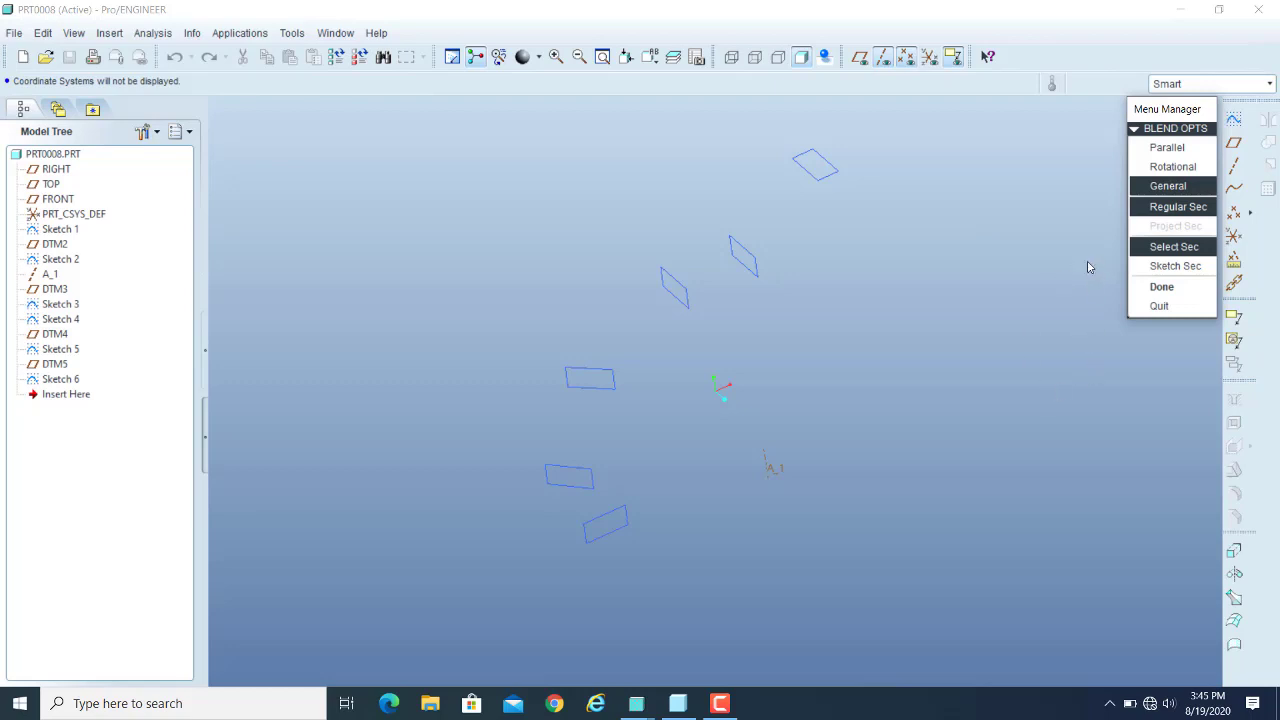
click(1172, 250)
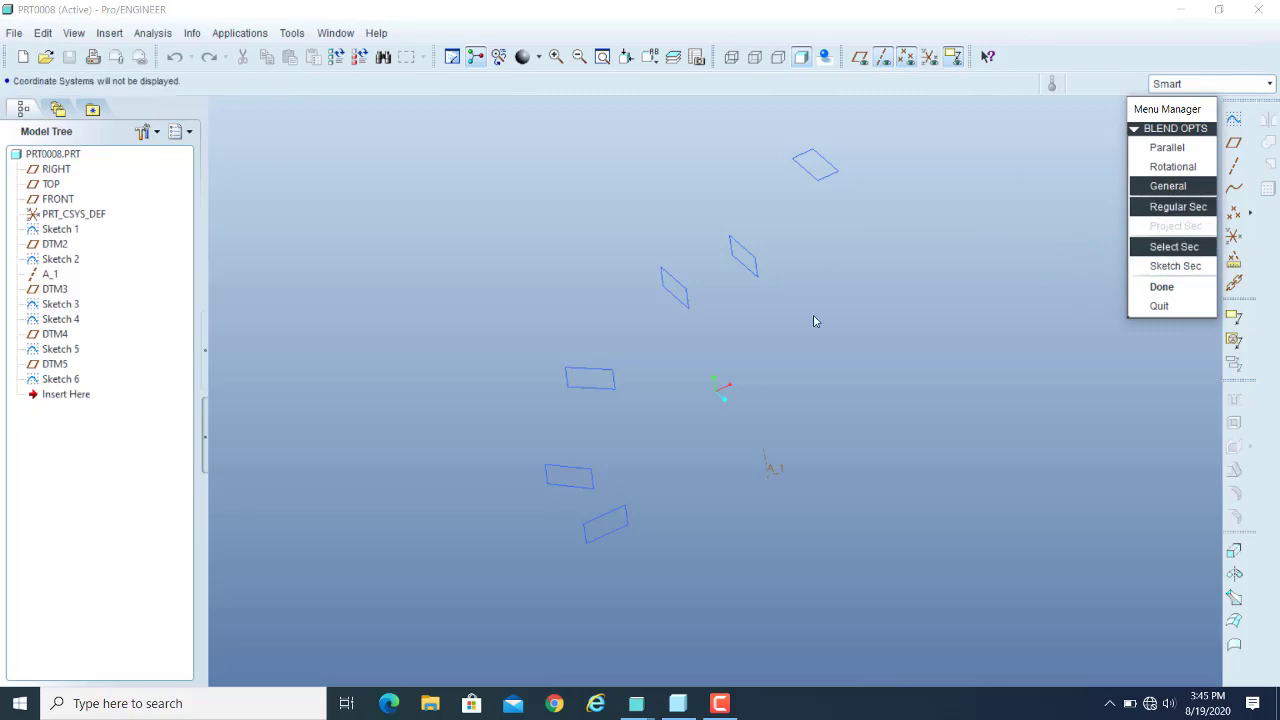
click(1161, 286)
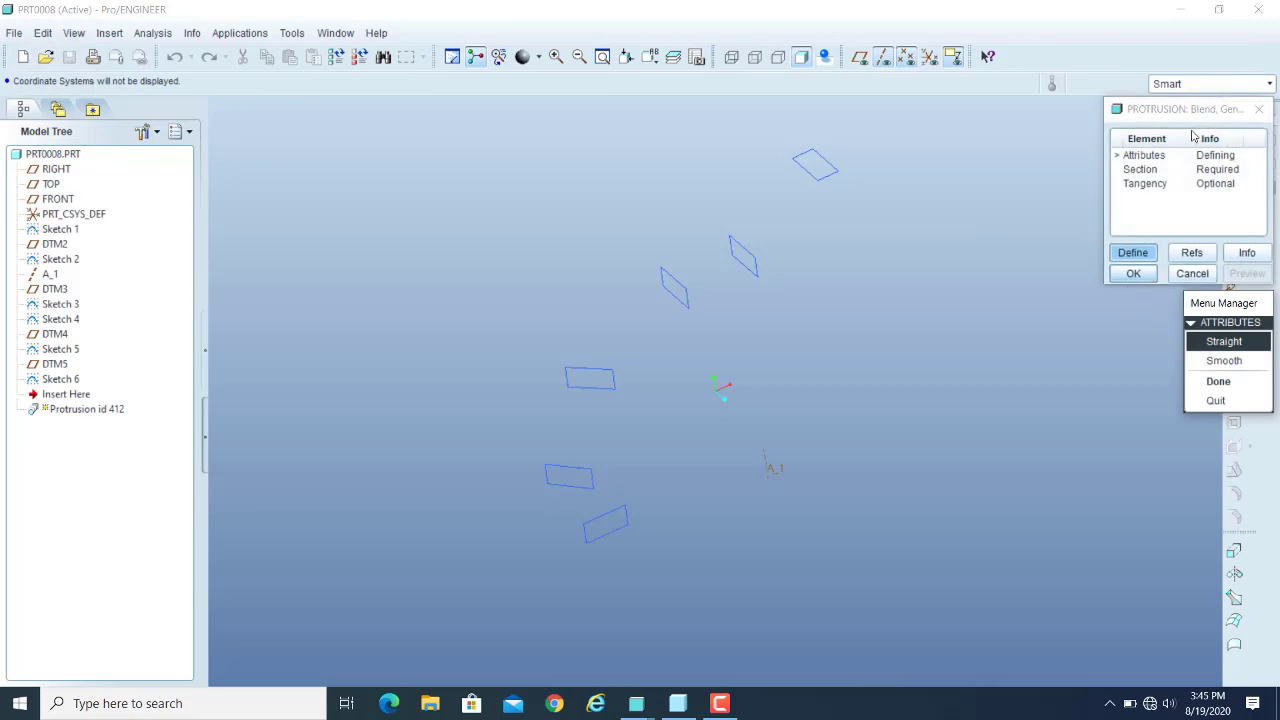
Set the general blend's attribute to Straight, and arrange the blend and section selection dialogs beside the sketches.
drag(1190, 109, 1088, 109)
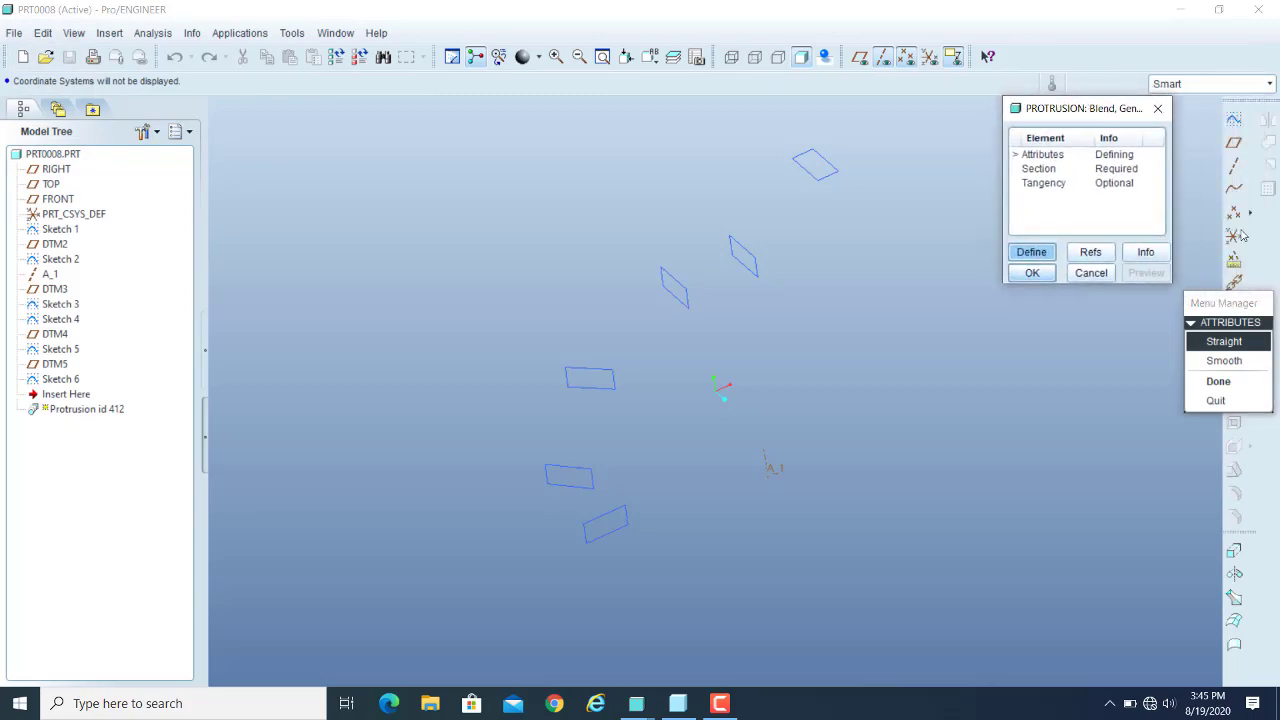
drag(1228, 305, 1160, 310)
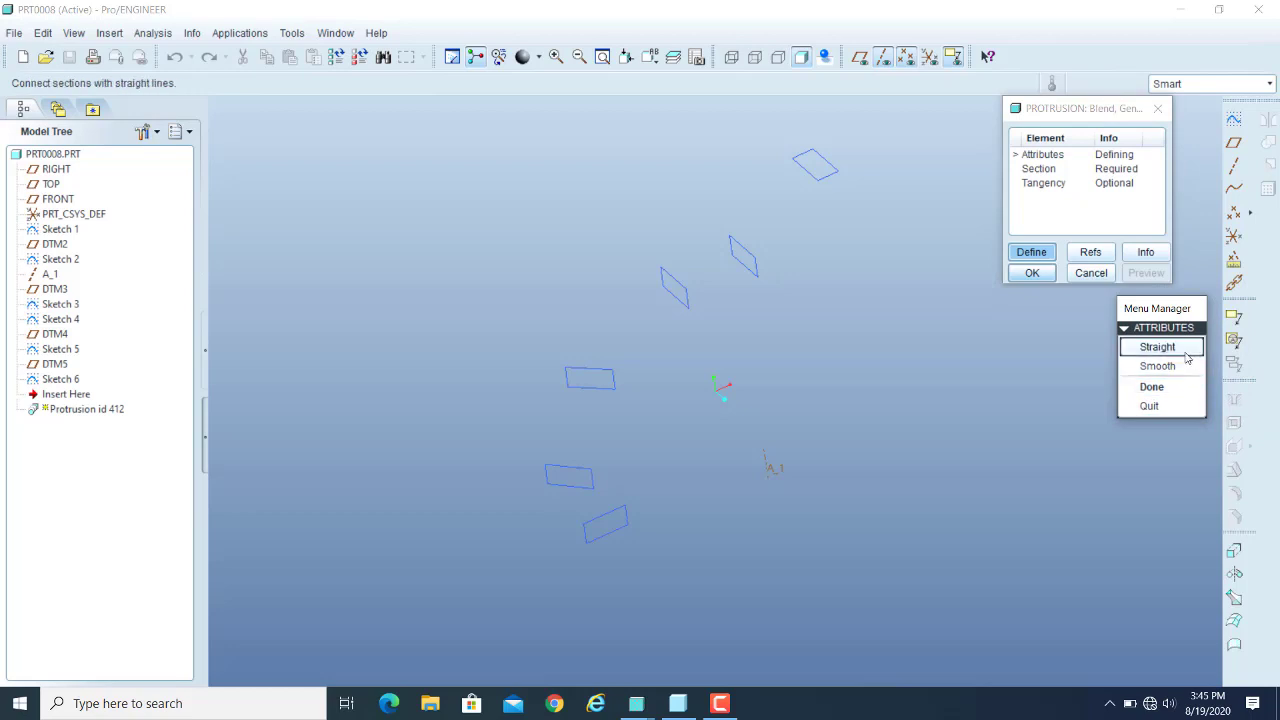
click(1172, 348)
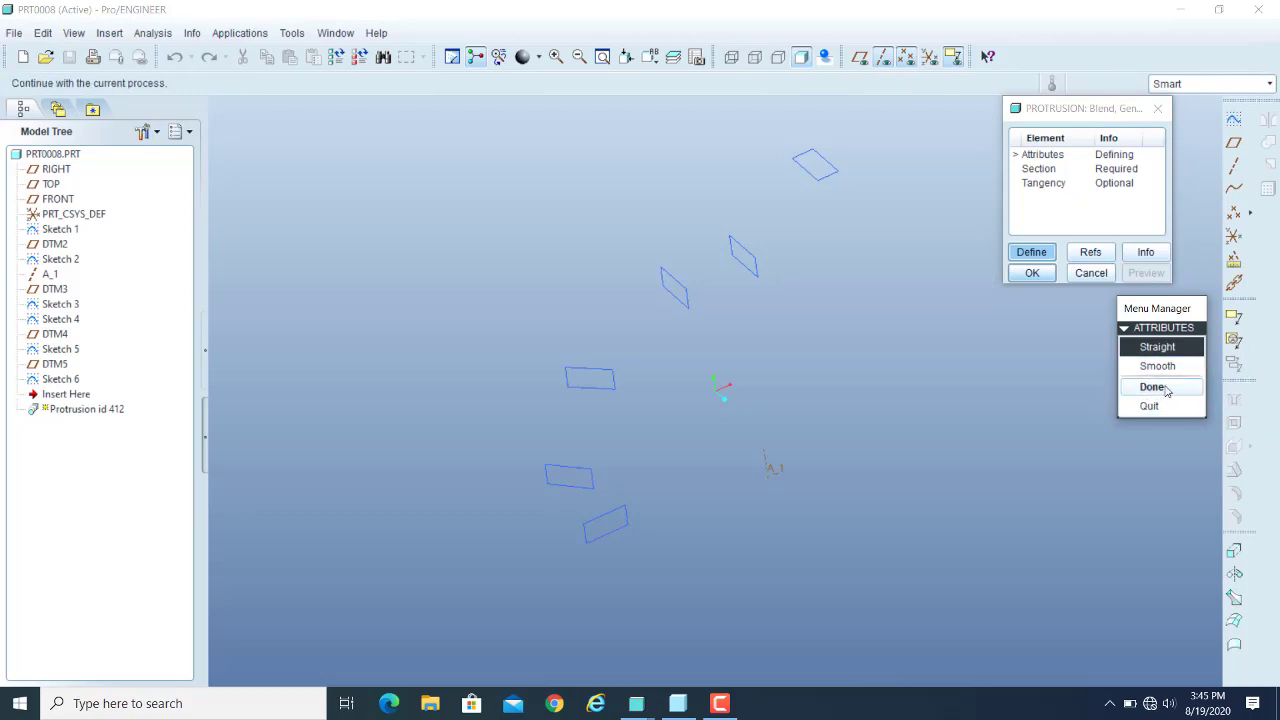
click(1152, 387)
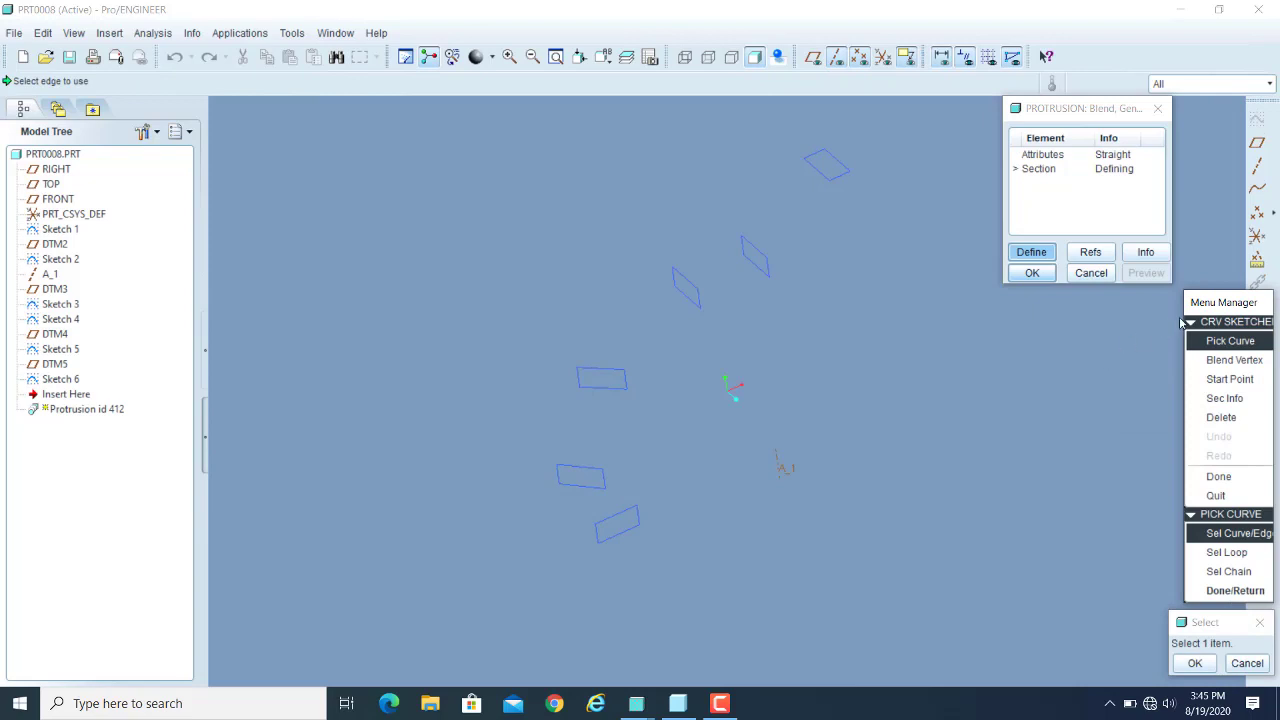
drag(1205, 308, 1172, 299)
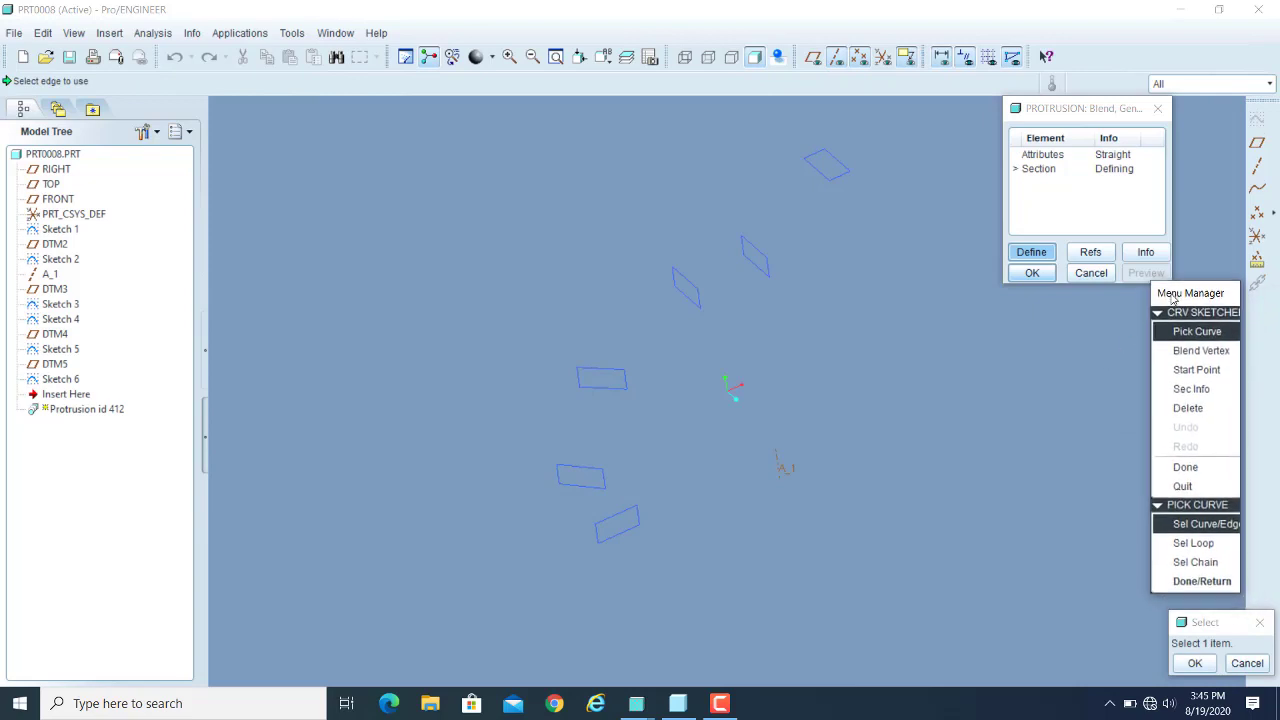
drag(1229, 627, 1090, 399)
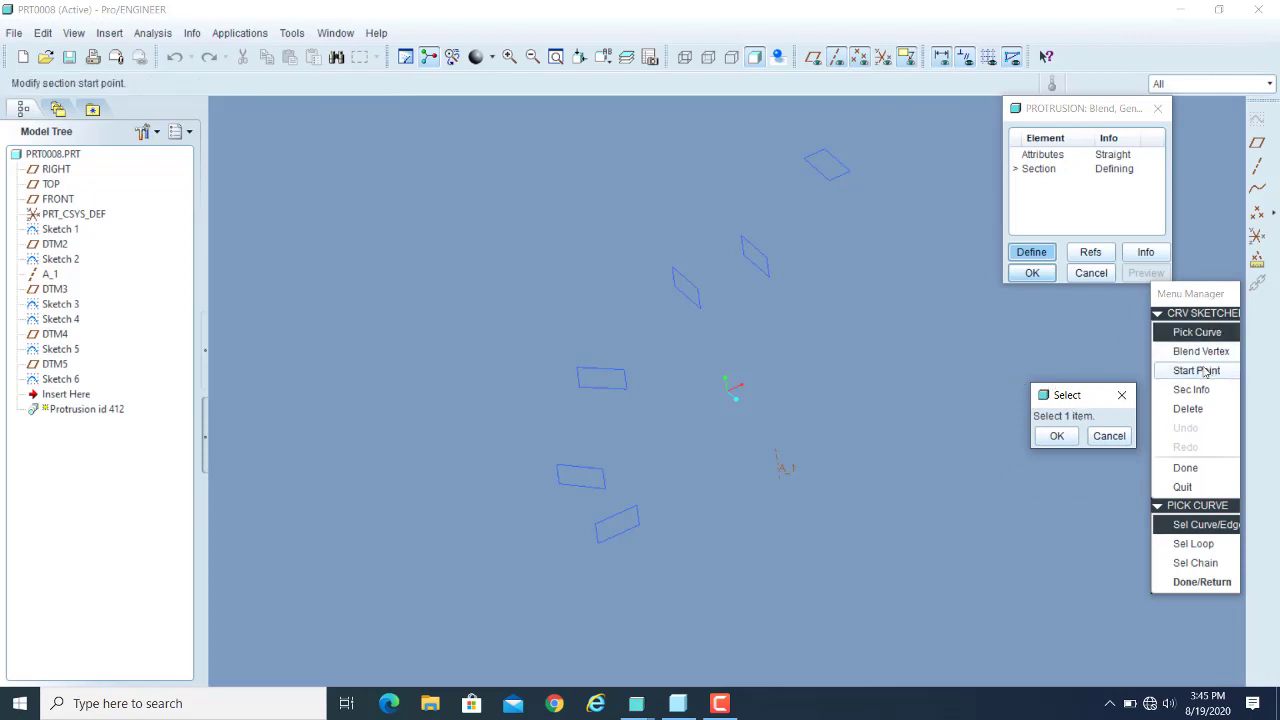
click(1214, 334)
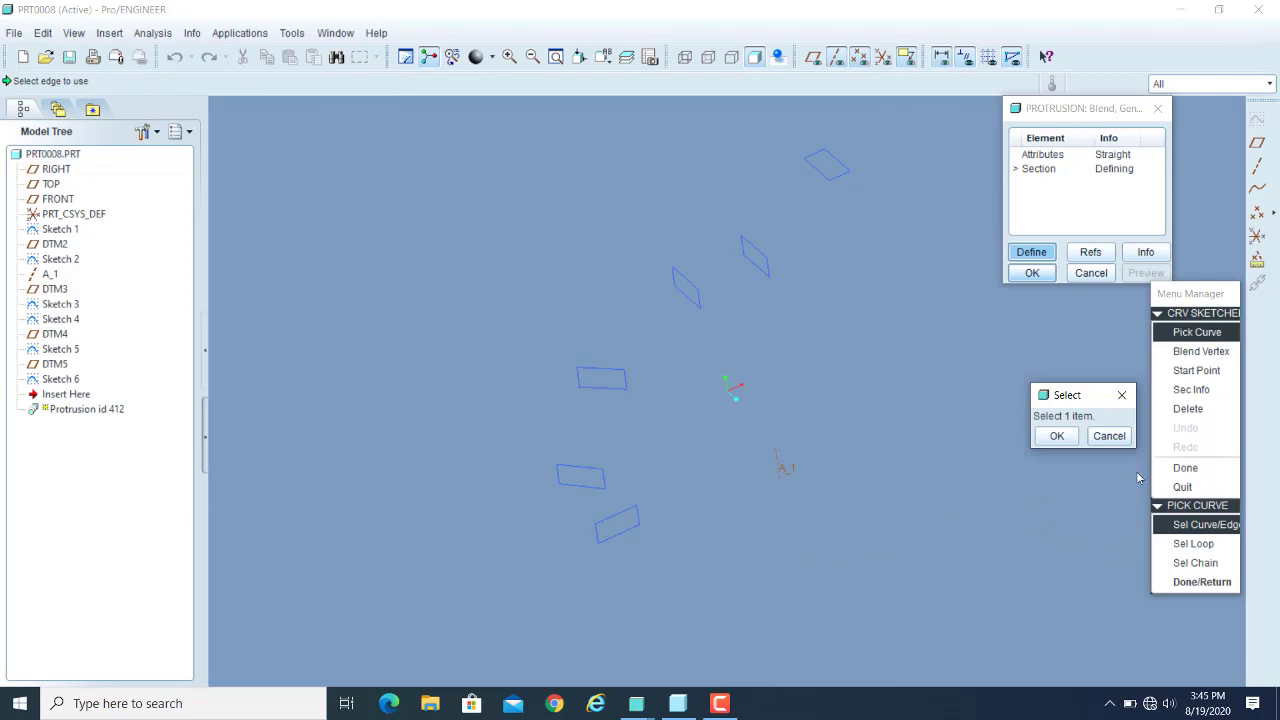
click(1203, 523)
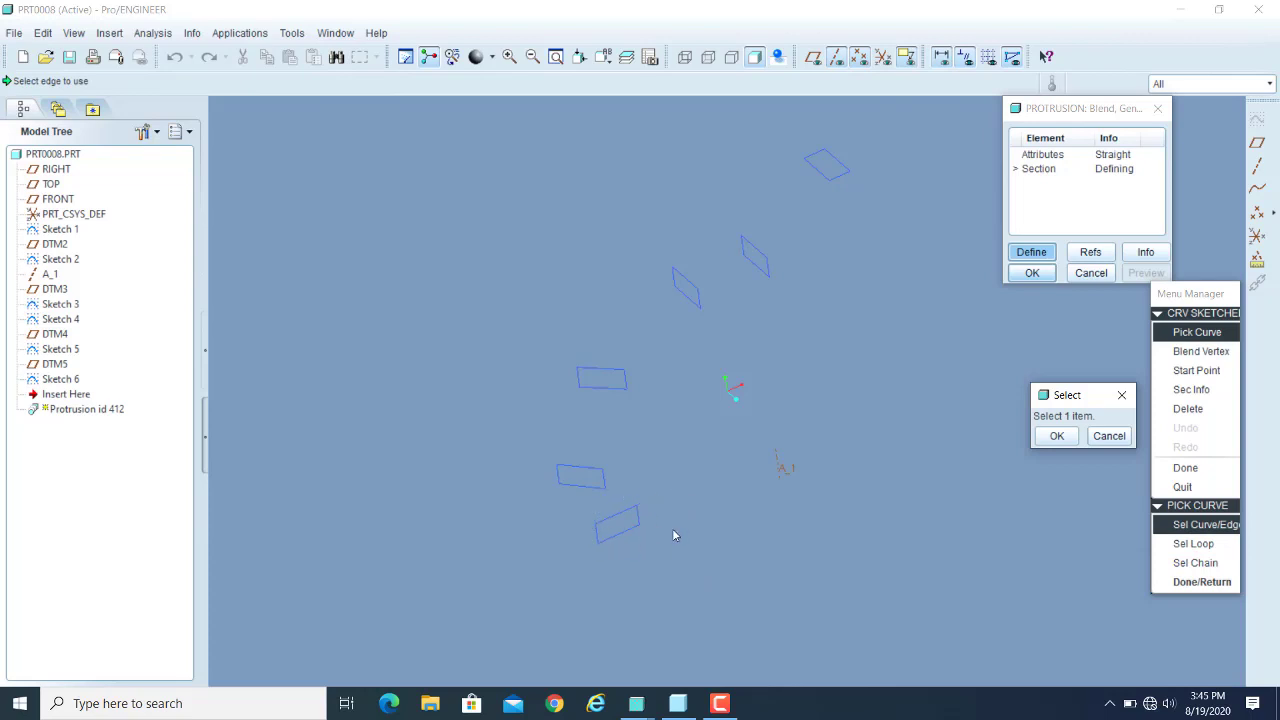
click(1199, 528)
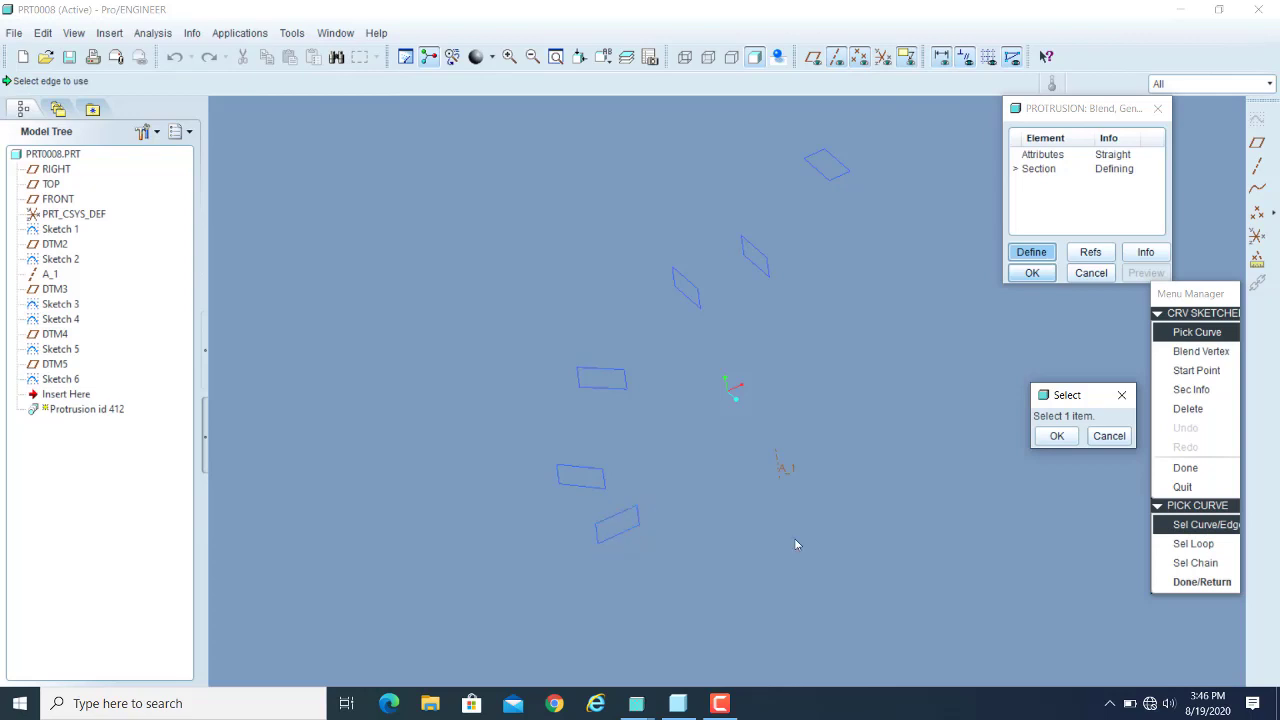
click(1195, 562)
click(1194, 545)
click(1196, 563)
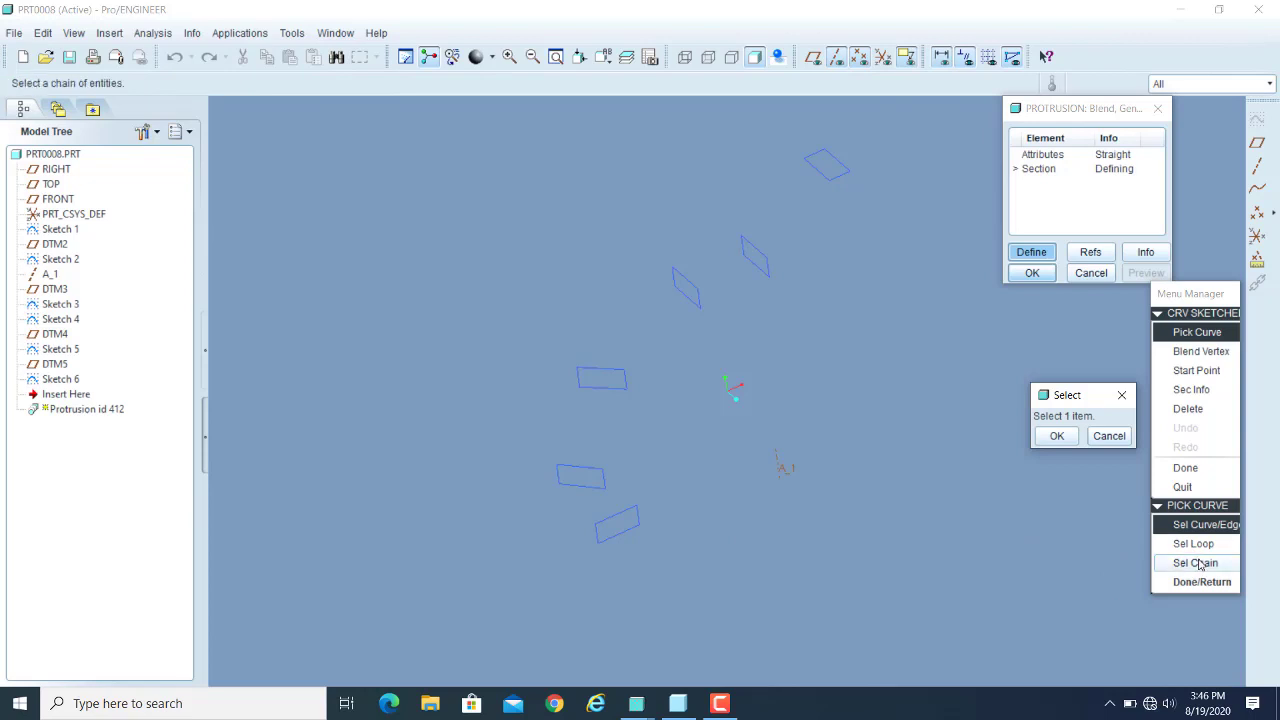
click(1194, 543)
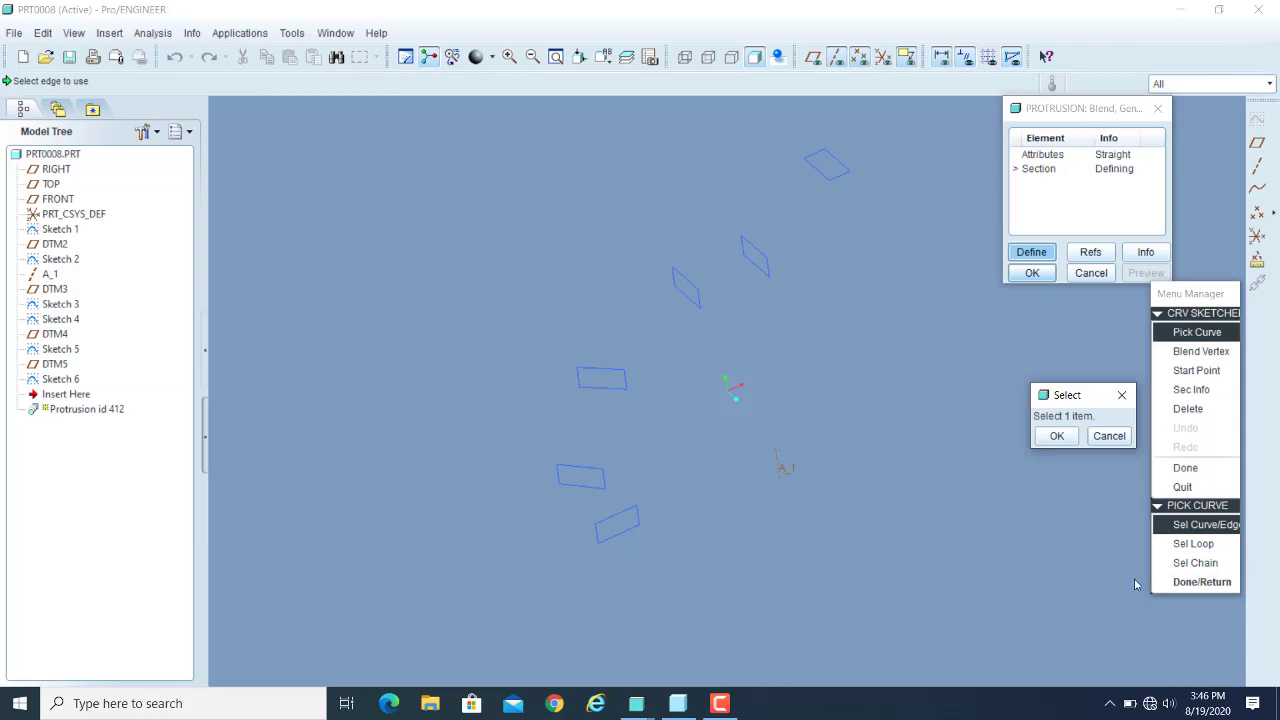
click(1197, 565)
click(1195, 563)
Select the loop of the lowest sketched rectangle as the blend's first section and finish that section.
click(1203, 547)
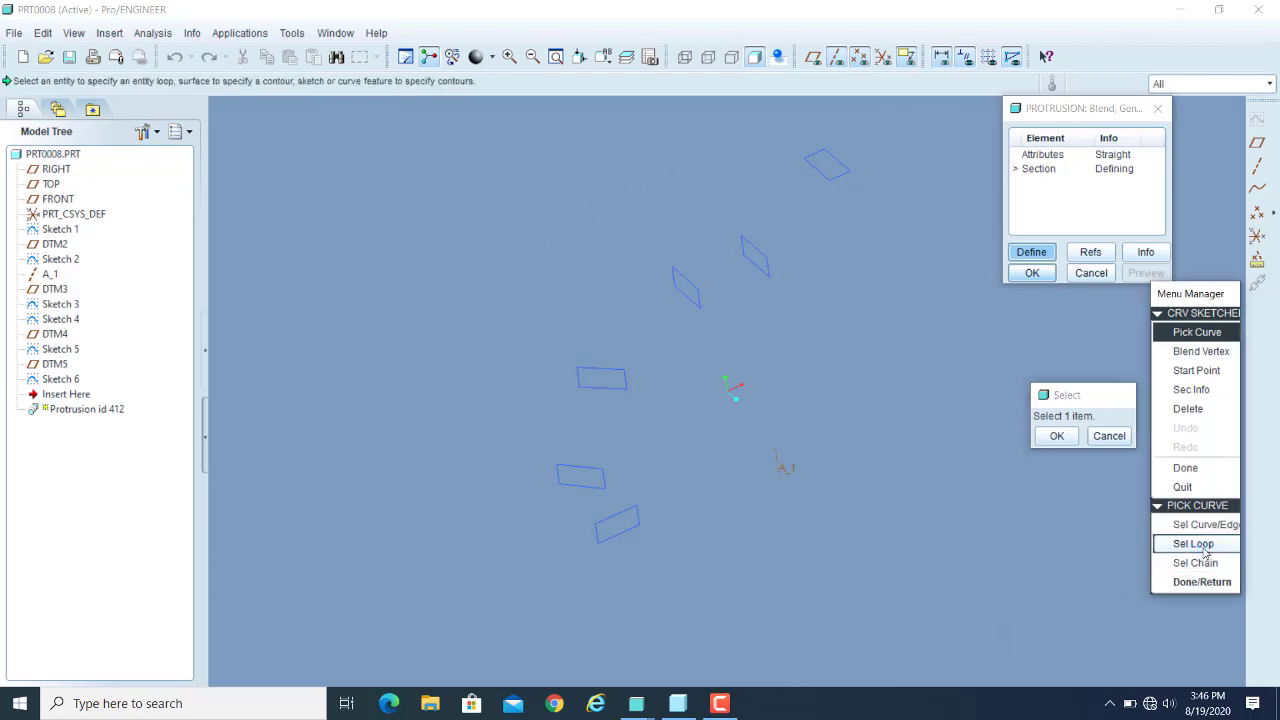
click(632, 532)
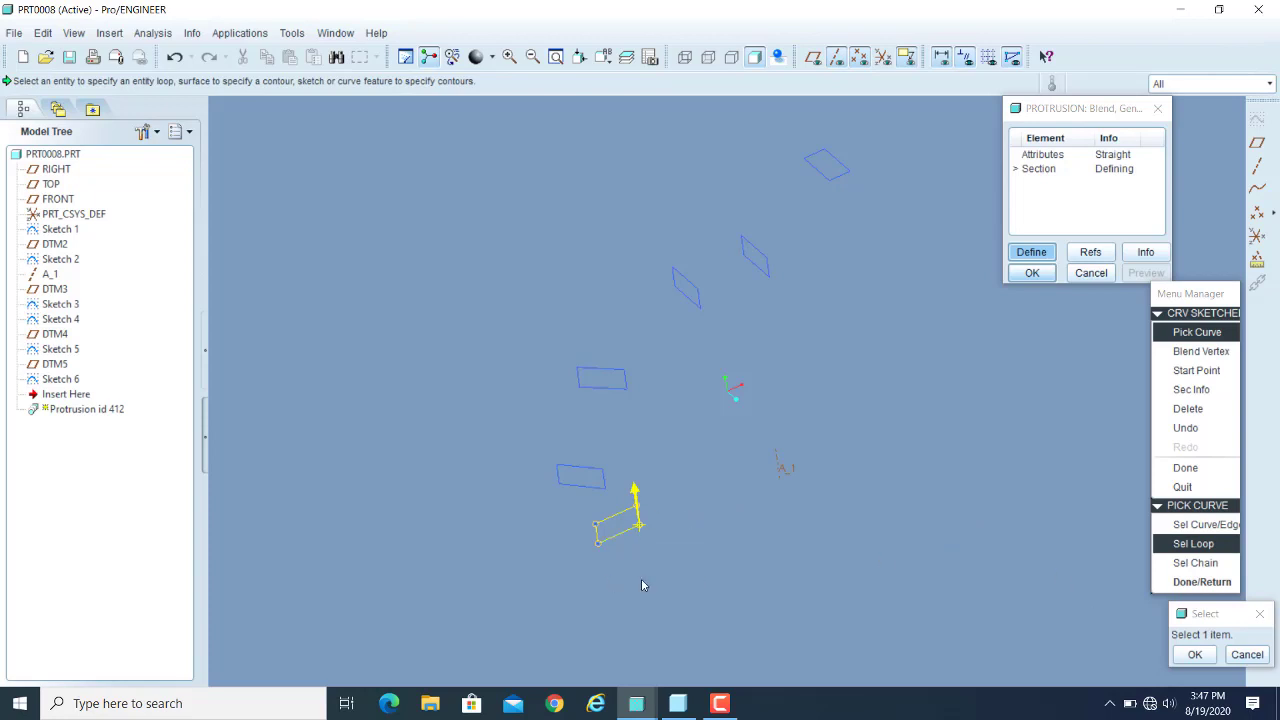
click(1197, 655)
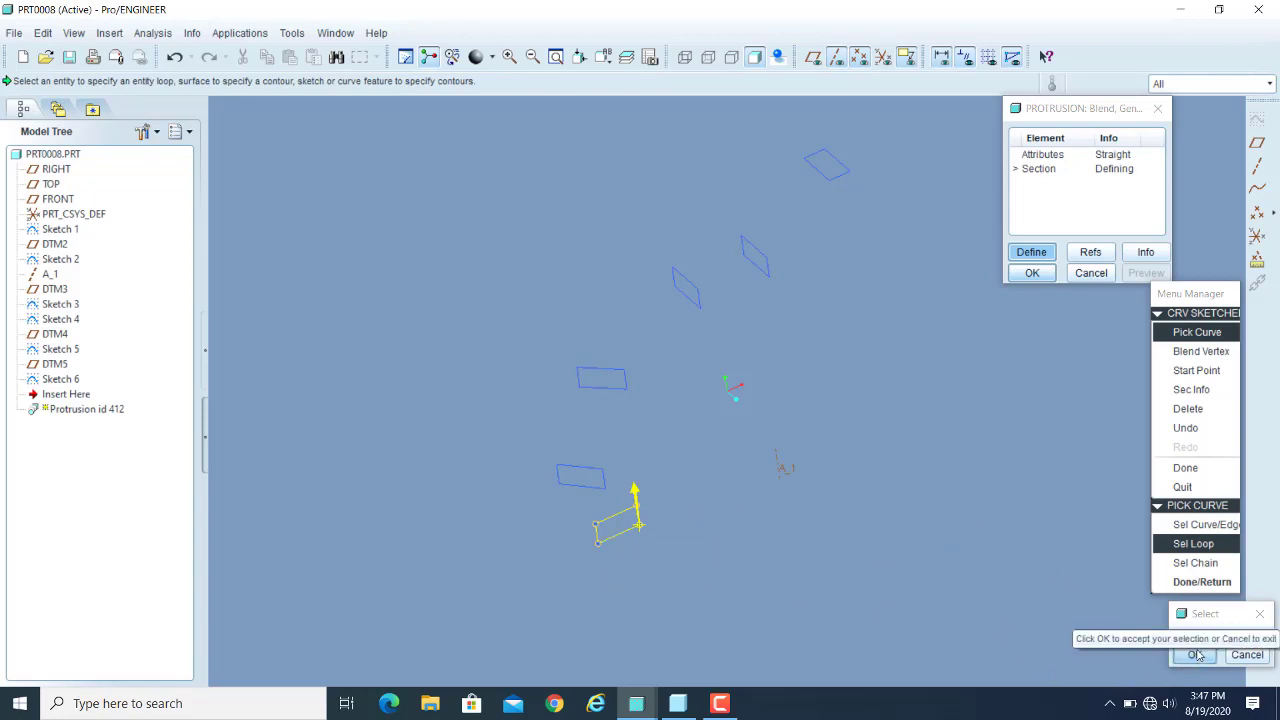
click(1194, 583)
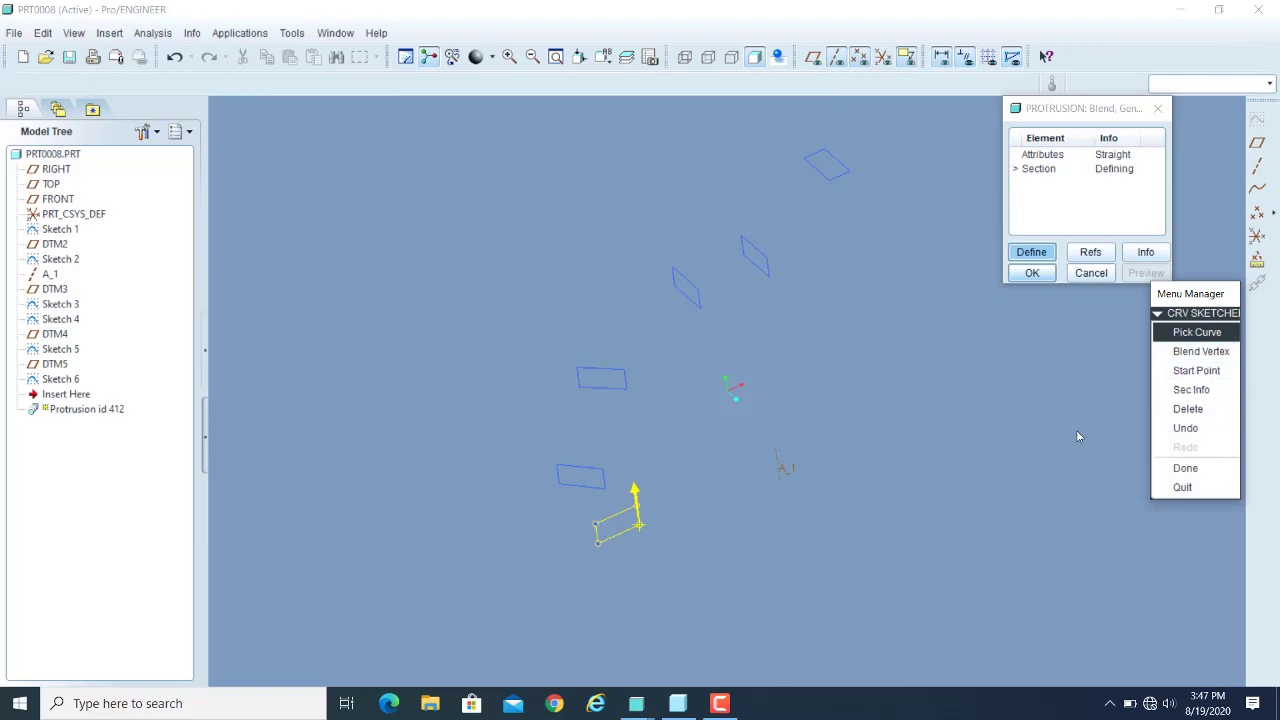
click(1196, 469)
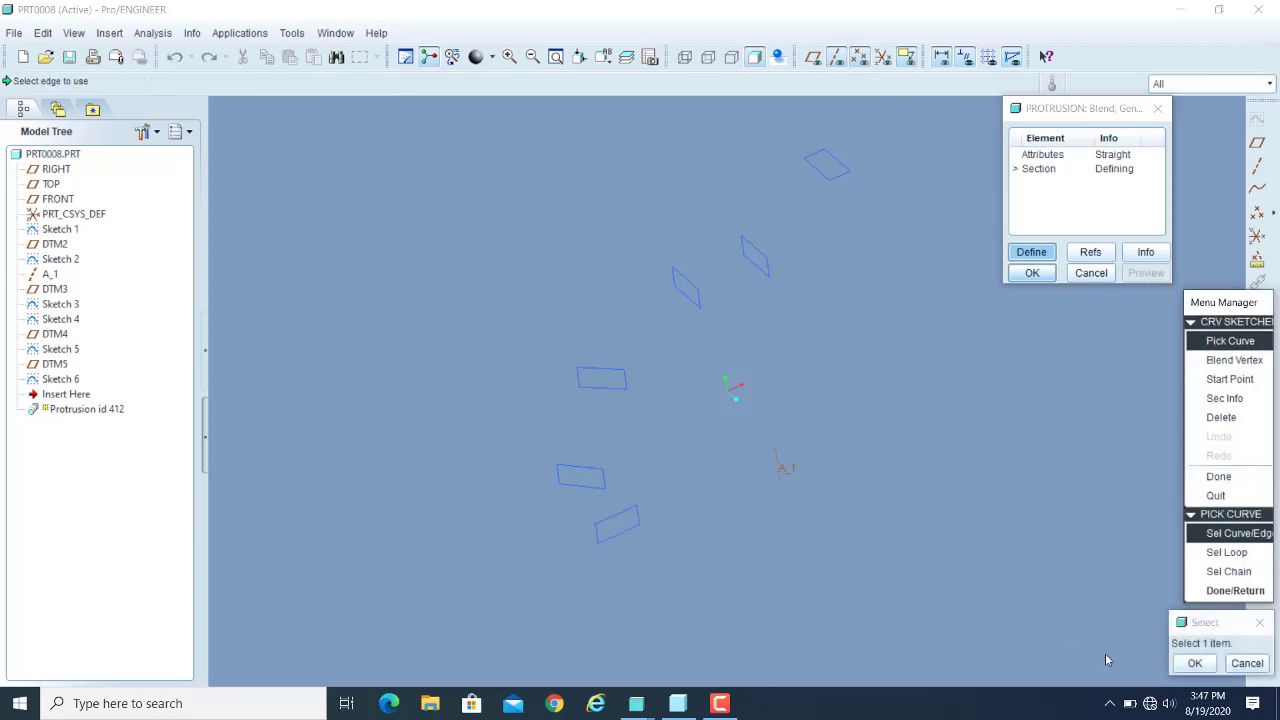
Select the loop of the second rectangle, just above the lowest one, as the blend's second section.
drag(1214, 623, 1095, 419)
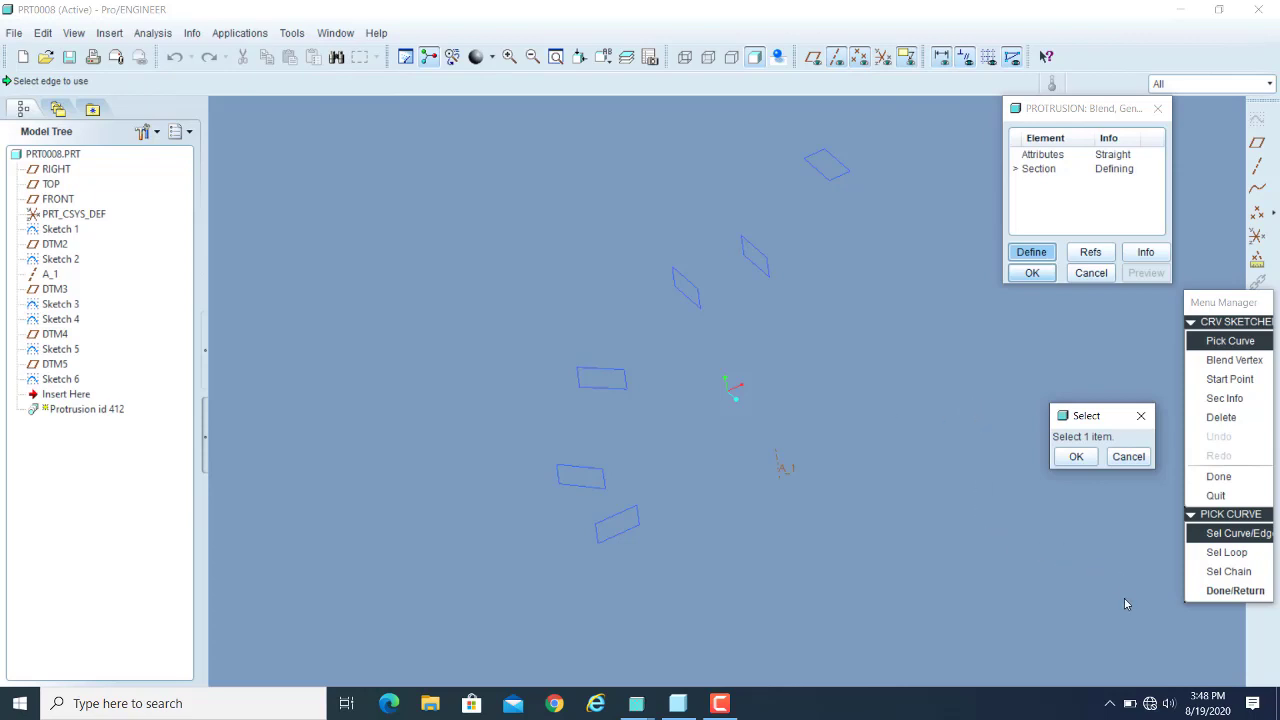
click(1214, 558)
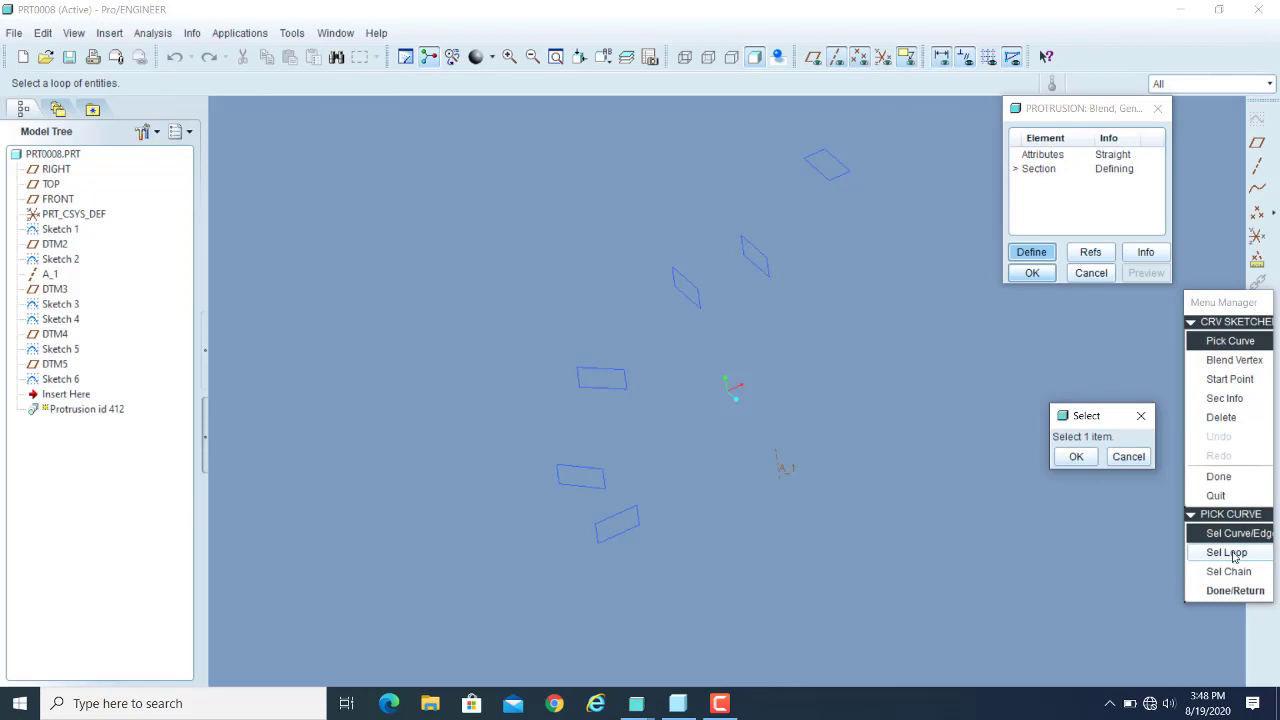
click(1234, 557)
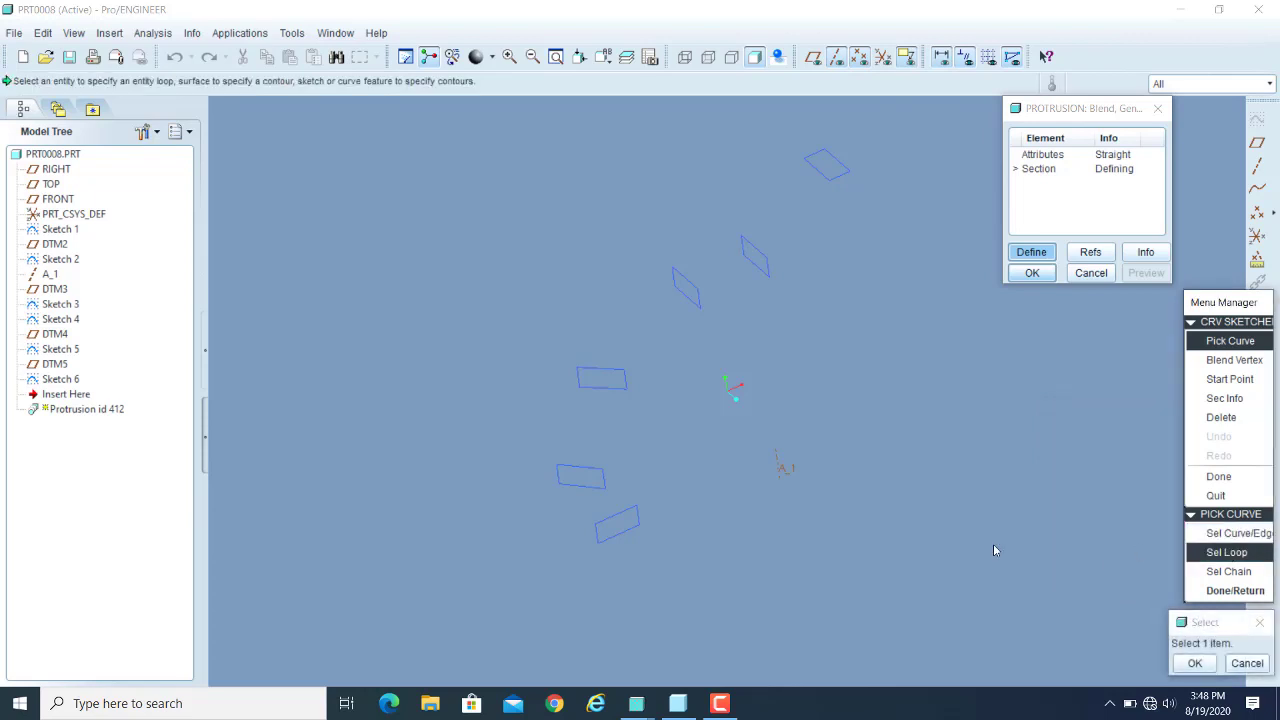
click(599, 493)
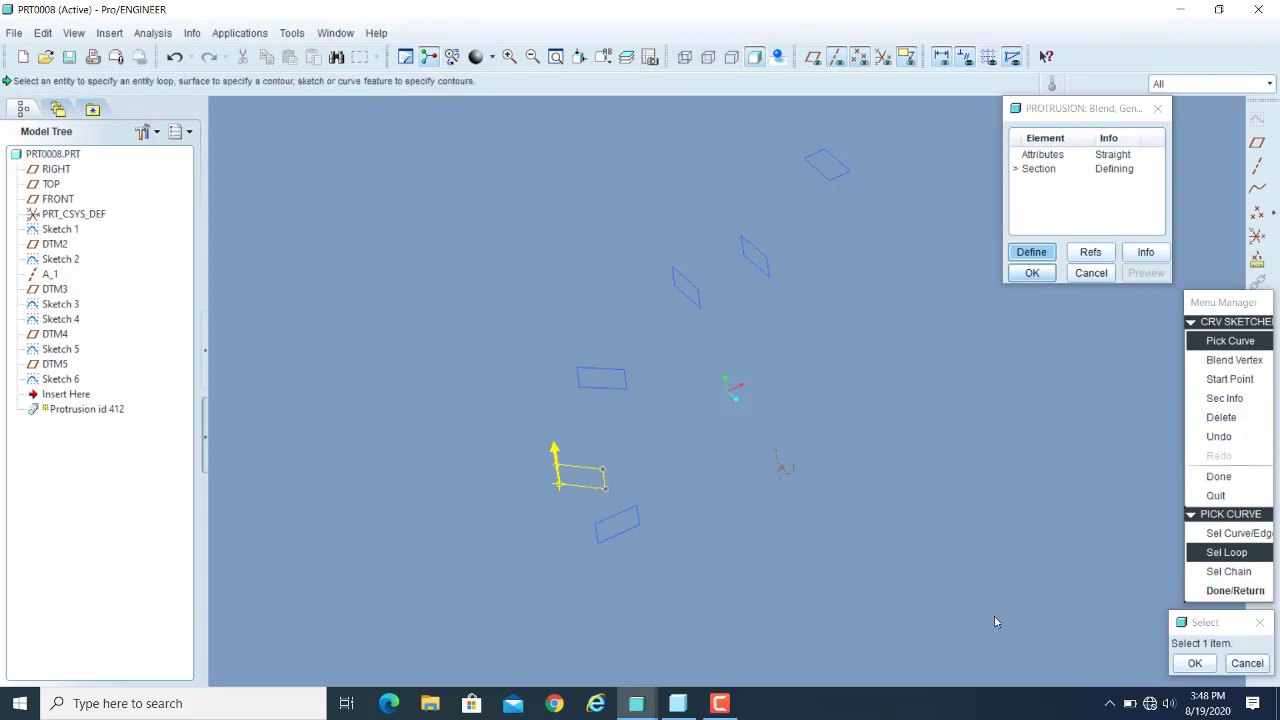
Move the second section's start point to its lower-right corner with the arrow pointing up, and finish the section.
click(1228, 383)
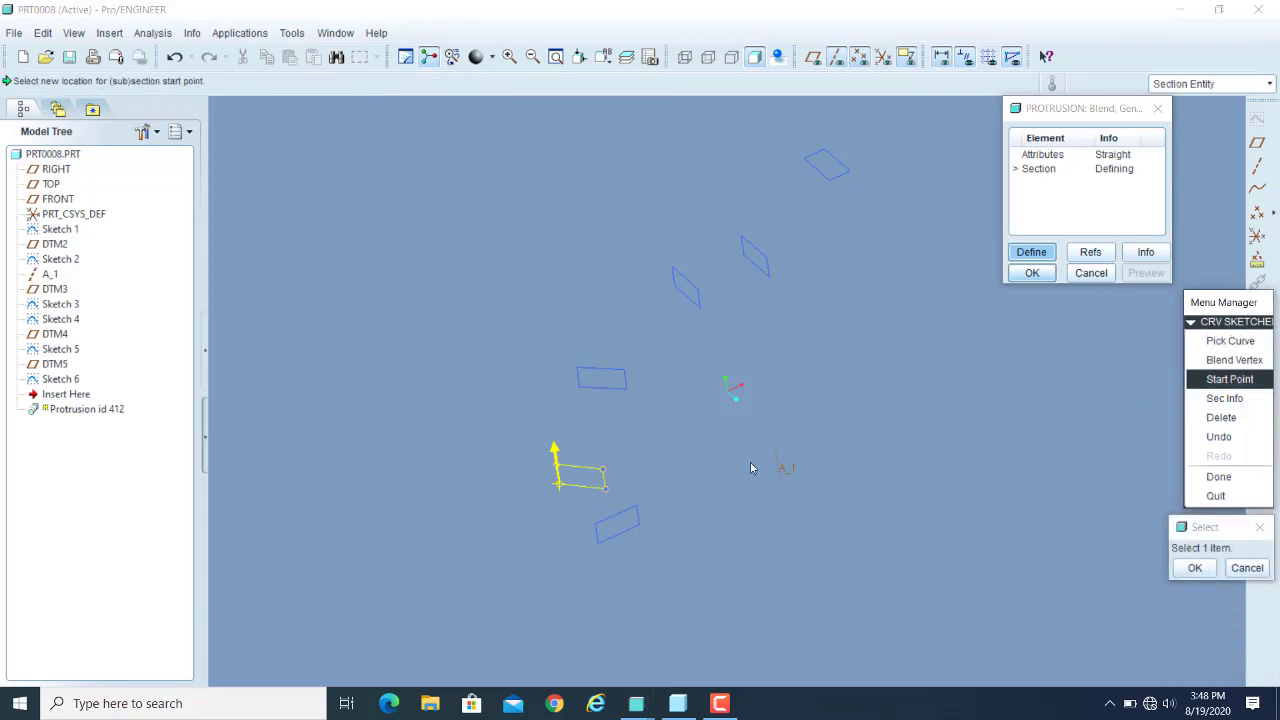
click(606, 490)
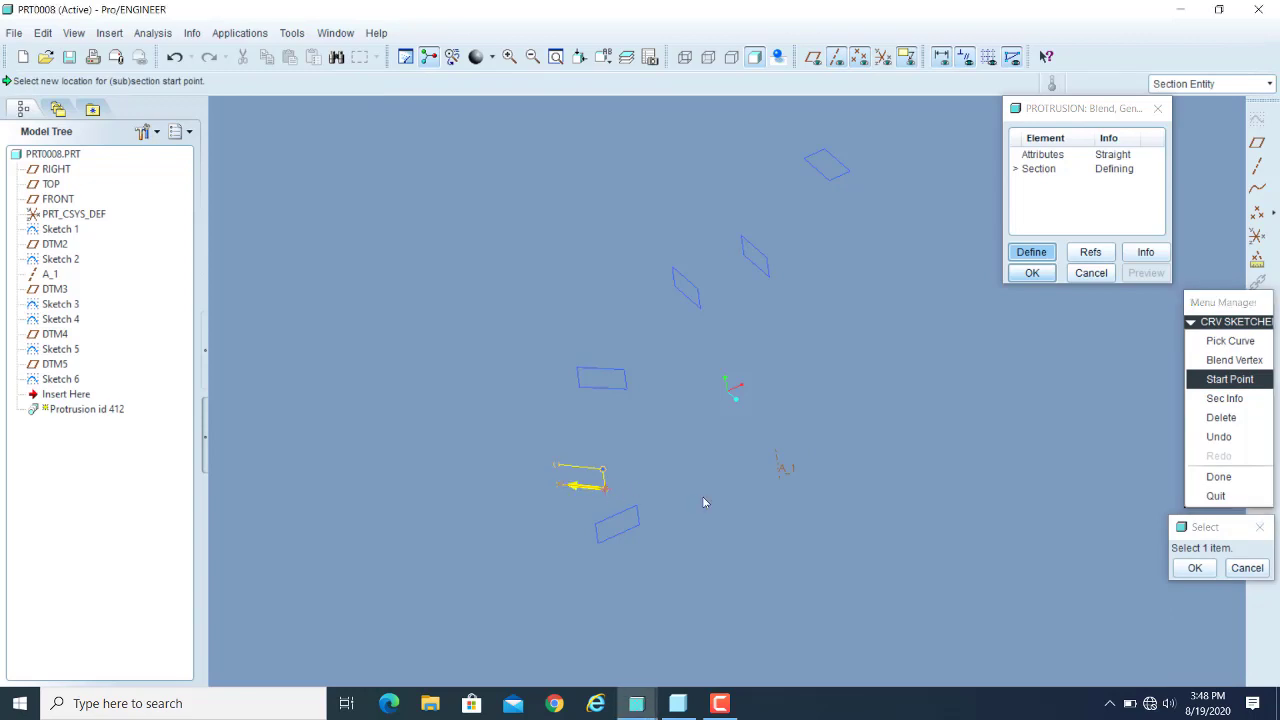
click(1229, 342)
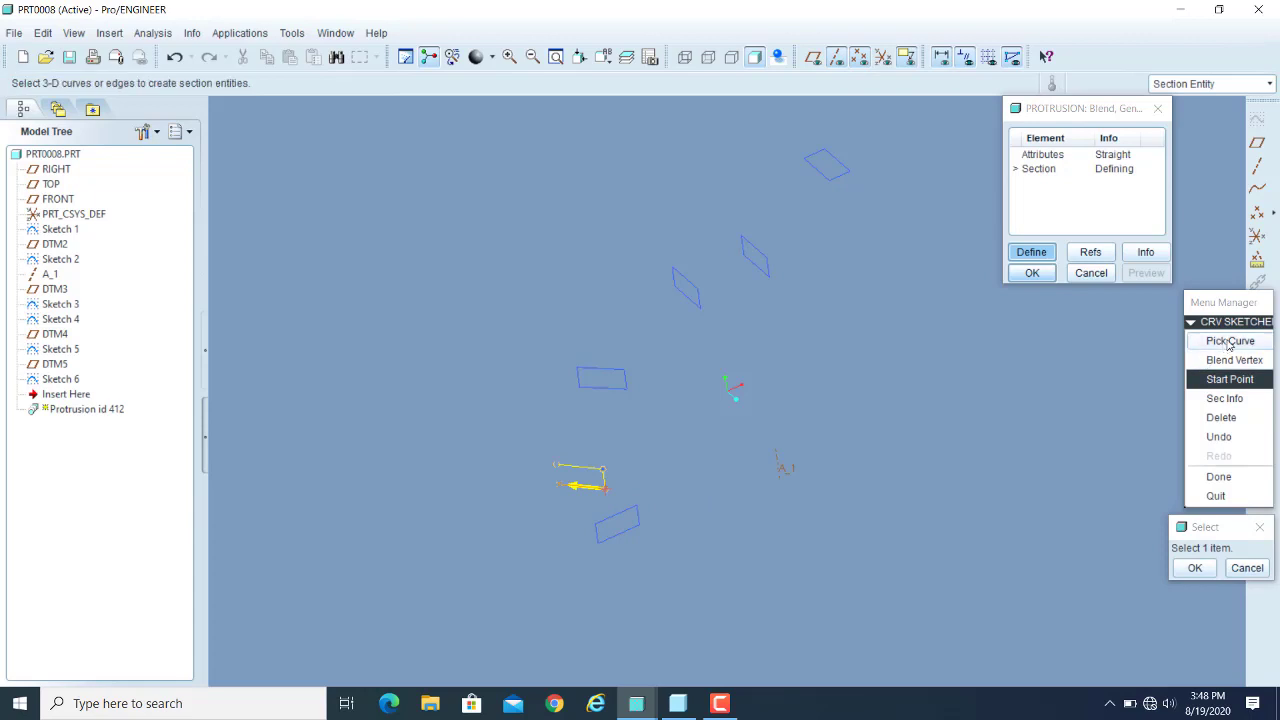
click(1229, 379)
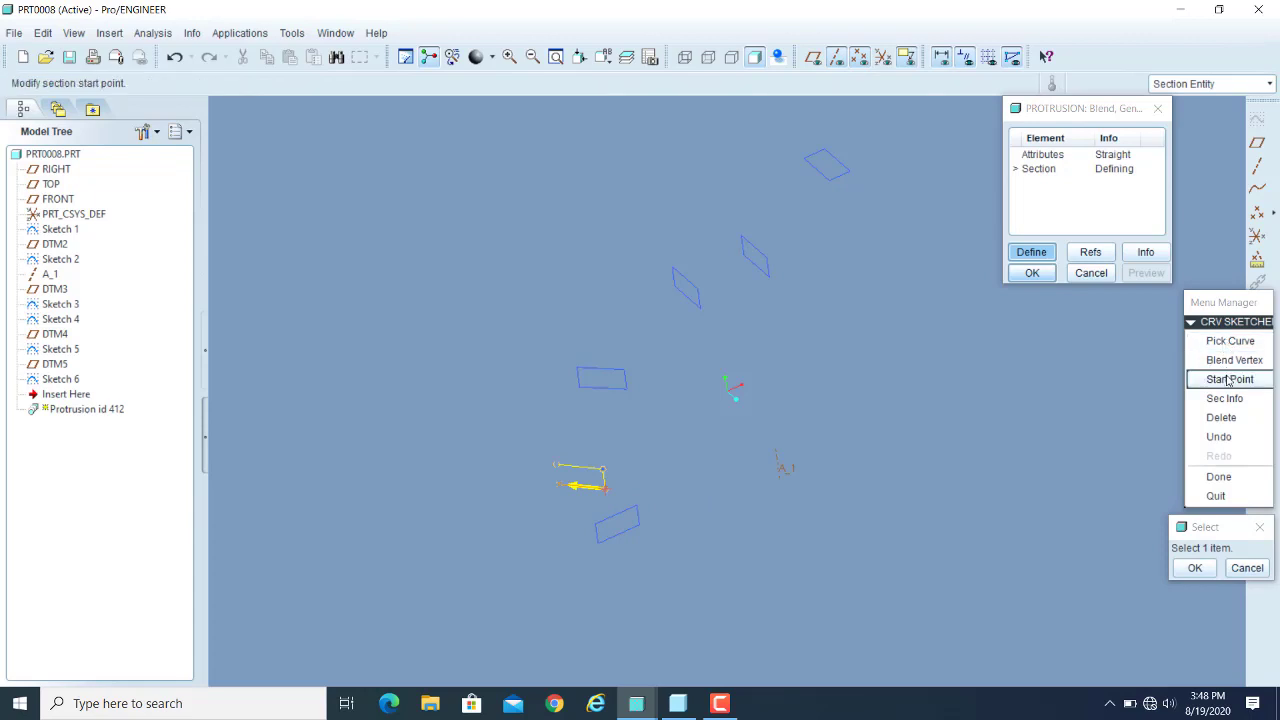
click(1229, 379)
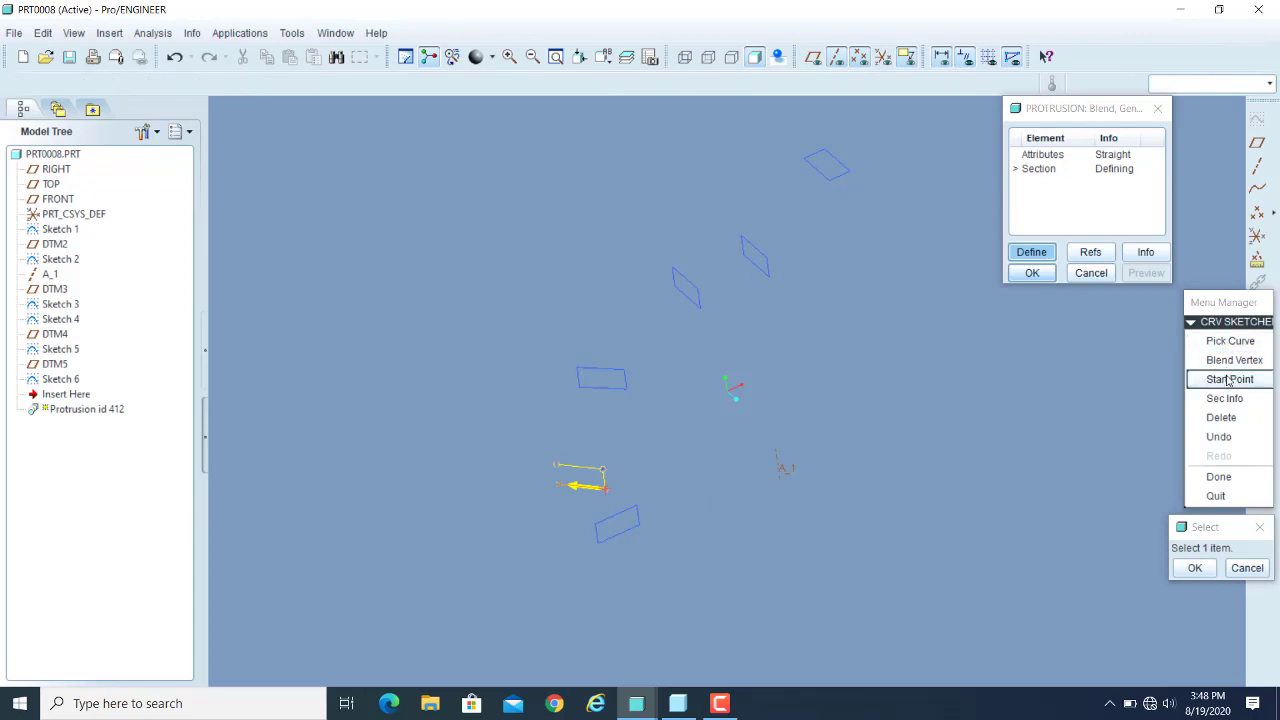
click(603, 472)
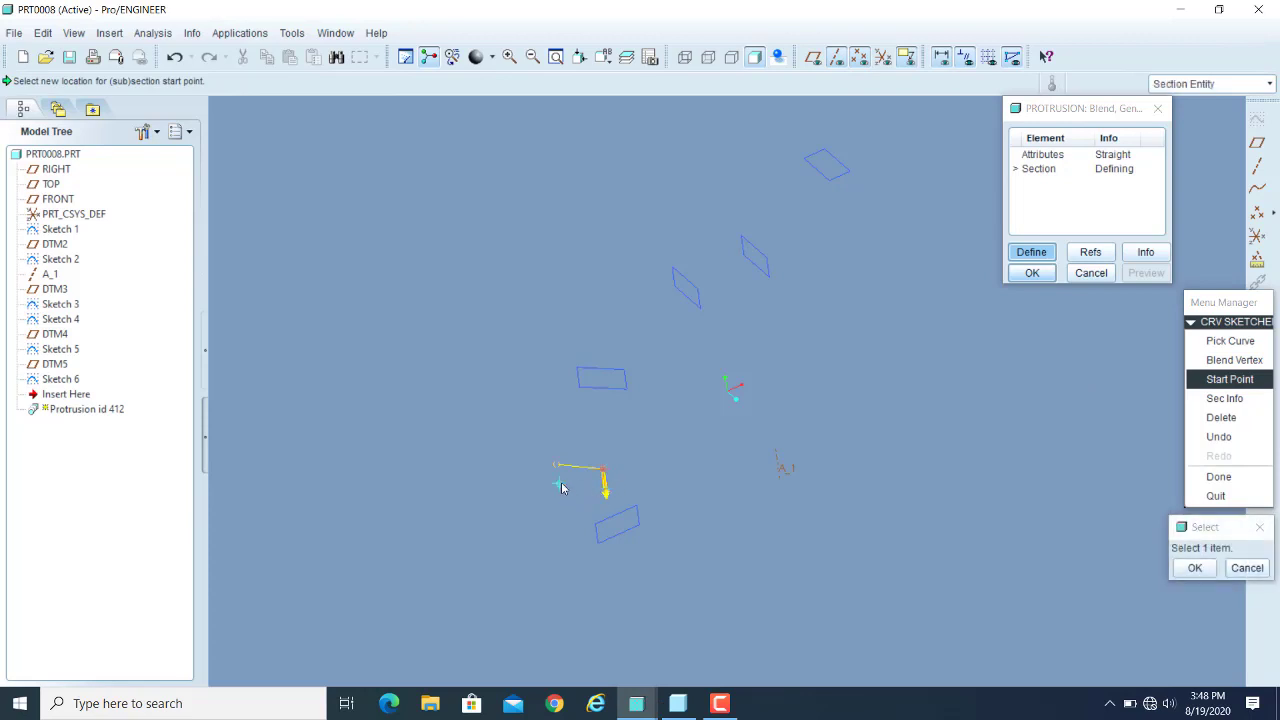
click(562, 488)
click(604, 489)
click(1194, 568)
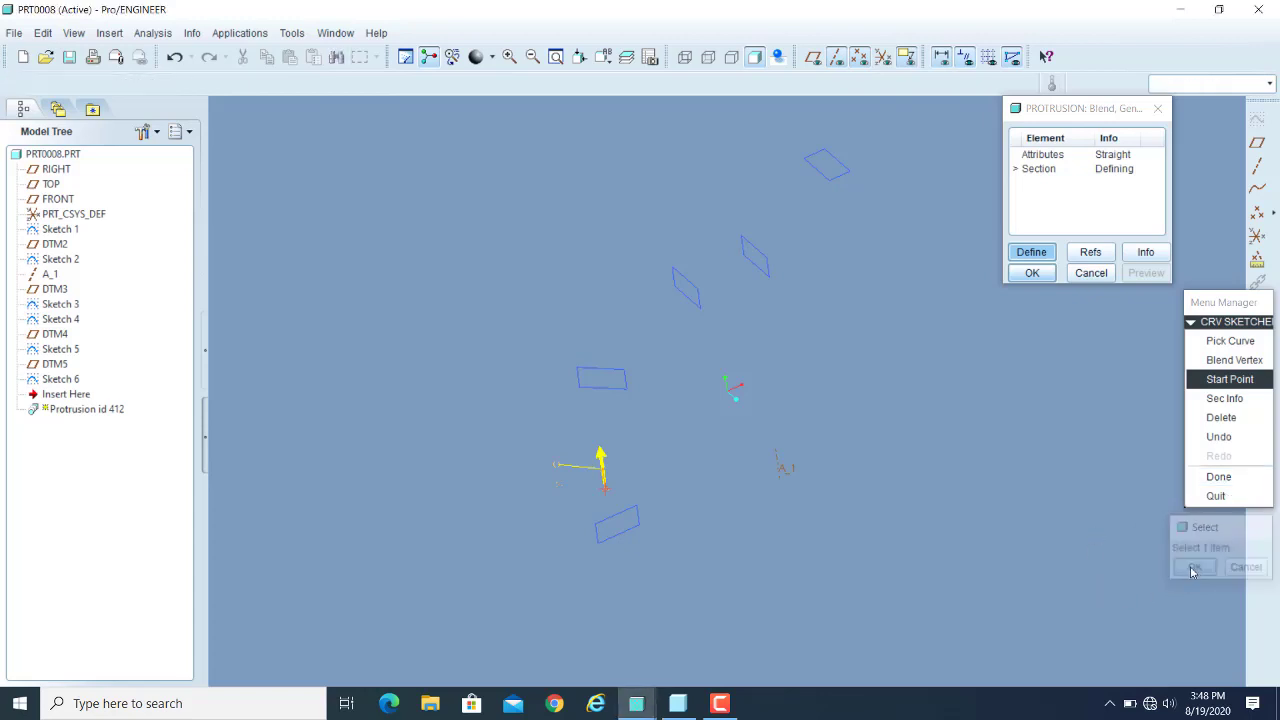
click(1219, 479)
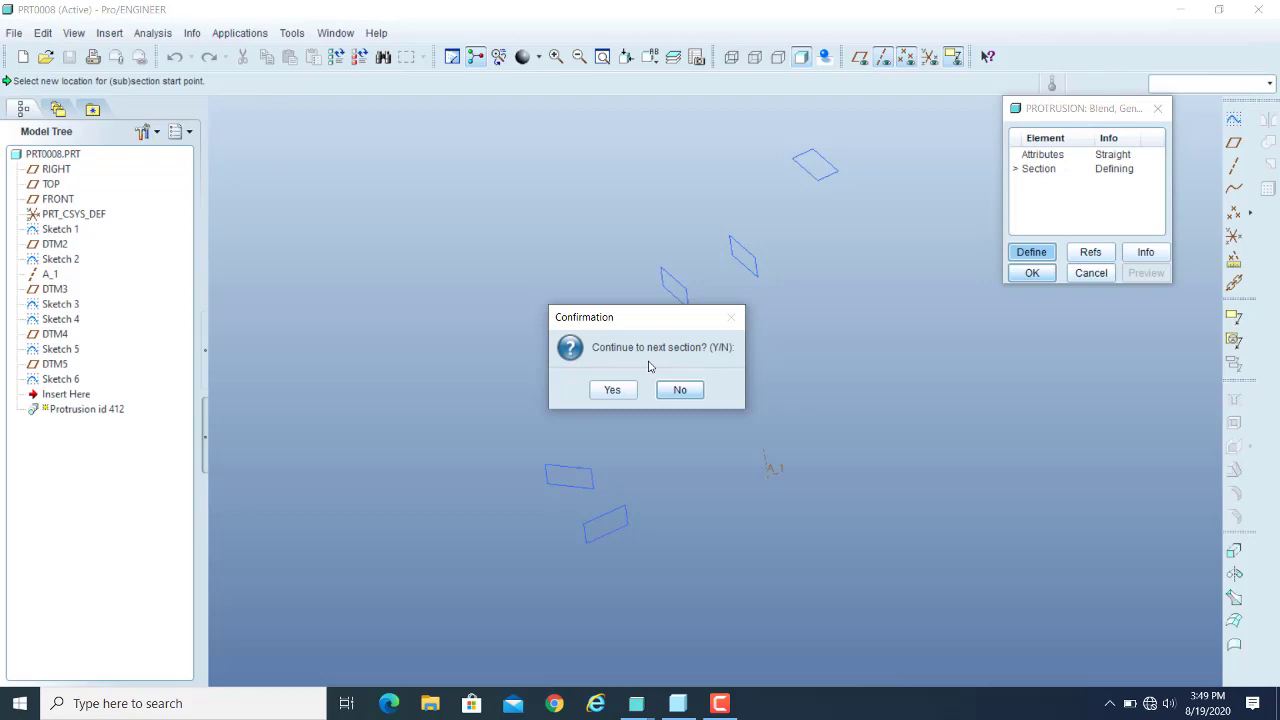
Continue to the third blend section and select the loop of the third rectangle from the bottom.
drag(652, 320, 896, 325)
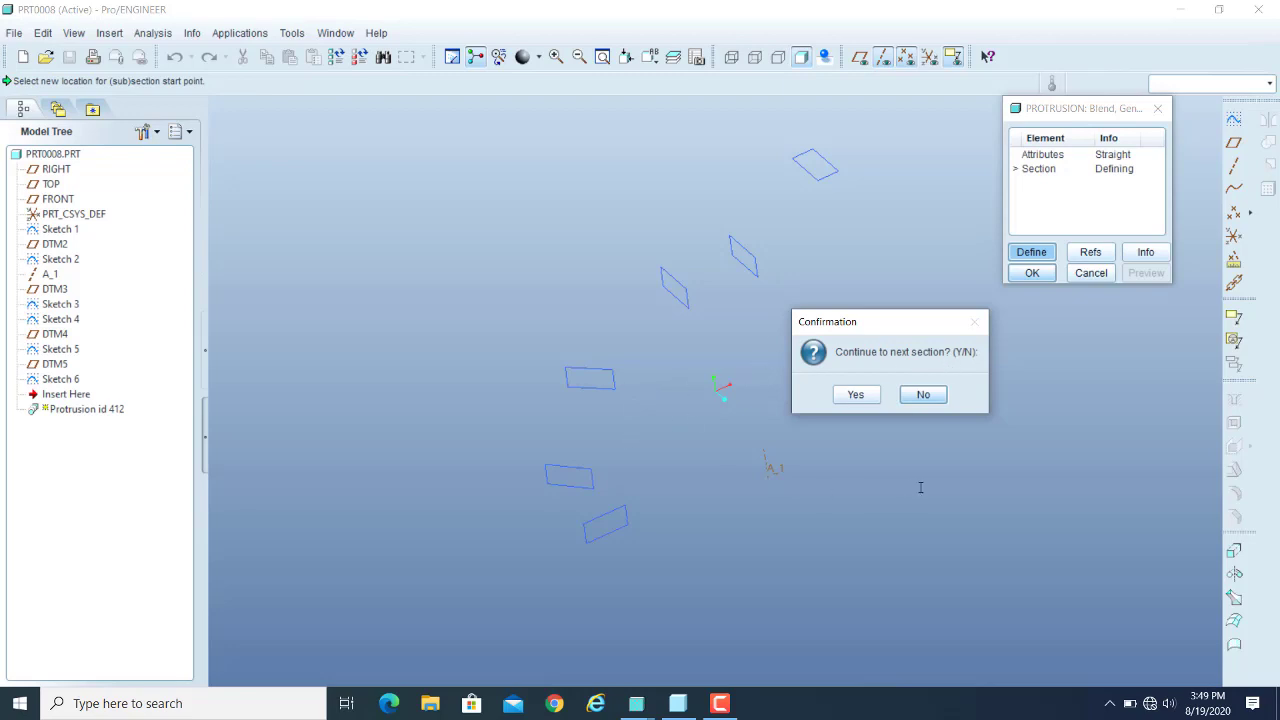
click(855, 395)
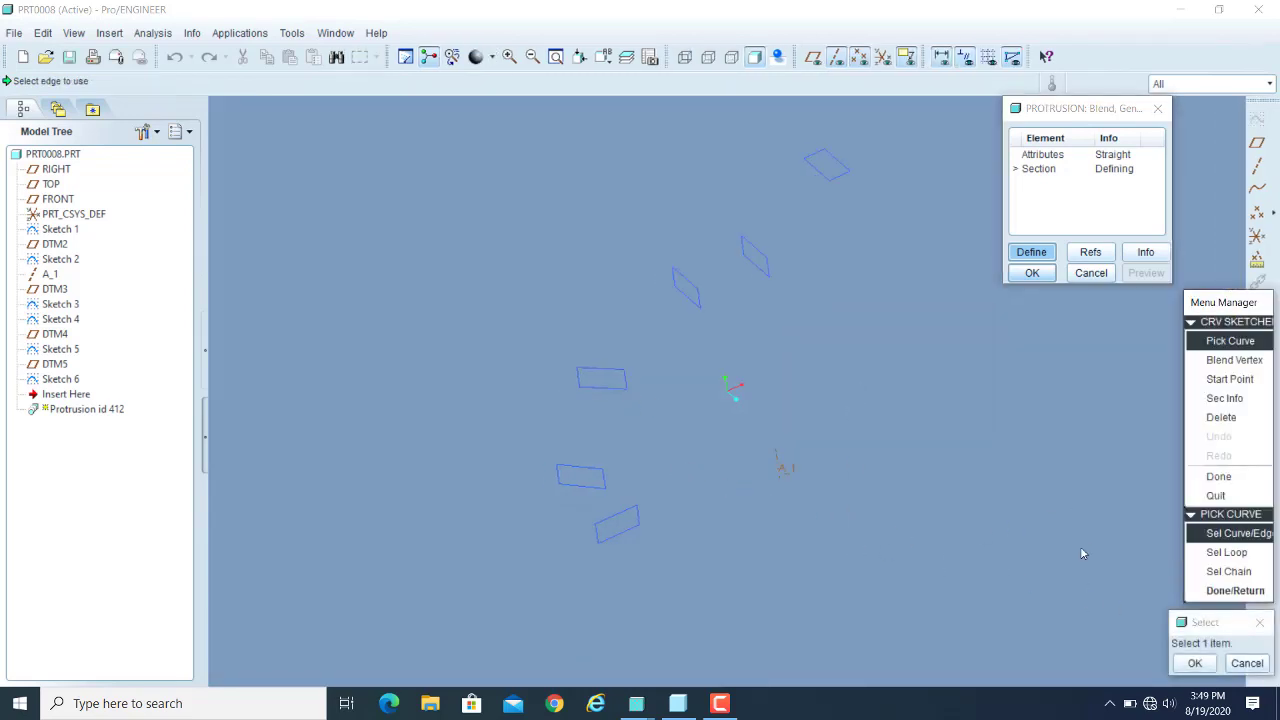
click(1228, 552)
click(1228, 552)
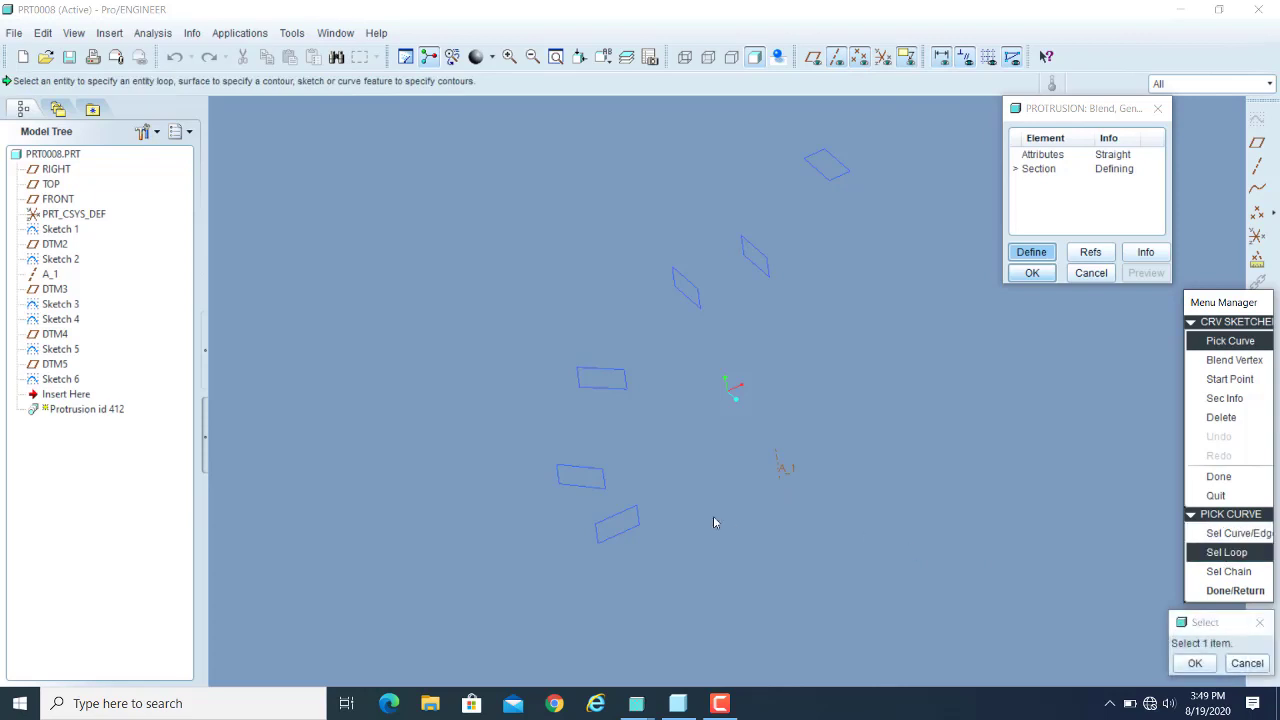
click(628, 397)
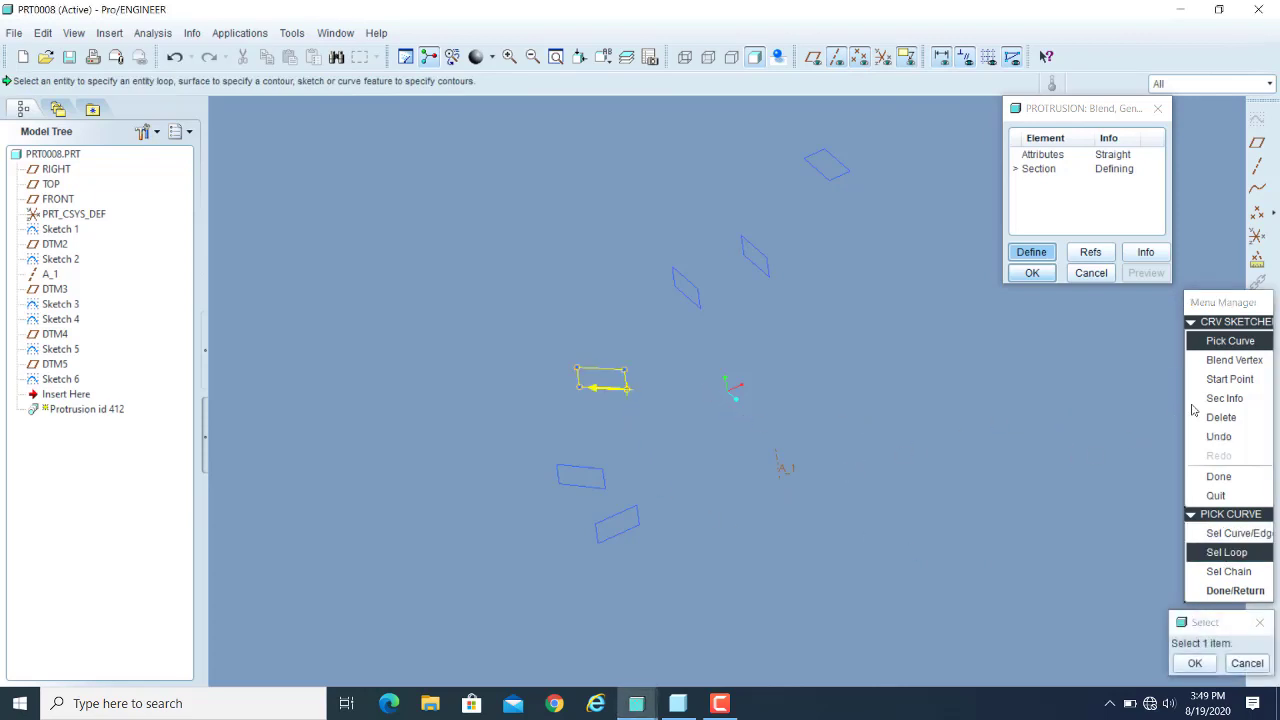
Set the third section's start point at its lower-right corner with the arrow pointing up, and finish the section.
click(1212, 380)
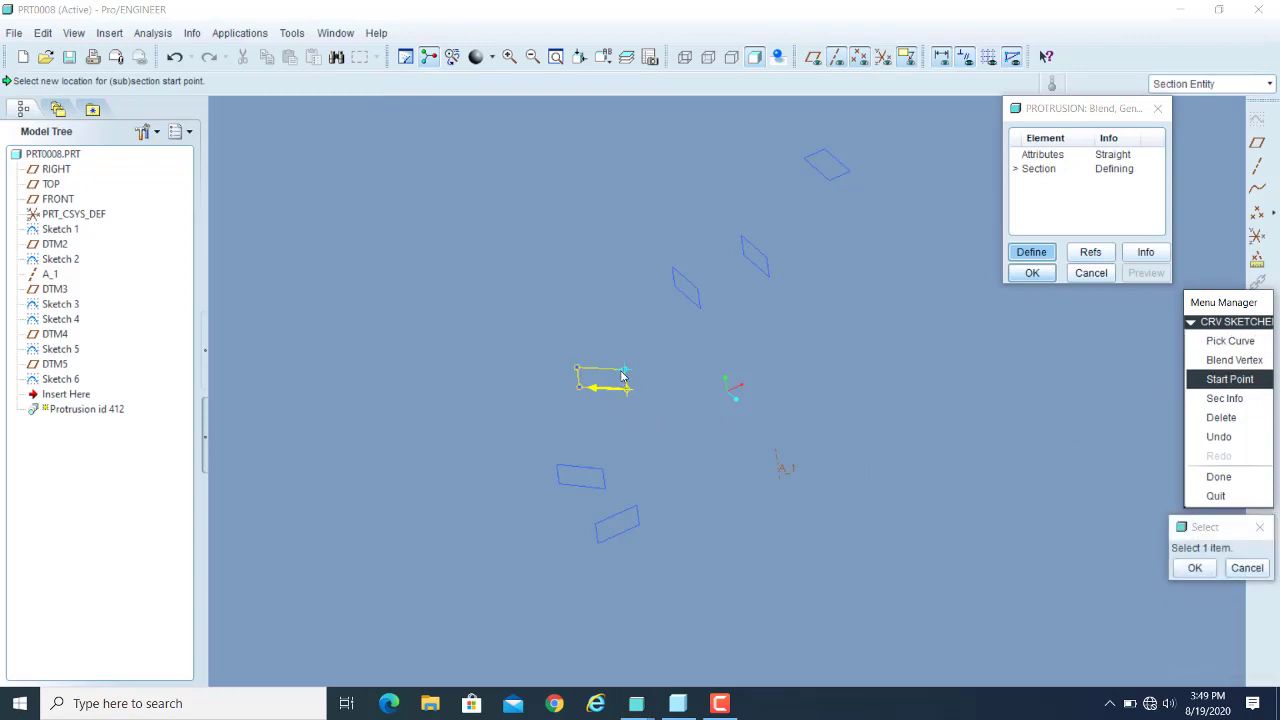
click(640, 396)
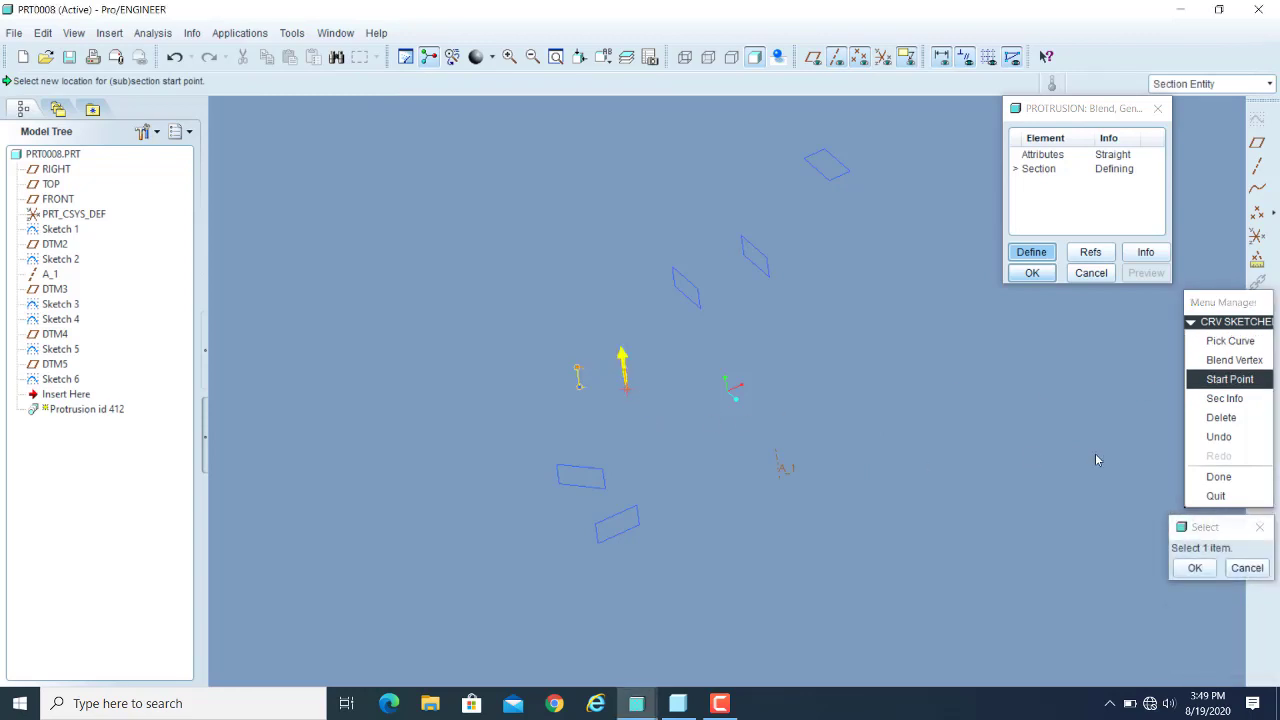
click(1194, 566)
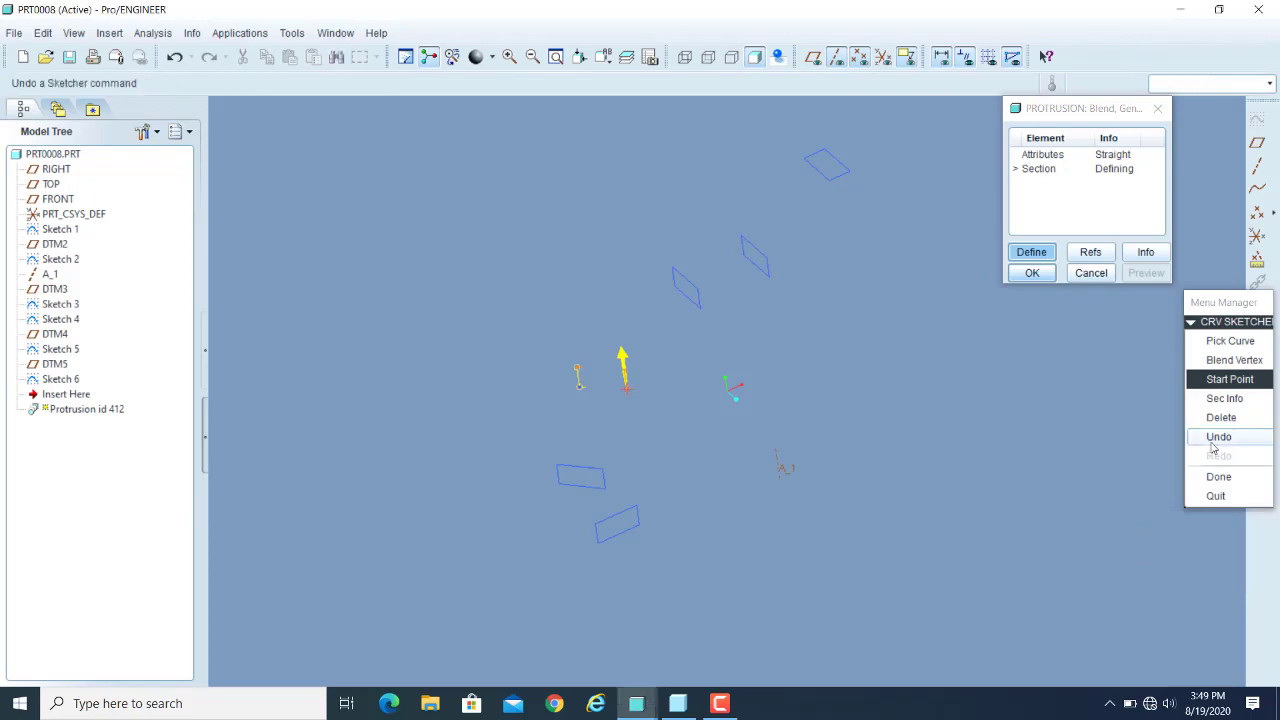
click(1218, 477)
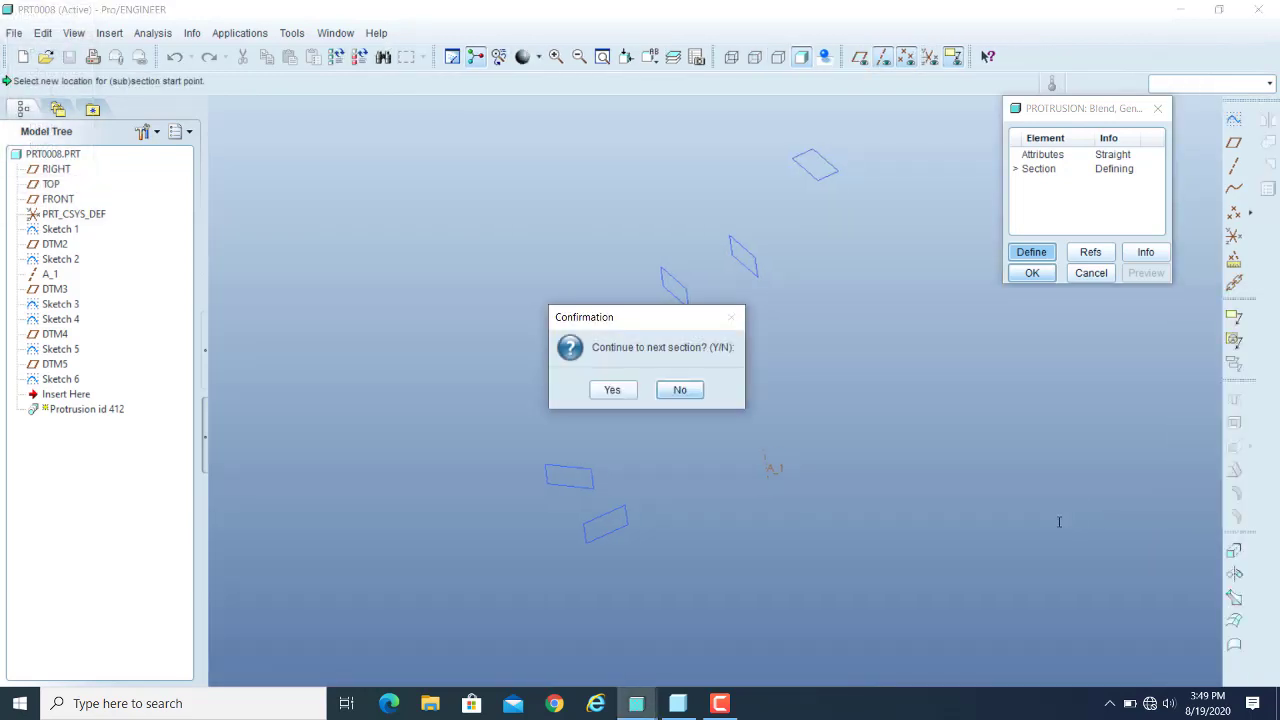
Continue to the fourth blend section and select the loop of the fourth rectangle from the bottom.
click(618, 388)
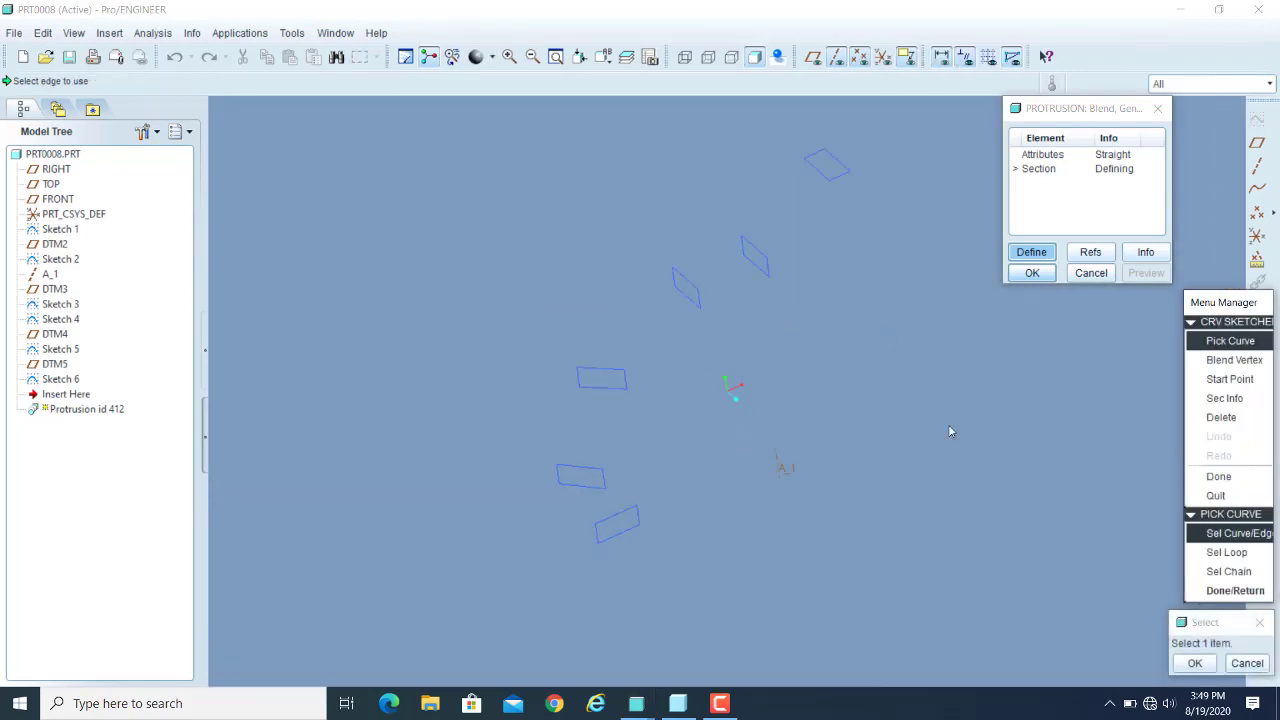
click(1222, 553)
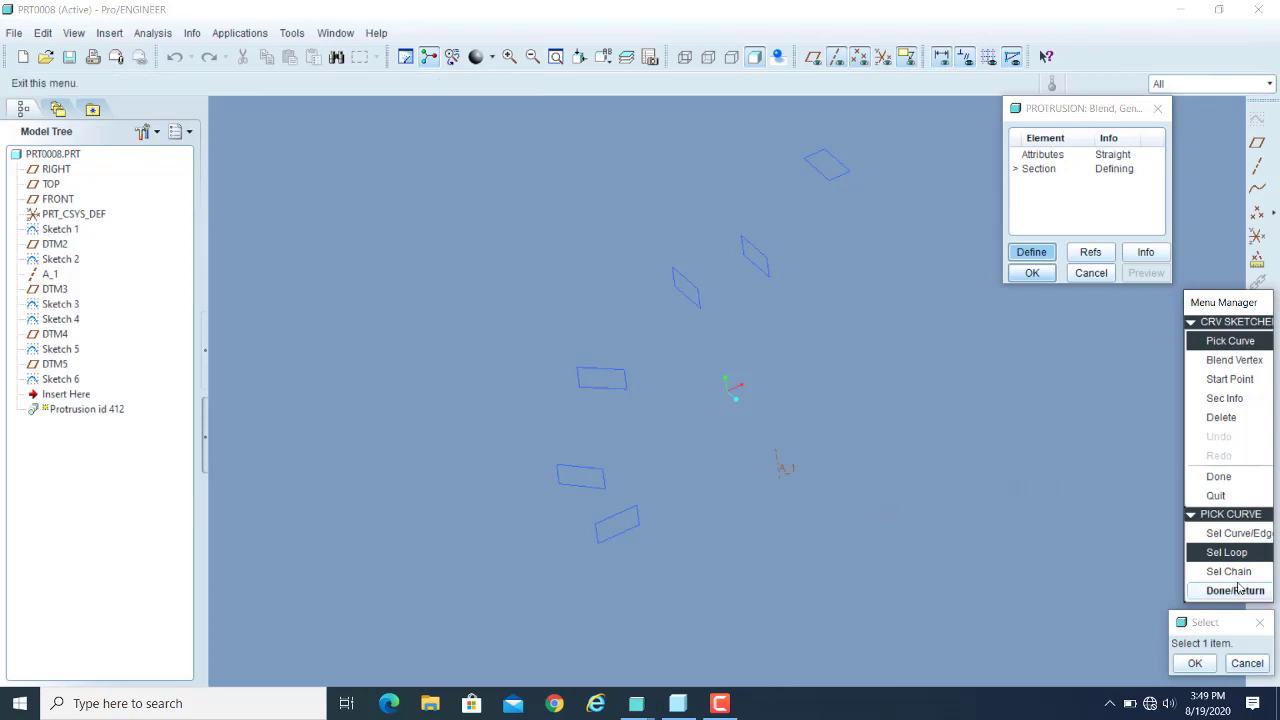
click(694, 312)
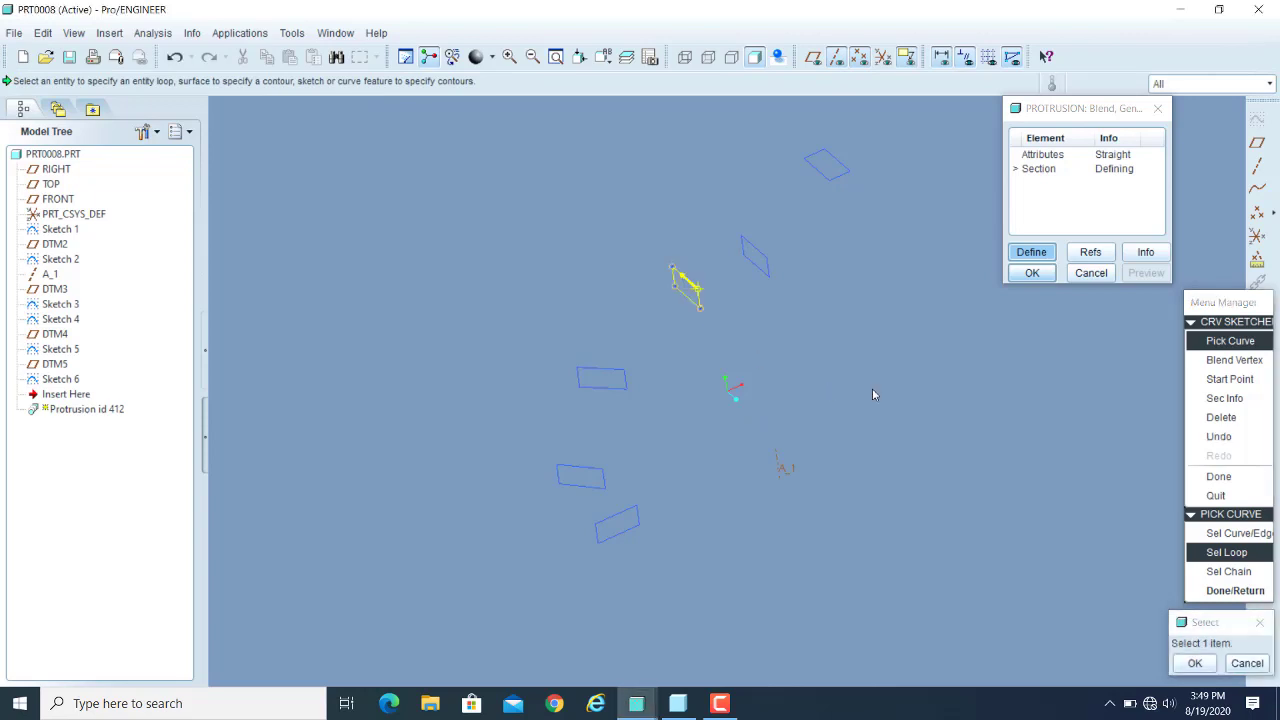
Set the fourth section's start point at its lower-right corner with the arrow pointing up, and finish the section.
click(1228, 379)
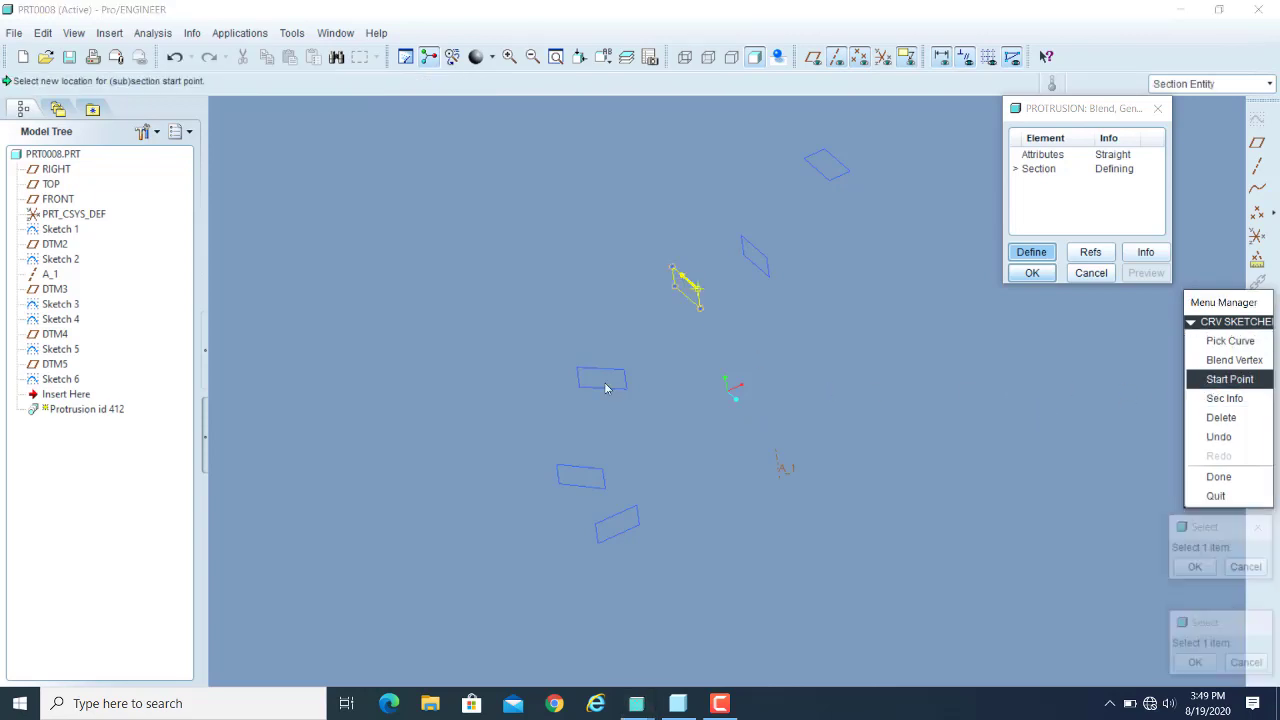
click(698, 308)
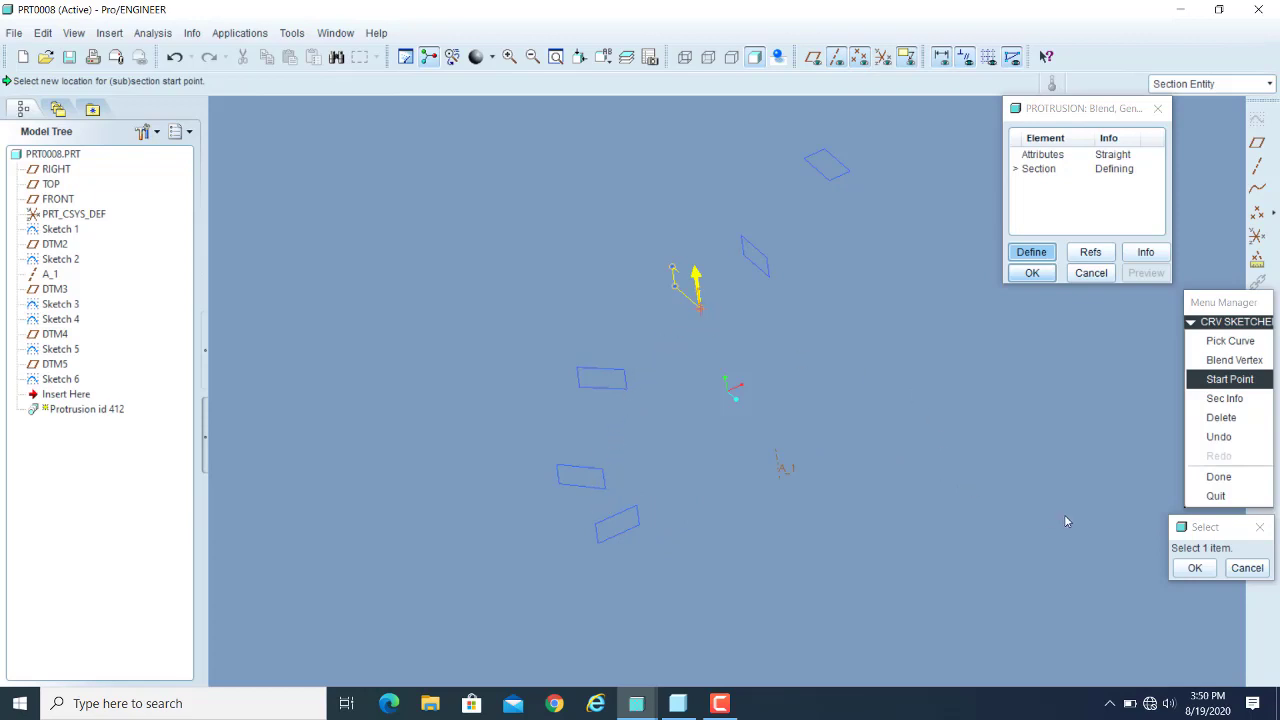
click(1194, 567)
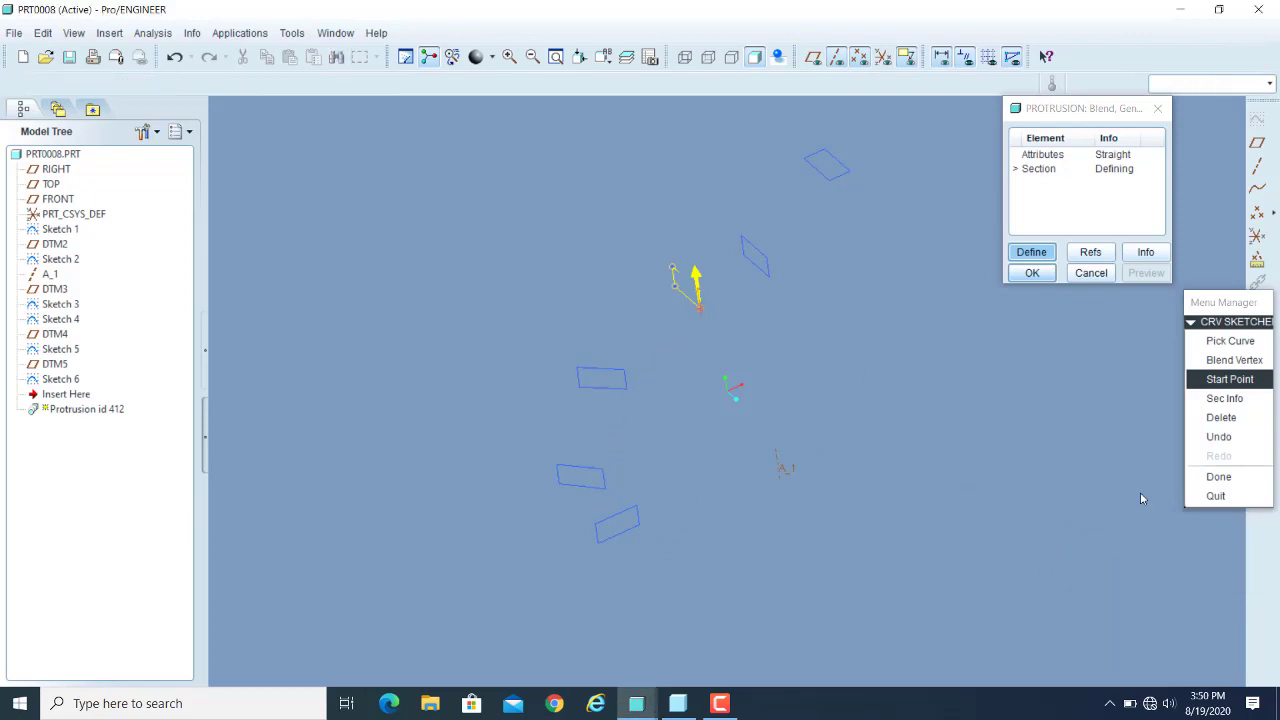
click(1219, 477)
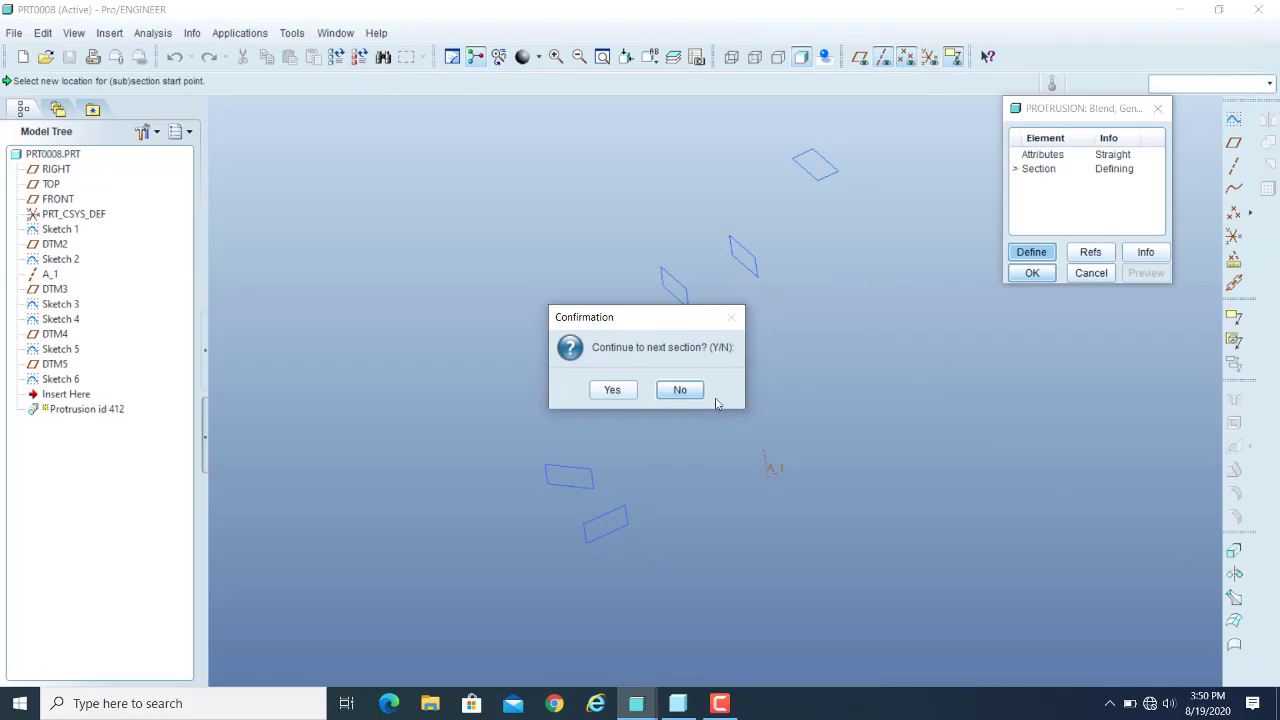
Decline adding a fifth section and preview the straight general blend through the four selected rectangles.
click(680, 390)
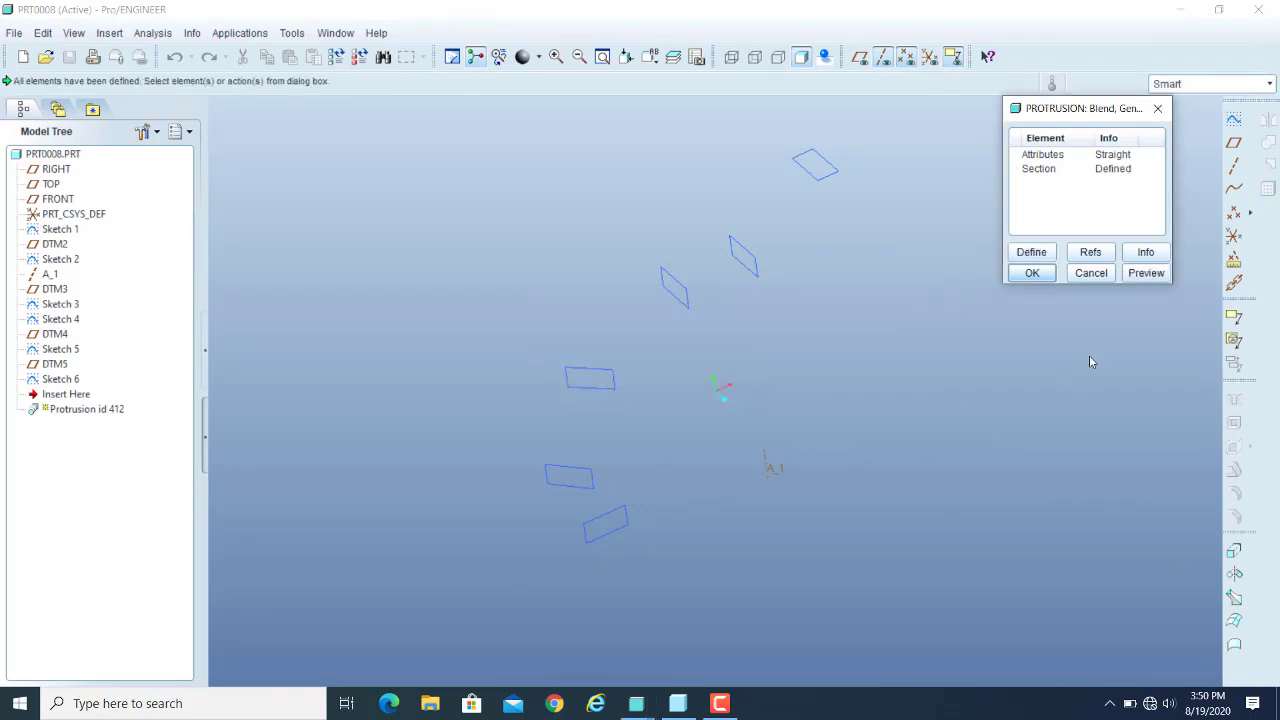
click(1156, 276)
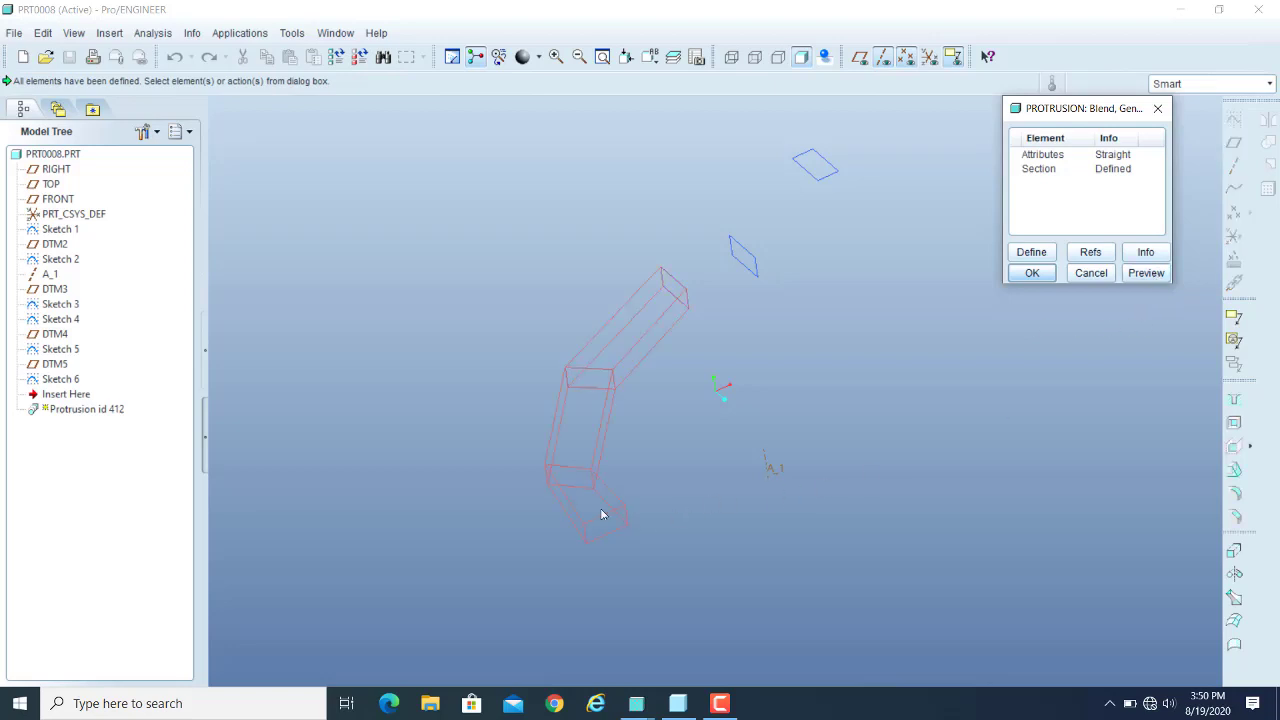
click(698, 395)
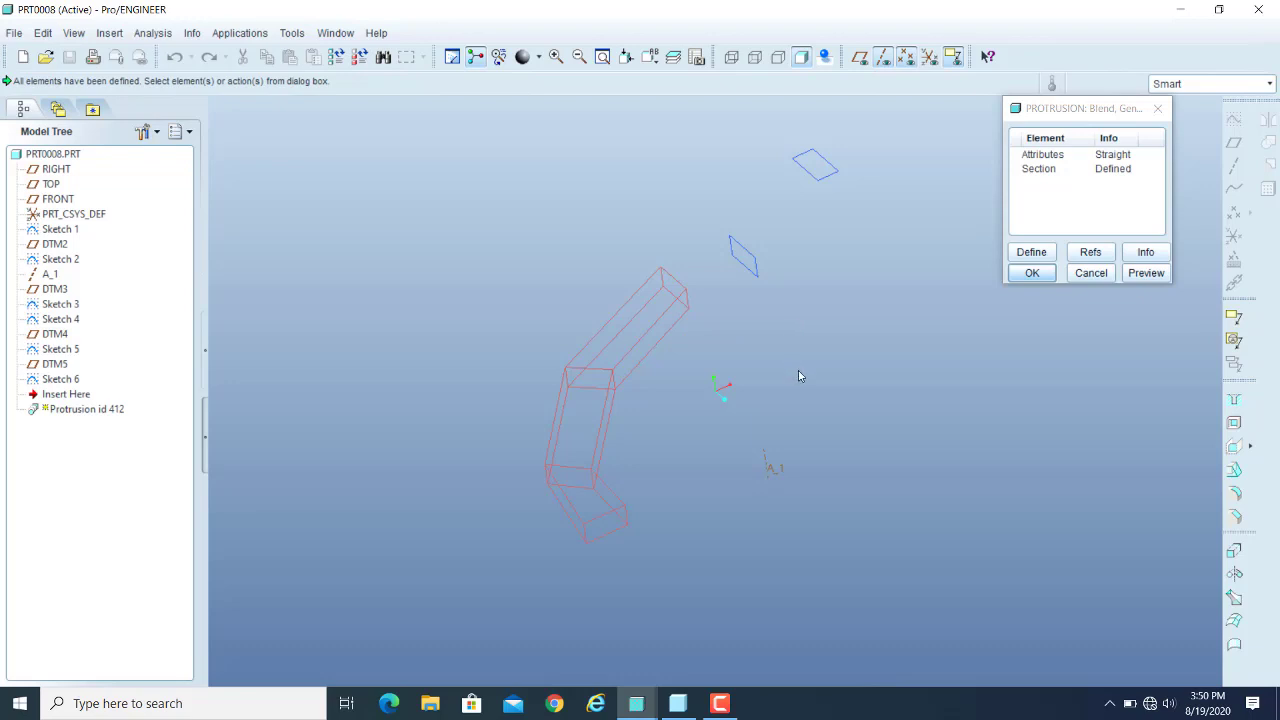
Change the blend protrusion's attribute to Smooth and preview the curved shape.
double_click(1054, 157)
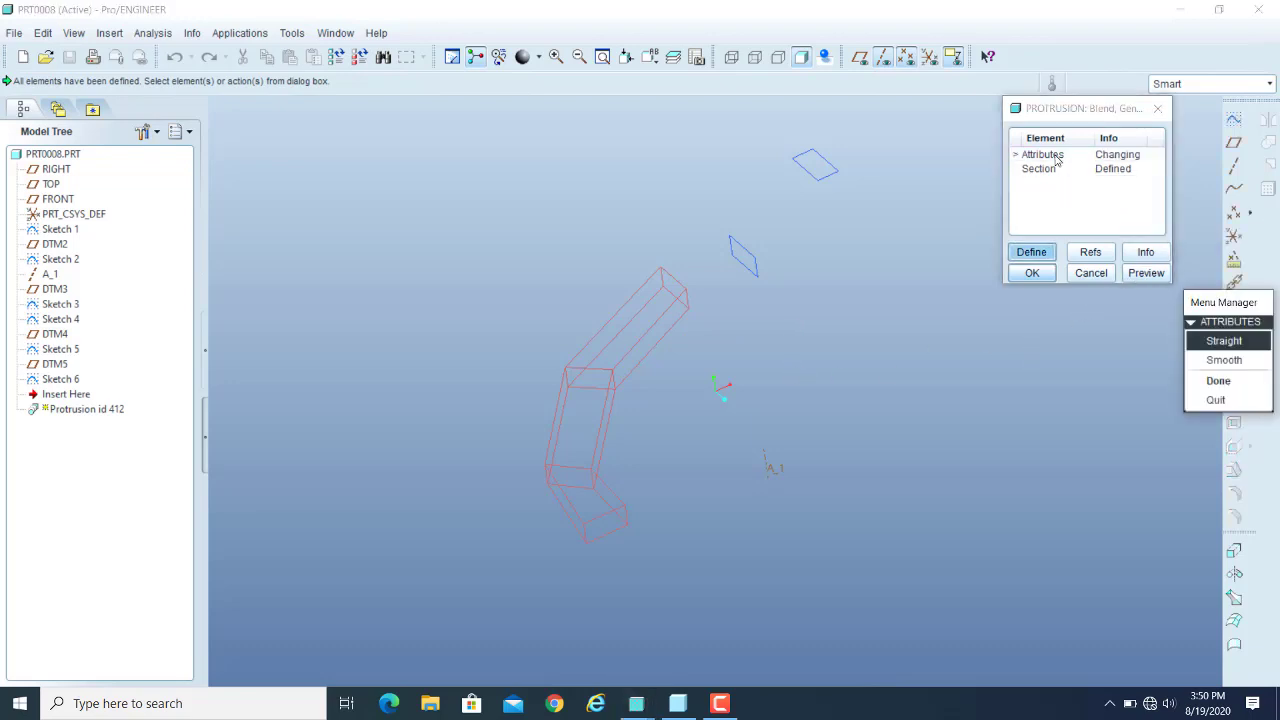
click(1222, 360)
click(1195, 380)
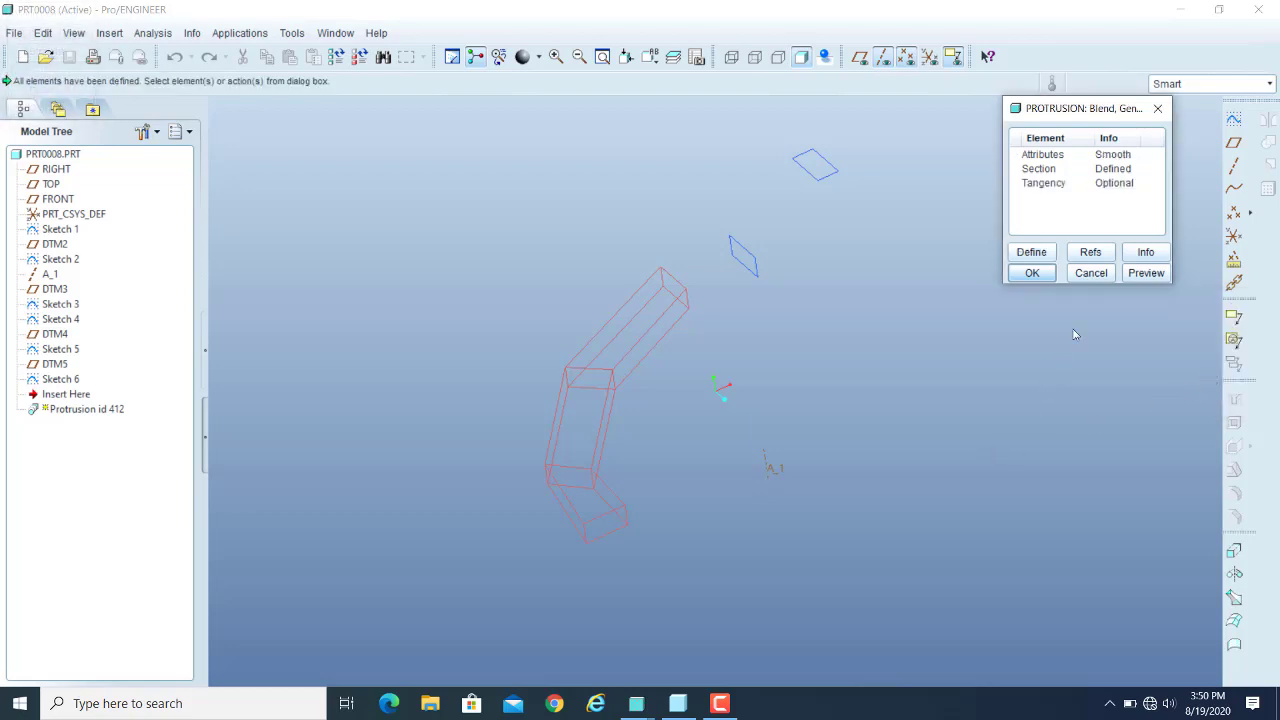
click(1143, 272)
Accept the smooth general blend to create the protrusion.
middle_drag(995, 360, 947, 403)
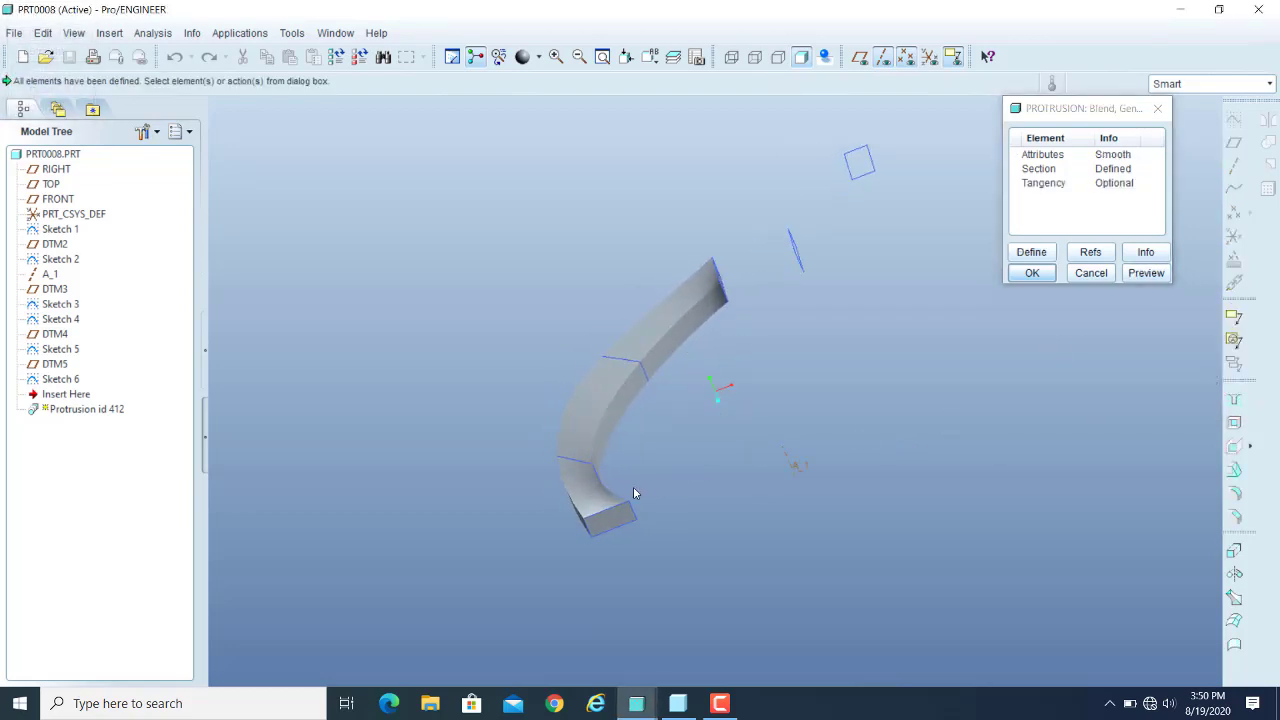
middle_drag(700, 421, 630, 465)
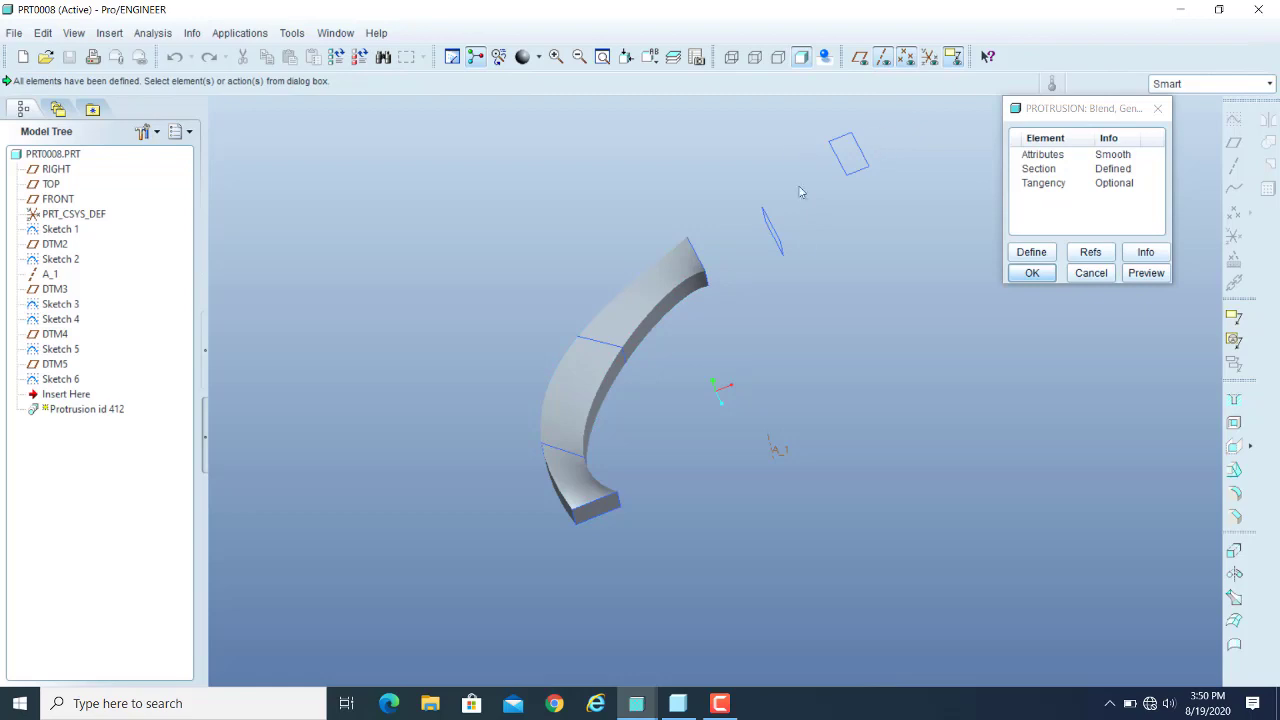
middle_drag(749, 376, 841, 321)
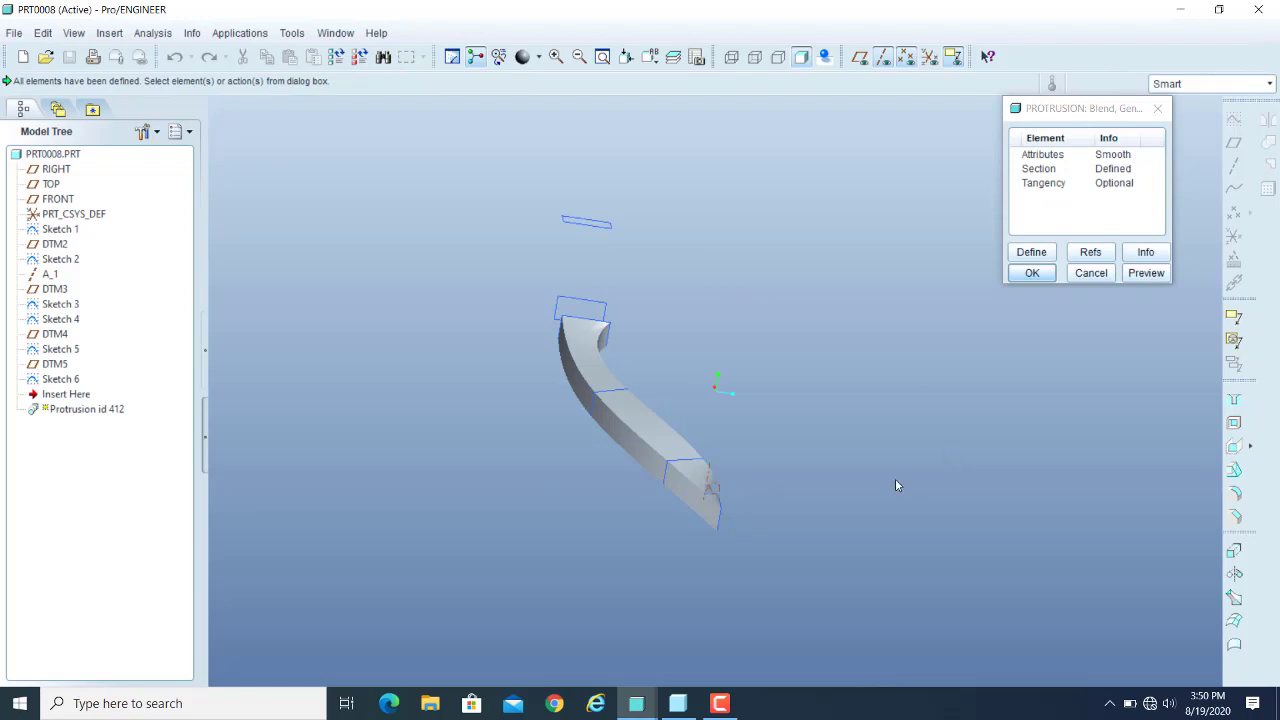
middle_drag(896, 485, 606, 386)
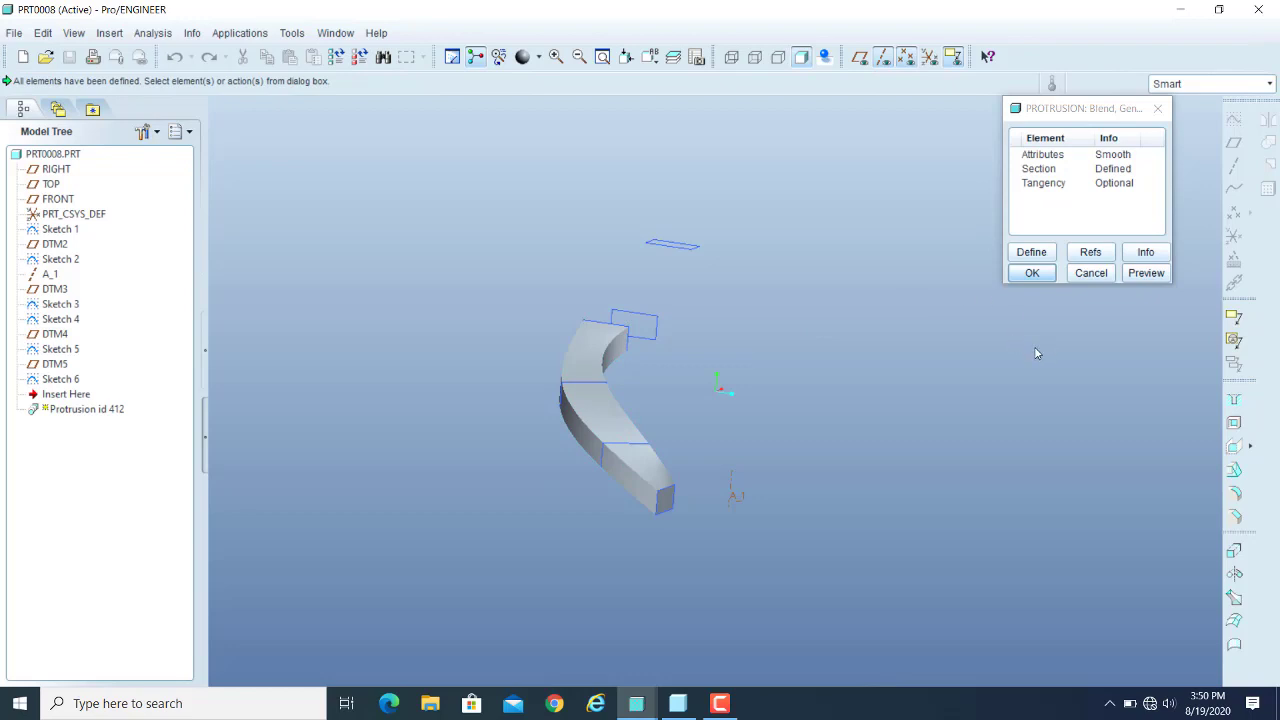
click(1032, 273)
middle_drag(969, 325, 906, 369)
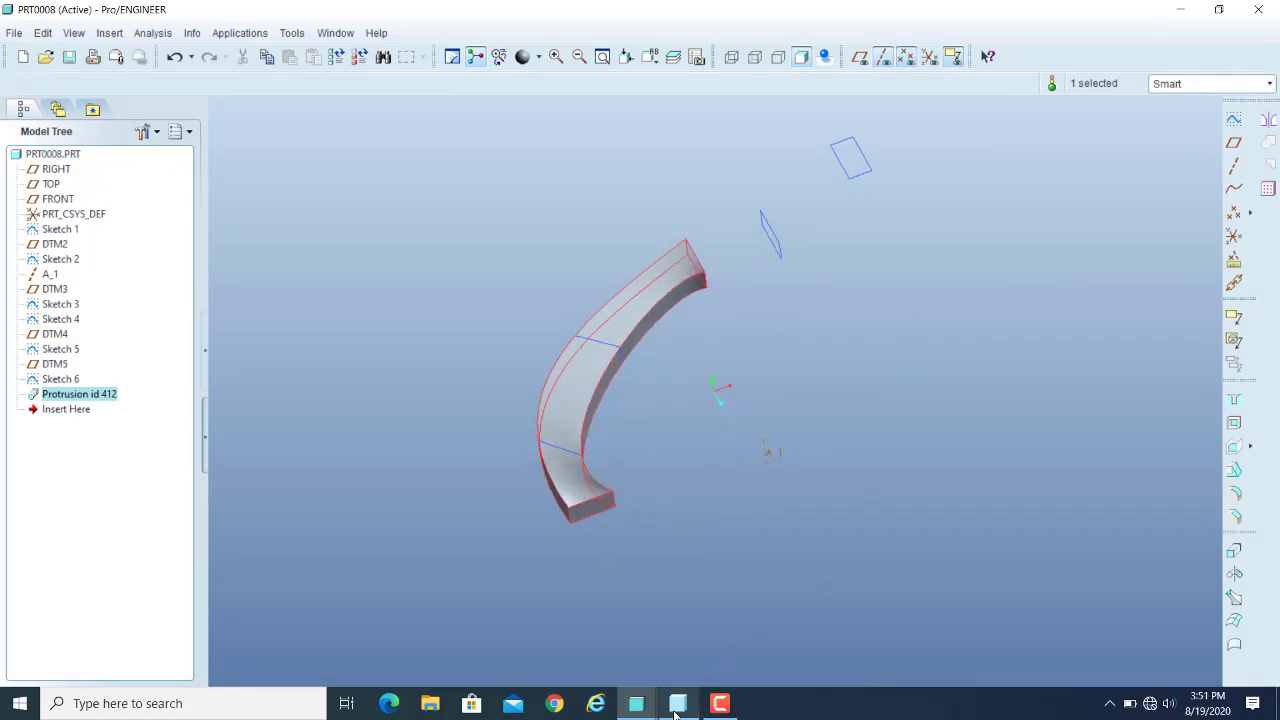
Switch to Creo Parametric 6.0 with PRT0002 and start a Rotational Blend feature.
mouse_move(677, 712)
click(653, 629)
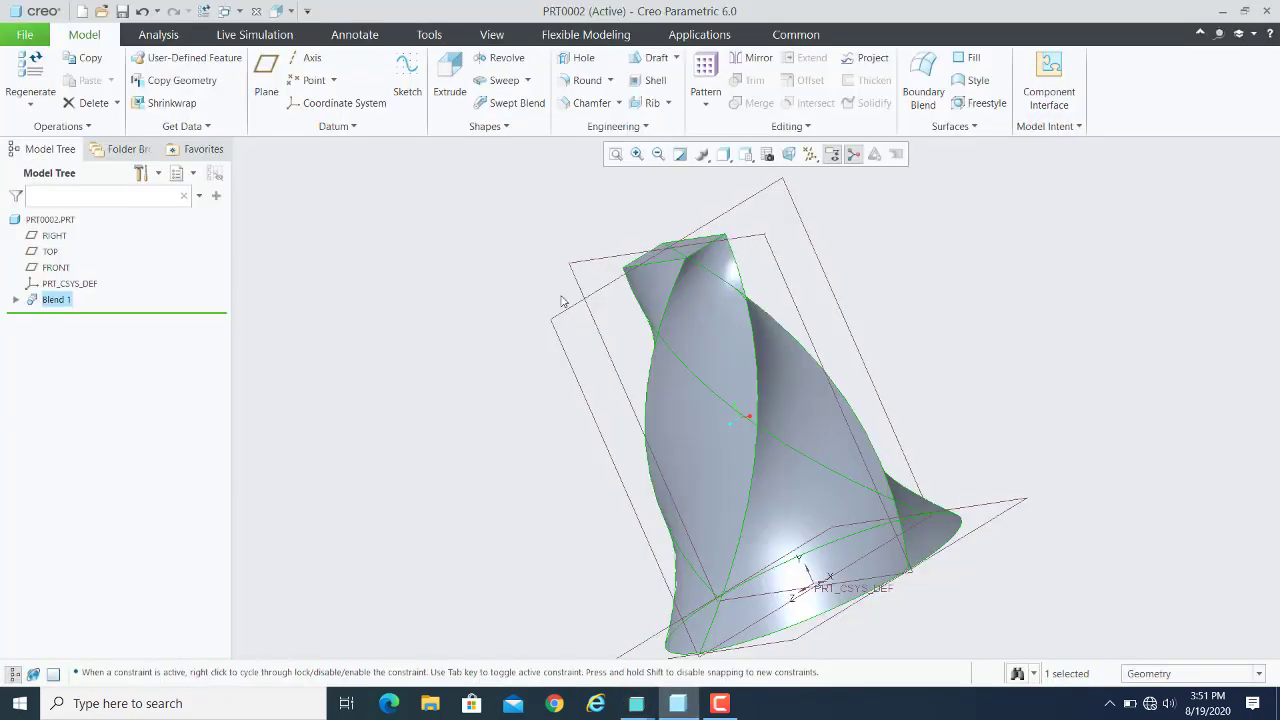
click(496, 130)
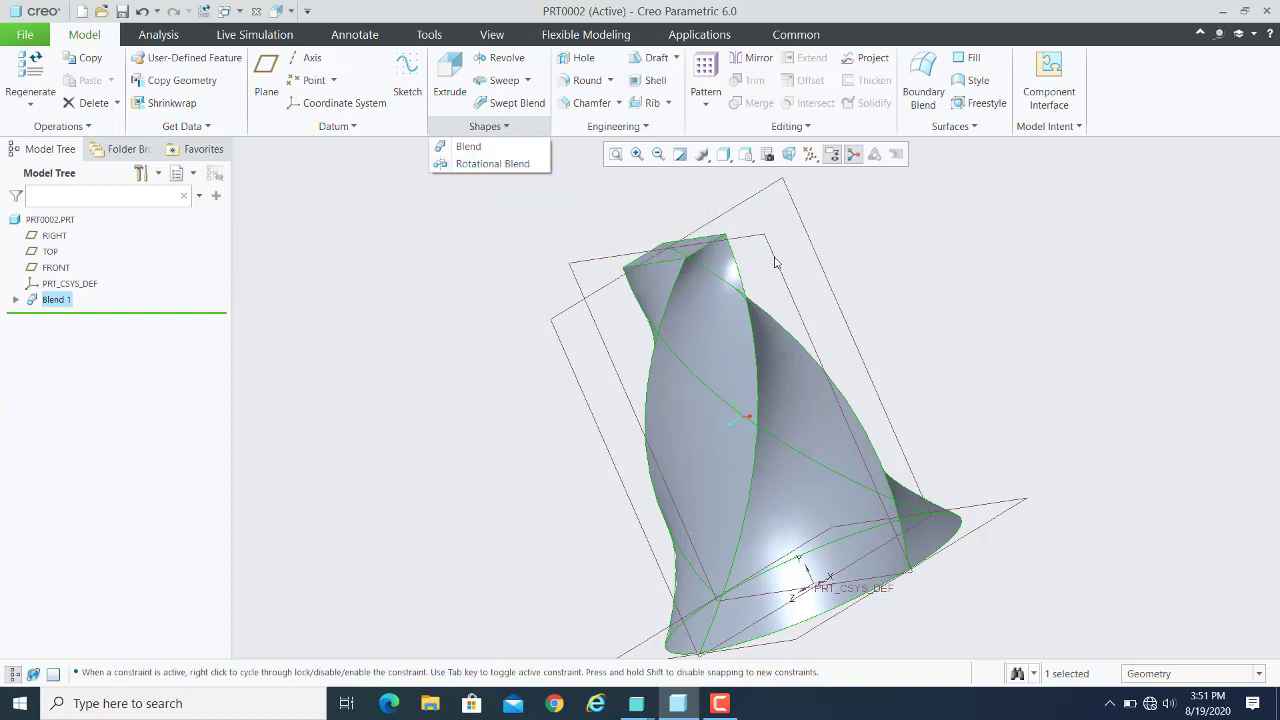
click(502, 164)
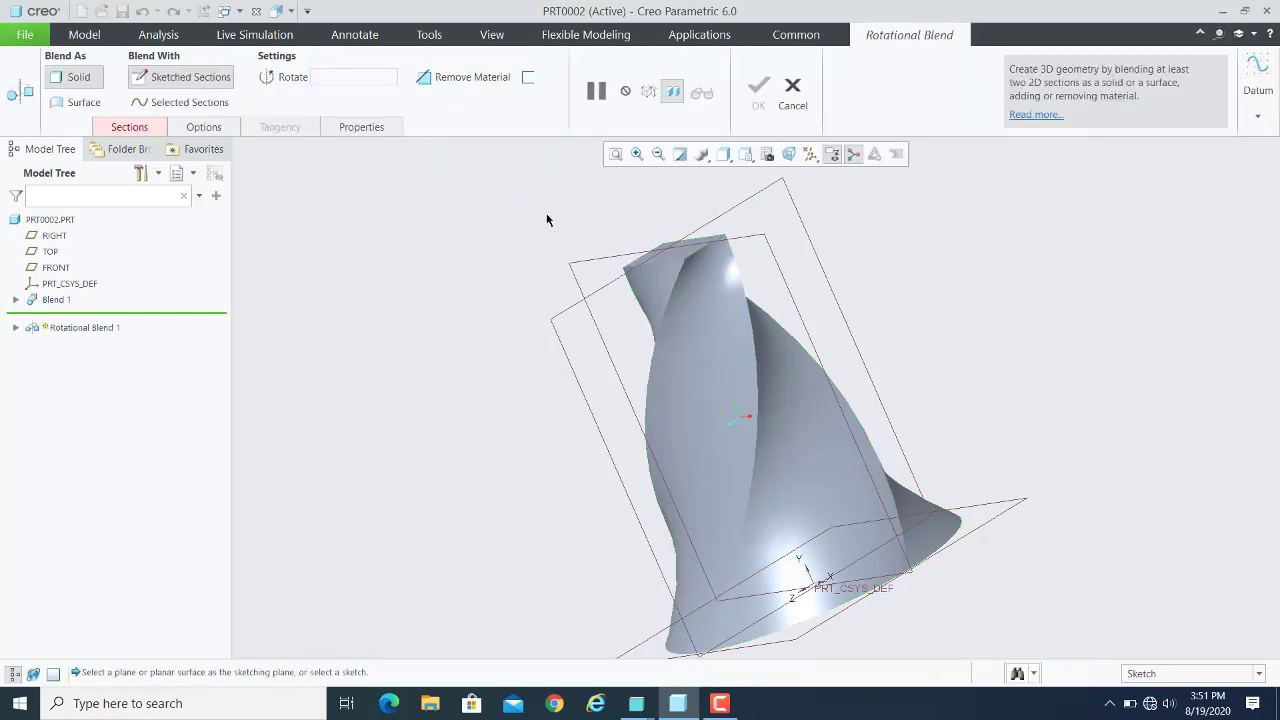
Define the sketch for Section 1 on the FRONT plane, with RIGHT as the reference and the Right orientation.
click(139, 131)
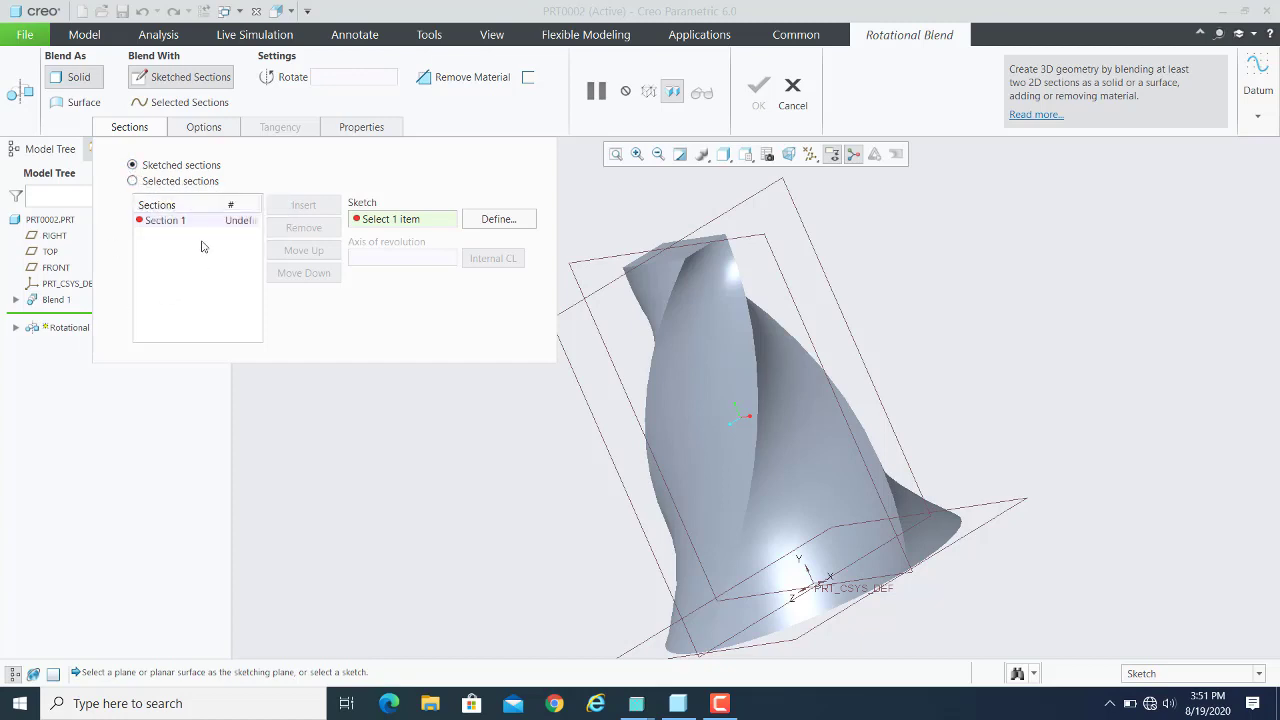
click(498, 218)
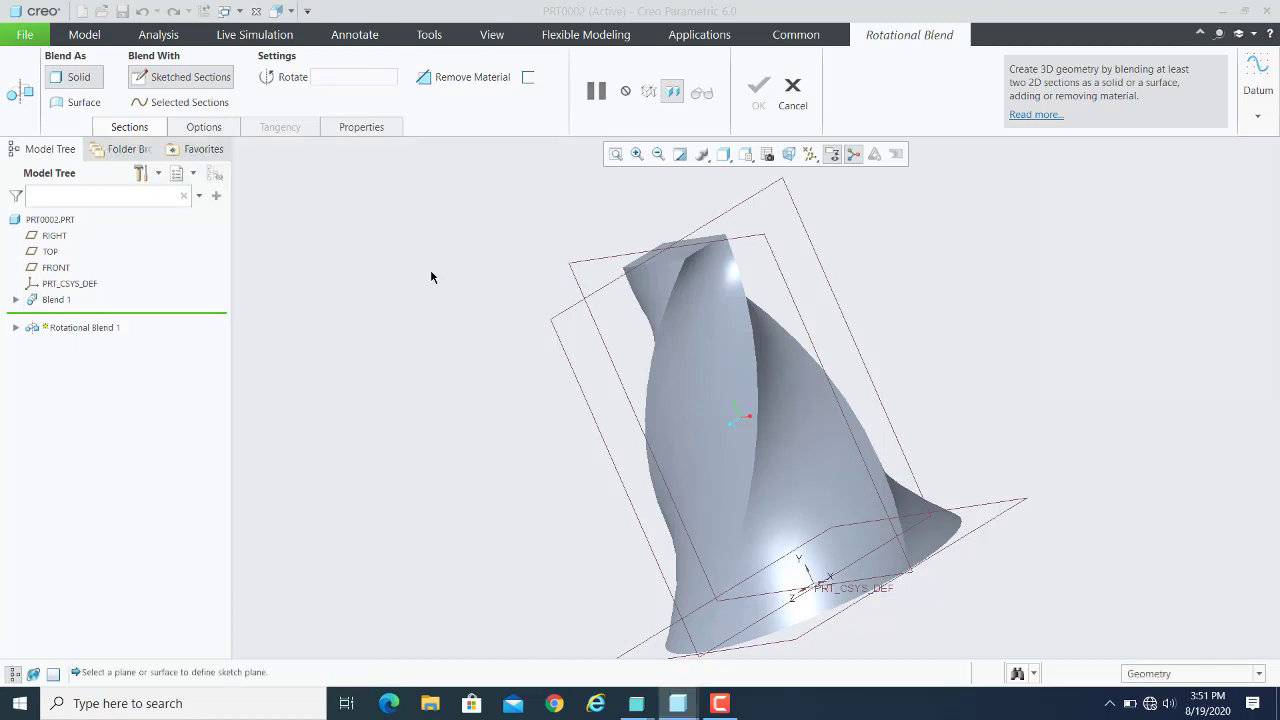
click(575, 275)
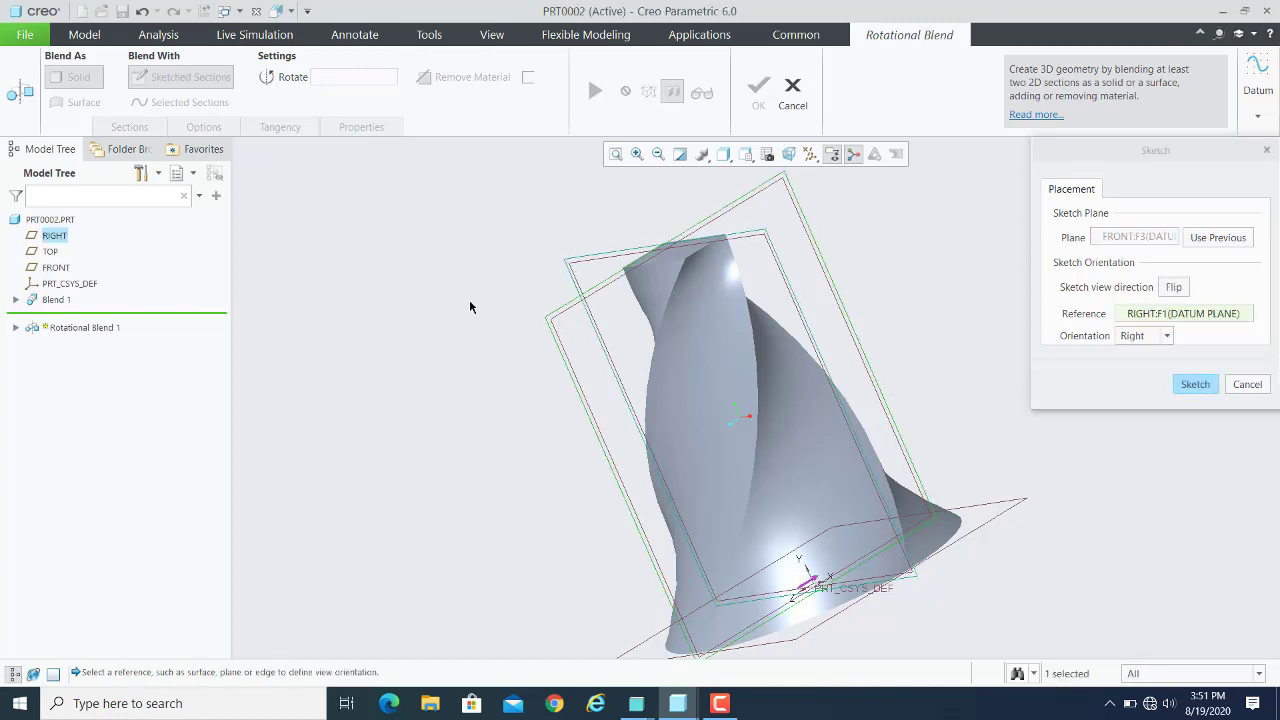
click(1195, 385)
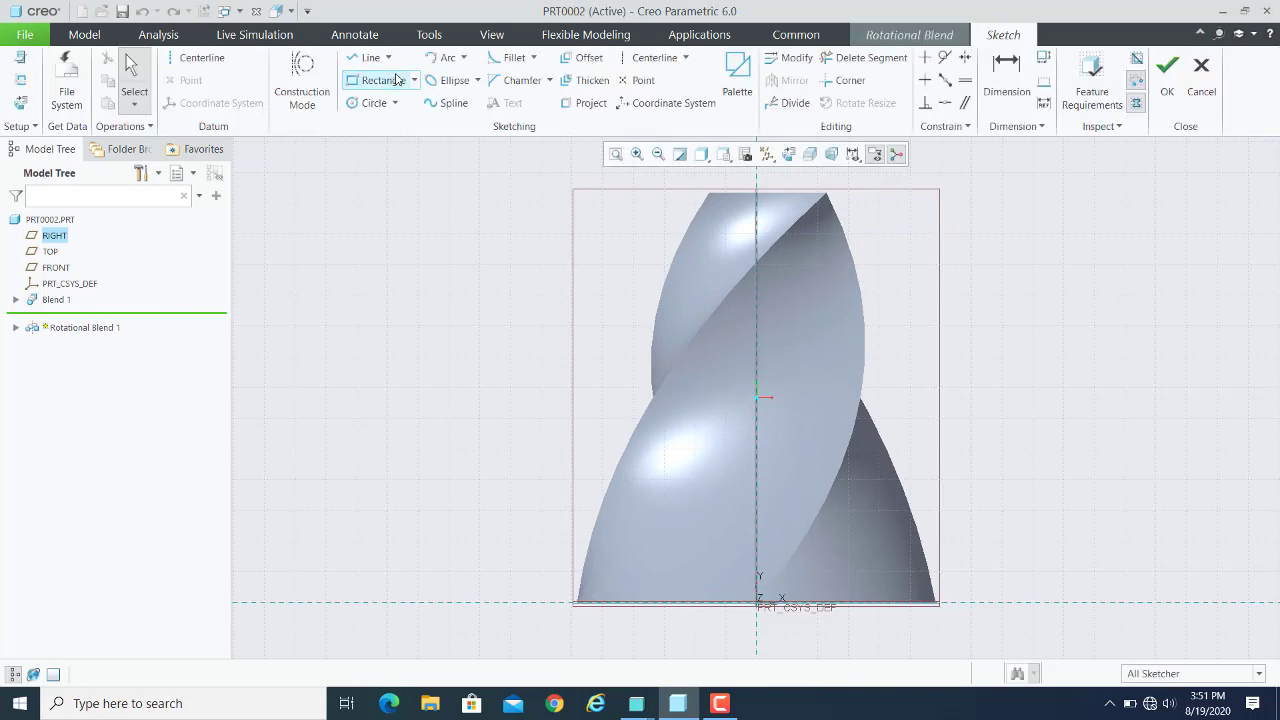
Sketch a closed, stepped twelve-segment line profile beside the upper half of the twisted blend, rising from lower left to upper right.
click(371, 58)
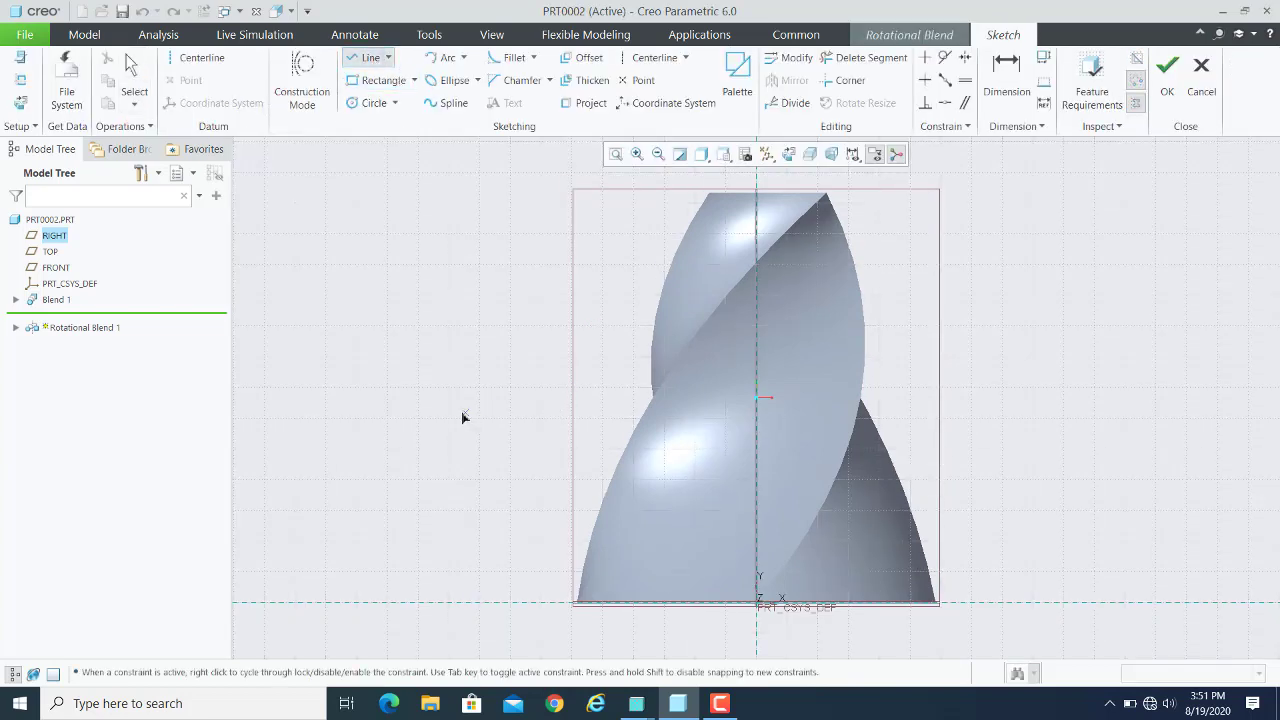
click(433, 417)
click(514, 416)
click(538, 354)
click(606, 354)
click(605, 297)
click(651, 297)
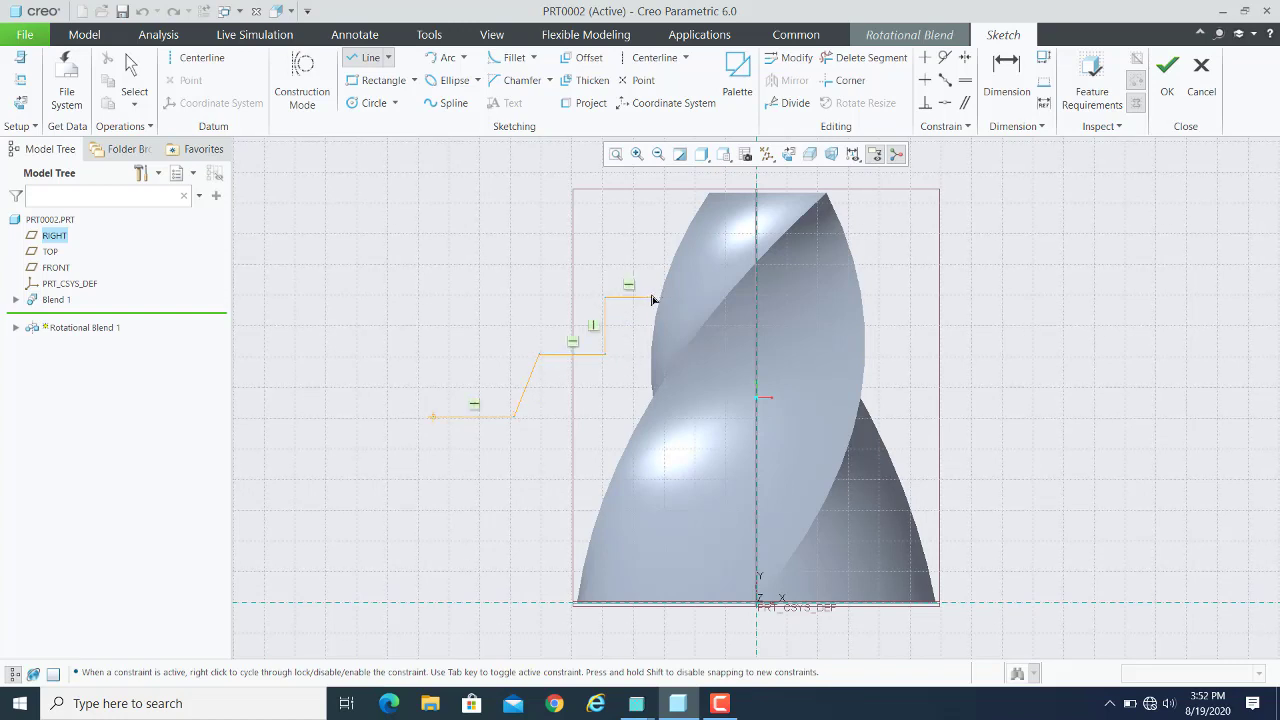
click(665, 239)
click(534, 240)
click(534, 294)
click(469, 294)
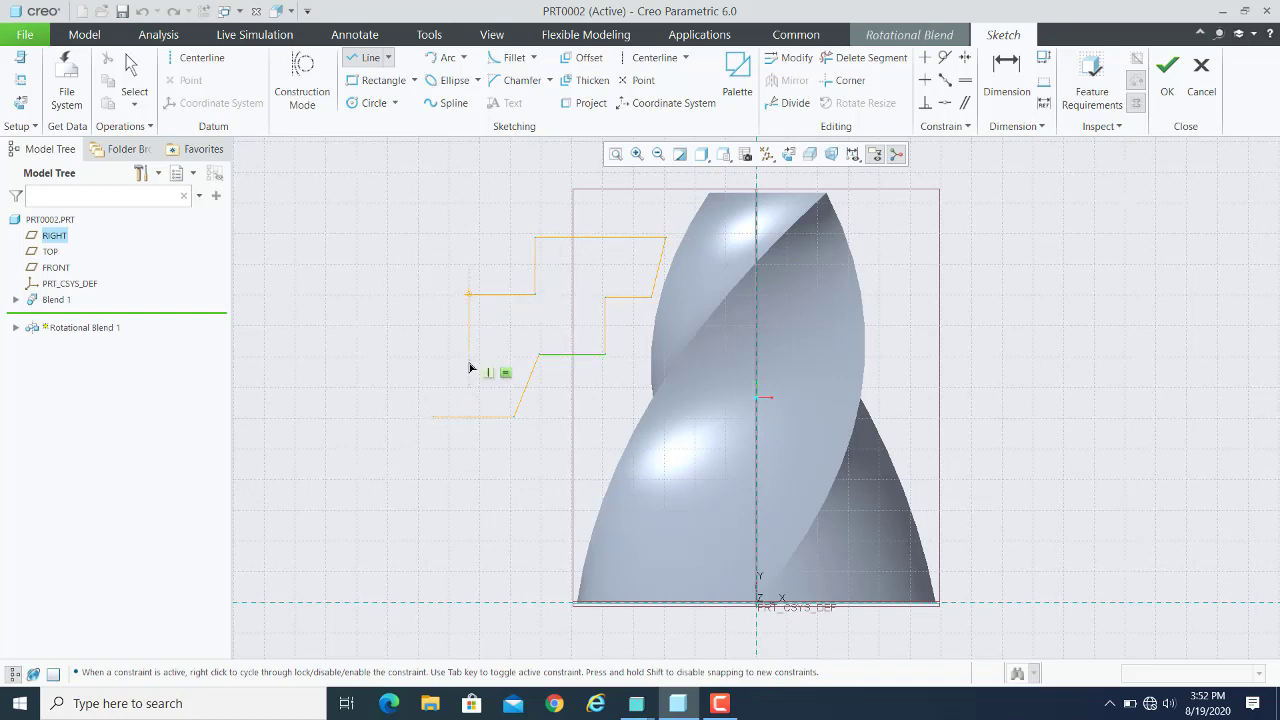
click(469, 360)
click(433, 388)
click(433, 418)
click(133, 103)
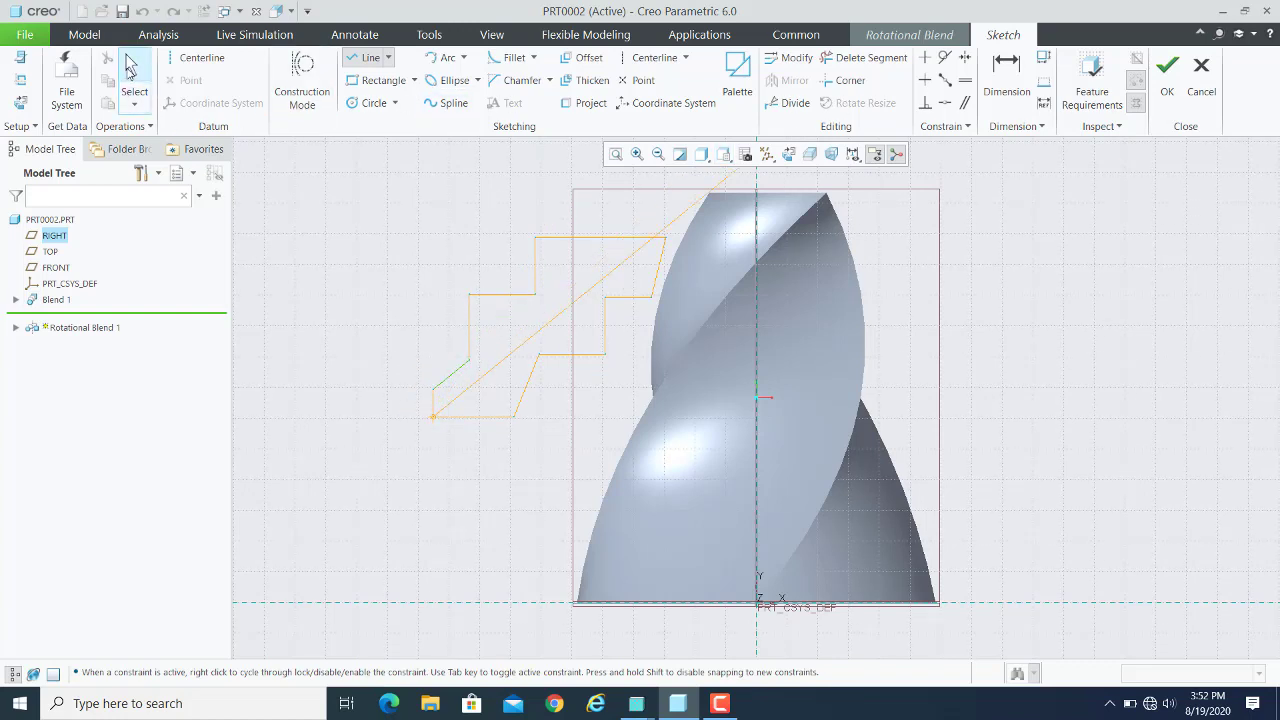